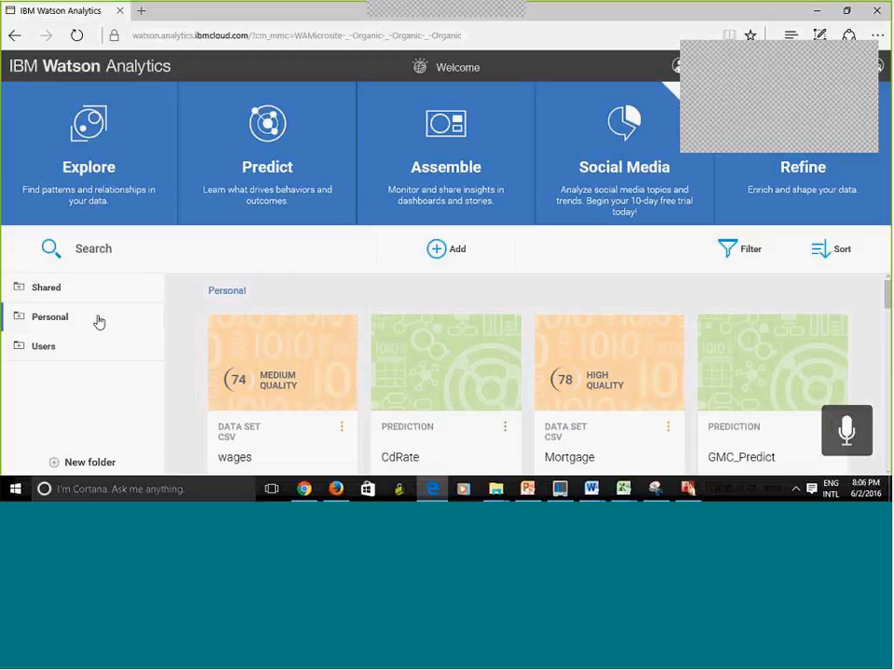
- Look through the folders inside the Shared folder and return to the Personal folder's contents
click(15, 292)
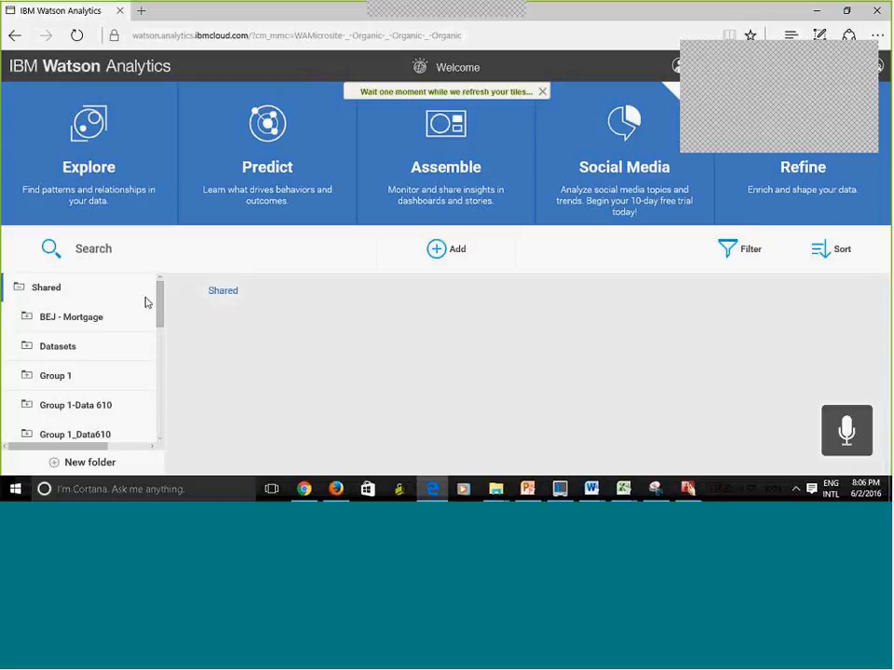
drag(160, 303, 160, 424)
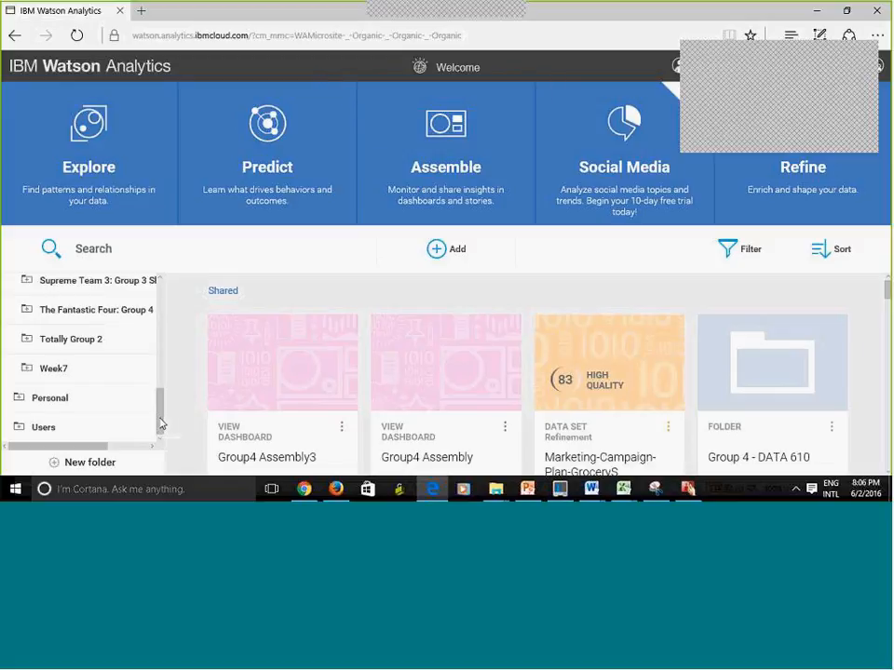
click(31, 400)
drag(280, 306, 161, 304)
scroll(159, 360, up, 5)
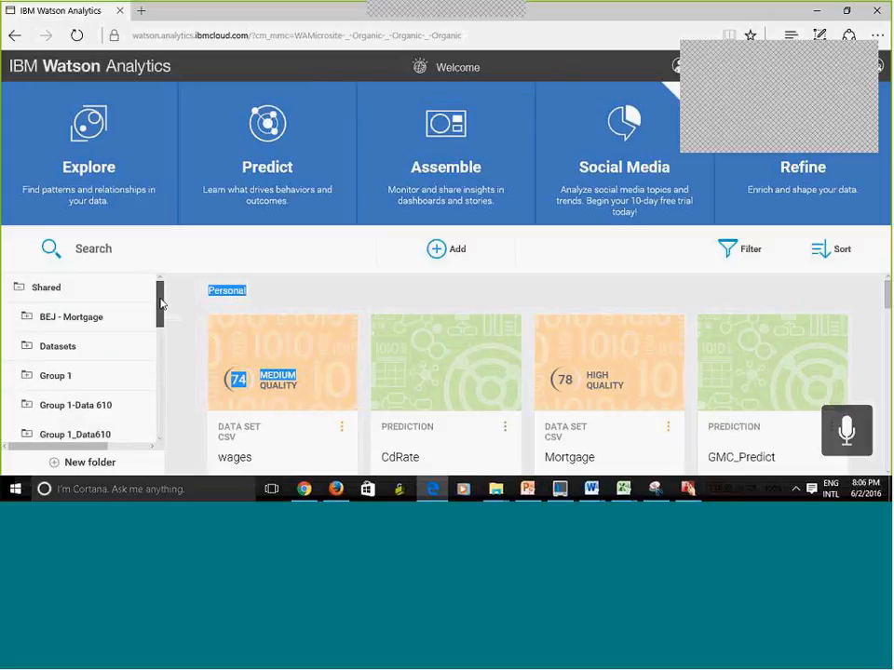
click(17, 291)
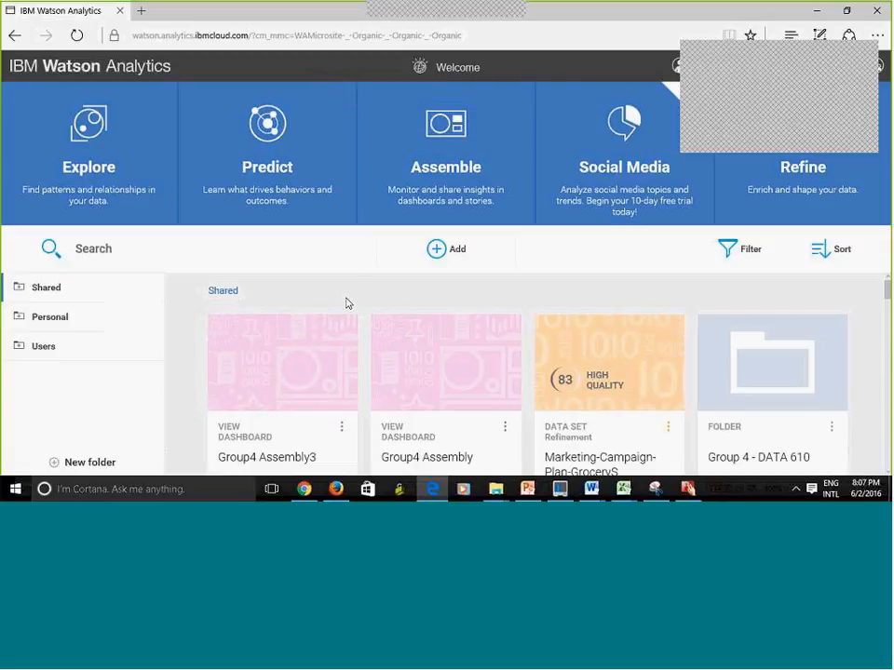
click(68, 329)
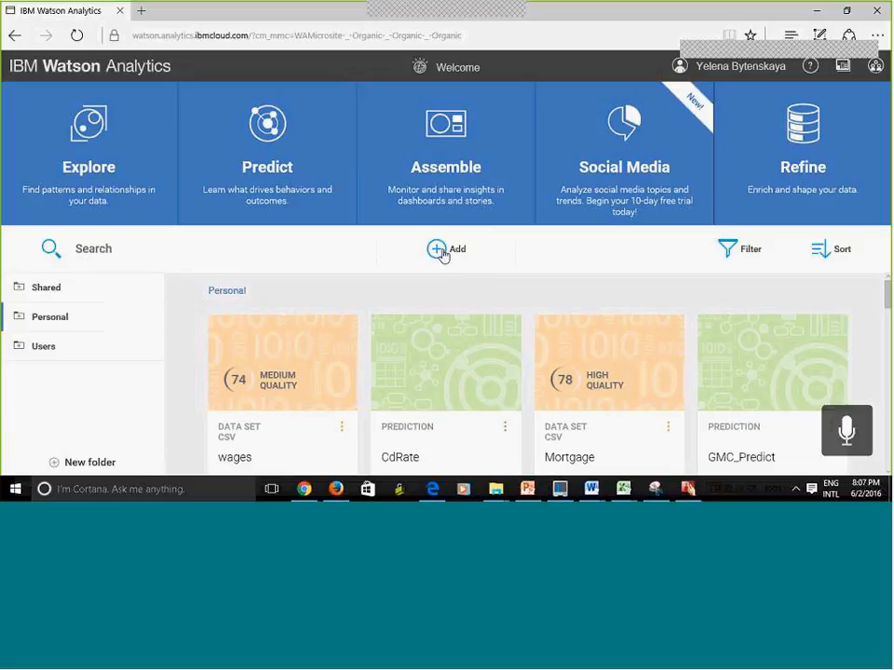
- Upload the kuiper.csv file from the local Datasets folder into the Personal folder as a new data set
click(441, 250)
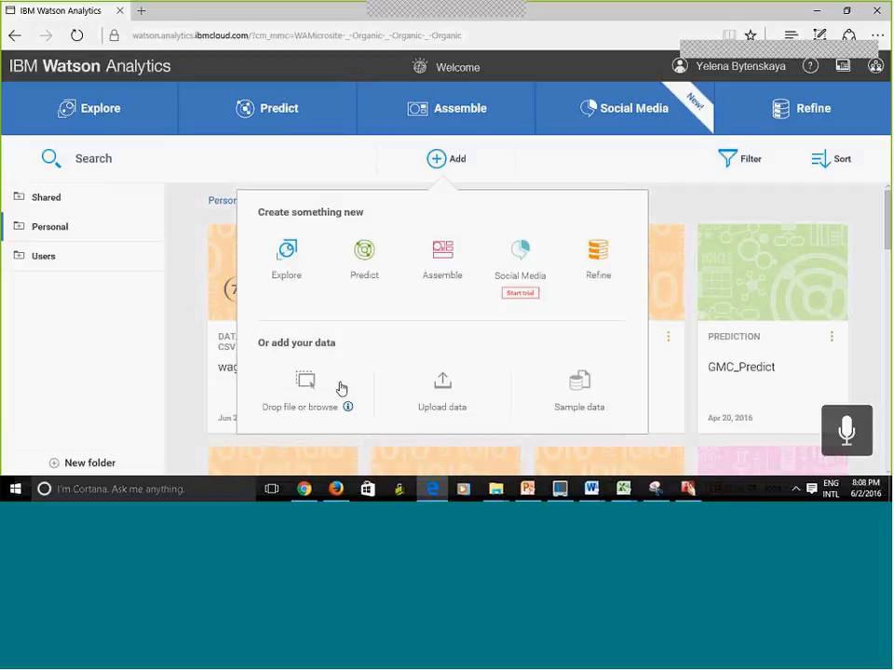
click(442, 395)
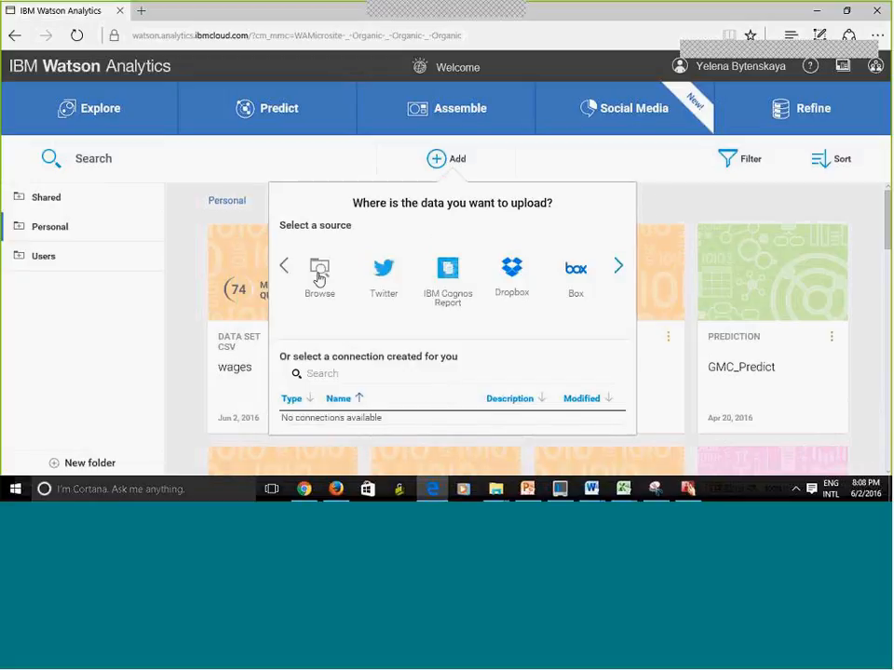
click(318, 277)
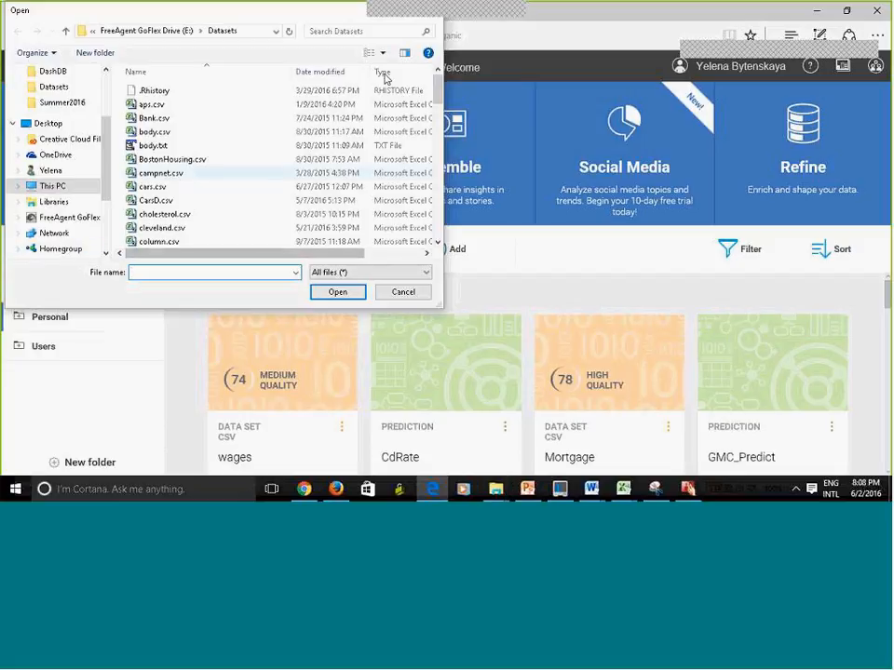
drag(436, 94, 436, 164)
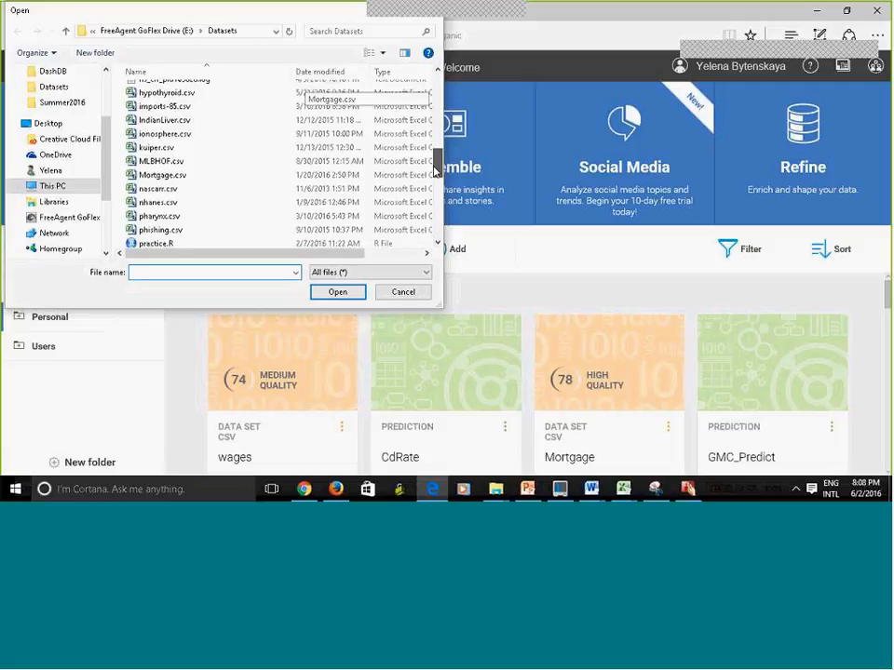
click(157, 147)
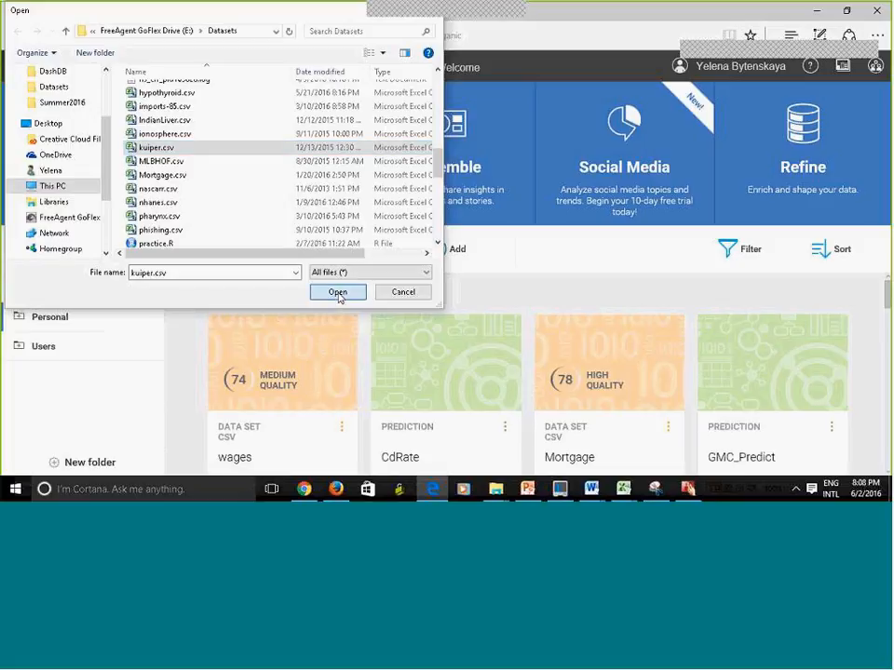
click(338, 294)
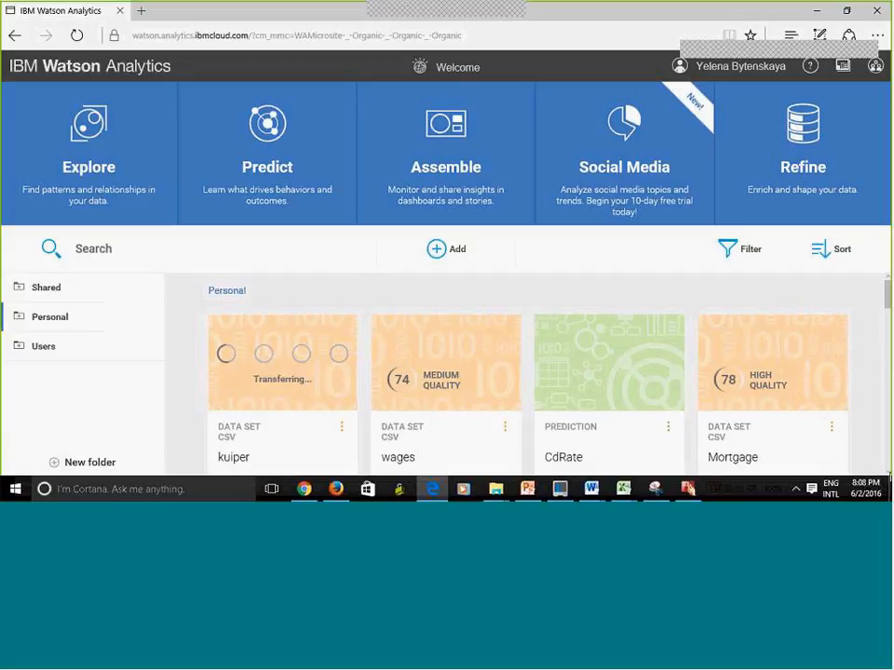
- Check the uploaded kuiper data set's card and its available actions, such as rename, replace, refine and move
scroll(888, 477, down, 1)
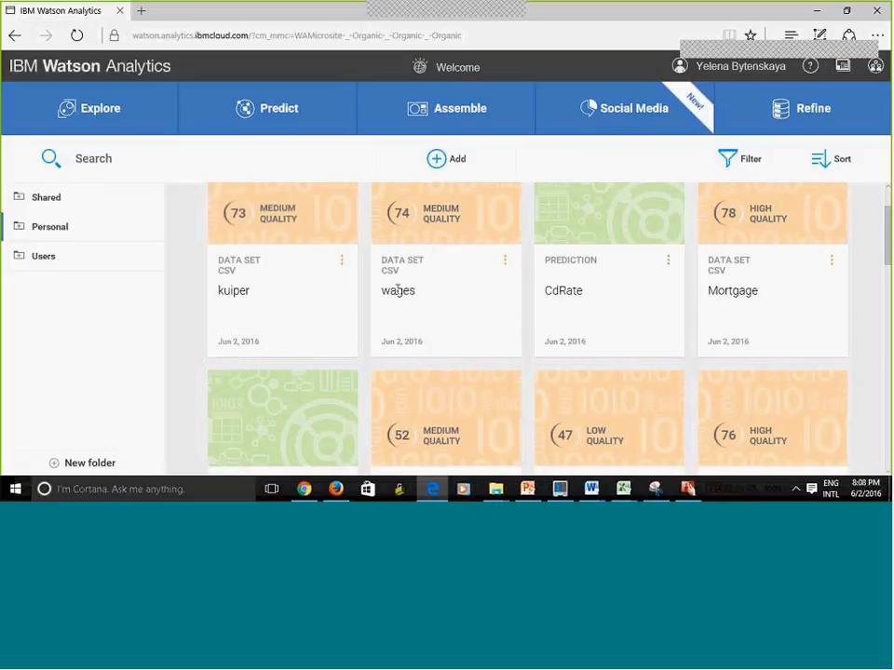
scroll(888, 196, up, 3)
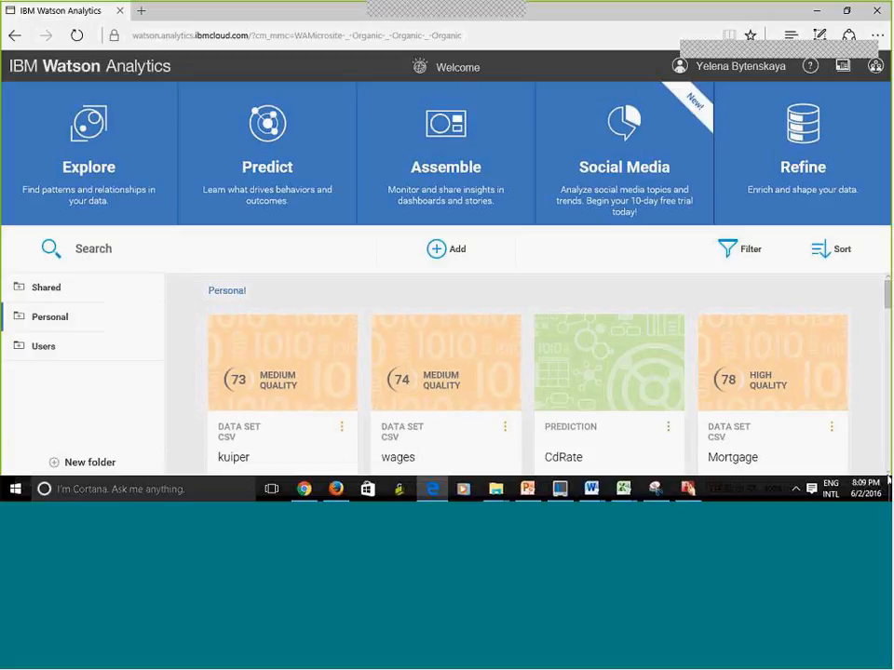
scroll(455, 384, down, 5)
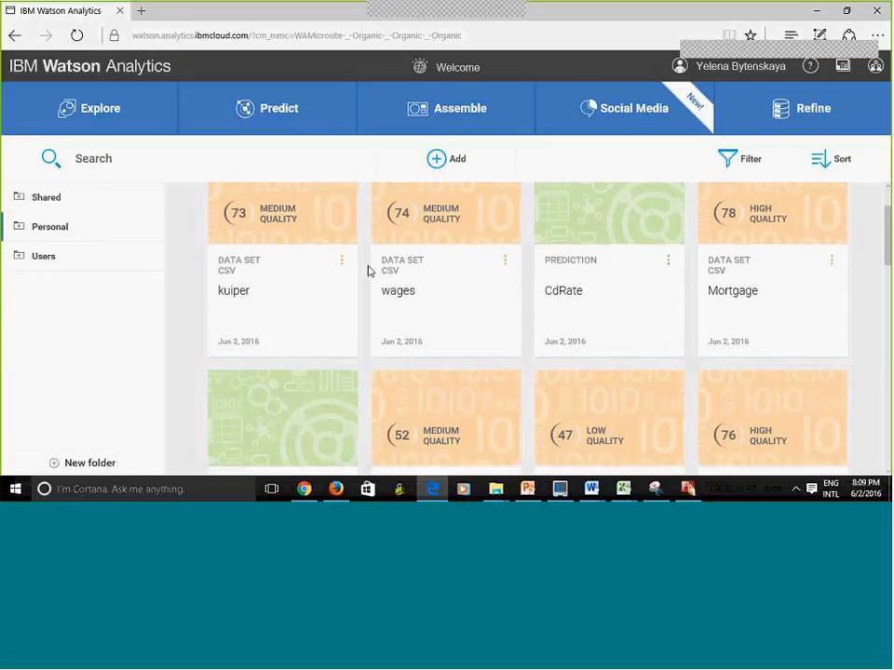
click(341, 264)
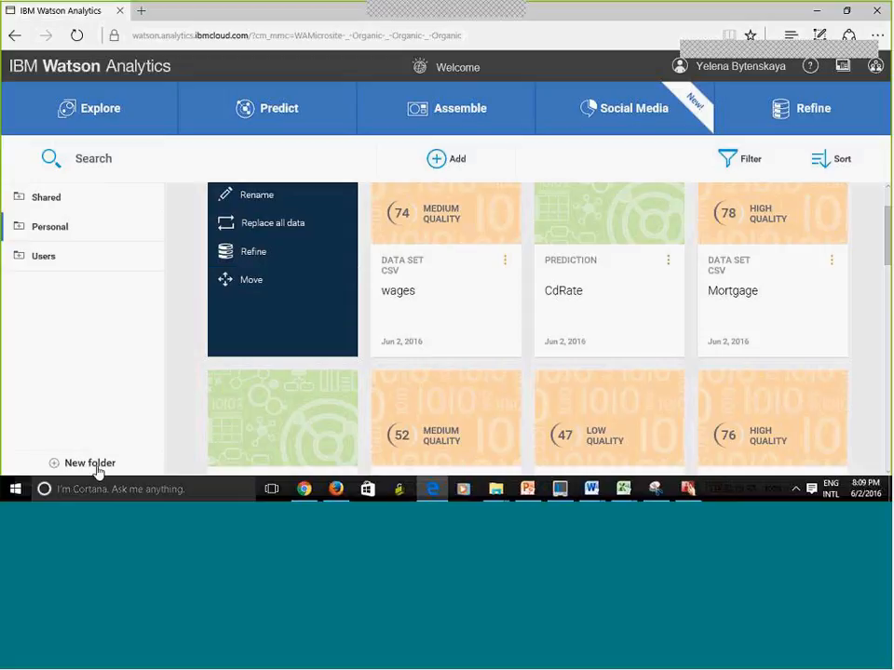
click(160, 407)
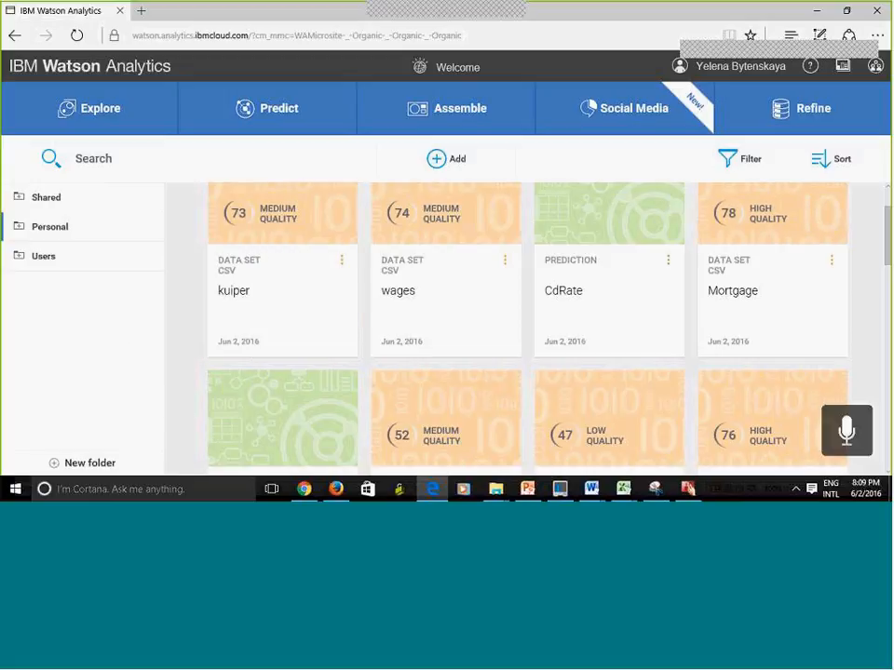
scroll(742, 271, up, 5)
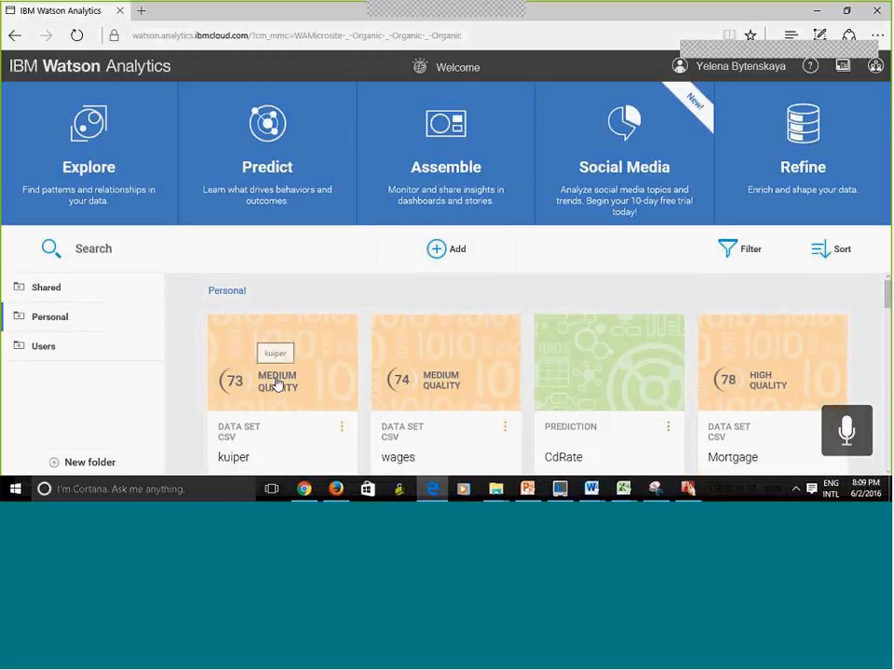
- Open the starting points for the kuiper data set and browse its suggested questions, including those matching "price"
click(277, 383)
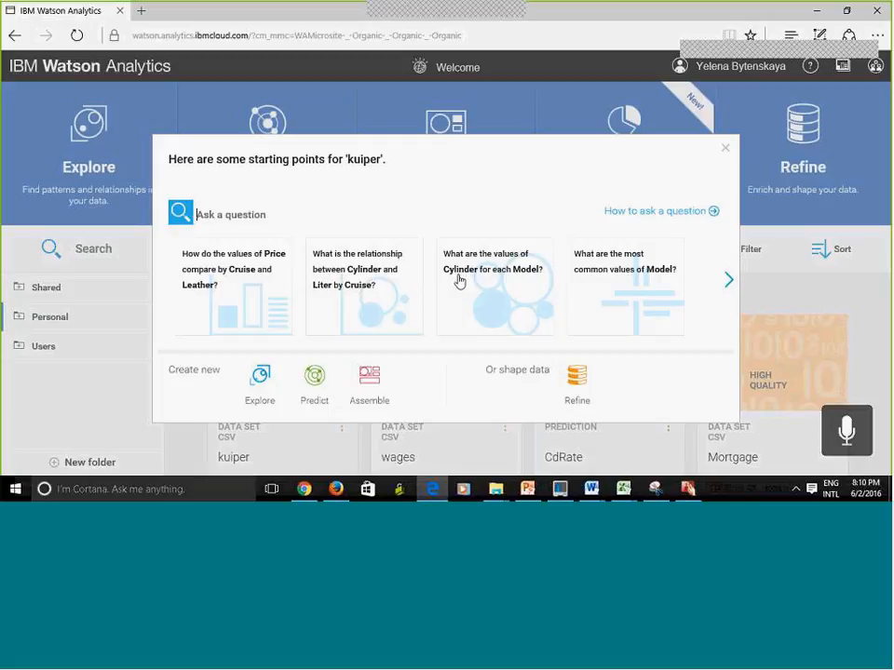
click(729, 286)
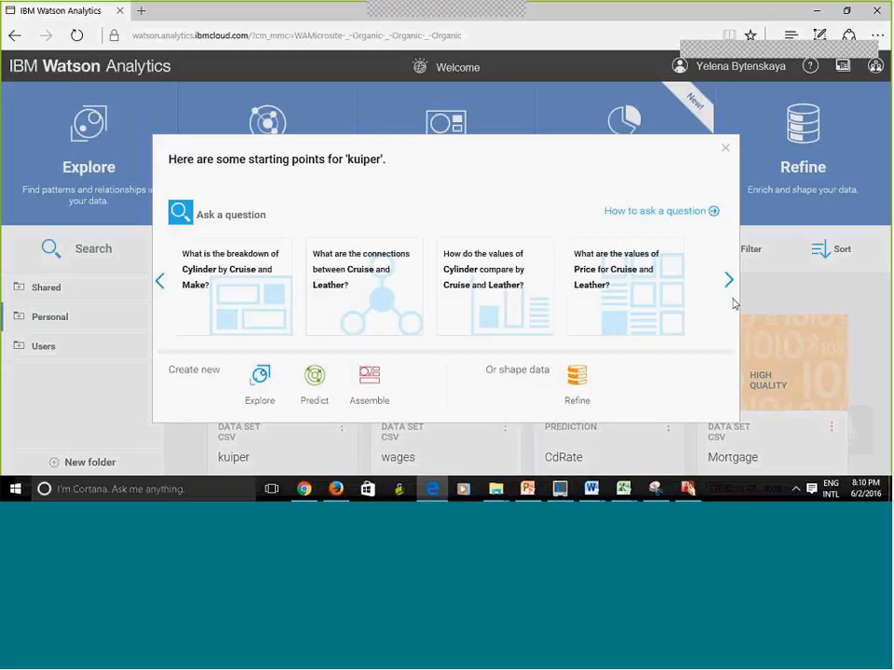
click(729, 285)
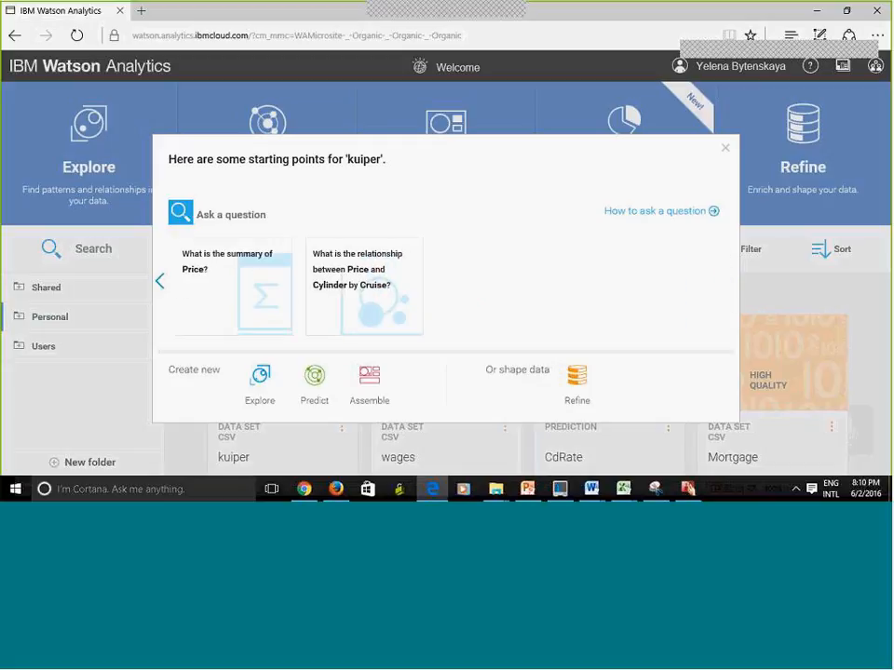
click(161, 283)
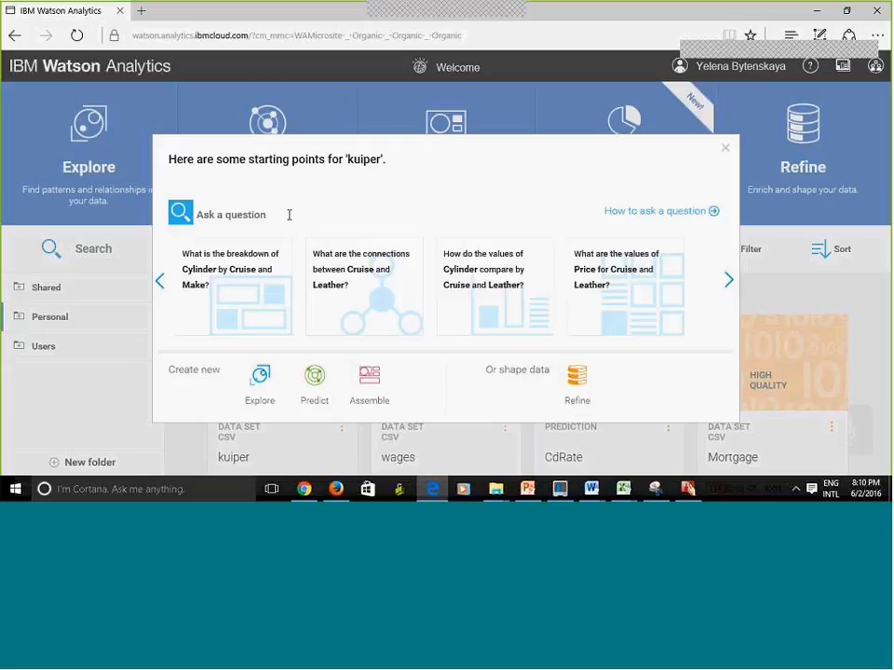
text(price)
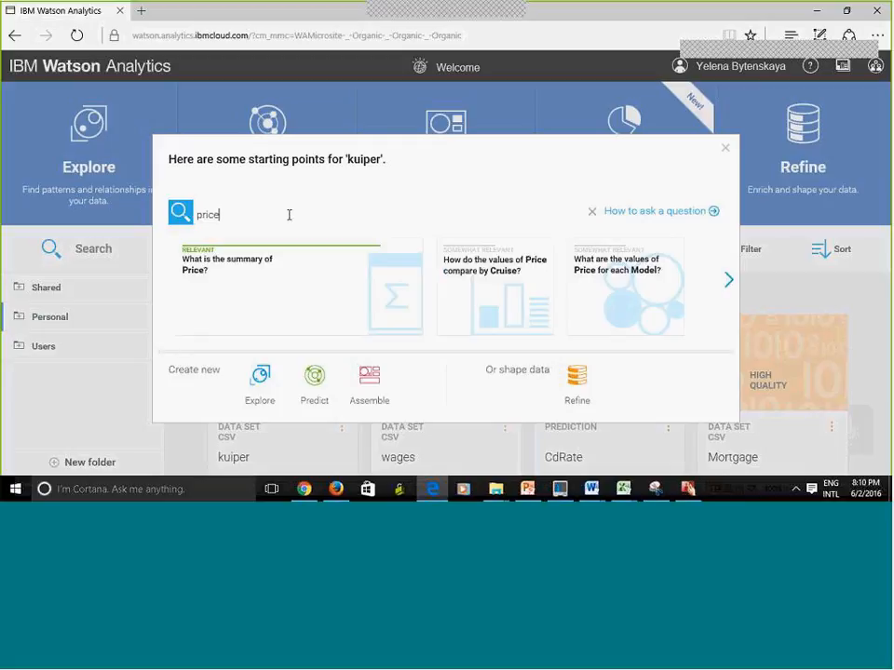
click(730, 278)
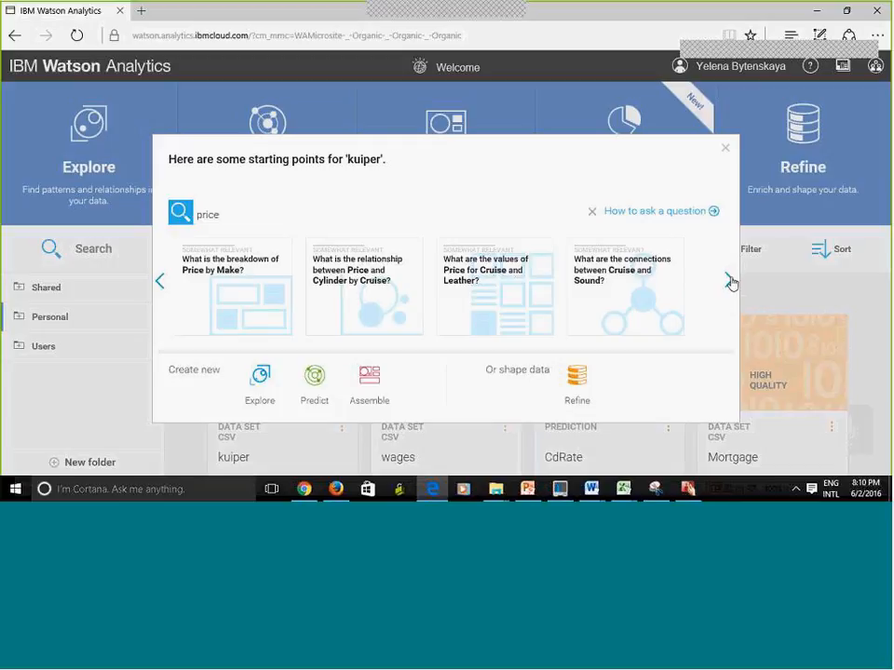
- Ask for the breakdown of Price by Trim and Make, and open the suggested exploration of Price values for each Make and Trim
click(640, 214)
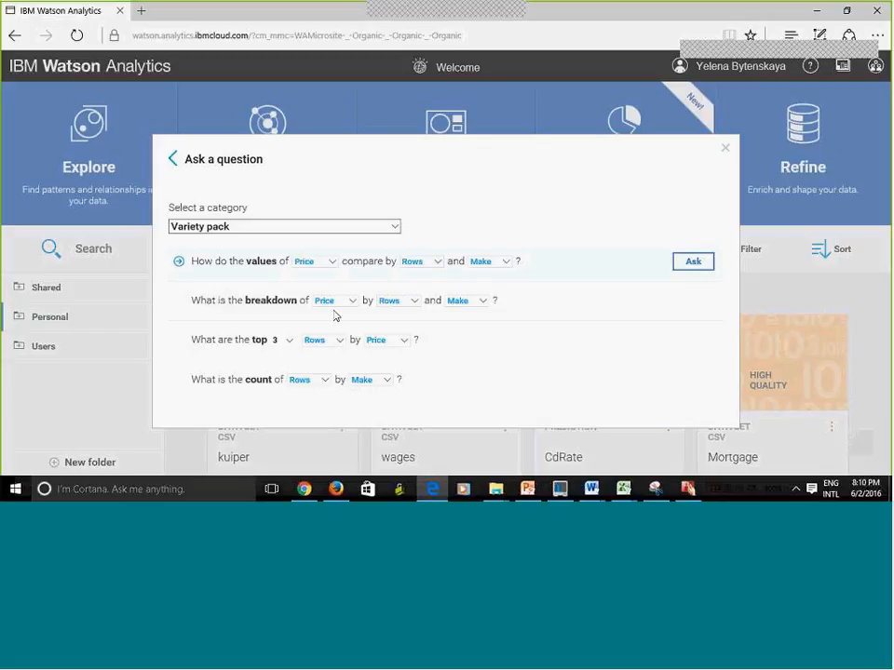
click(415, 303)
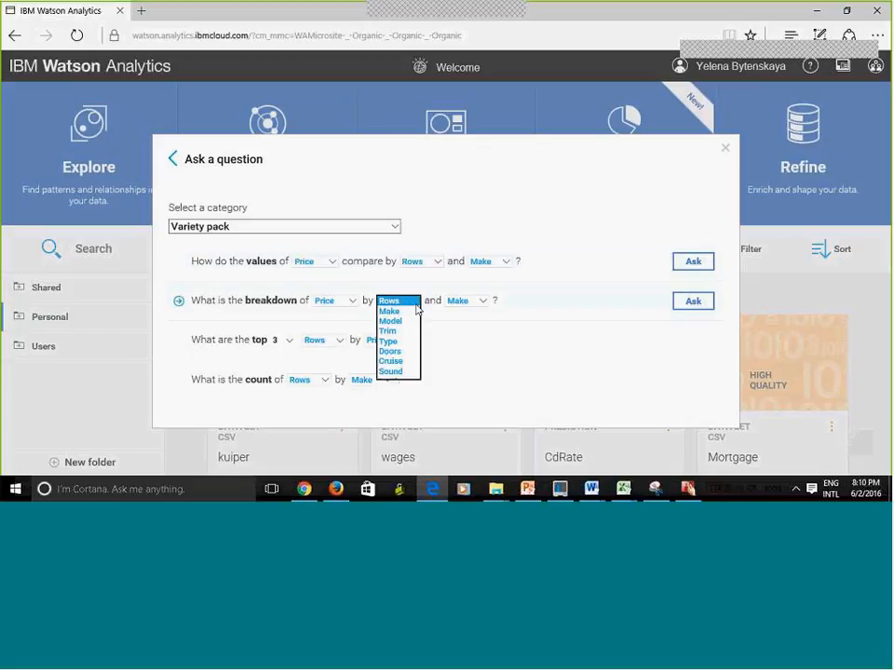
click(396, 331)
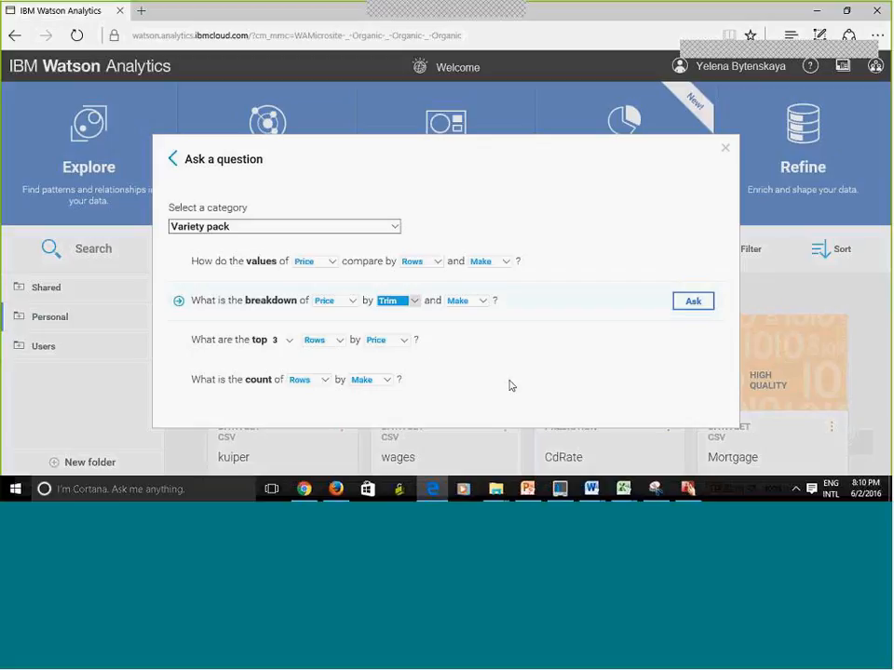
click(693, 303)
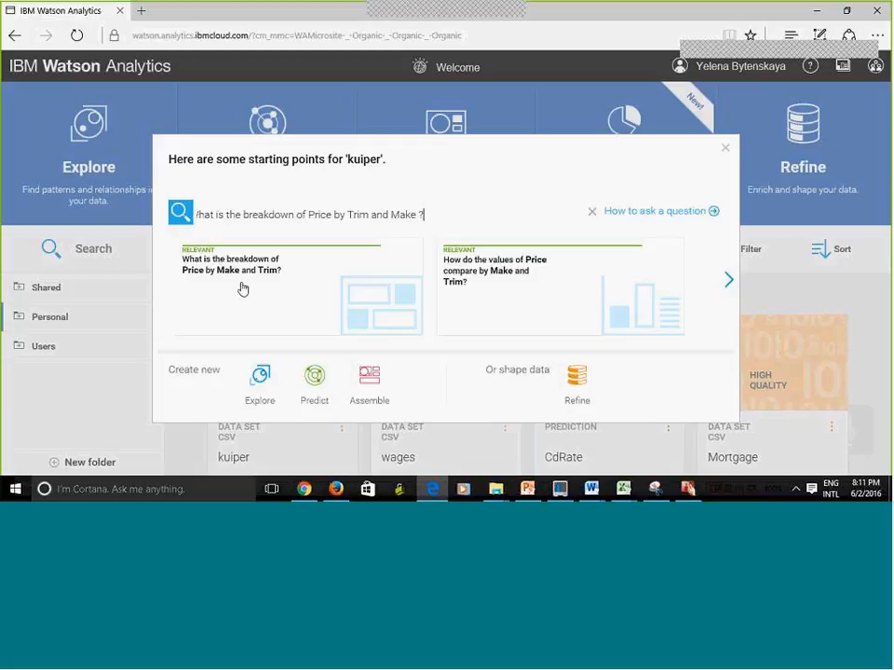
click(729, 282)
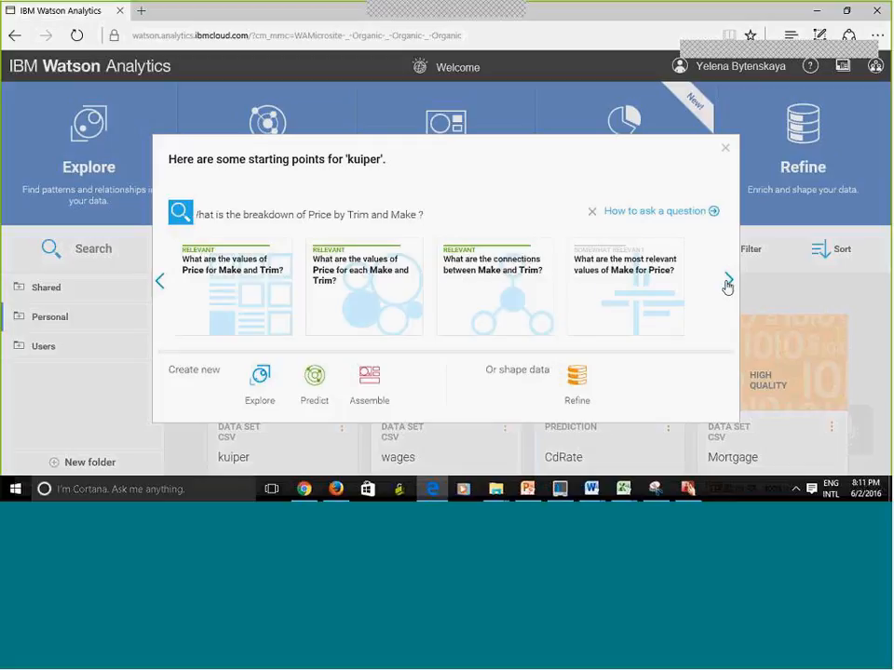
click(349, 285)
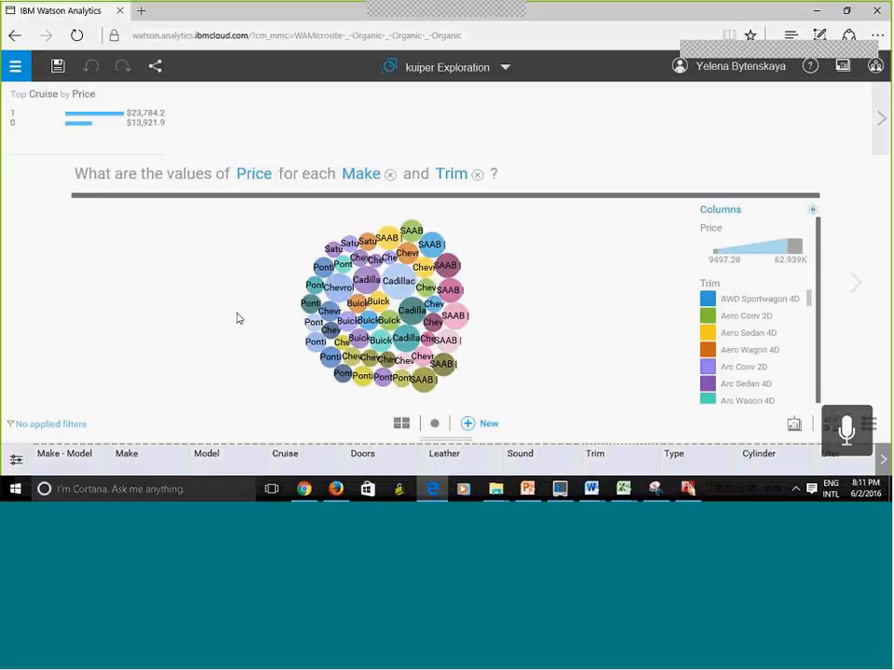
- On a new page of the exploration, ask about "price" and open the comparison of Price values by Cruise
click(855, 290)
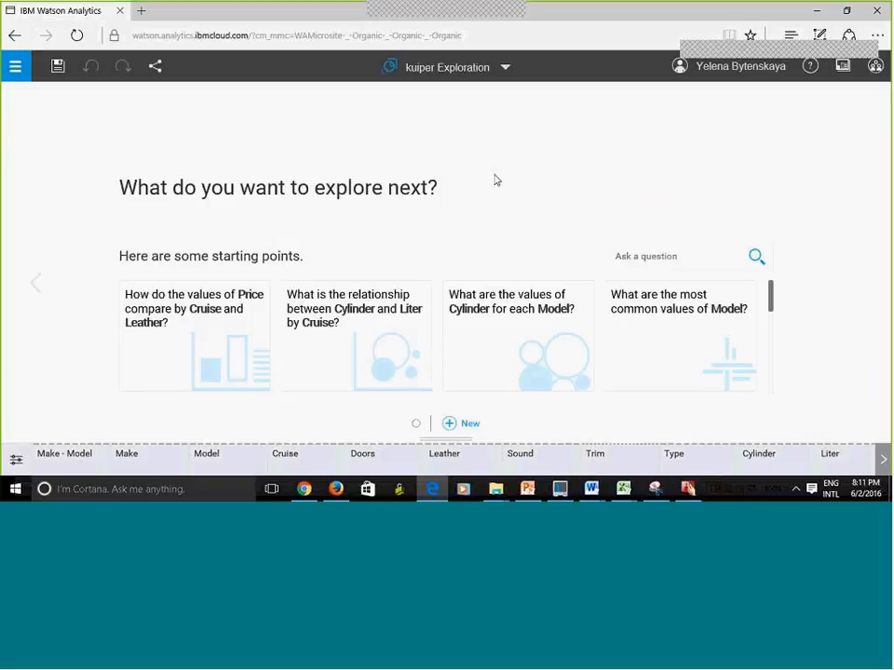
click(658, 256)
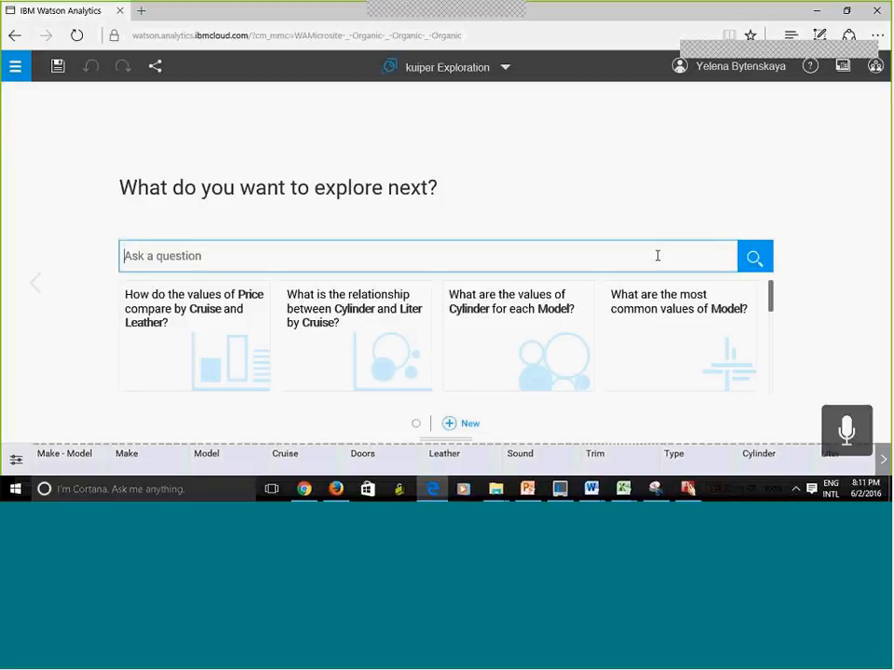
text(price)
key(Return)
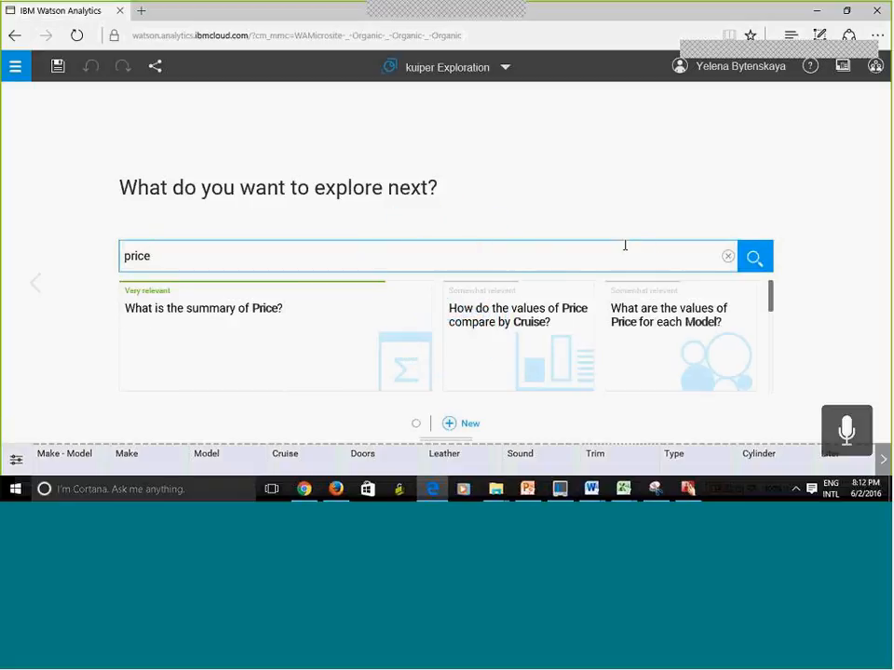
click(534, 363)
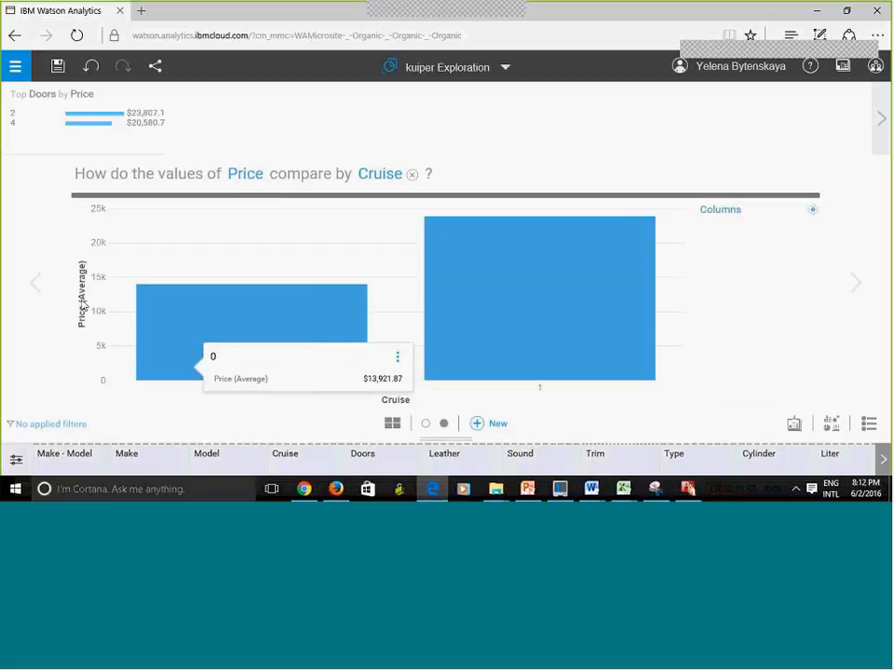
click(35, 286)
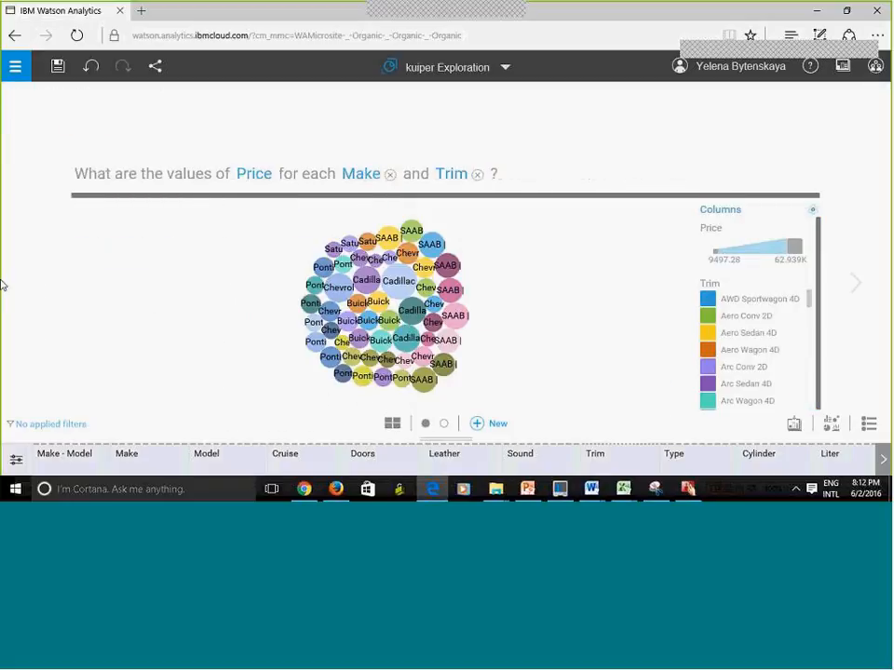
click(855, 282)
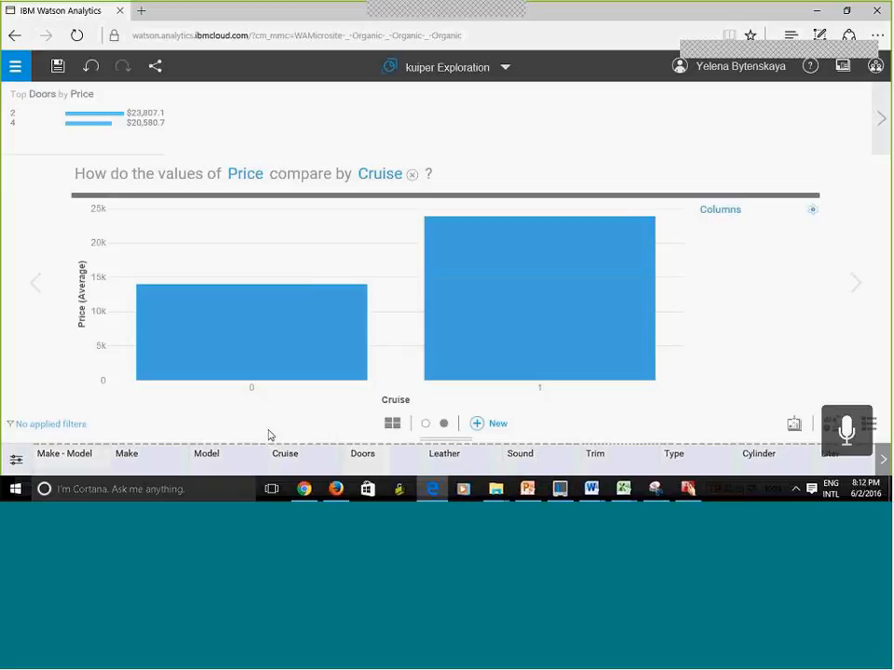
- Return to the Welcome page and open the kuiper data set for refinement
click(508, 68)
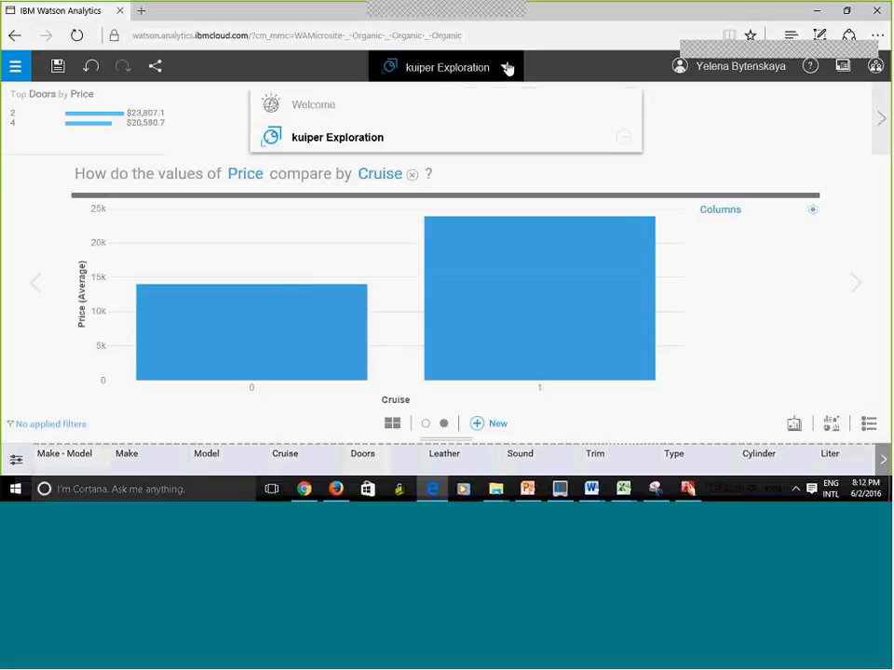
click(314, 107)
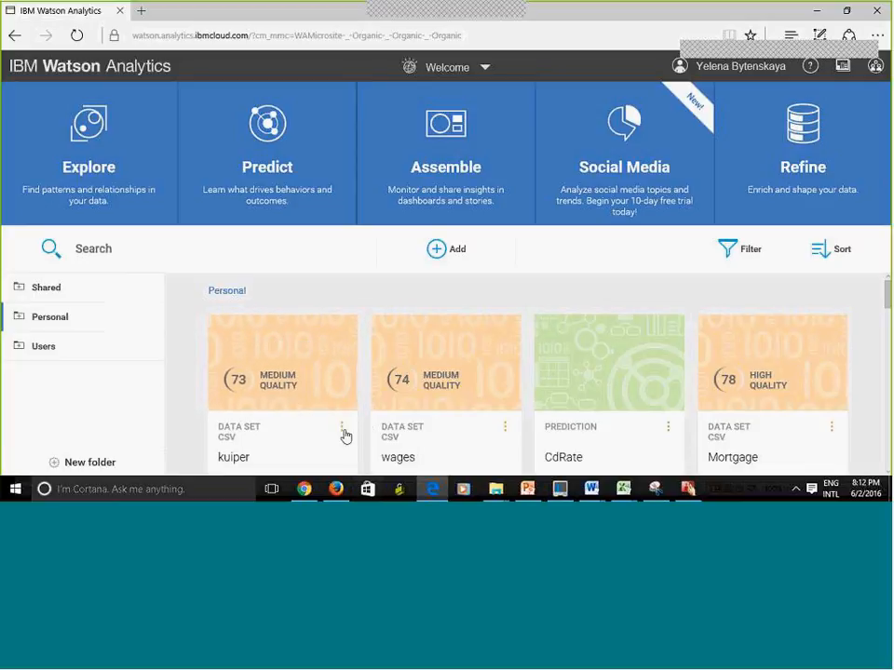
click(284, 369)
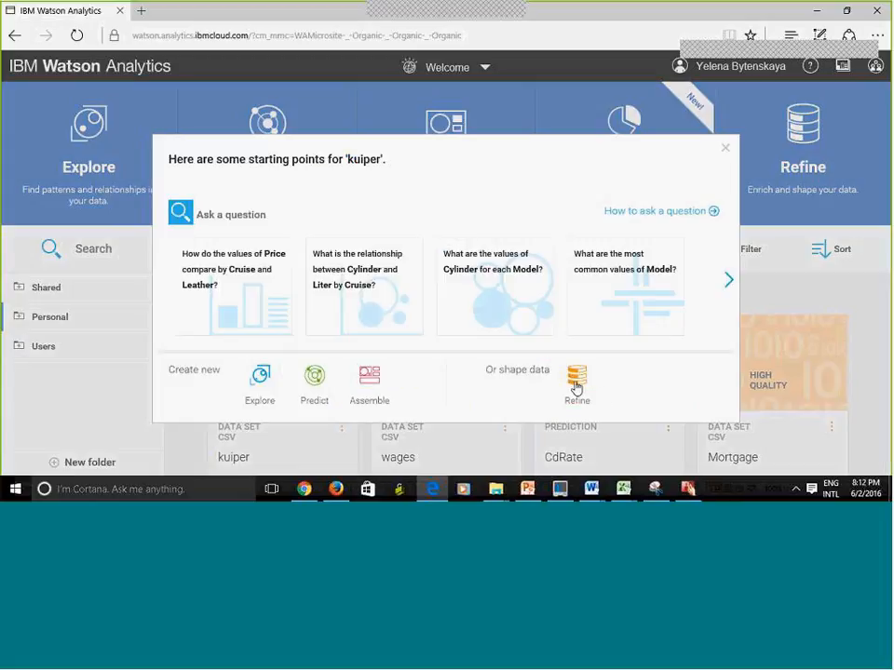
click(575, 386)
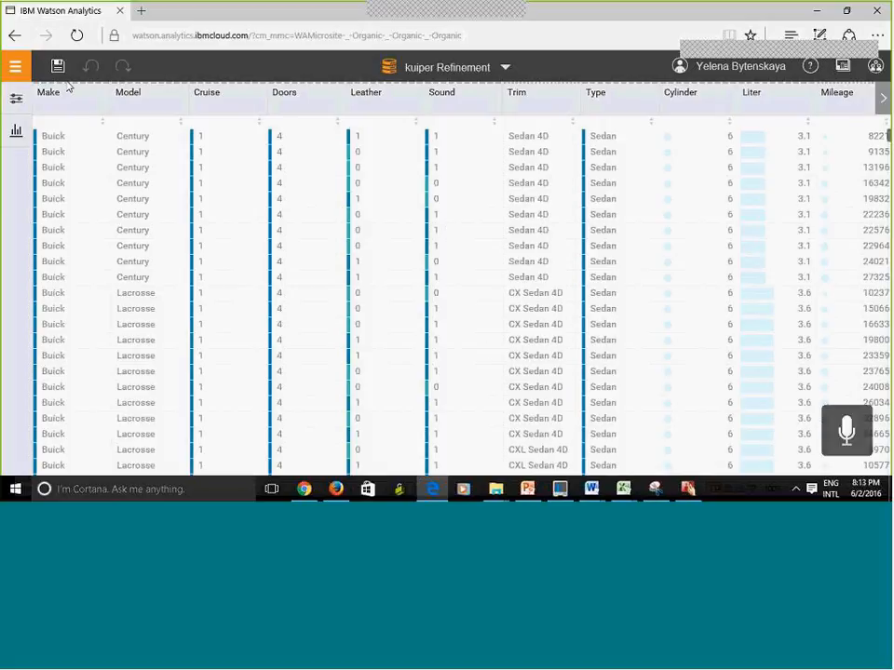
click(157, 109)
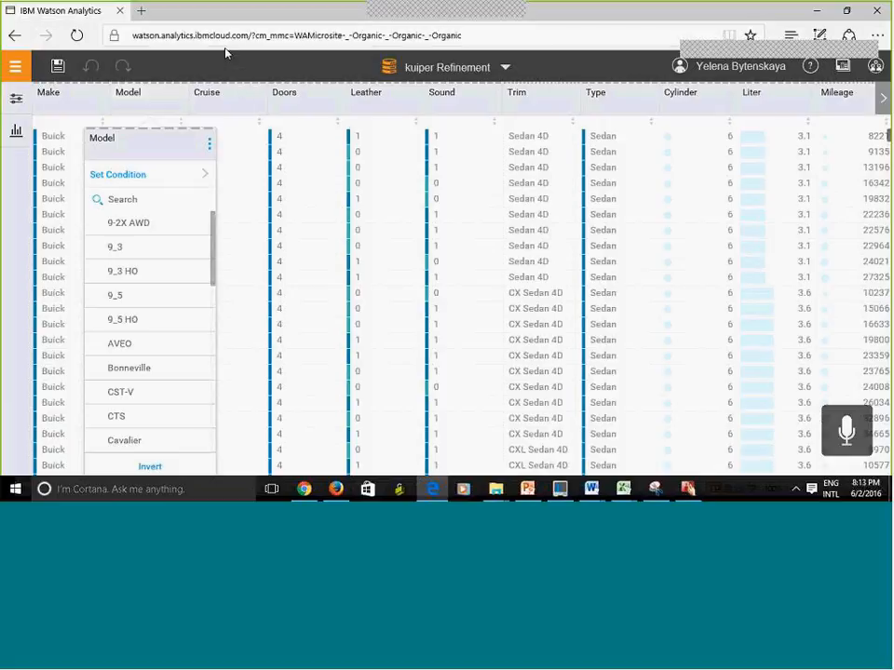
drag(216, 36, 4, 171)
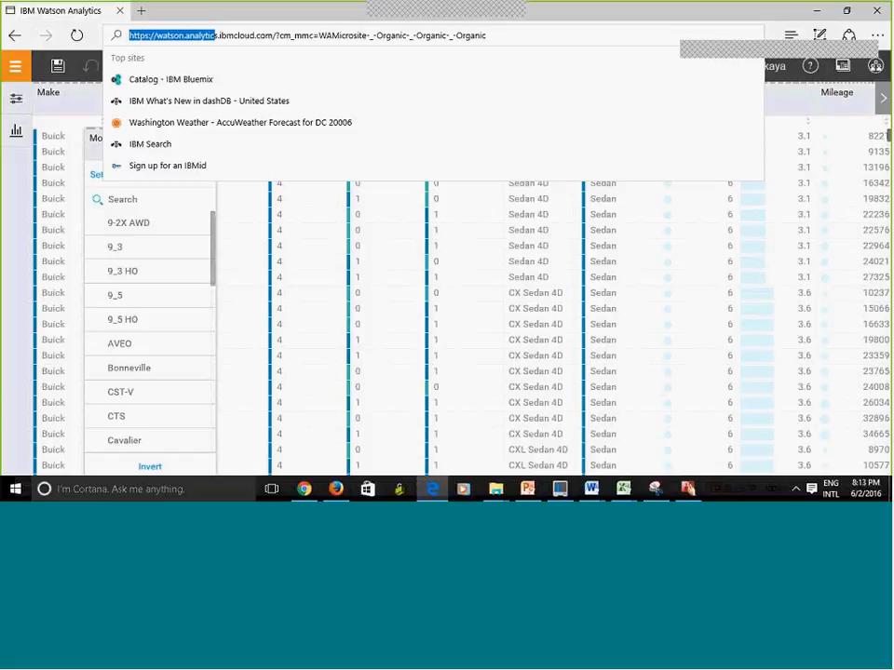
key(super+Down)
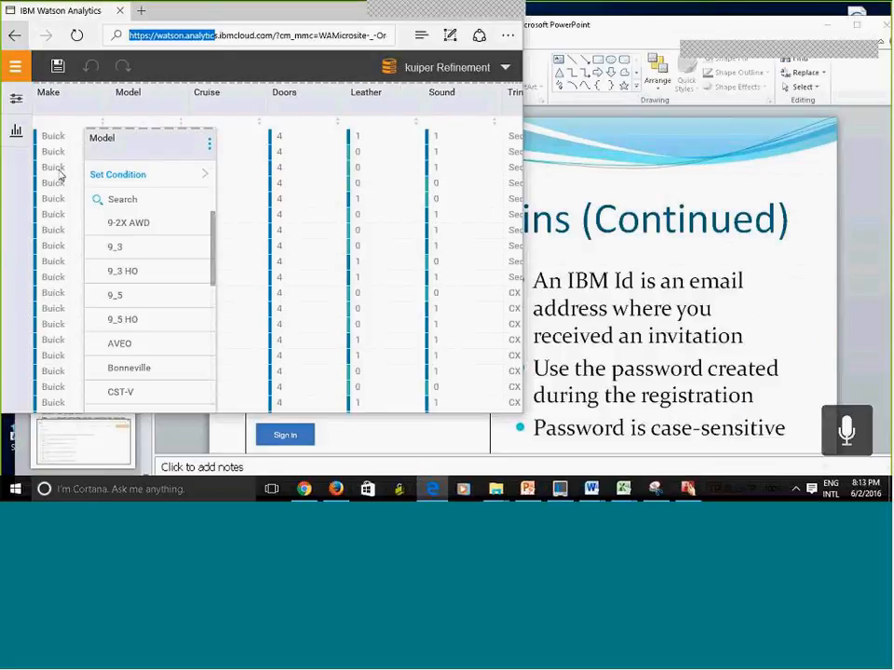
middle_click(37, 13)
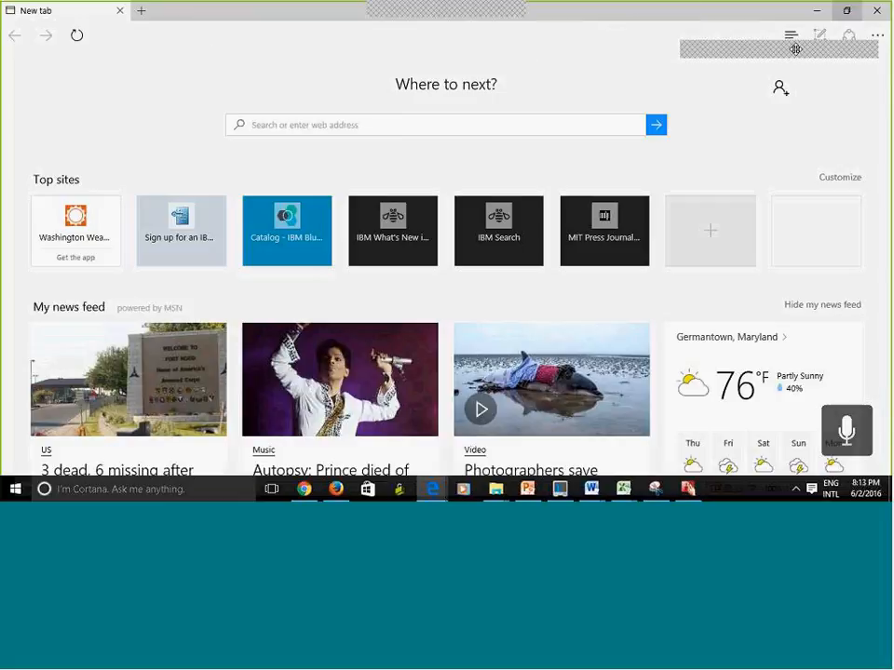
click(815, 12)
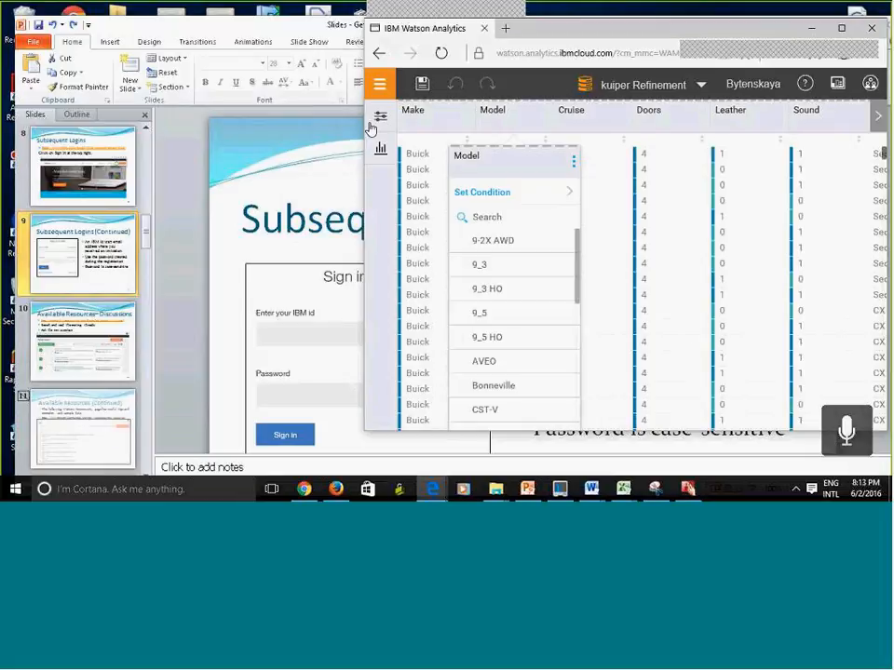
click(843, 30)
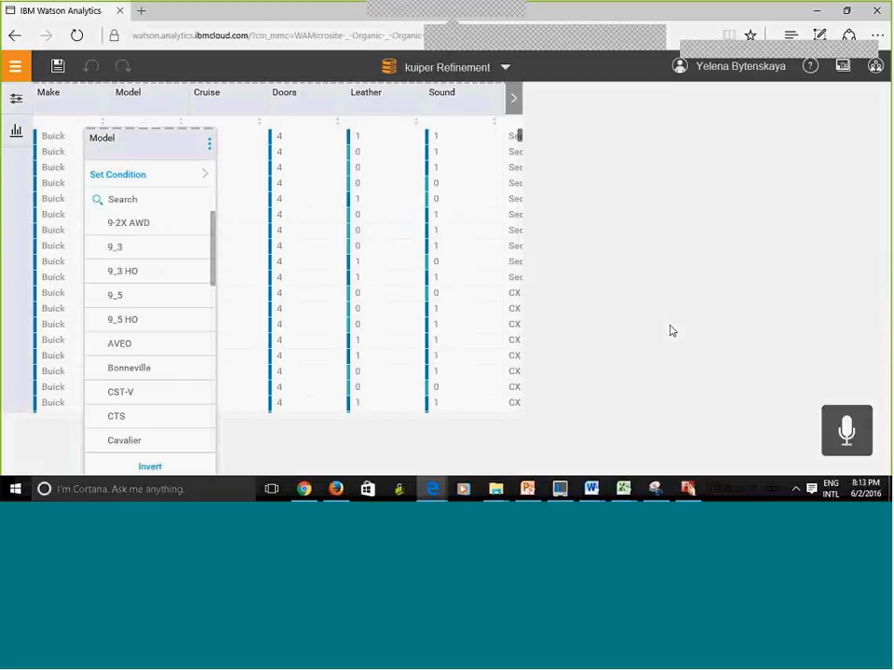
click(7, 218)
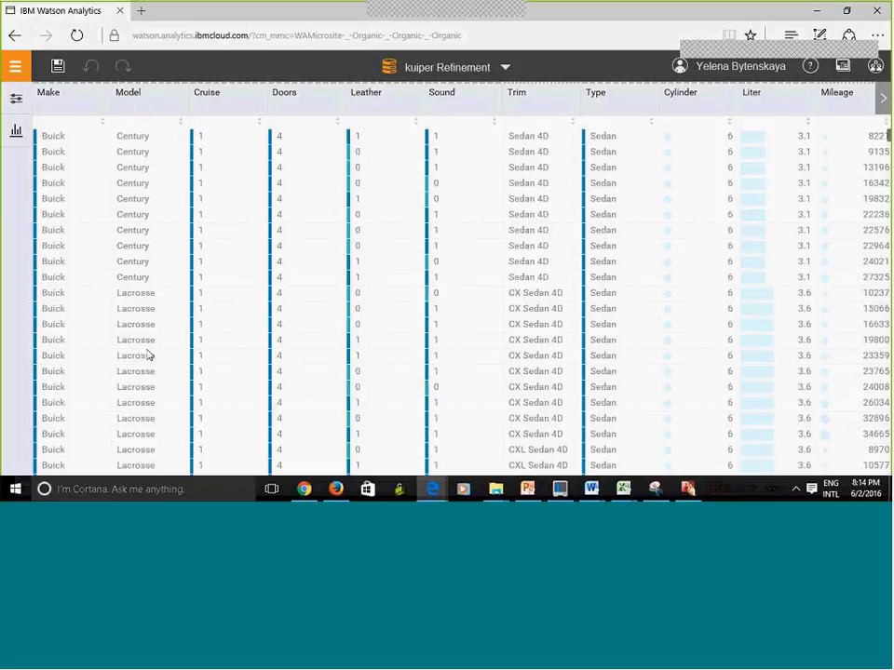
- Filter the Model column to the AVEO and Lacrosse models
click(136, 102)
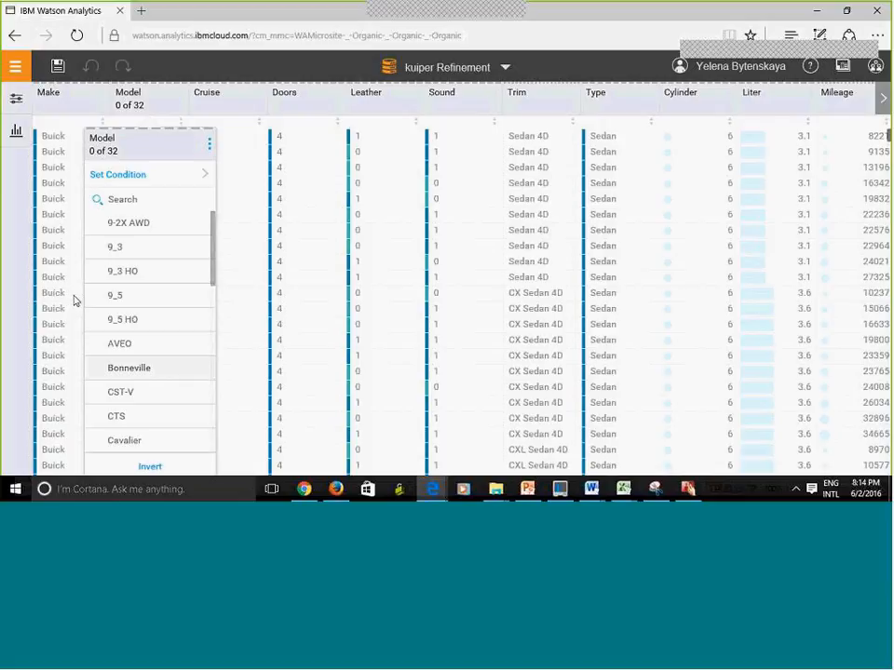
click(132, 379)
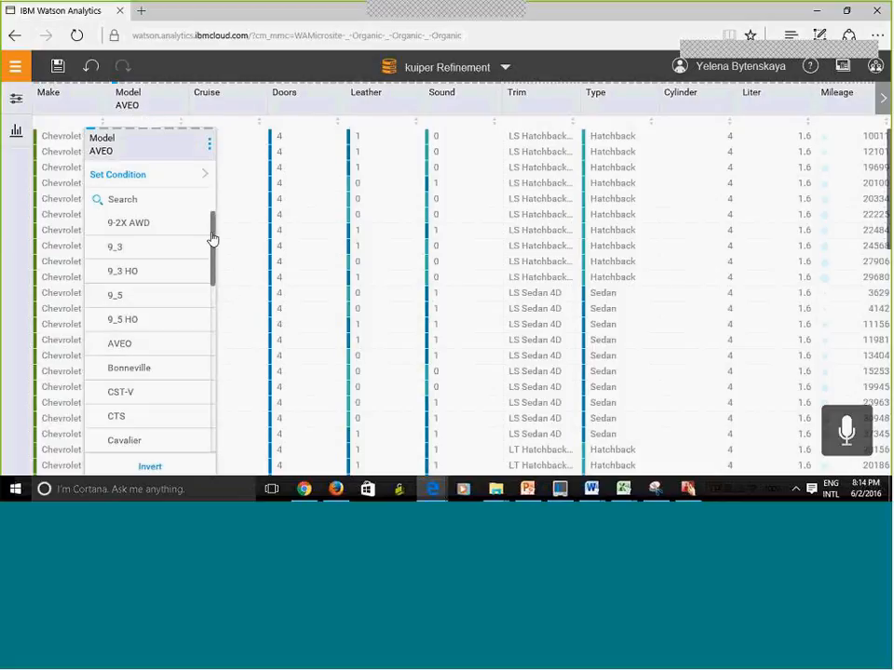
drag(215, 272, 220, 393)
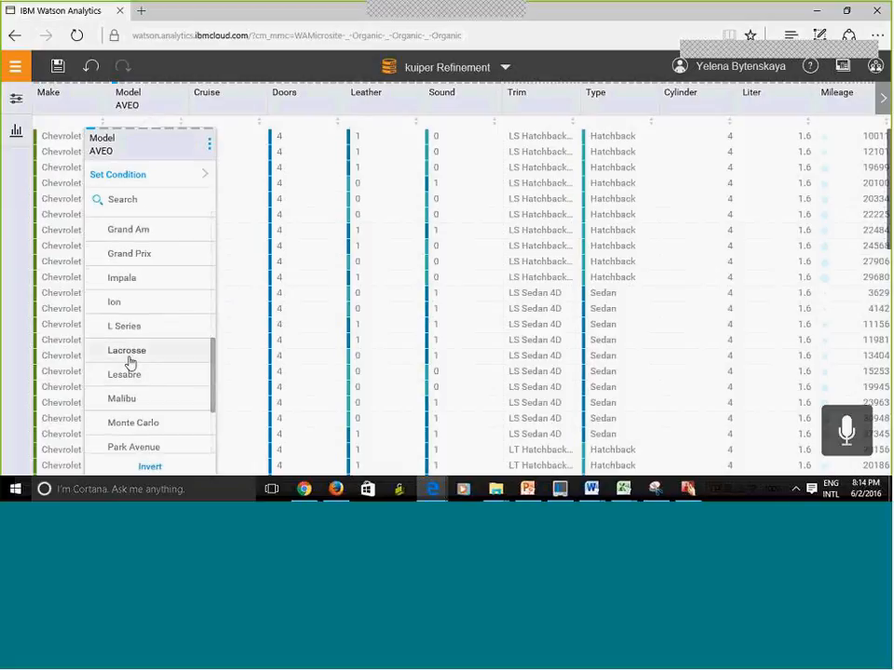
click(136, 350)
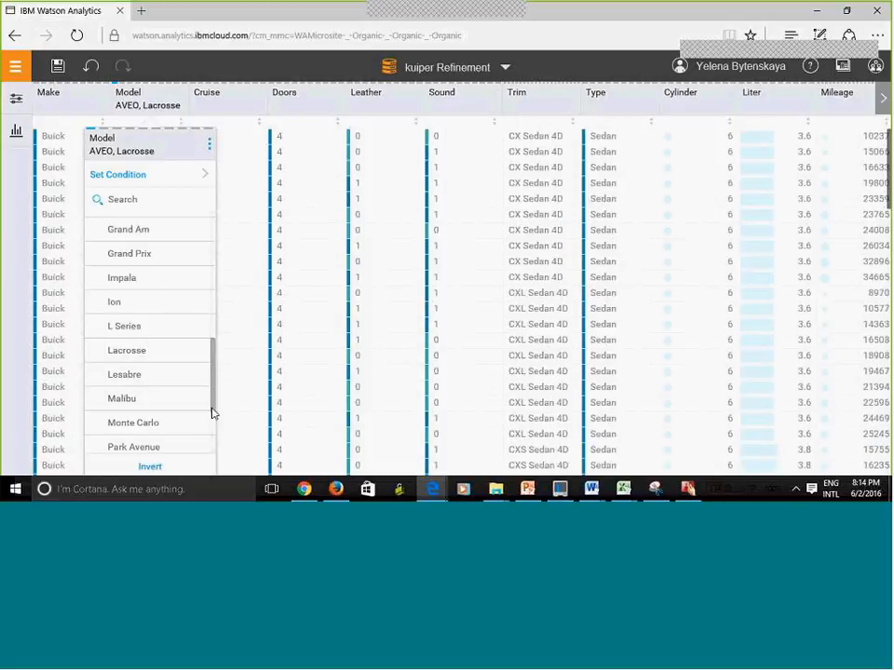
- Add a third model from the end of the list to the Model column's filter
scroll(213, 423, down, 3)
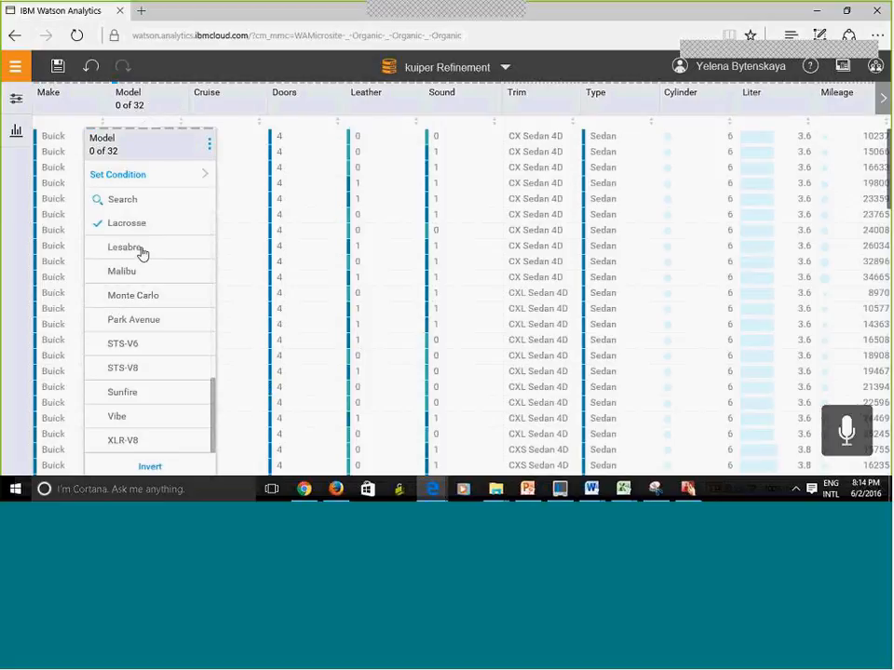
click(130, 297)
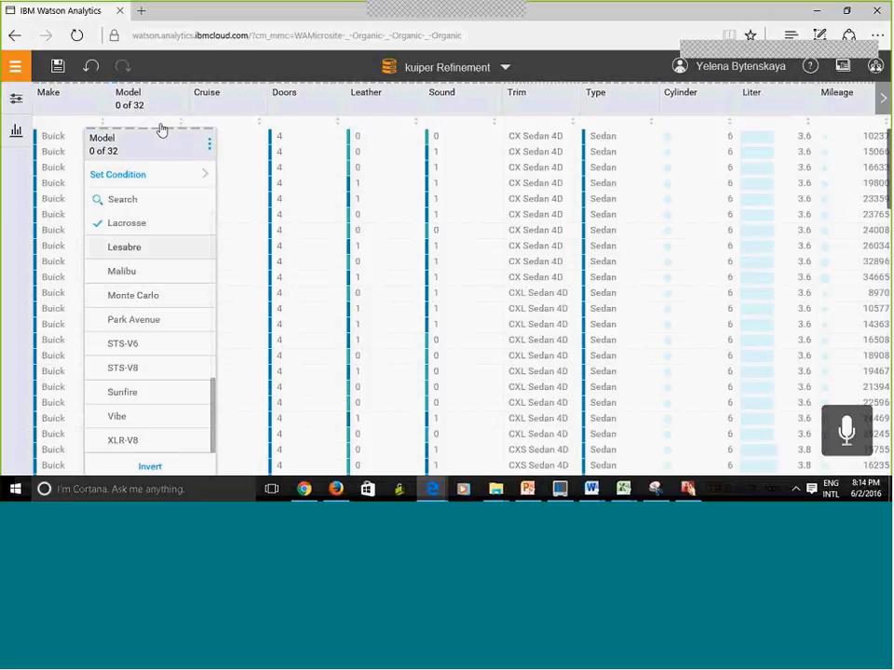
click(101, 109)
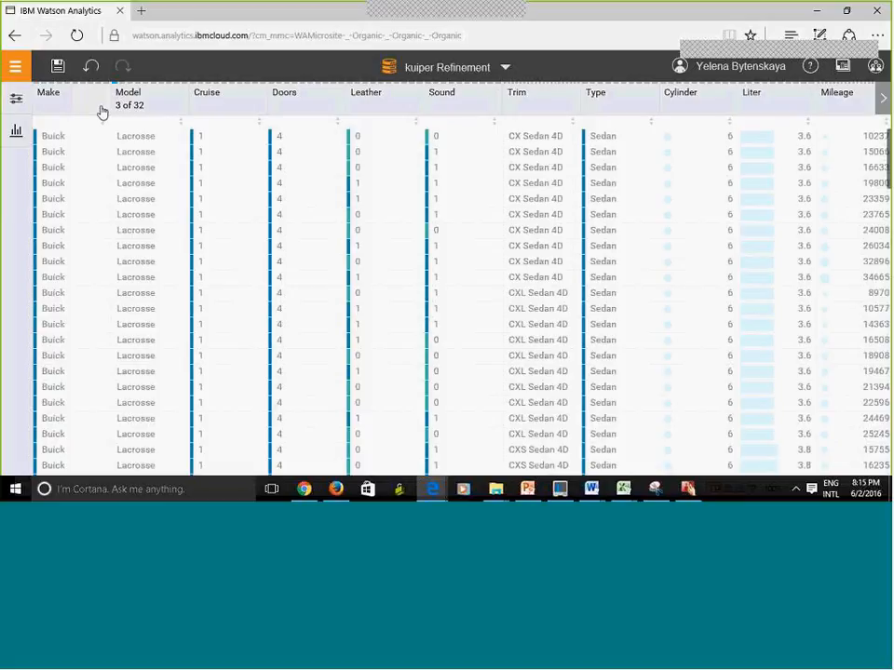
- Check the makes offered in the Make column's filter and undo the last Model filter change
click(43, 110)
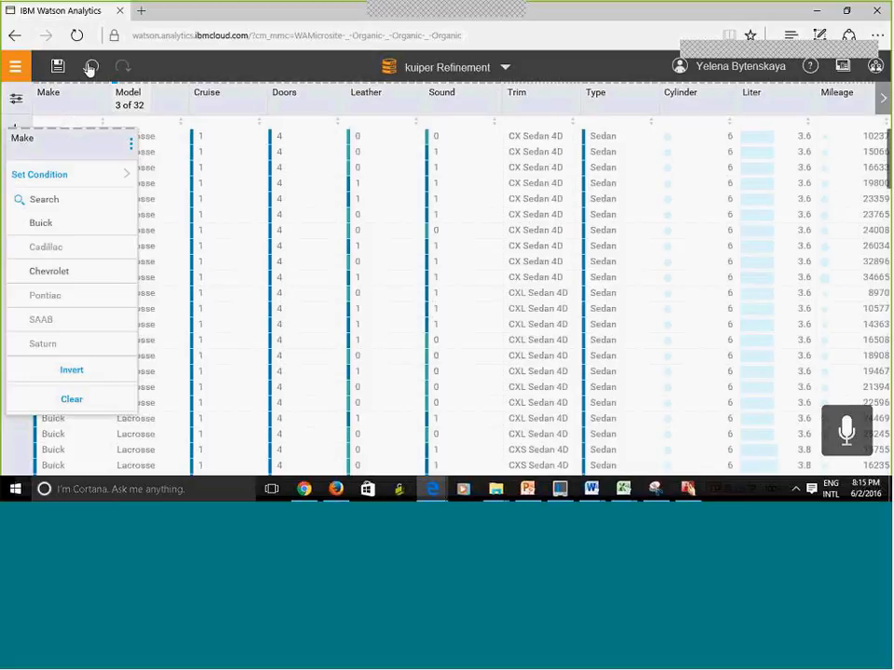
click(91, 68)
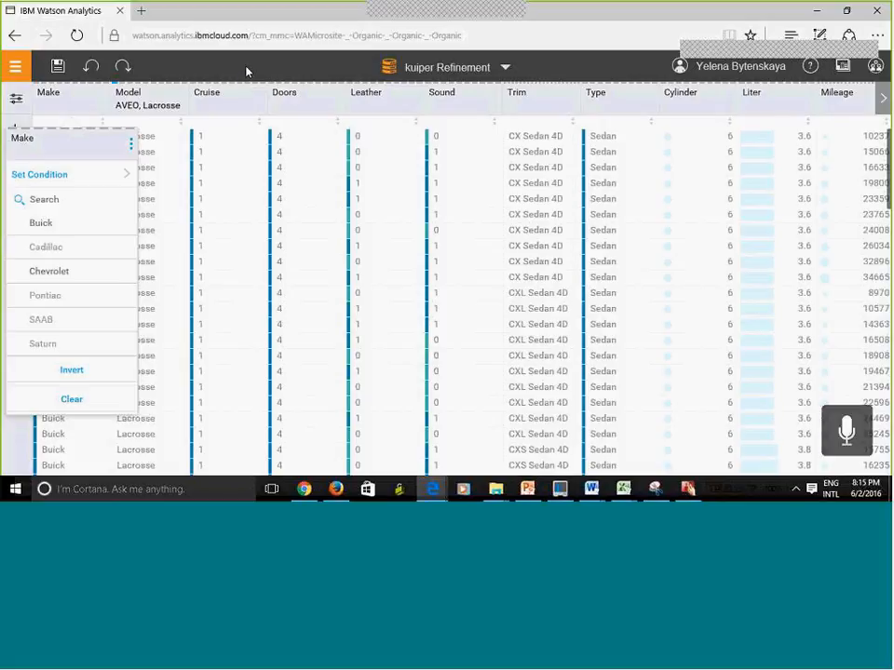
- Save the refinement in the Personal folder under the name kuiperRefinement
click(58, 67)
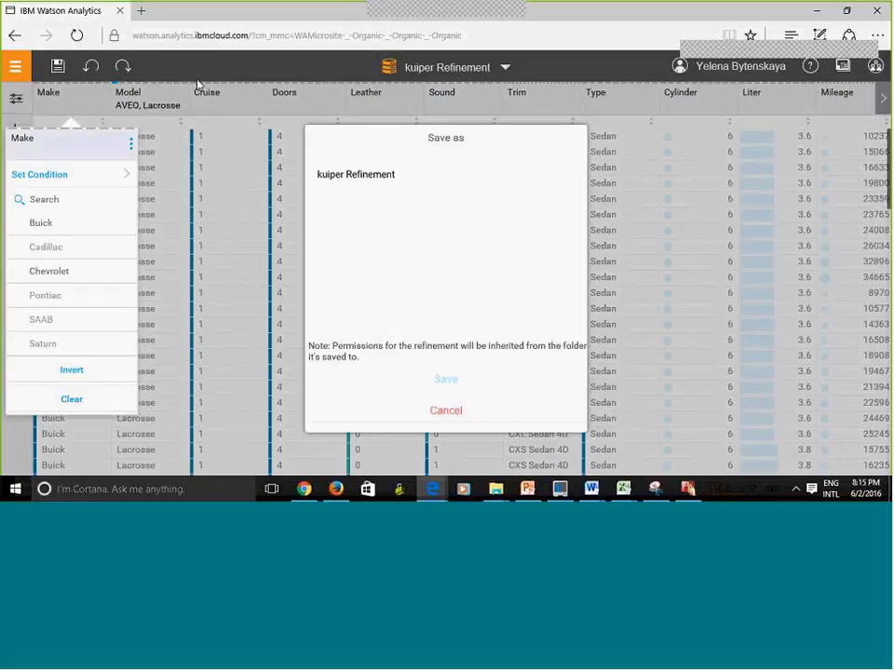
click(414, 178)
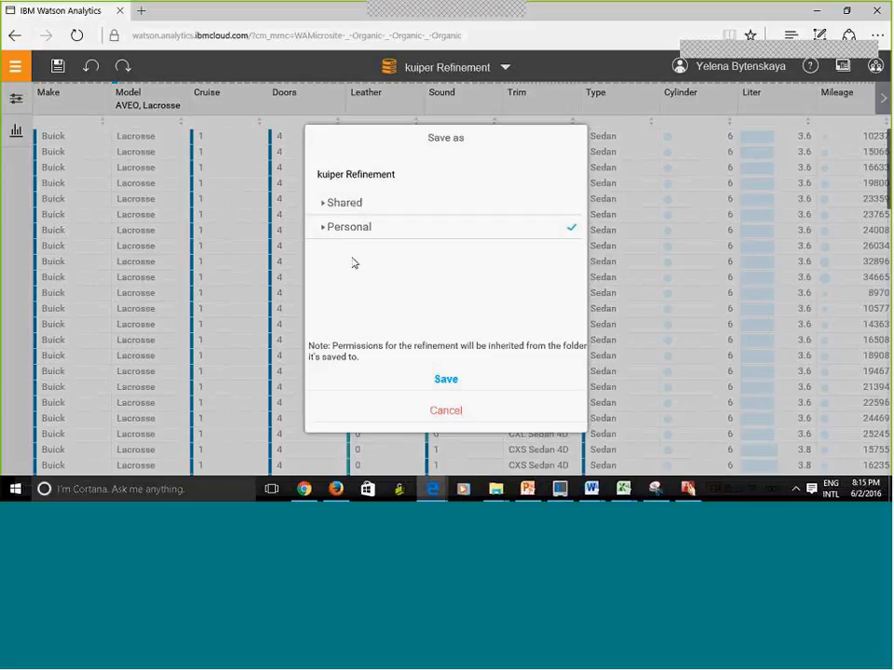
click(346, 174)
key(BackSpace)
click(439, 384)
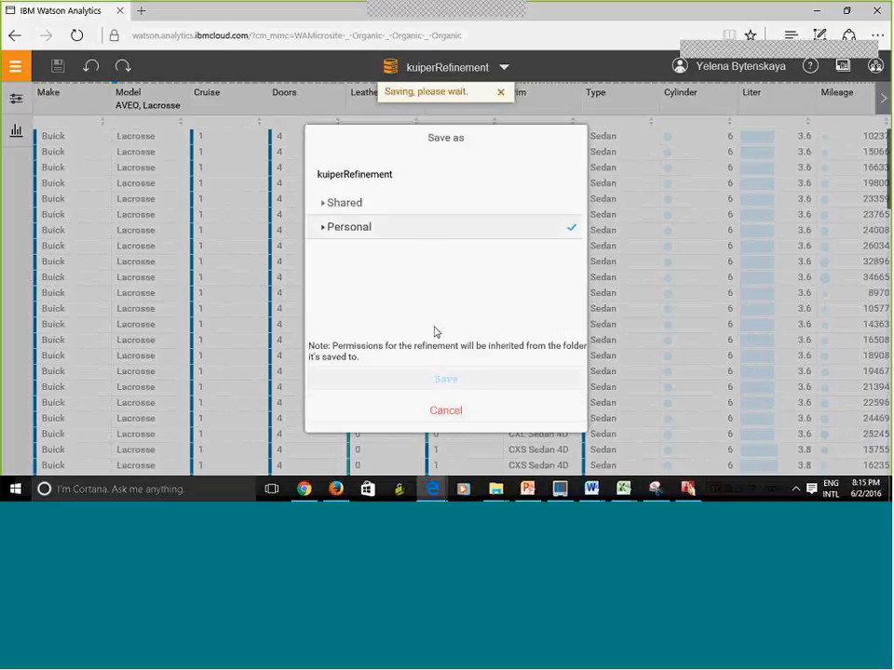
- Try to save the refinement in the Personal folder under the name kuiperRefinement2
click(358, 175)
drag(393, 175, 390, 176)
click(395, 175)
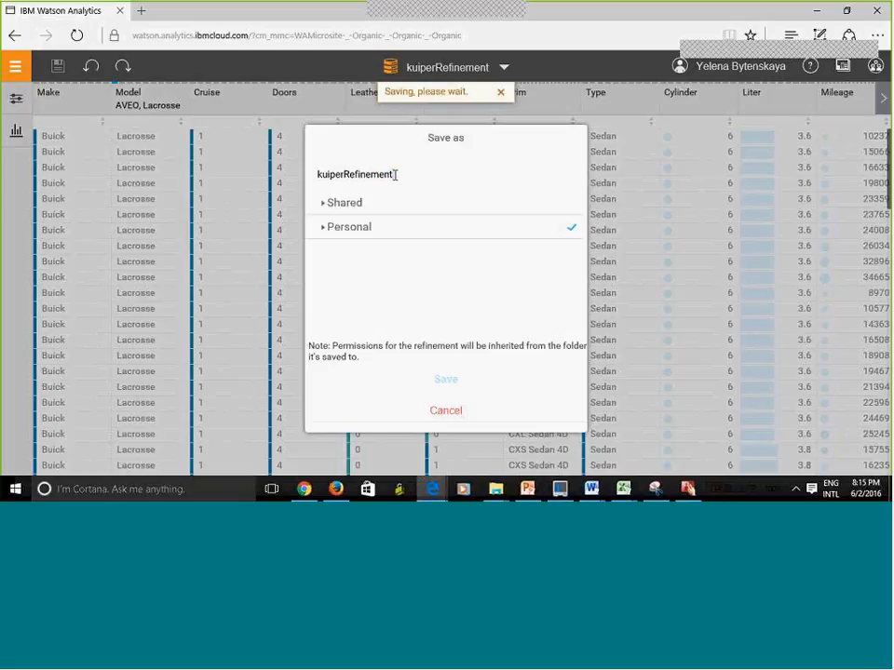
text(2)
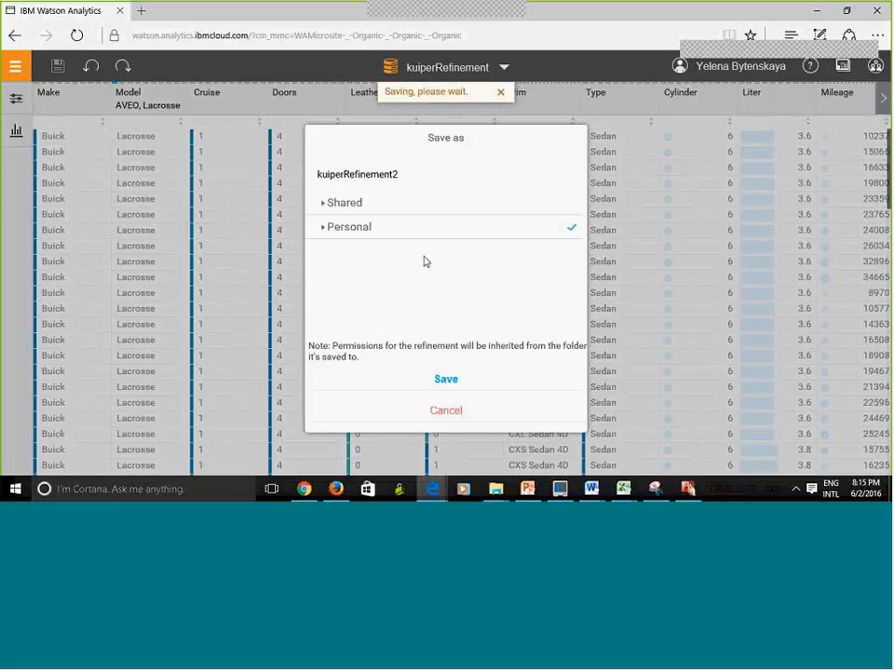
click(450, 384)
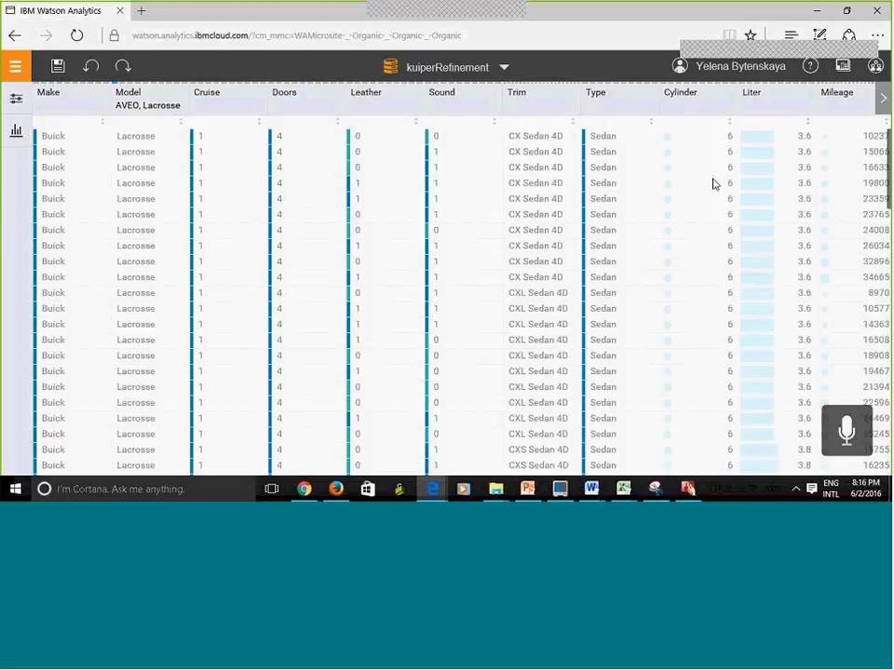
- Open the properties of the Cylinder column
click(692, 109)
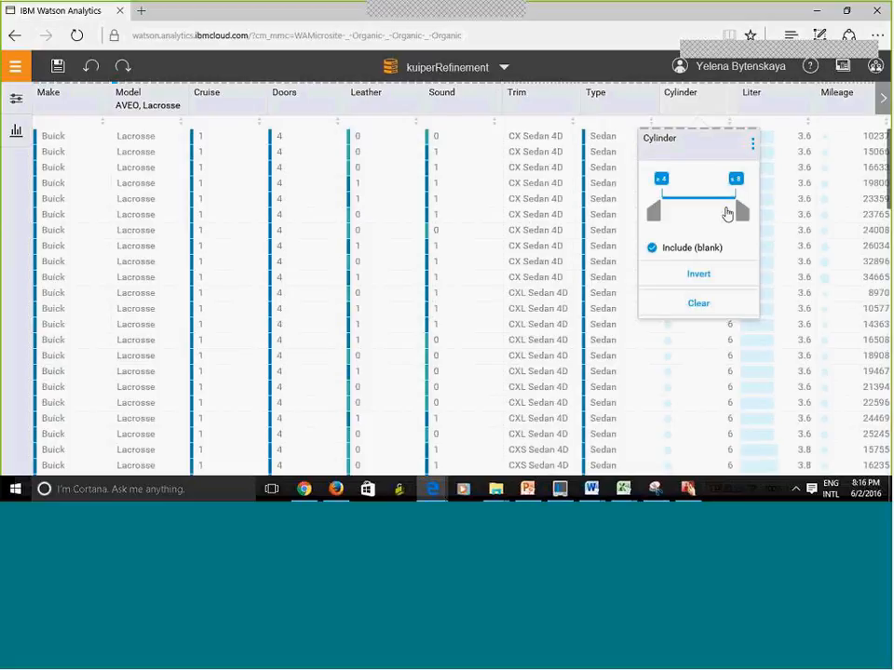
click(754, 147)
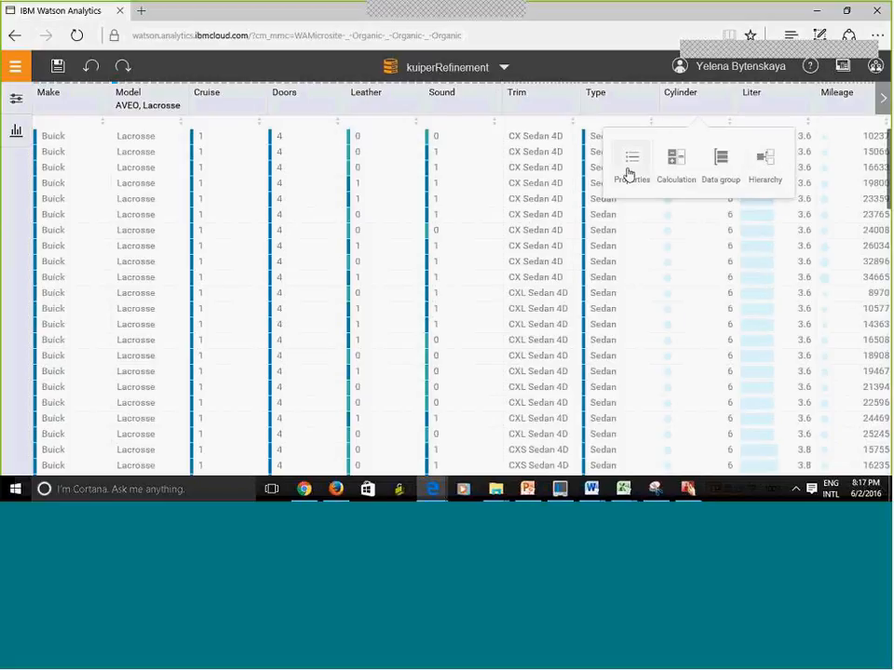
click(631, 166)
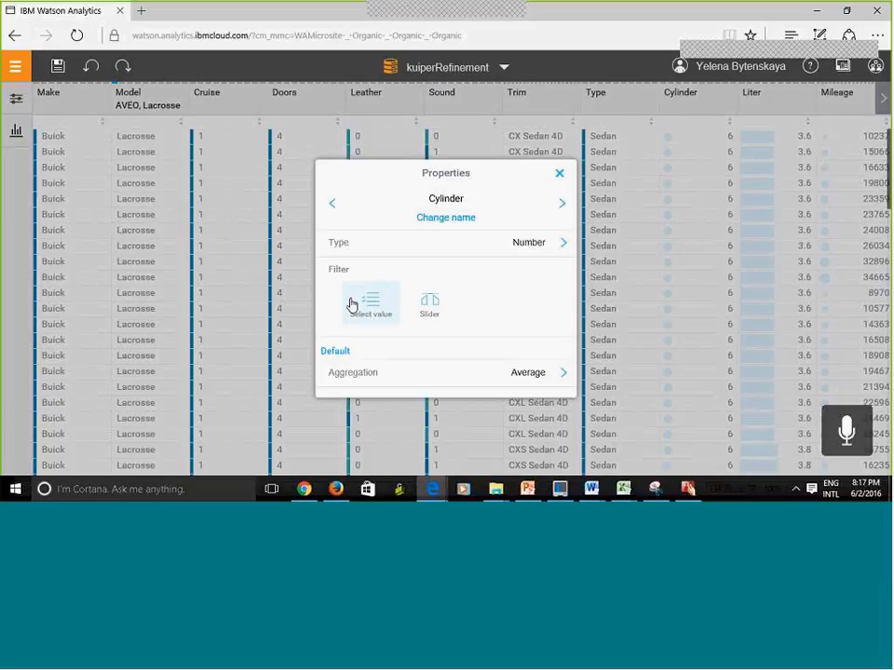
- Try the Select value filter style for the Cylinder column and set it back to Slider
click(370, 303)
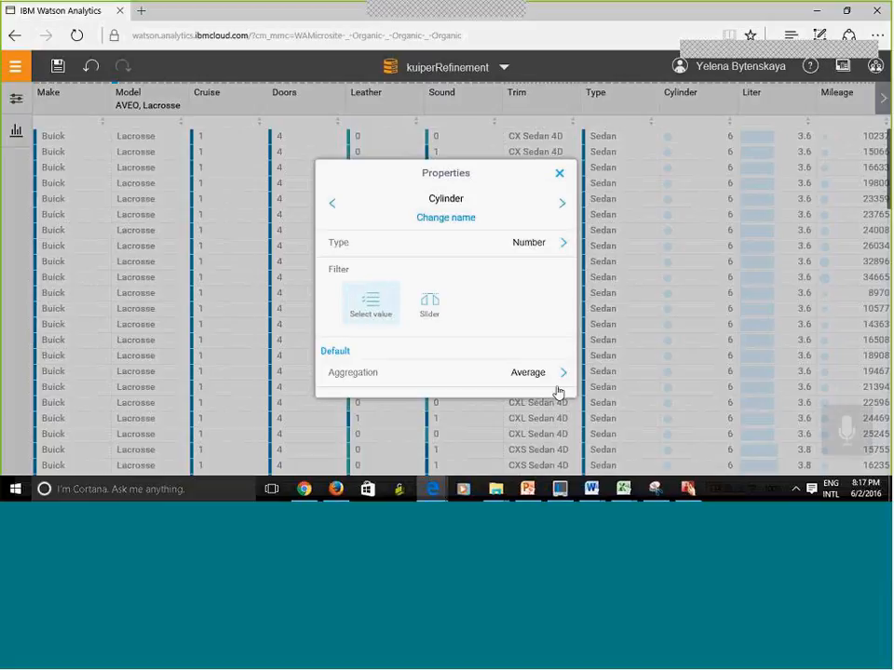
click(409, 319)
click(370, 303)
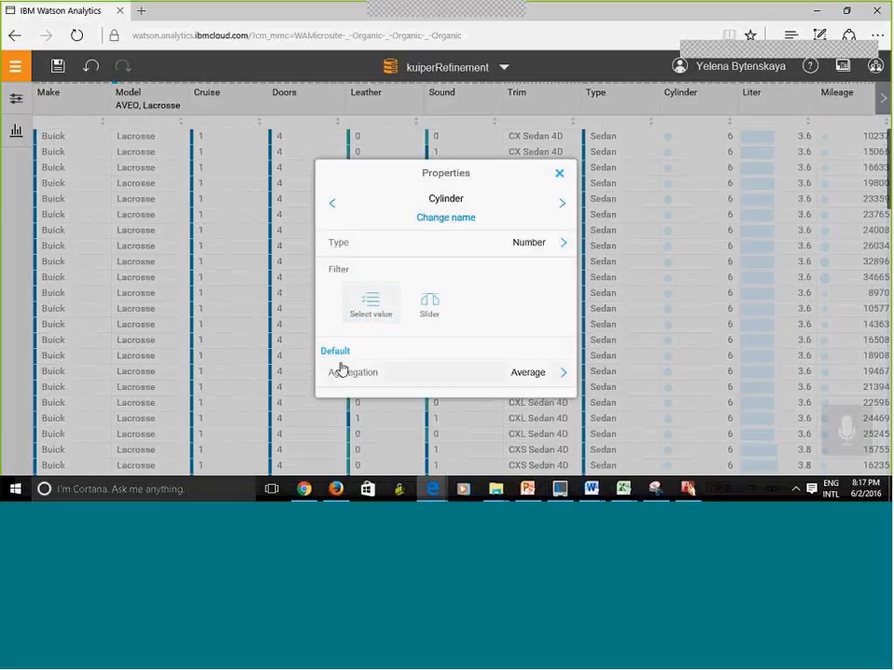
click(430, 302)
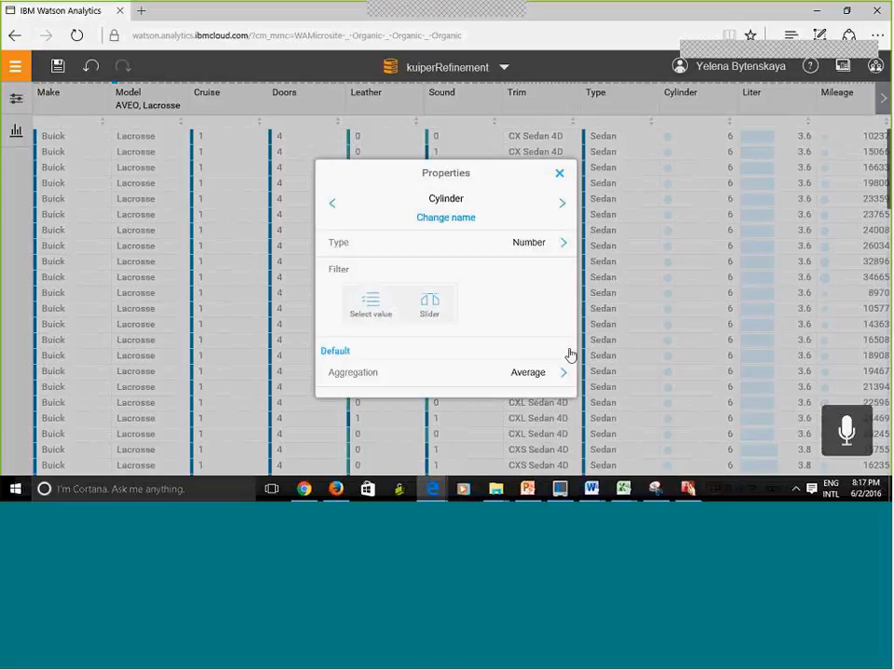
click(443, 222)
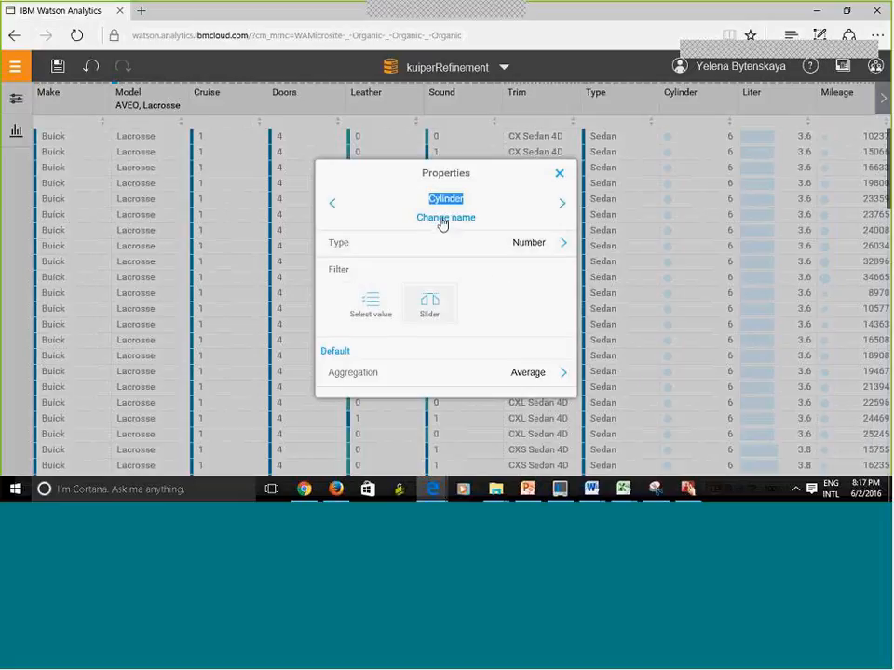
click(470, 199)
text(r)
key(BackSpace)
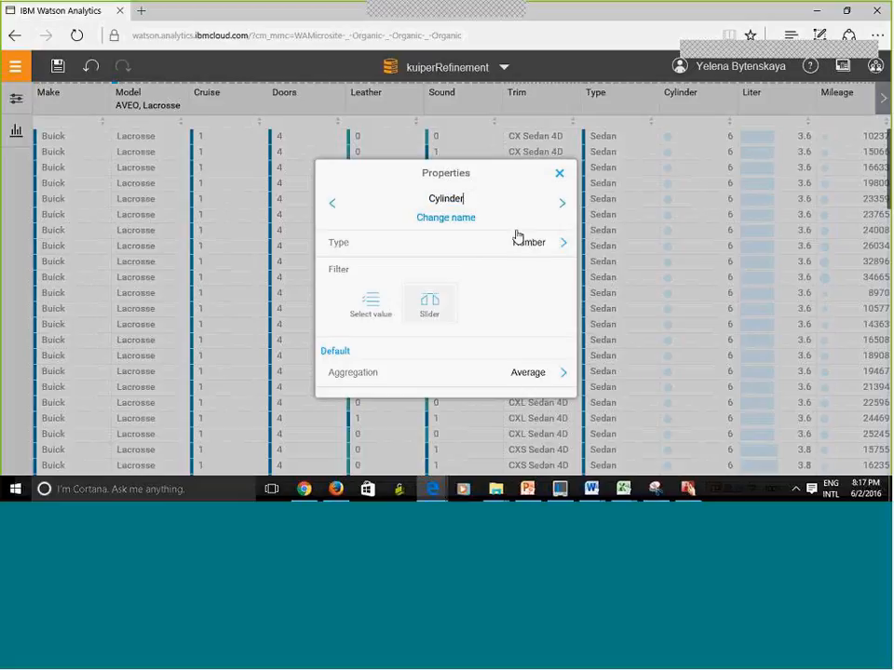
- Review the available data types for the Cylinder column and close its properties
click(564, 246)
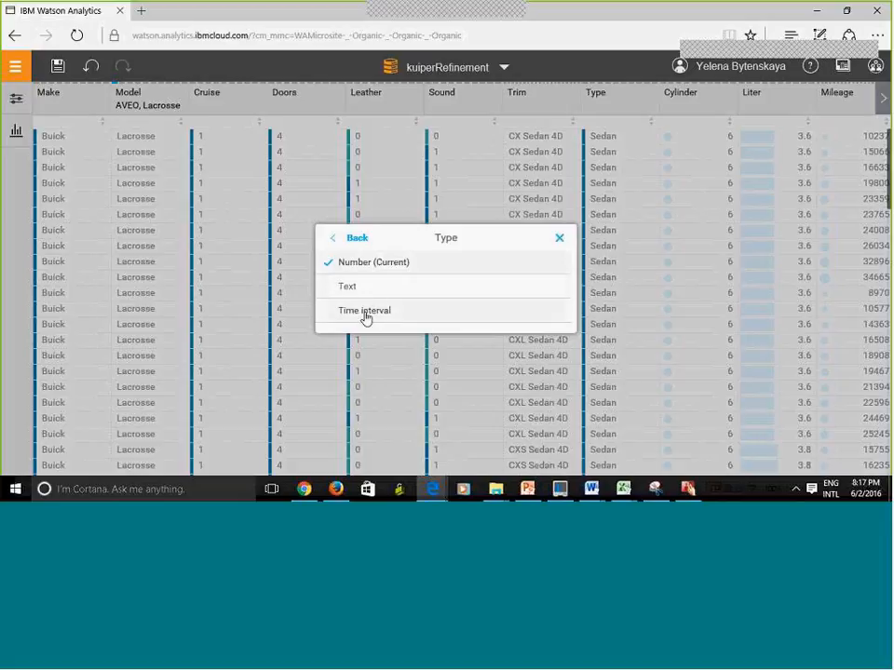
click(347, 245)
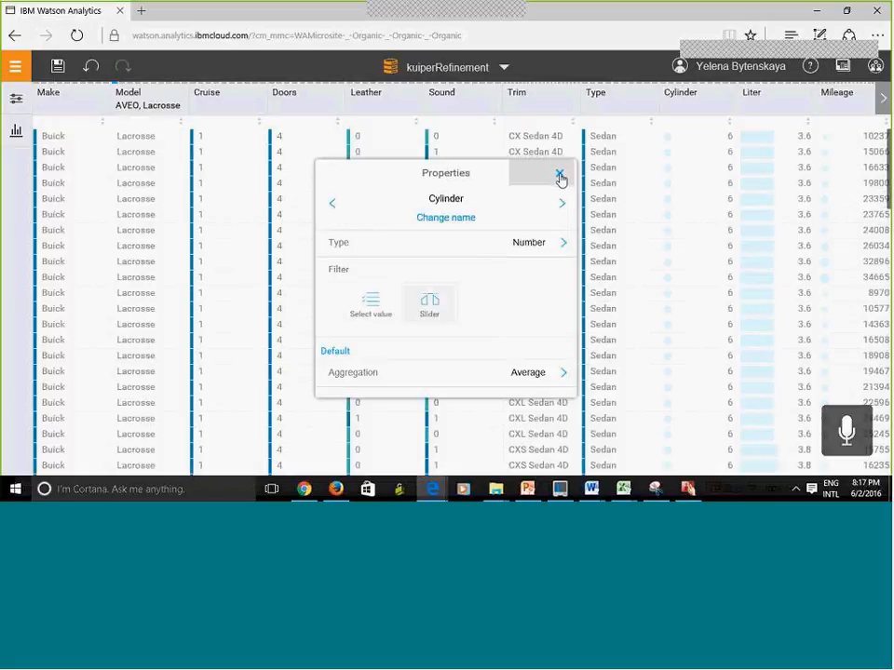
click(561, 176)
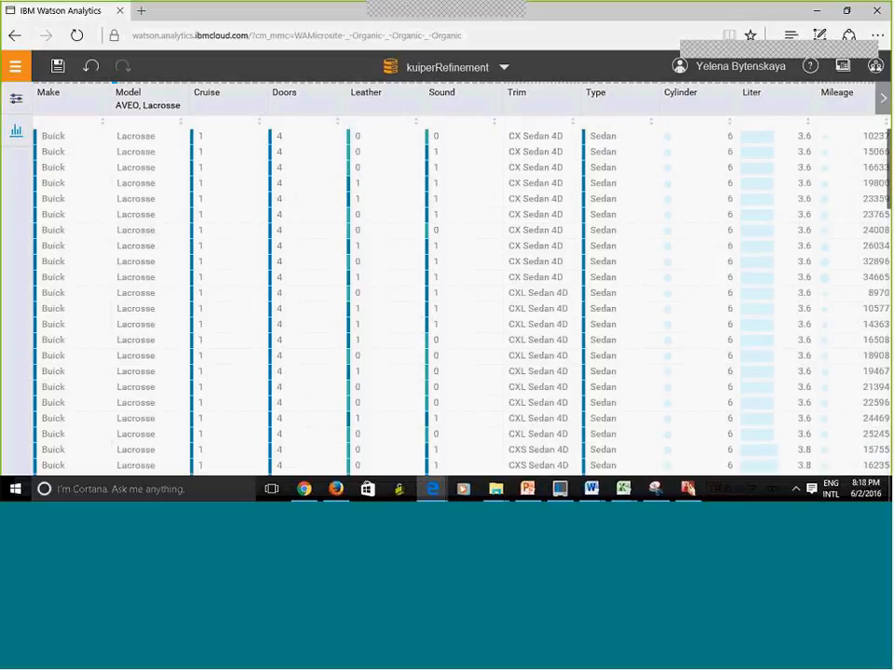
- Examine the data quality scores and distributions of the columns and hide them again
click(15, 133)
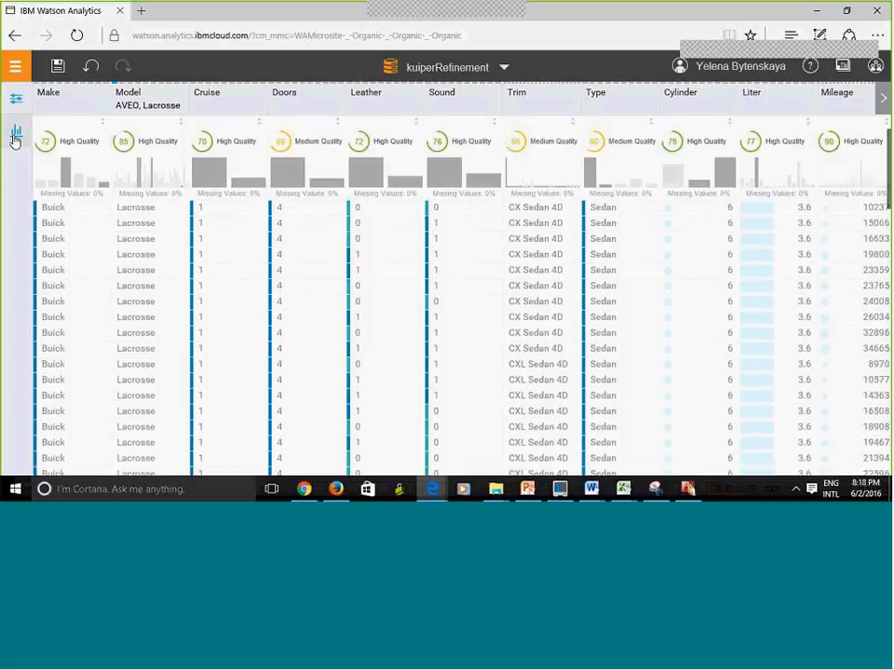
click(16, 99)
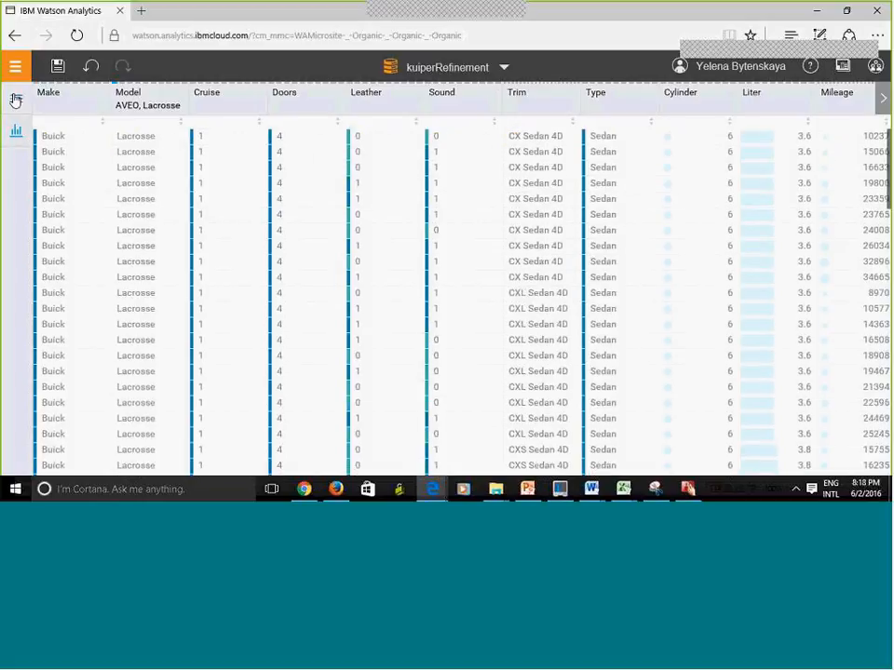
click(16, 98)
click(15, 99)
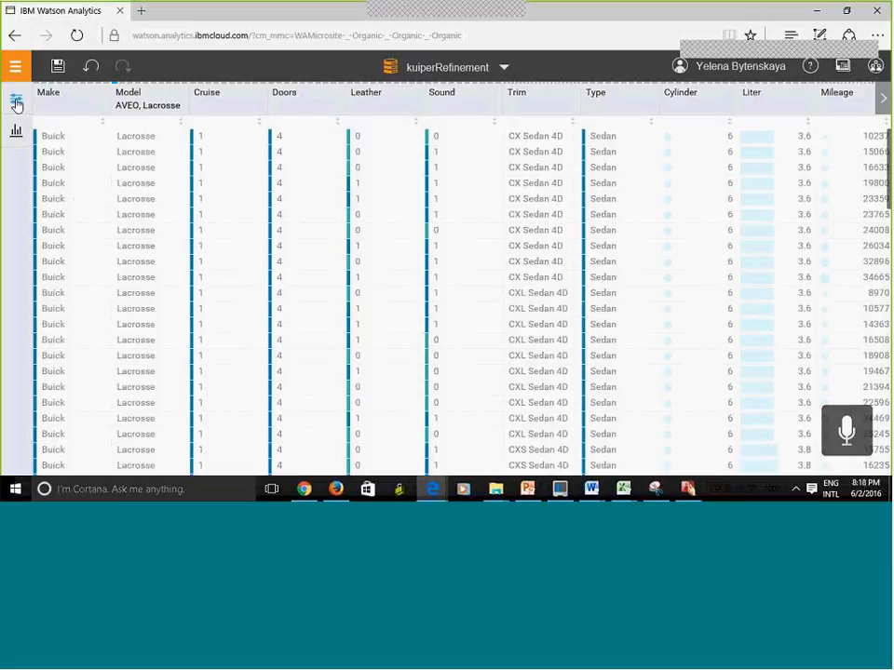
- Start a new data group column based on Make and add a group named Group 1
click(16, 101)
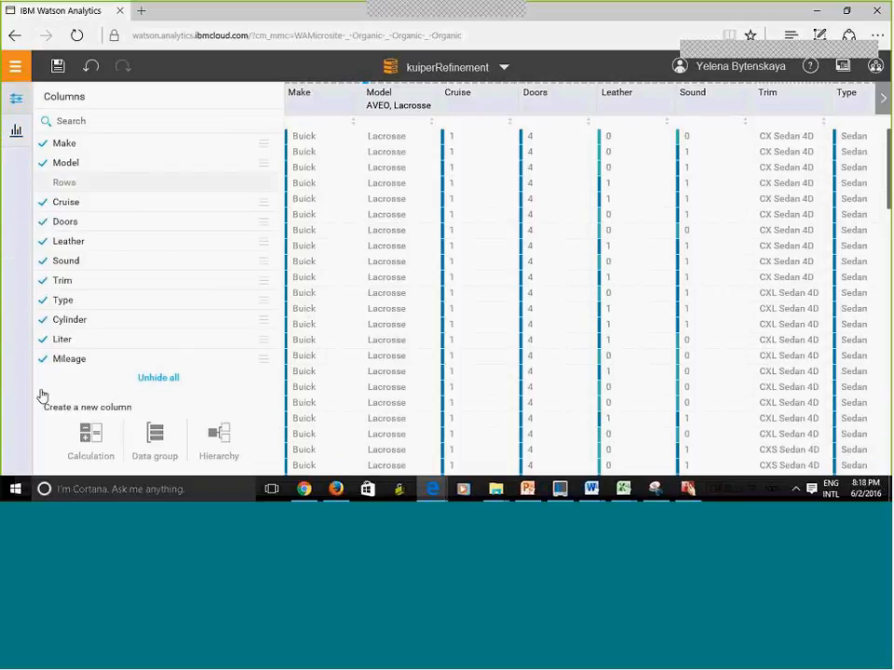
click(156, 444)
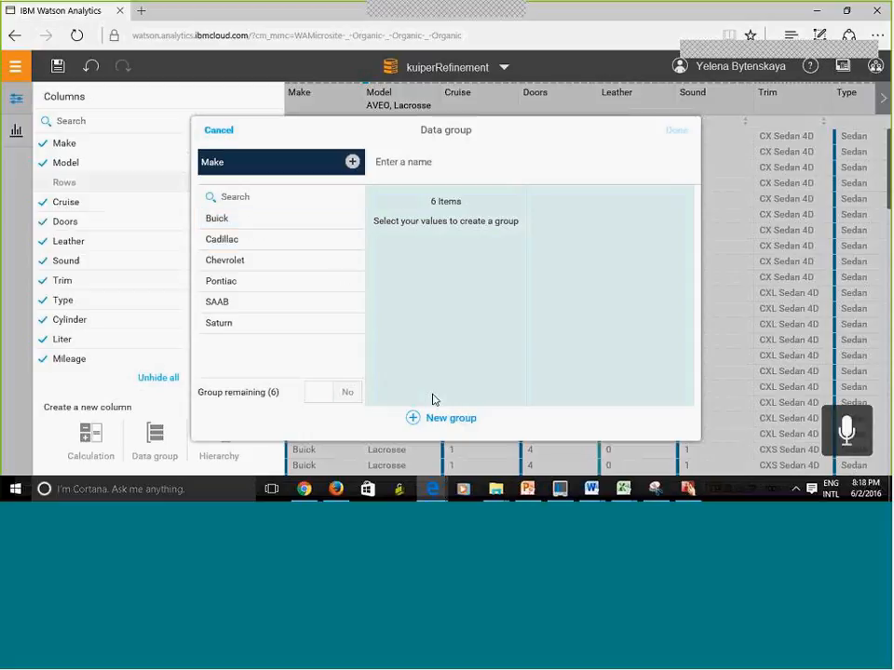
click(416, 418)
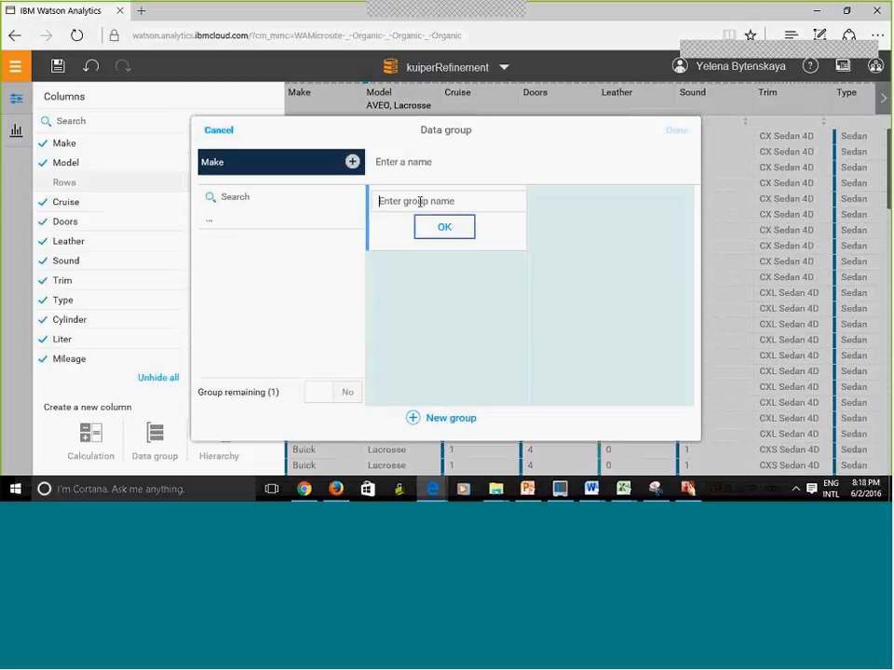
text(Group 1)
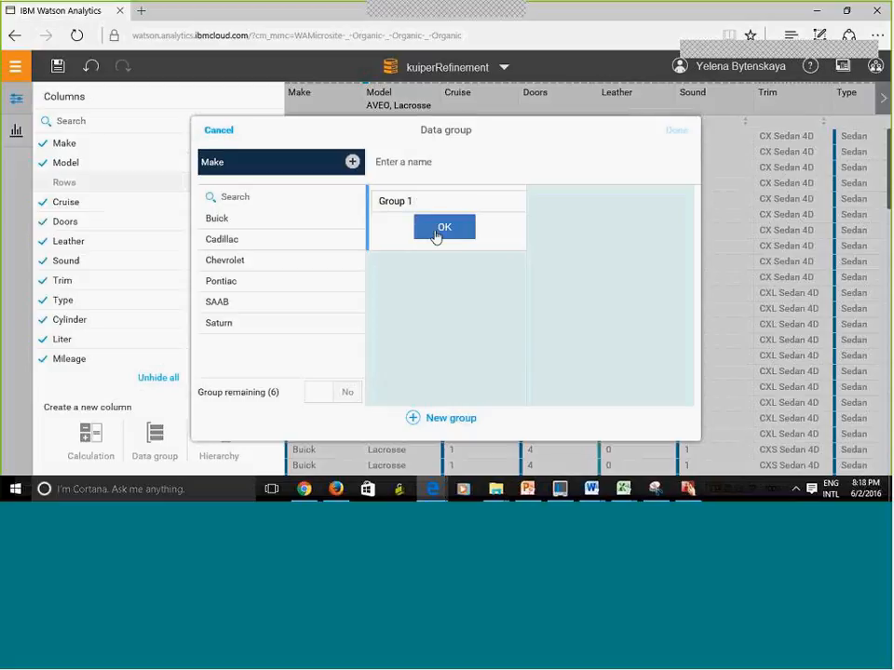
click(435, 232)
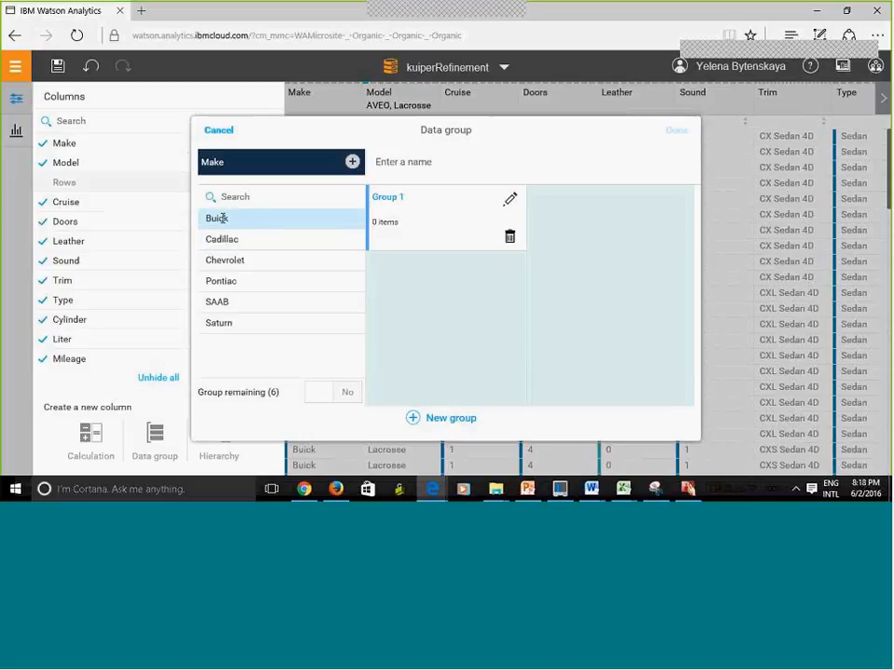
- Assign the makes Buick and Chevrolet to Group 1
drag(243, 219, 409, 239)
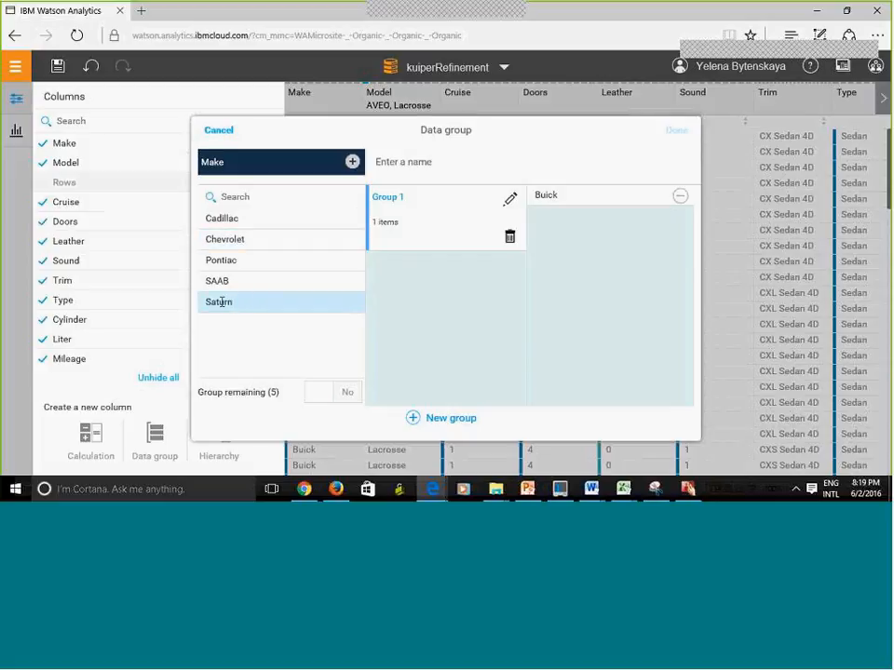
click(419, 235)
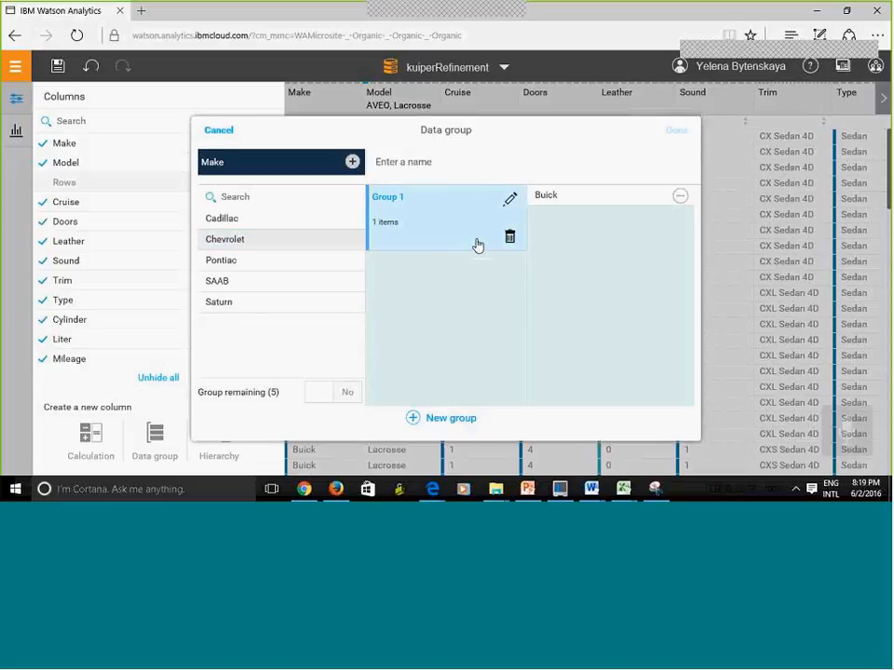
click(275, 246)
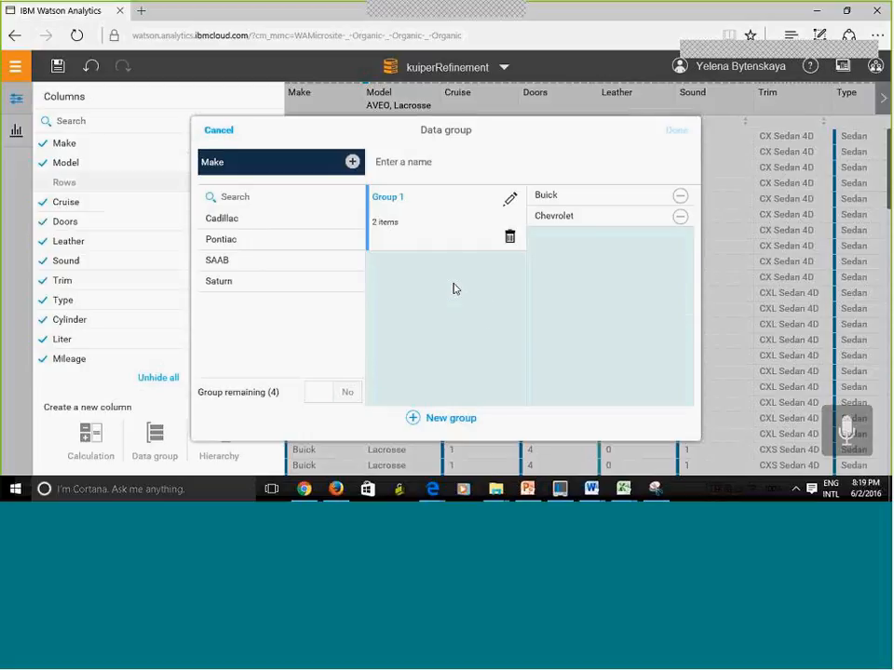
- Add a second group named Group 2 to the Make data group
click(415, 420)
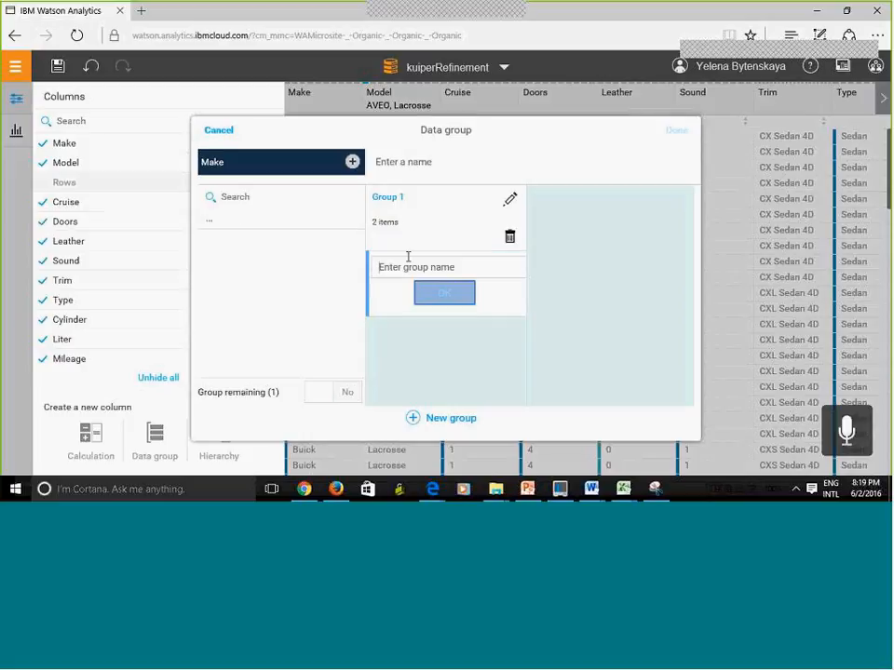
text(Gro)
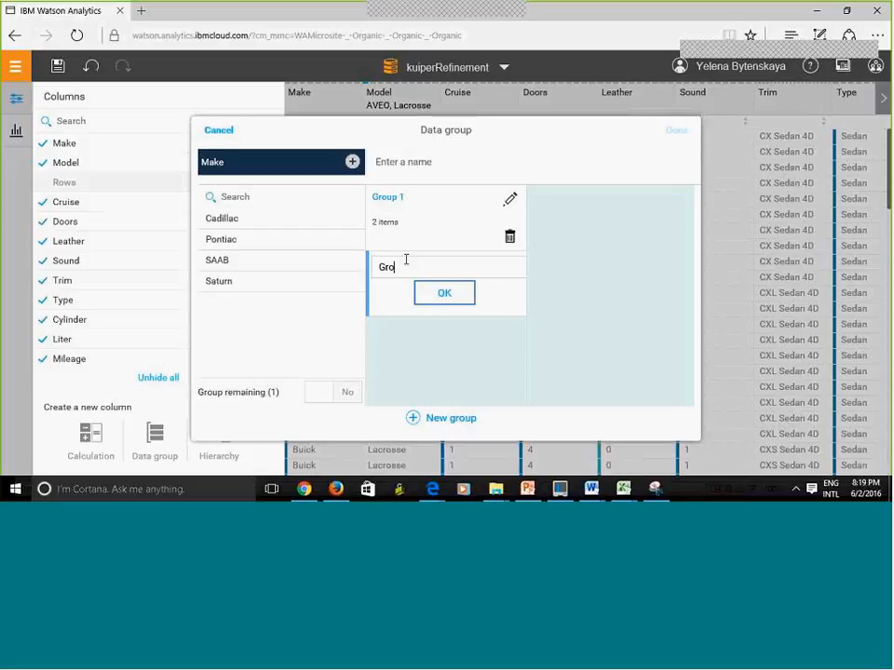
text(up 2)
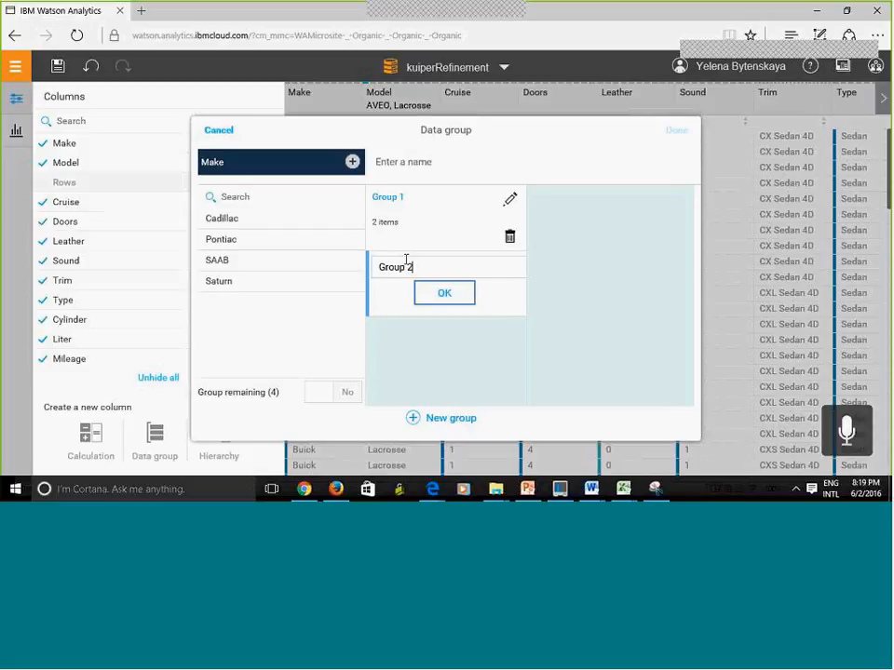
click(440, 296)
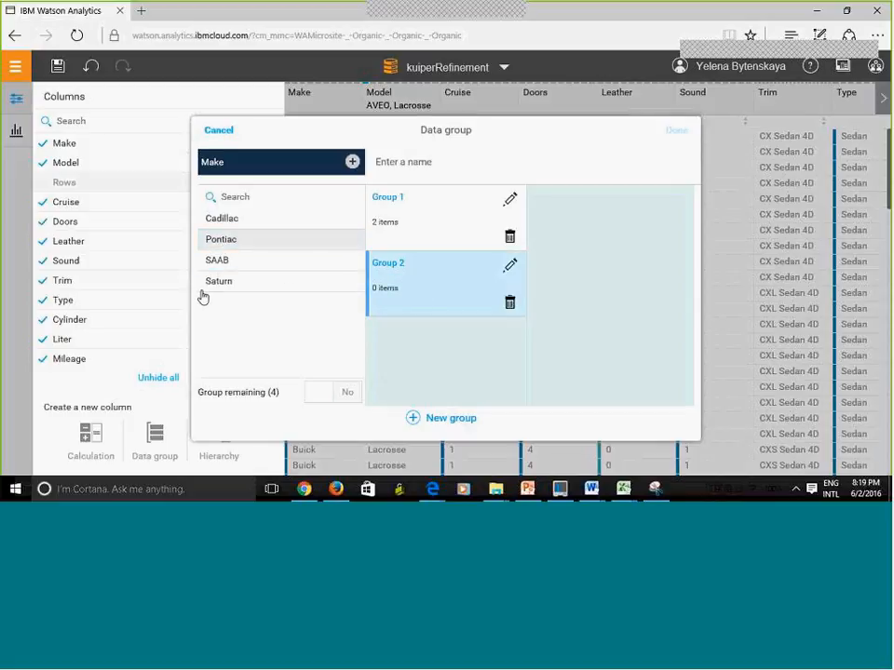
- Assign the makes Saturn, SAAB, Pontiac and Cadillac to Group 2
click(276, 285)
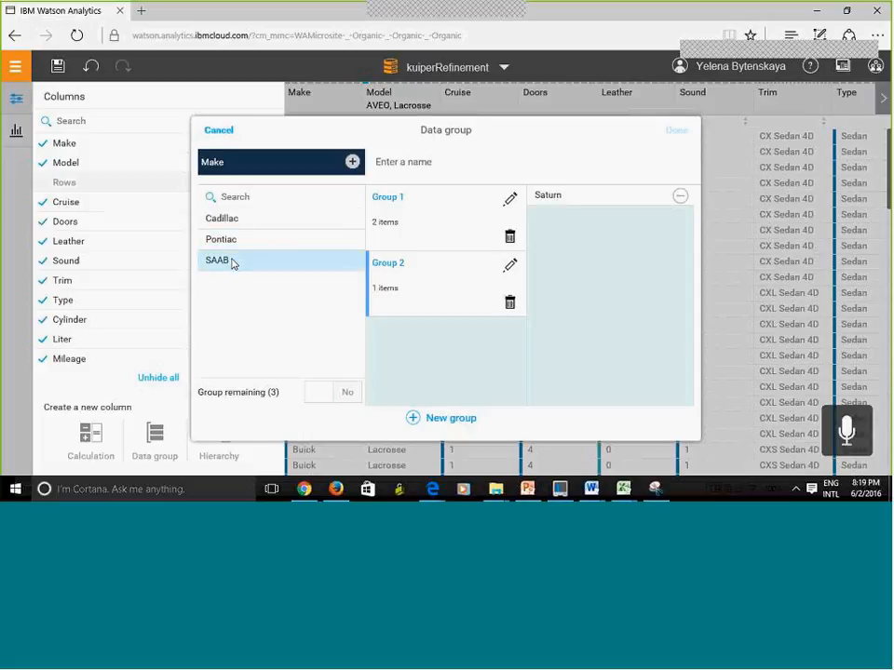
click(232, 262)
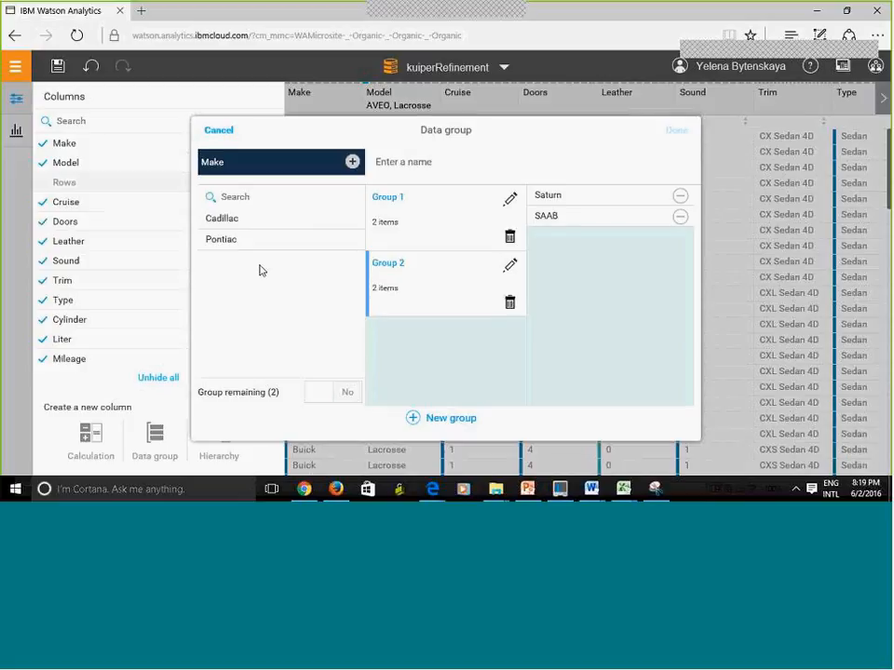
click(263, 242)
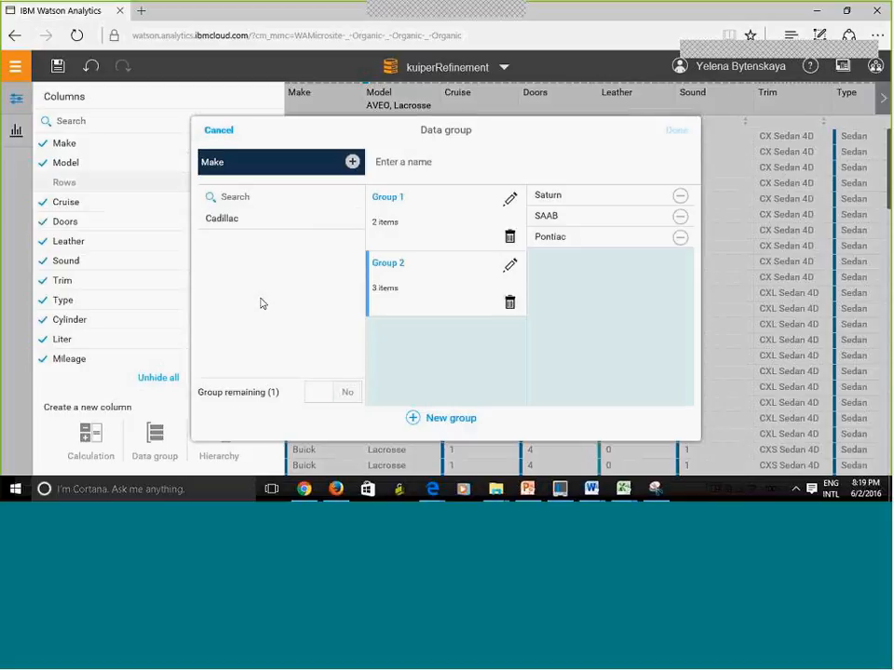
drag(242, 224, 500, 349)
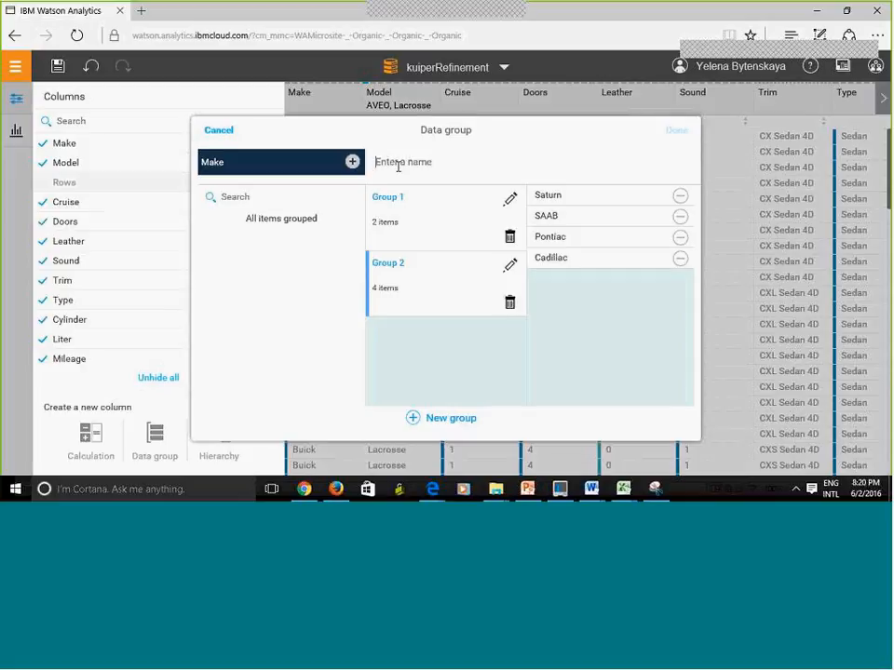
- Name the data group column MakeGroup and finish creating it
key(Return)
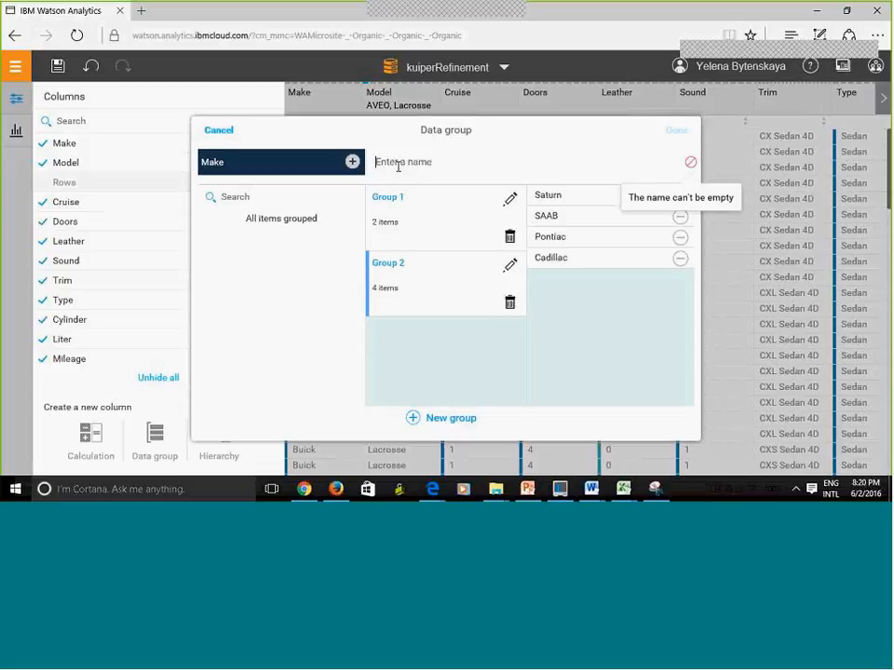
text(Make)
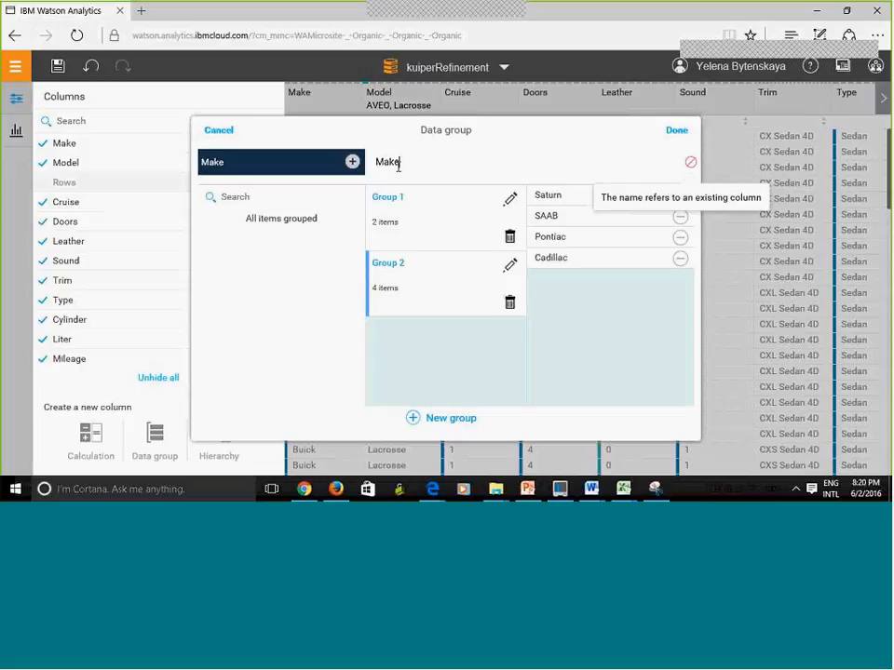
text(Group)
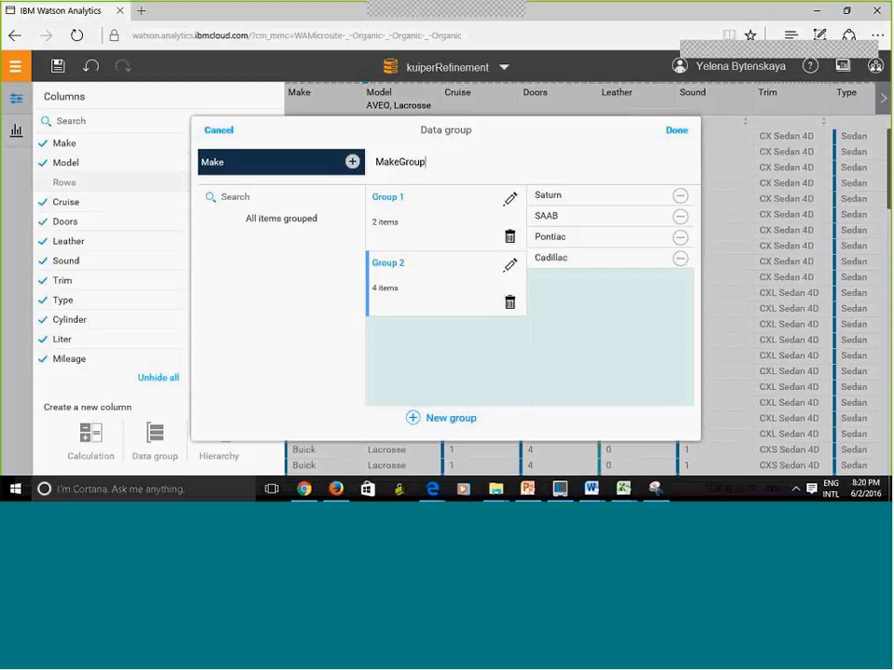
click(674, 132)
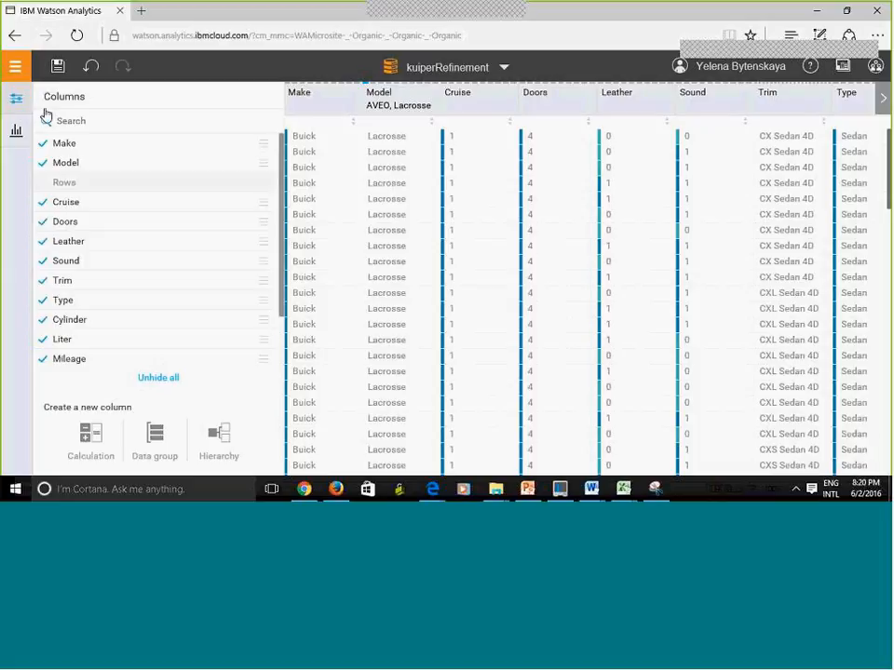
- Examine the new MakeGroup column at the end of the table and the filter options of MakeGroup and Price
click(17, 101)
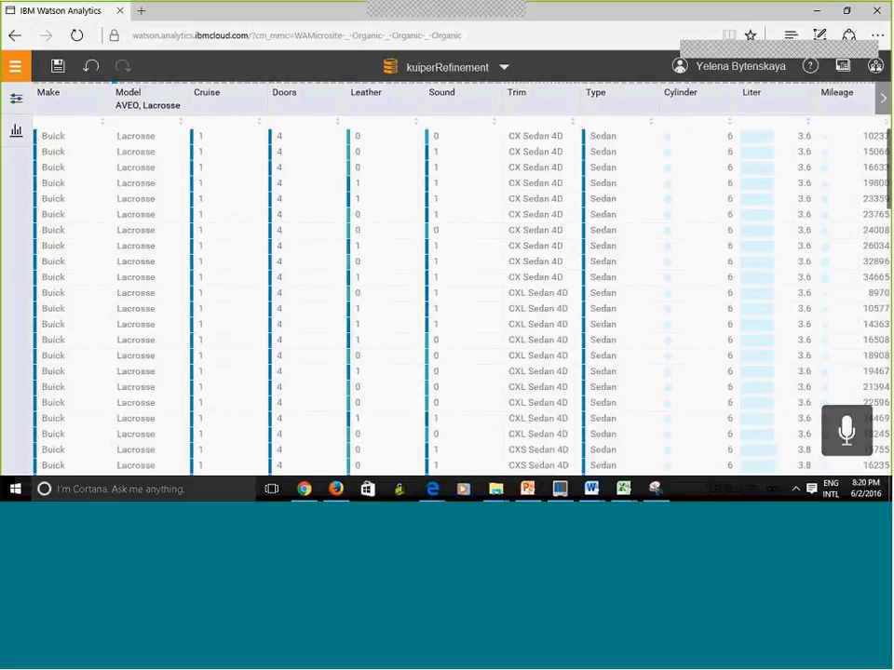
click(882, 98)
click(883, 98)
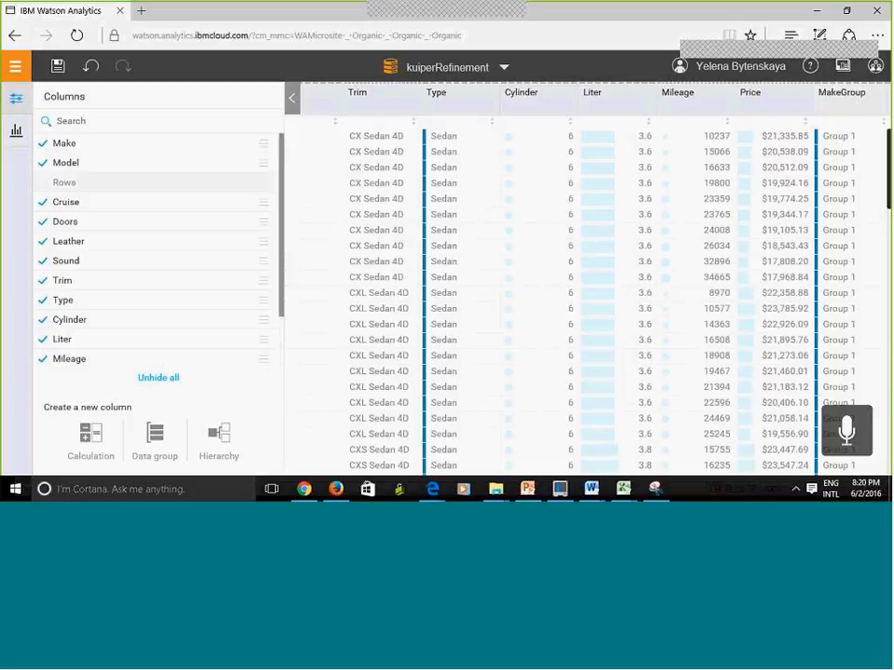
click(841, 93)
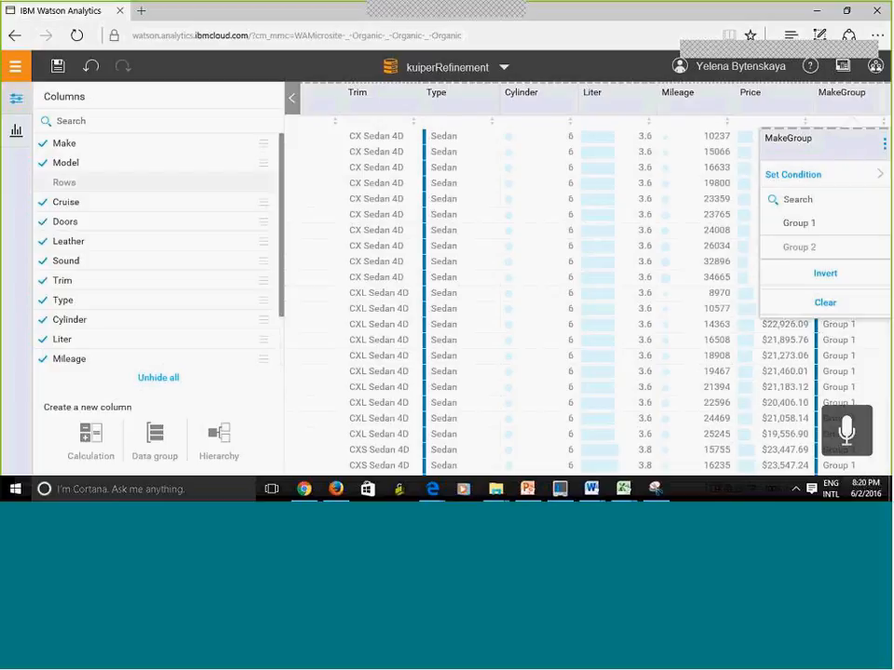
click(782, 103)
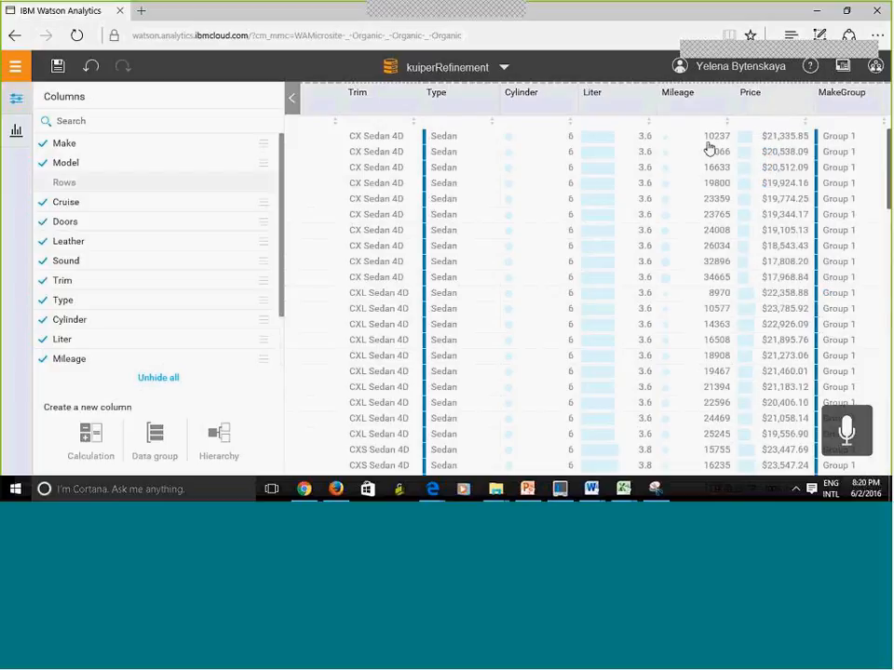
click(749, 97)
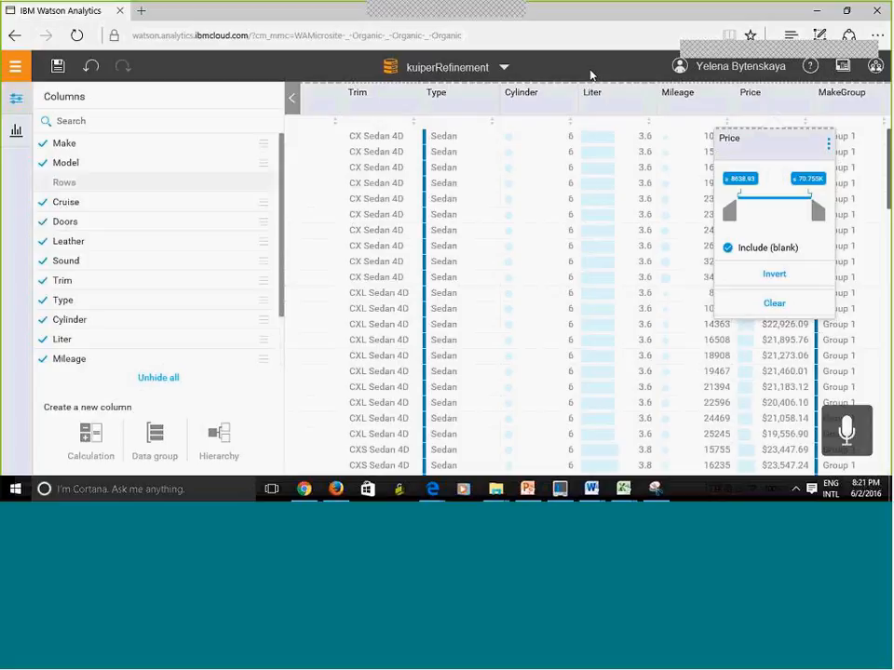
click(17, 101)
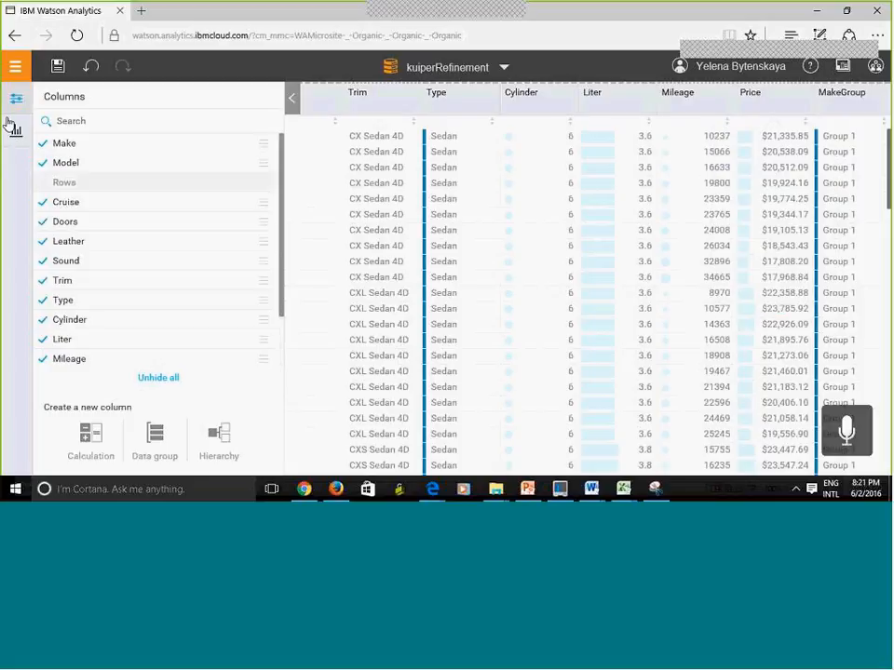
- Display the data quality metrics above the columns and reopen the list of columns
click(17, 132)
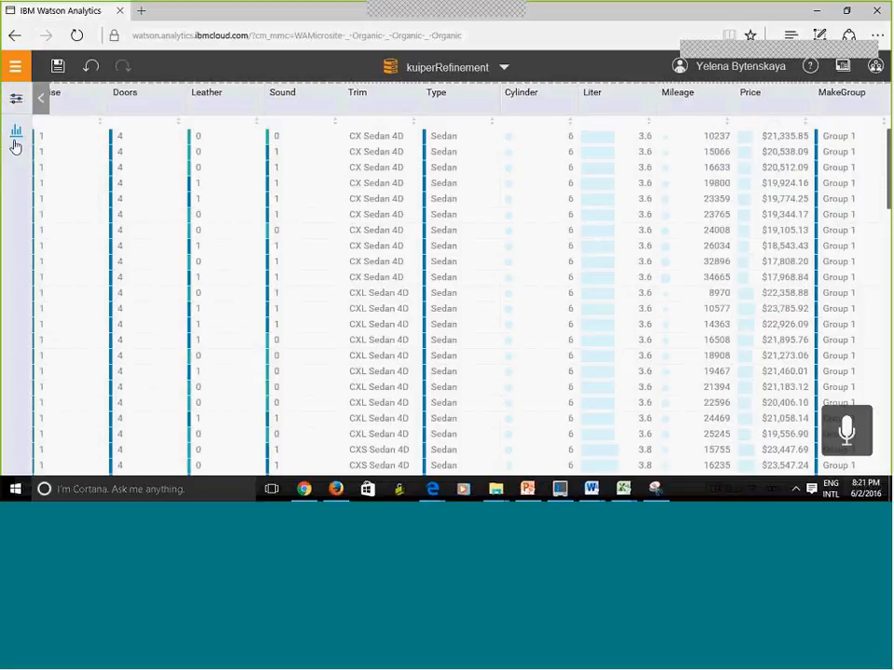
click(16, 133)
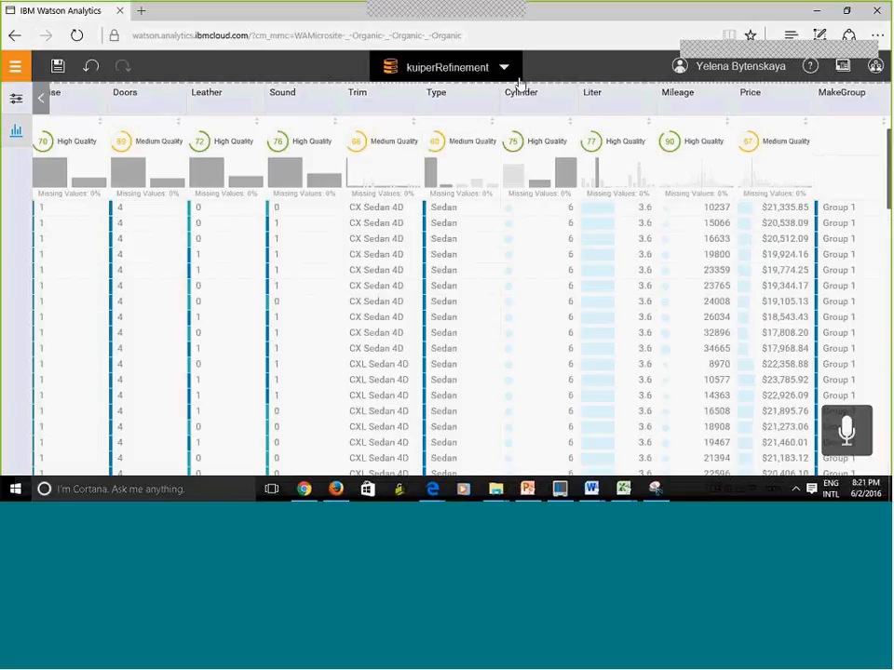
click(14, 97)
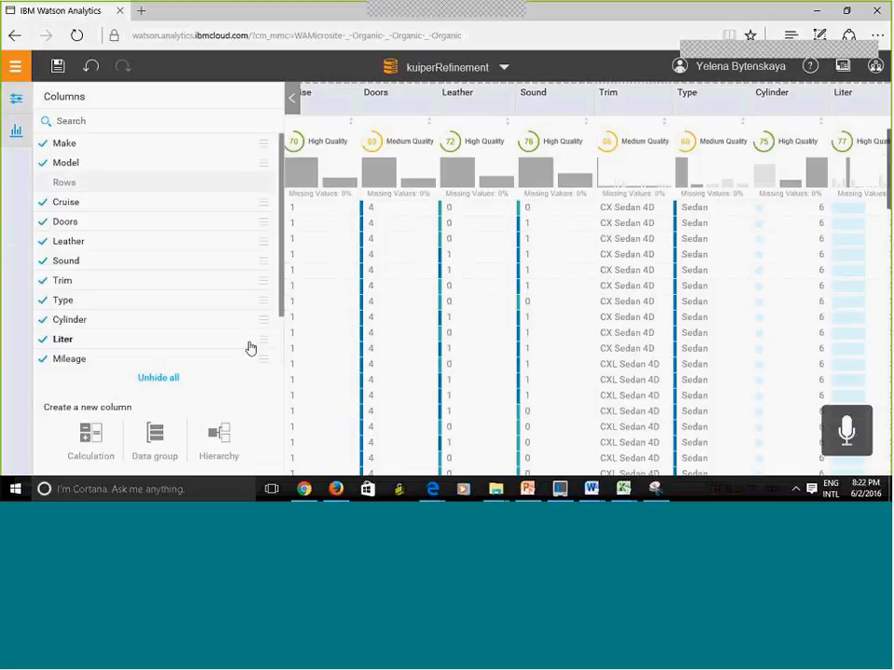
- Hide the MakeGroup column and save the refinement
drag(281, 313, 280, 425)
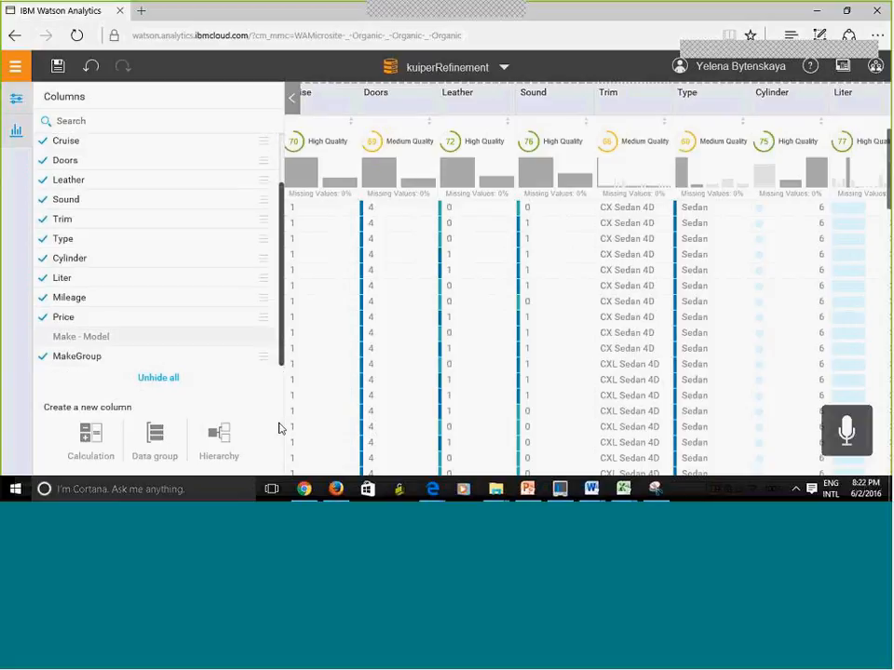
click(43, 357)
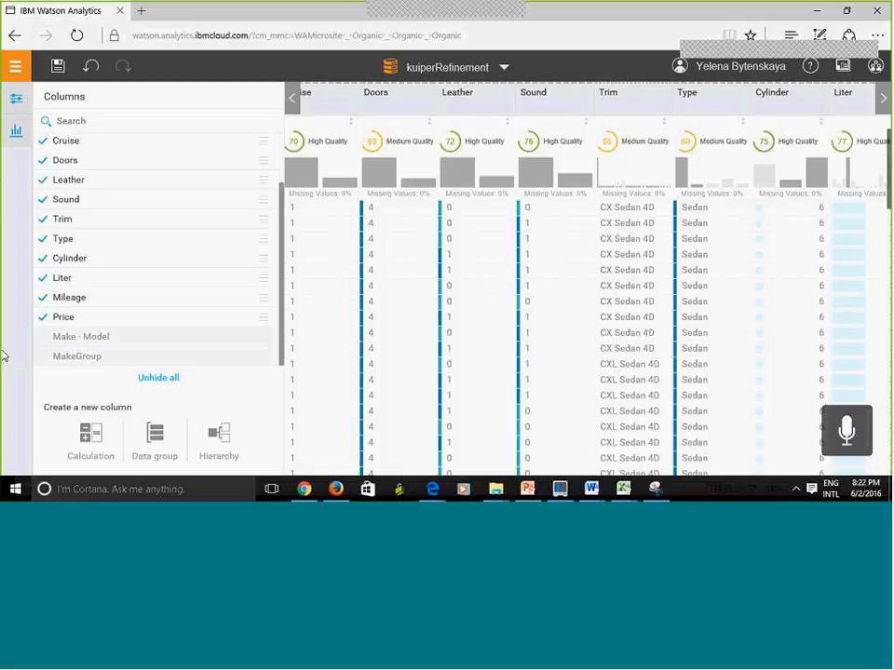
click(57, 69)
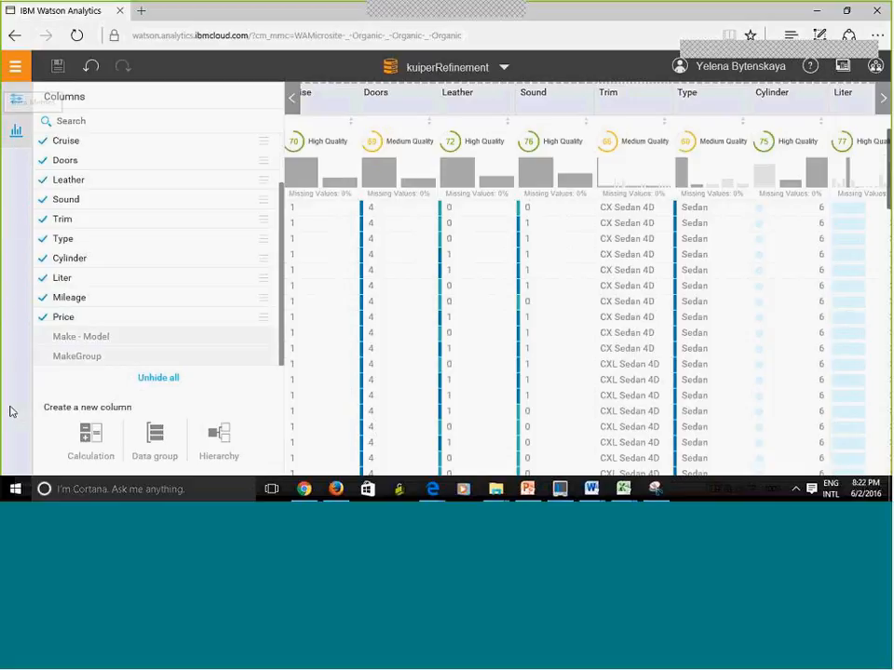
- Start a new calculated column named Discount price with the Price column as its first operand
click(90, 445)
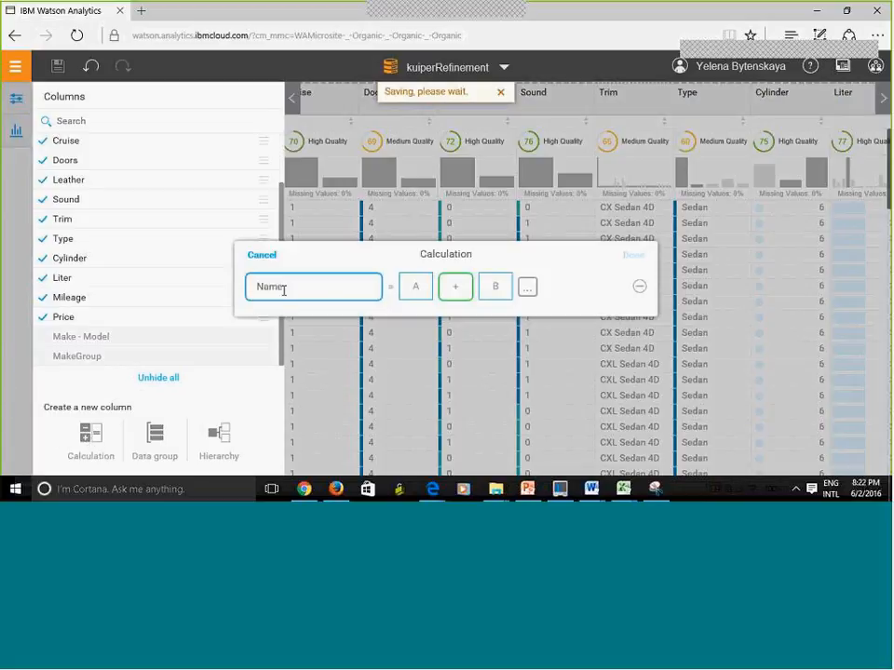
text(Discou)
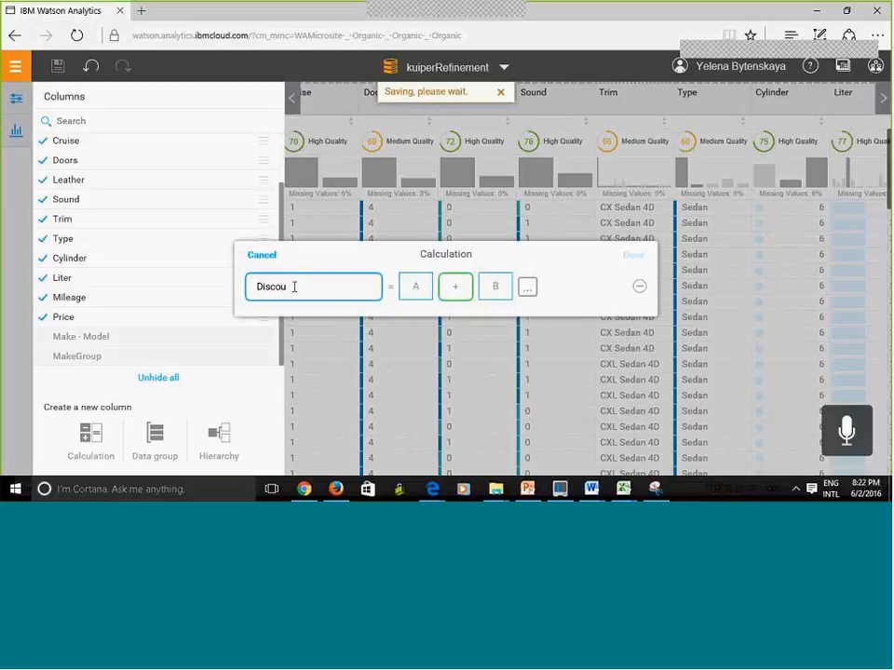
text(nt price)
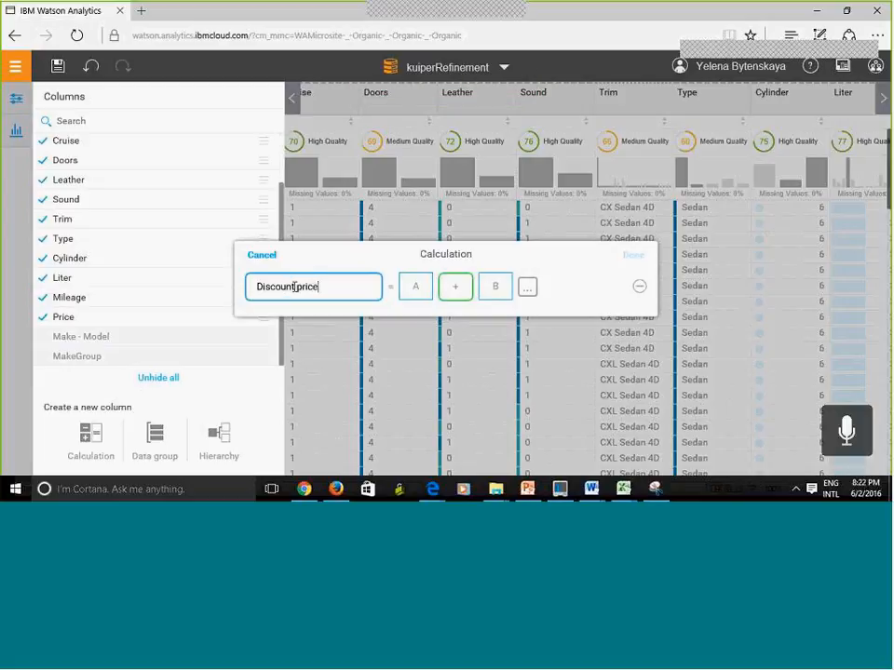
click(416, 286)
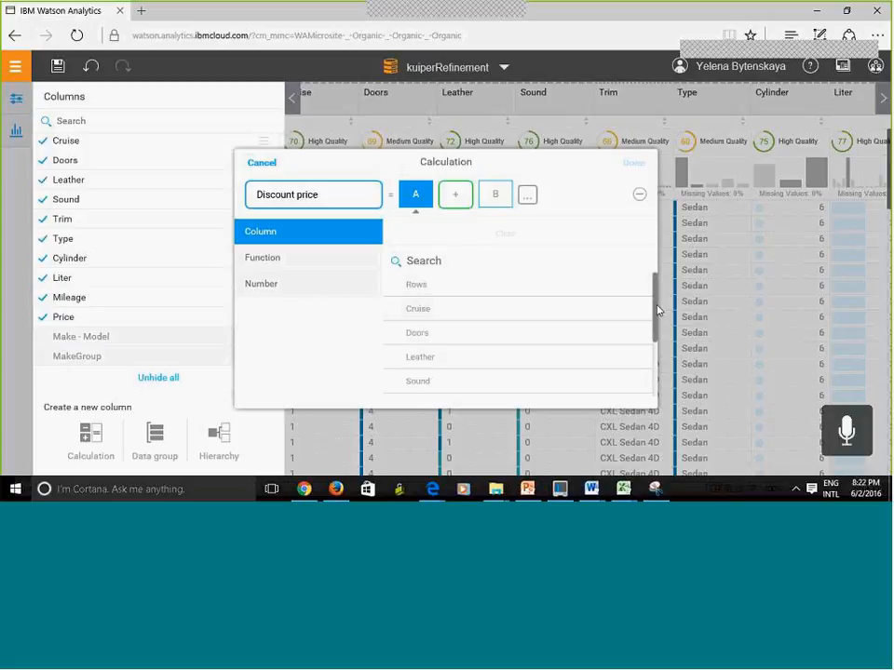
drag(653, 307, 661, 389)
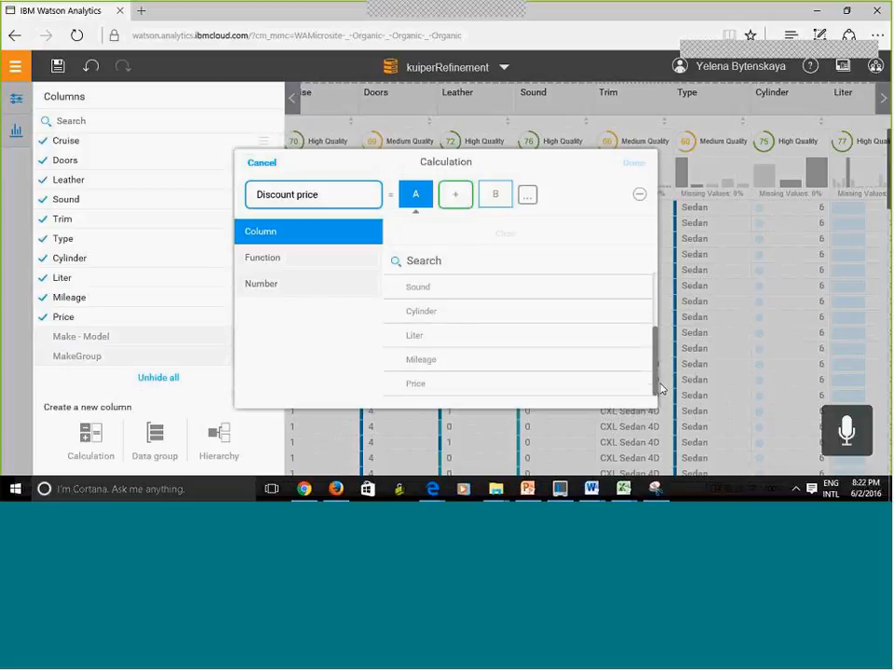
drag(425, 391, 424, 392)
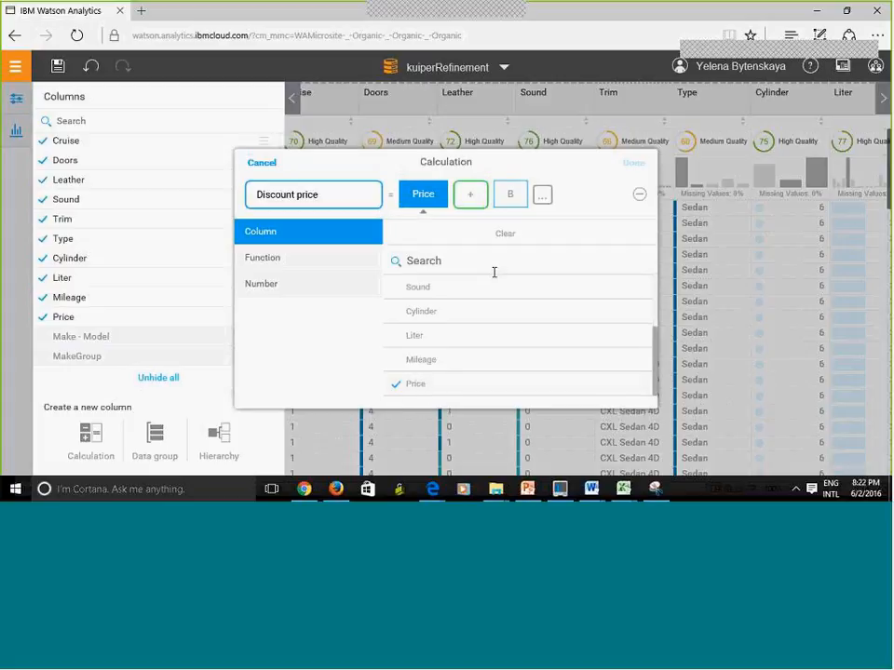
- Complete the Discount price calculation by subtracting the number 1000 from Price
click(472, 197)
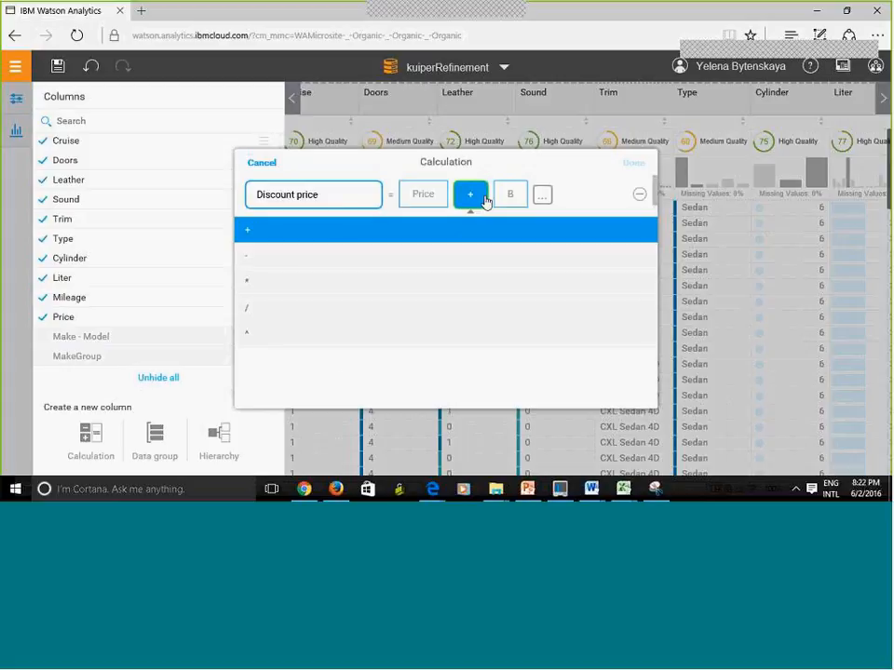
click(248, 264)
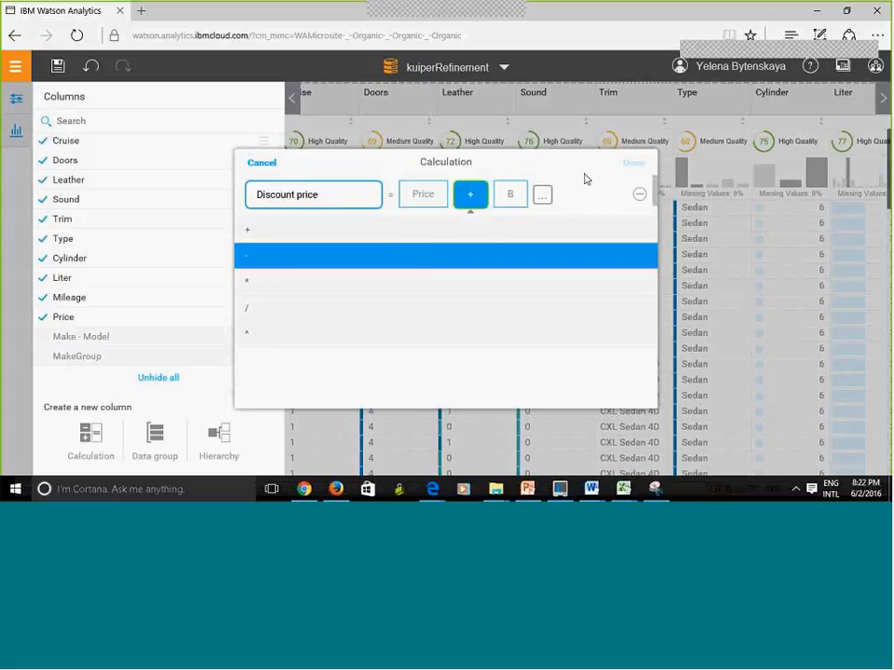
click(511, 193)
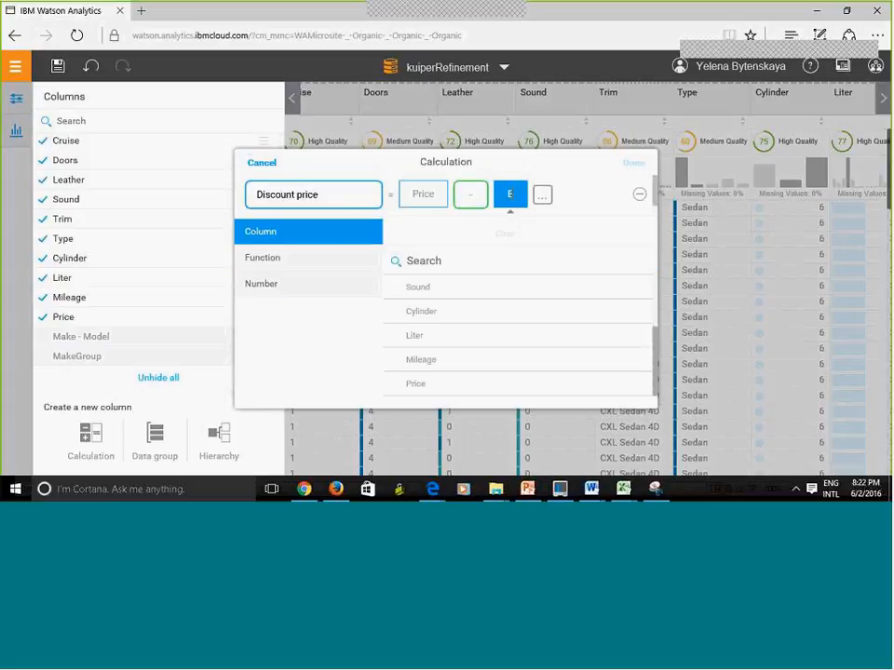
click(269, 290)
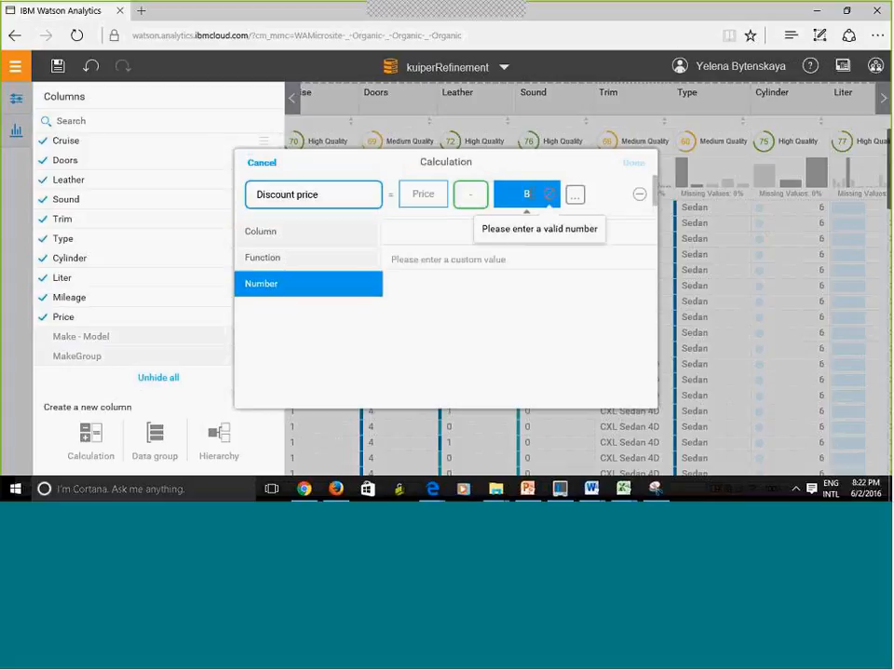
text(130)
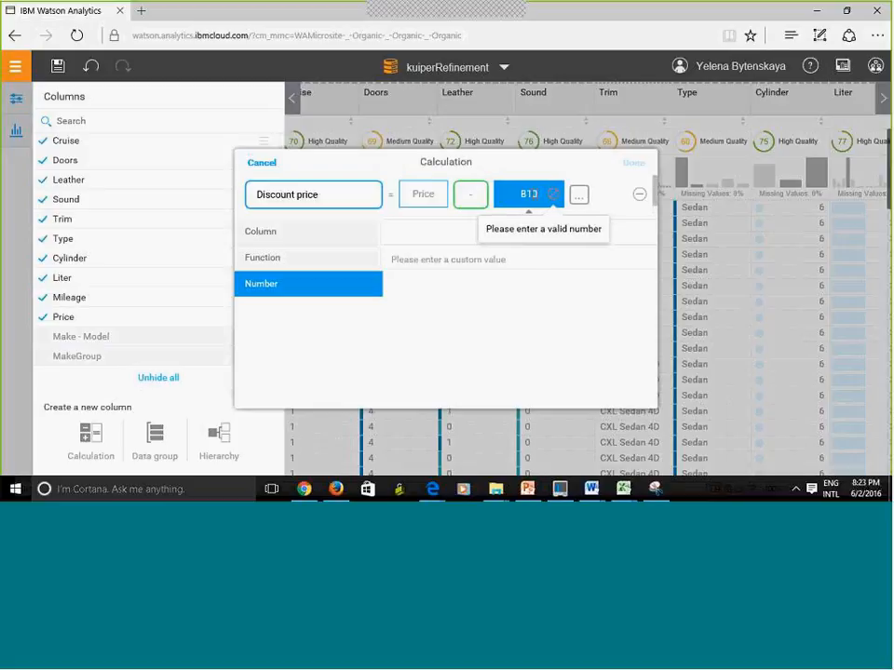
key(BackSpace)
key(BackSpace)
key(BackSpace)
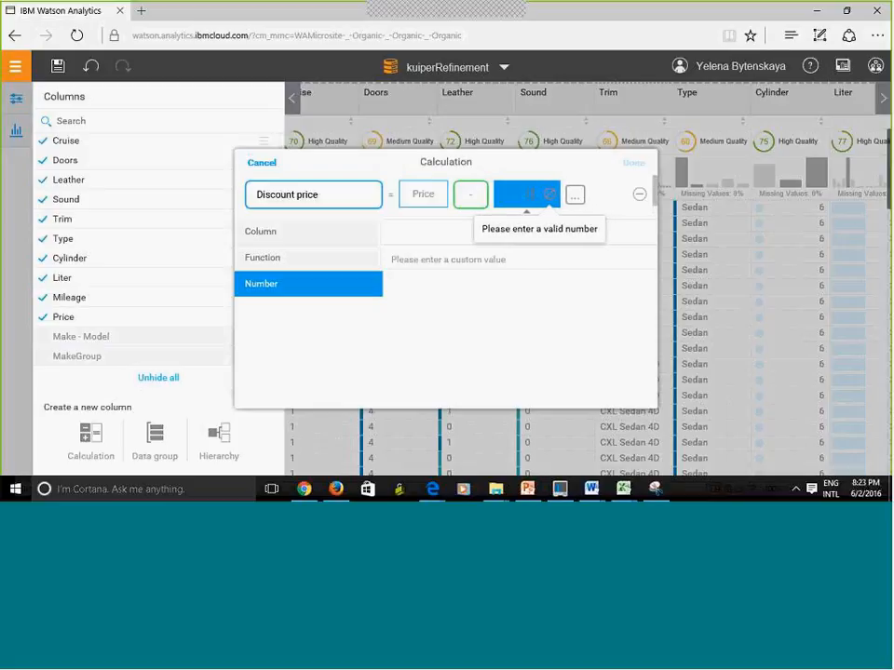
text(1000)
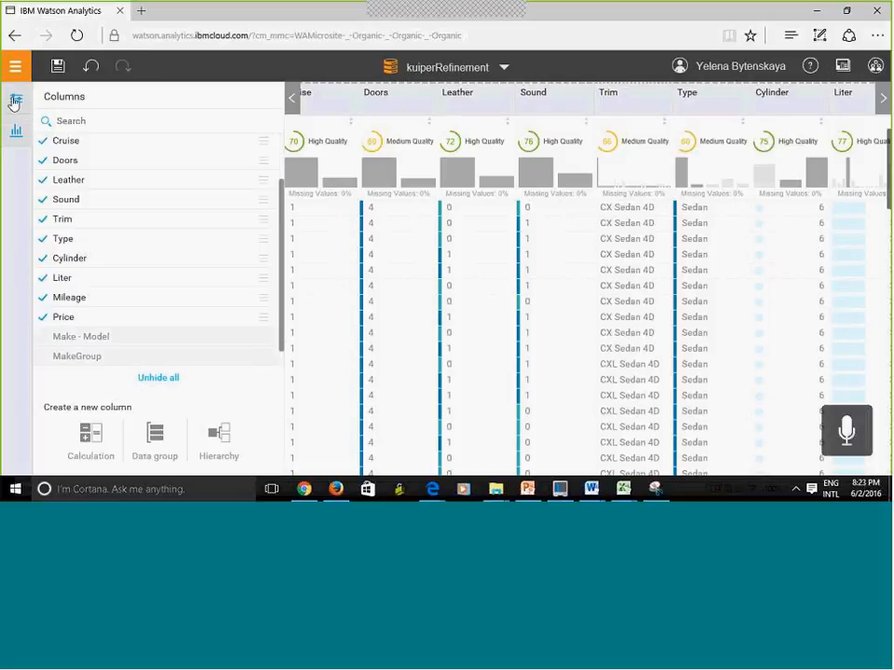
- Close the list of columns and examine the new Discount price column beside Price in the table
click(16, 98)
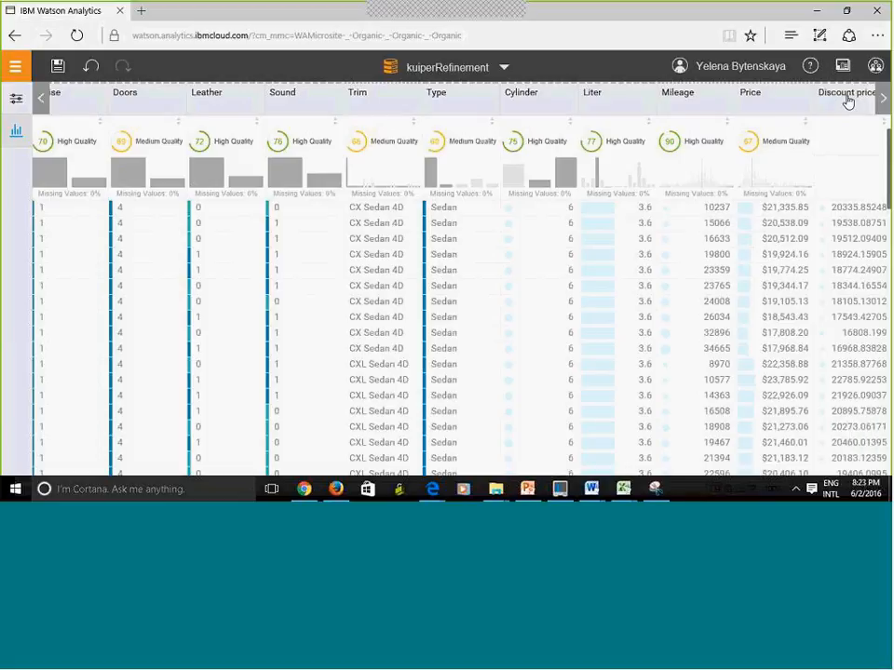
drag(842, 100, 688, 99)
mouse_move(850, 102)
mouse_down()
mouse_move(750, 107)
mouse_move(853, 109)
mouse_up()
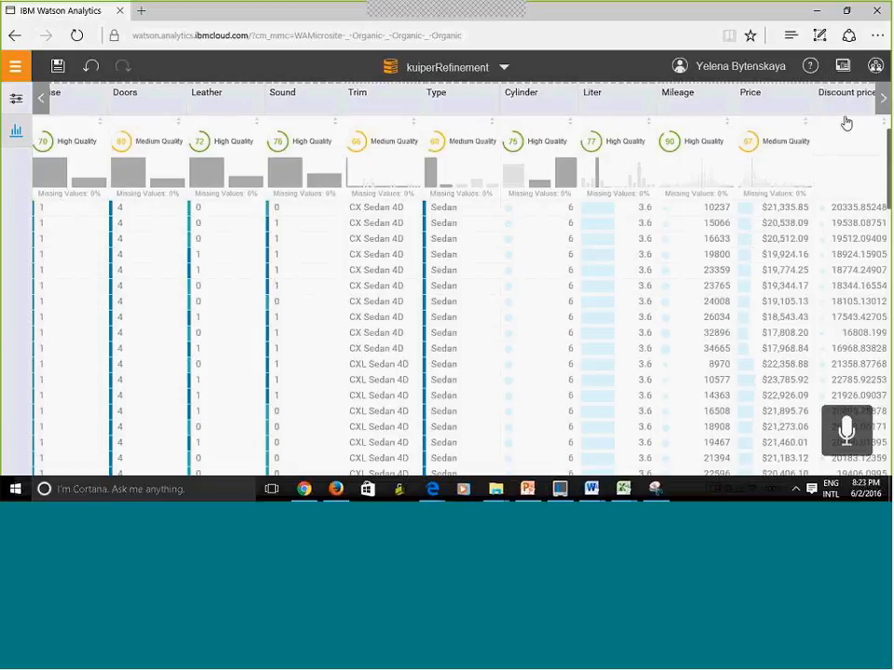
mouse_move(854, 101)
mouse_down()
mouse_move(731, 113)
mouse_move(858, 111)
mouse_up()
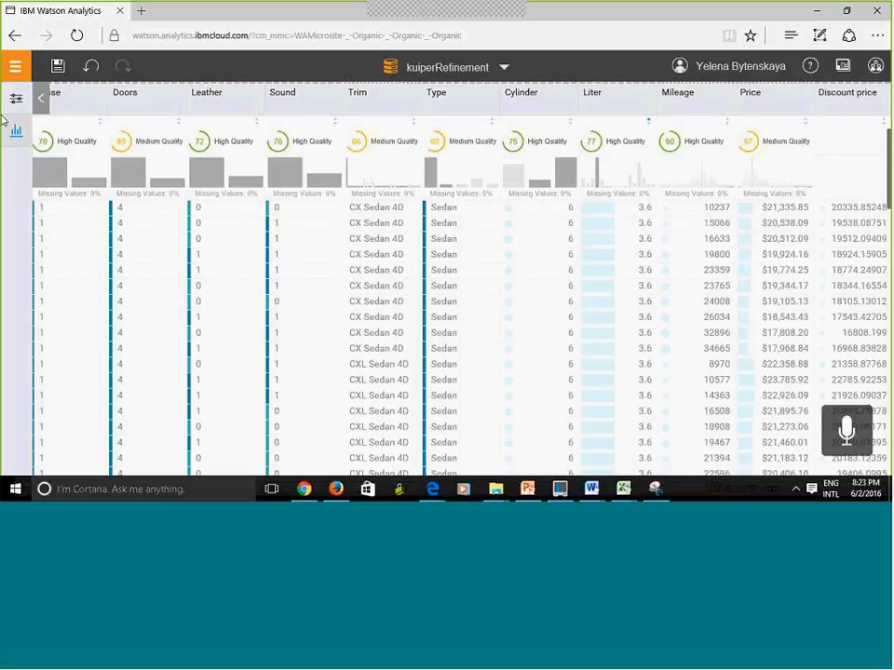
- Save kuiperRefinement and try to close it, choosing to save its unsaved changes
click(57, 67)
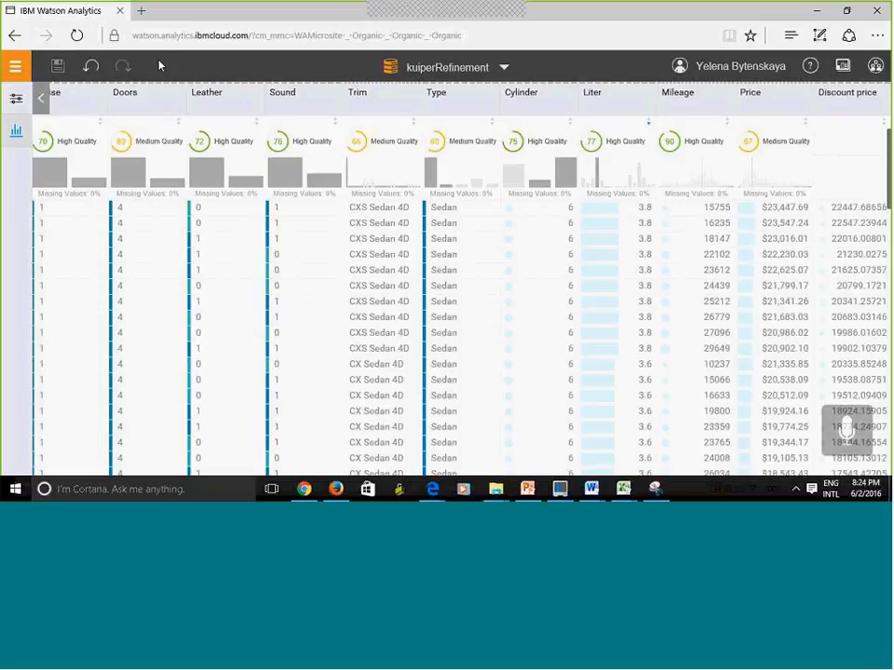
click(504, 68)
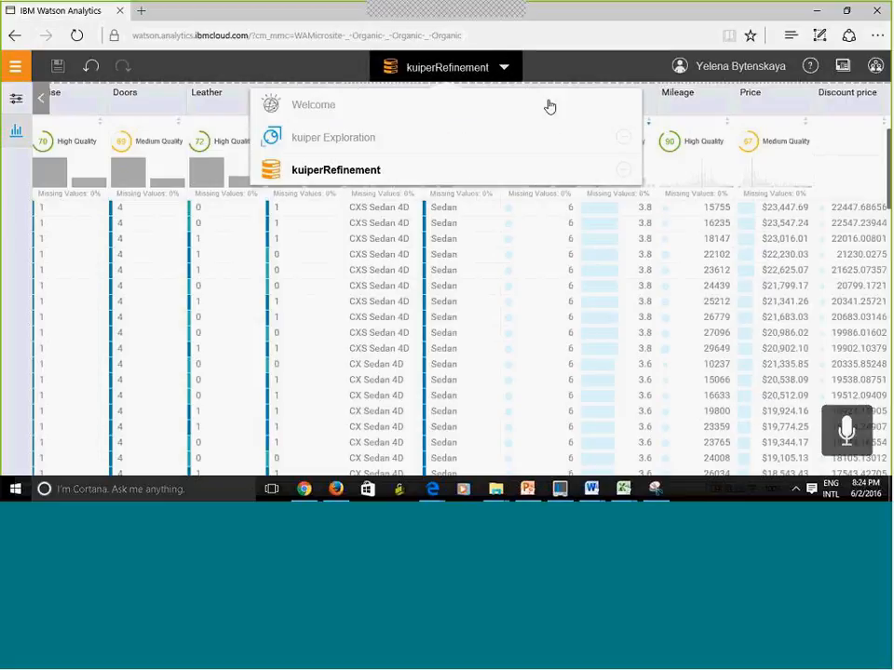
click(624, 174)
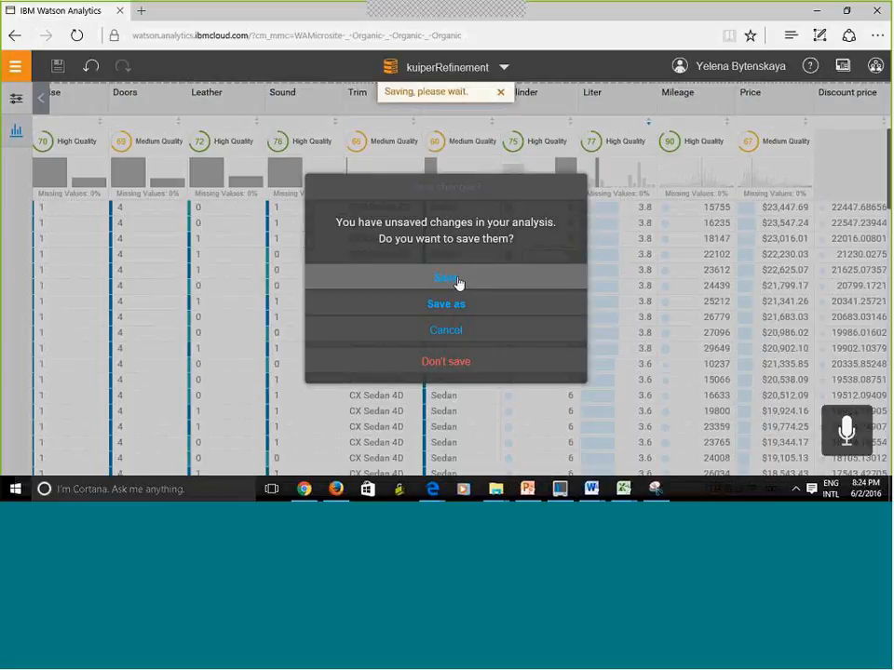
click(457, 284)
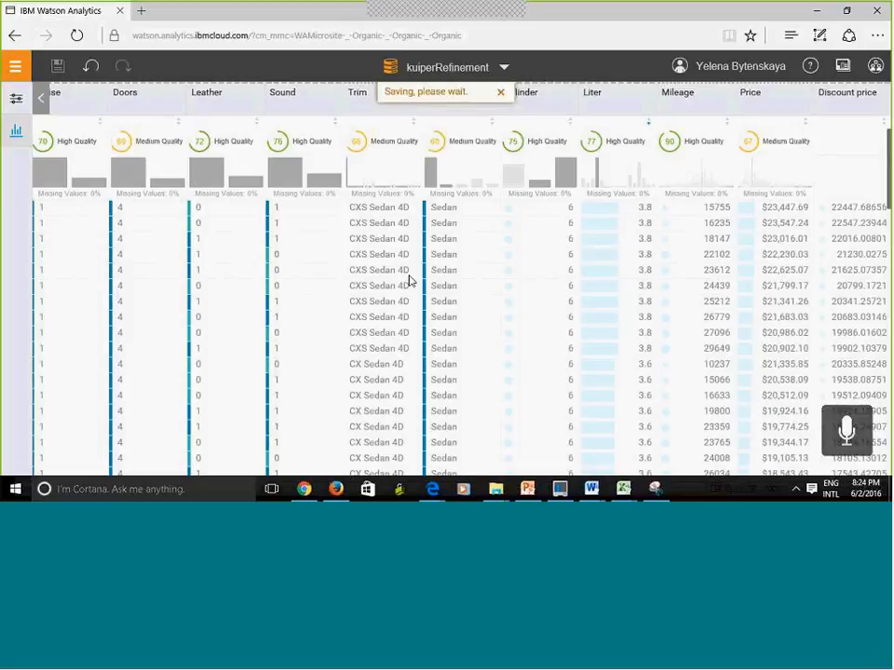
- Return to the Welcome page and switch to the open kuiper Exploration
click(506, 69)
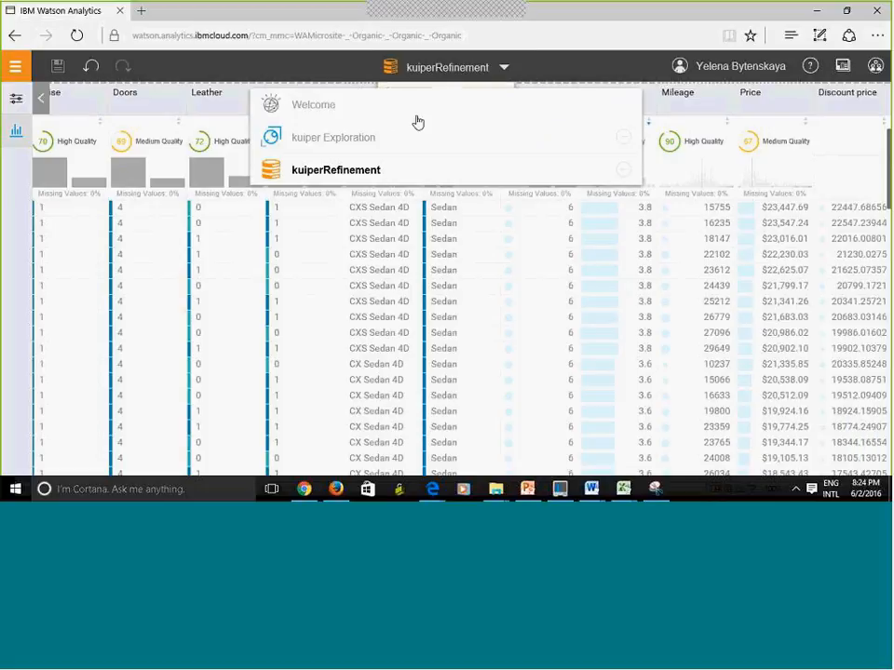
click(317, 112)
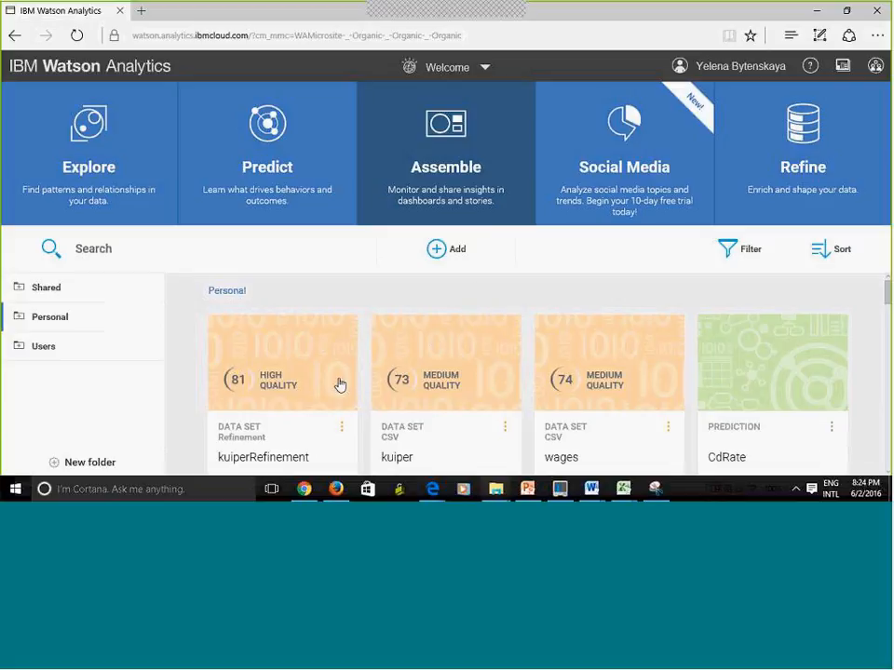
click(484, 69)
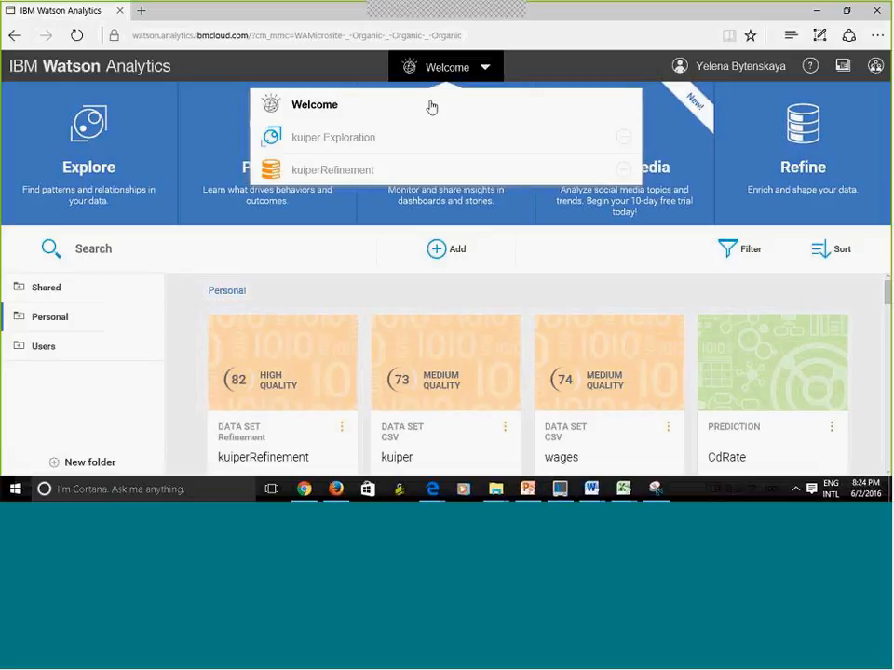
click(317, 145)
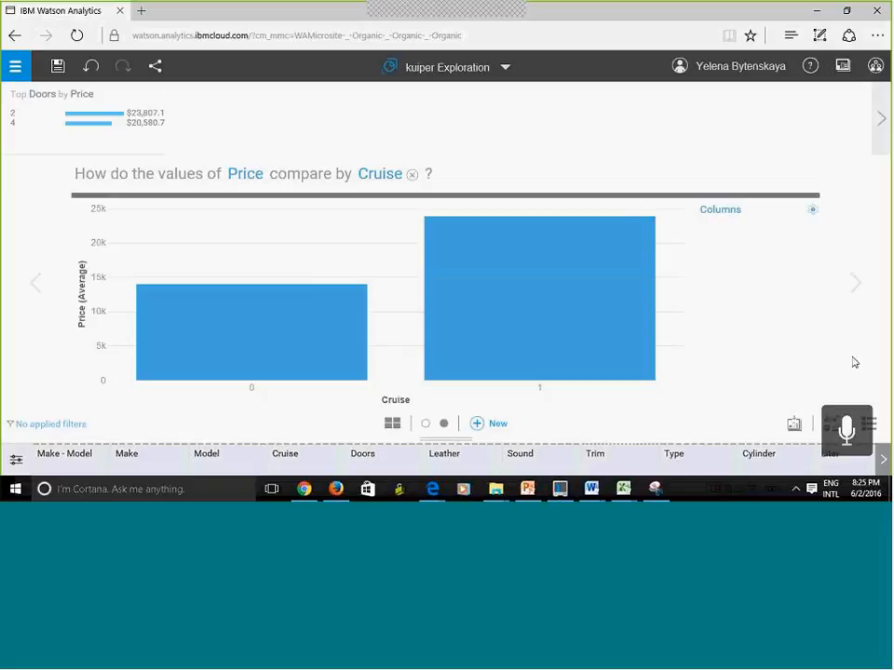
- On the Price by Cruise chart, filter Model to 9_5 and 9_5 HO and invert the selection to exclude them
click(34, 284)
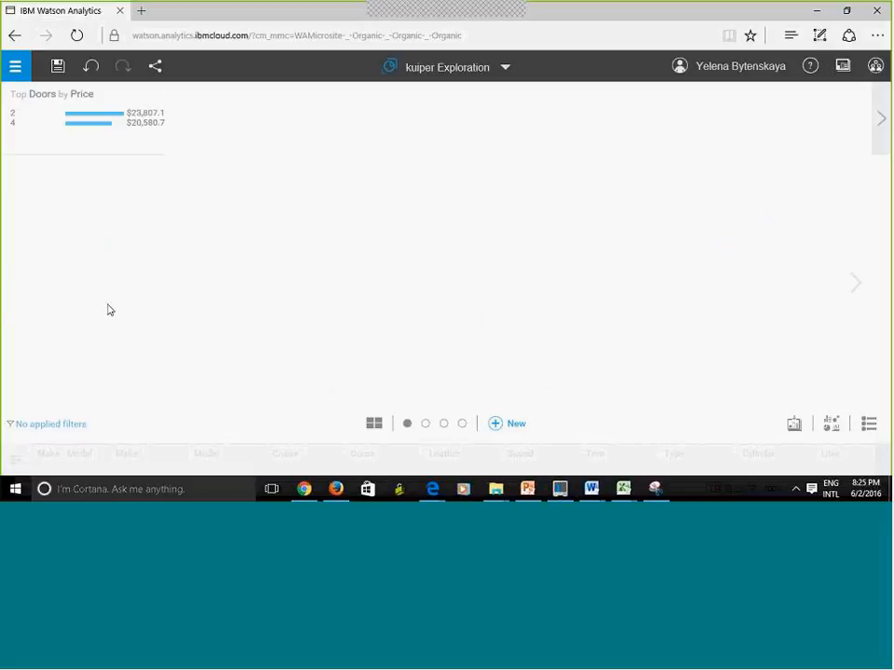
click(858, 293)
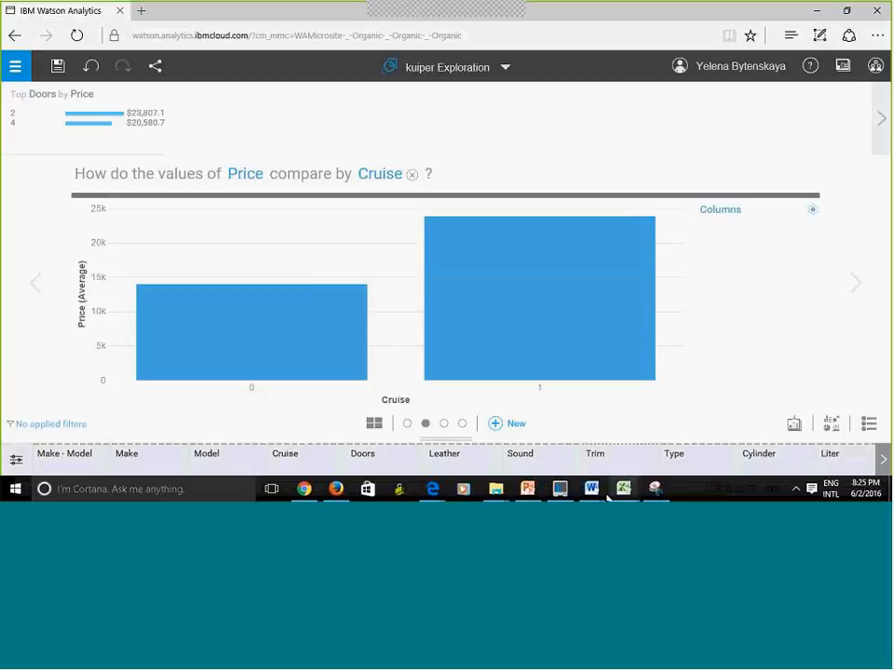
click(206, 462)
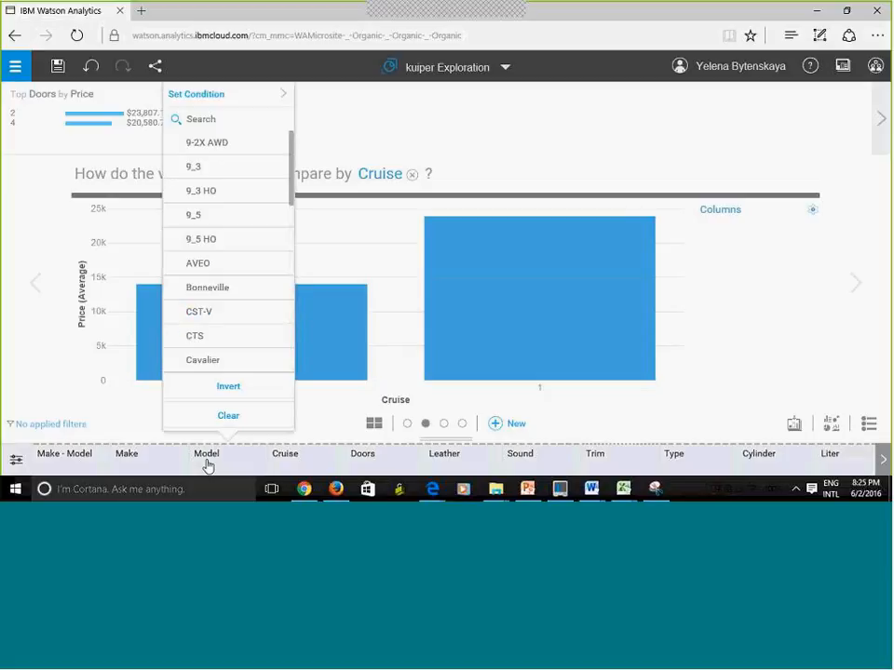
click(211, 221)
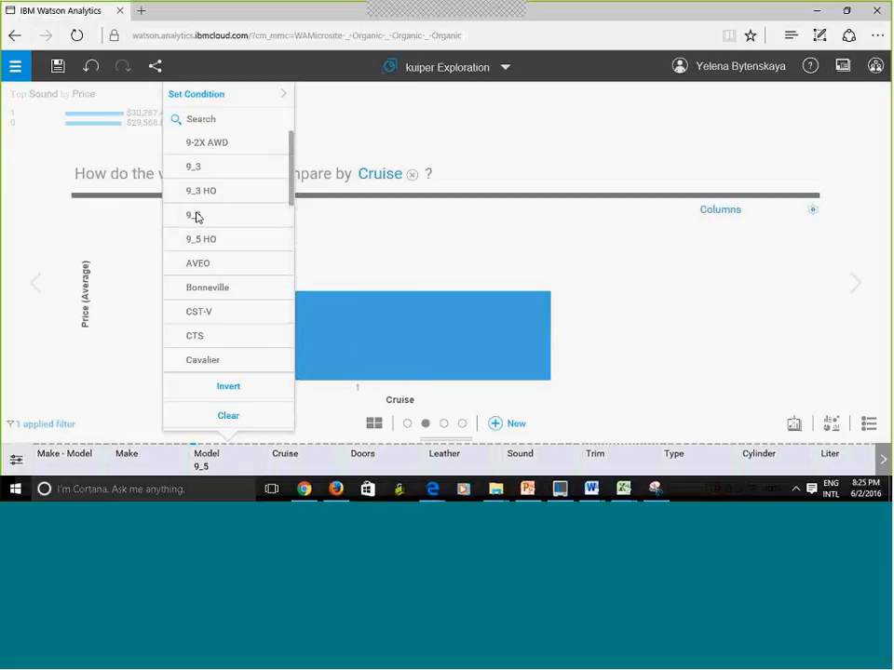
click(213, 240)
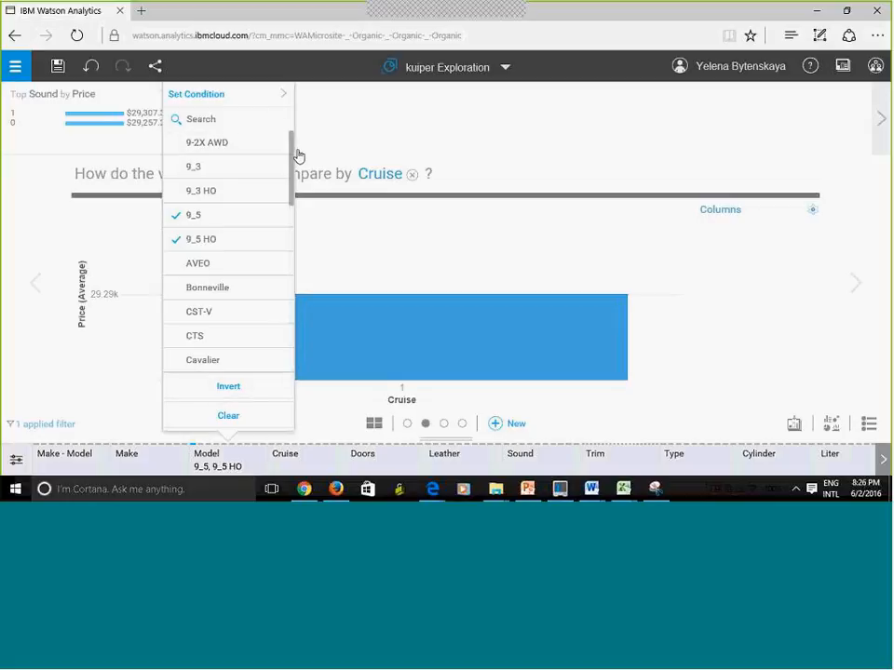
click(228, 386)
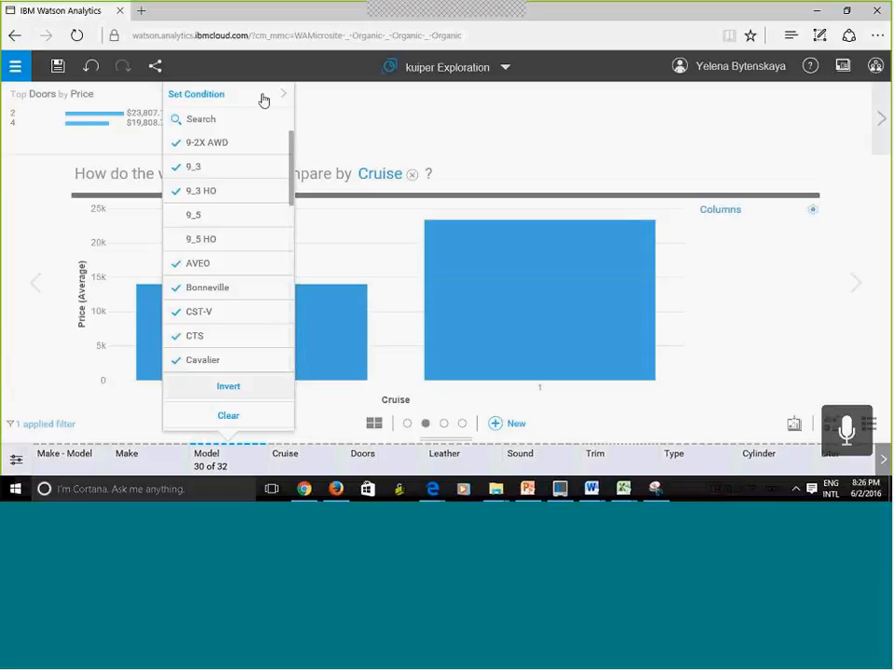
- Close the Model filter and show the exploration's visualization of Price for each Make and Trim
click(210, 463)
click(216, 464)
click(213, 469)
click(213, 469)
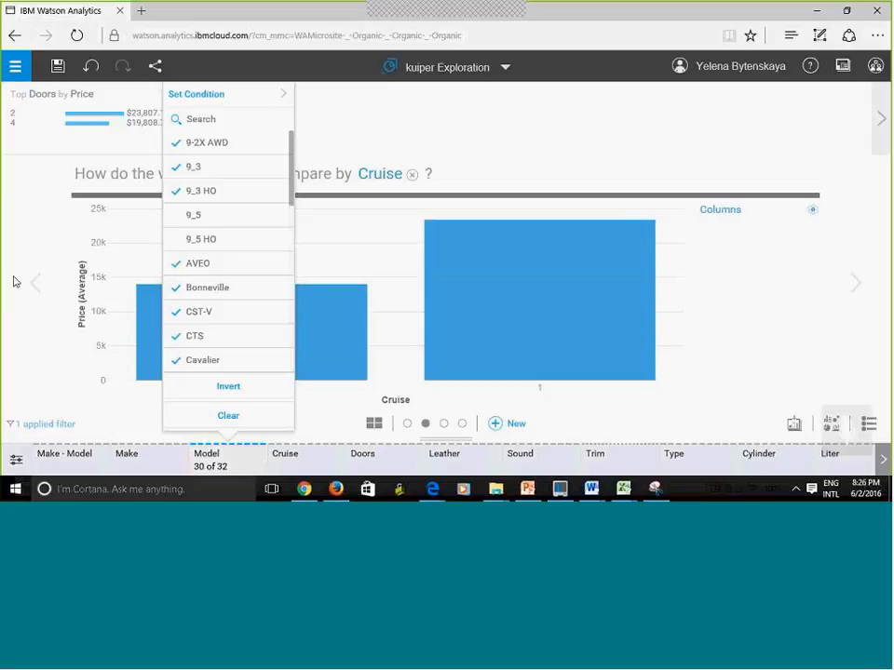
click(38, 290)
click(35, 289)
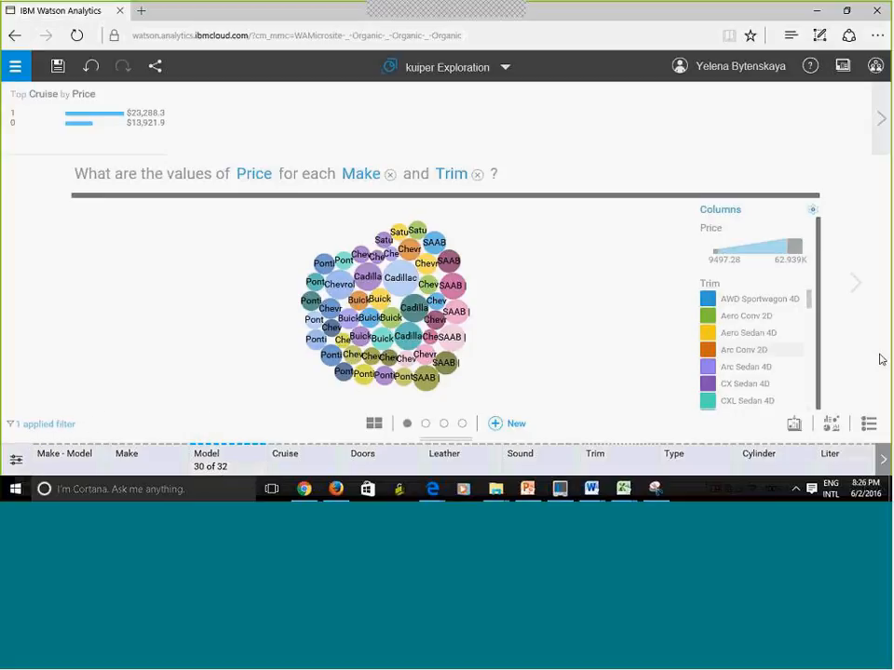
- Compare the visualization of Price for each Make and Trim with the Price by Cruise chart
click(856, 291)
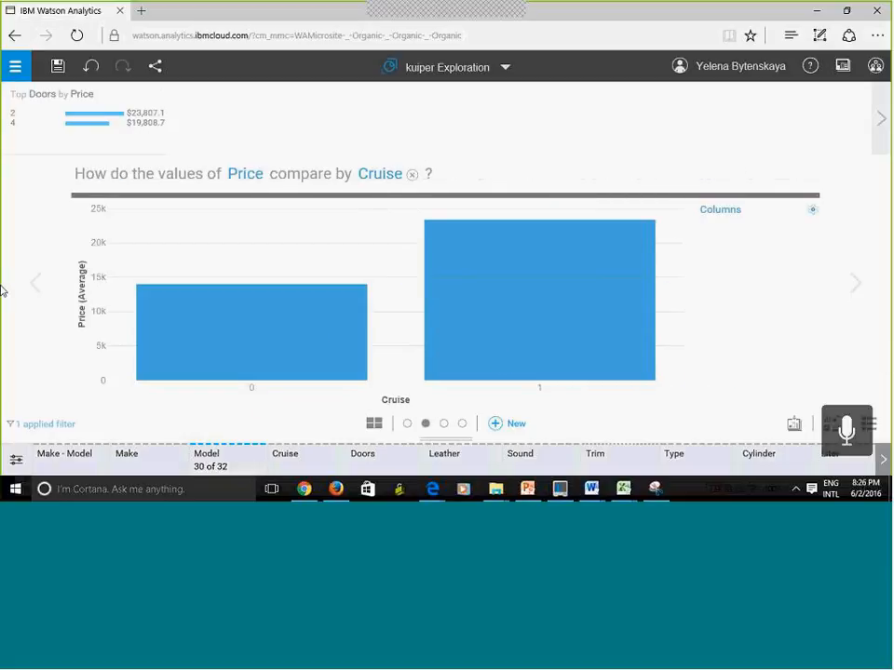
mouse_move(45, 131)
click(35, 282)
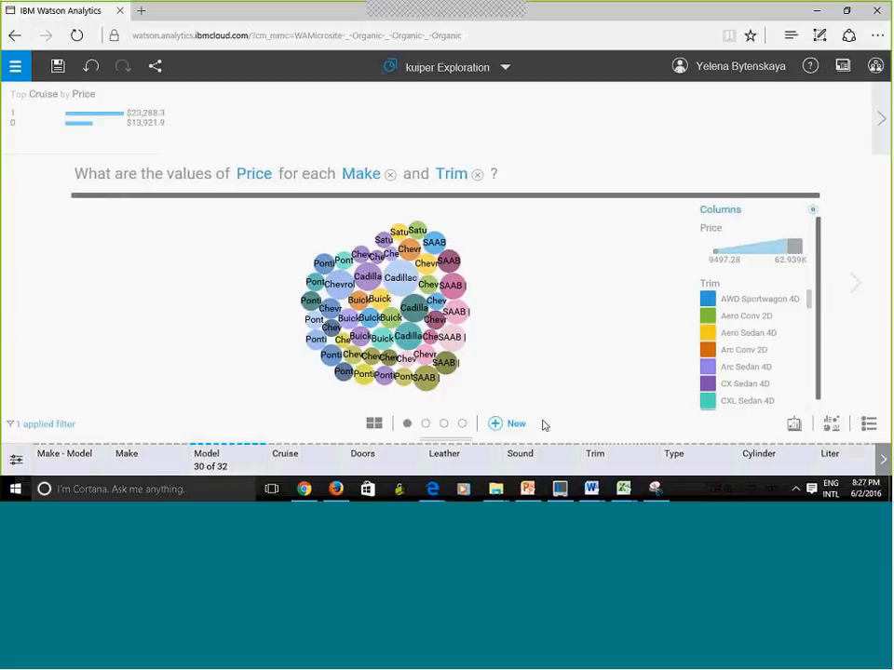
click(425, 423)
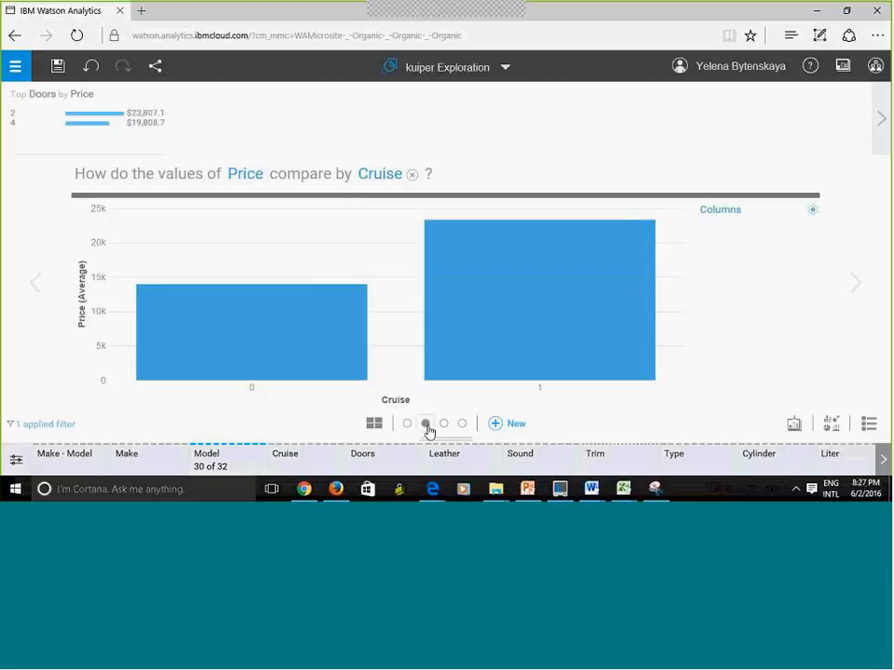
click(407, 424)
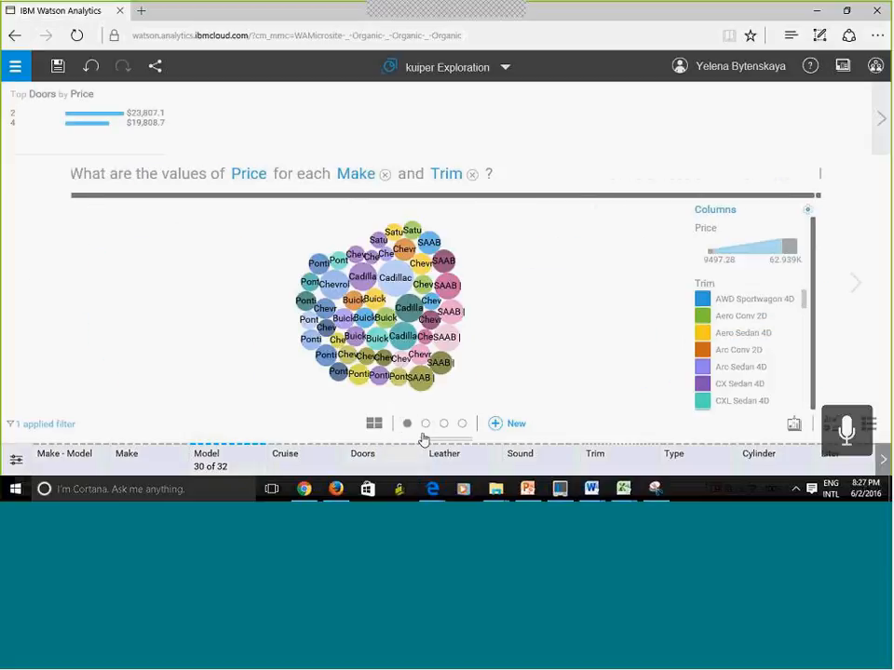
click(425, 424)
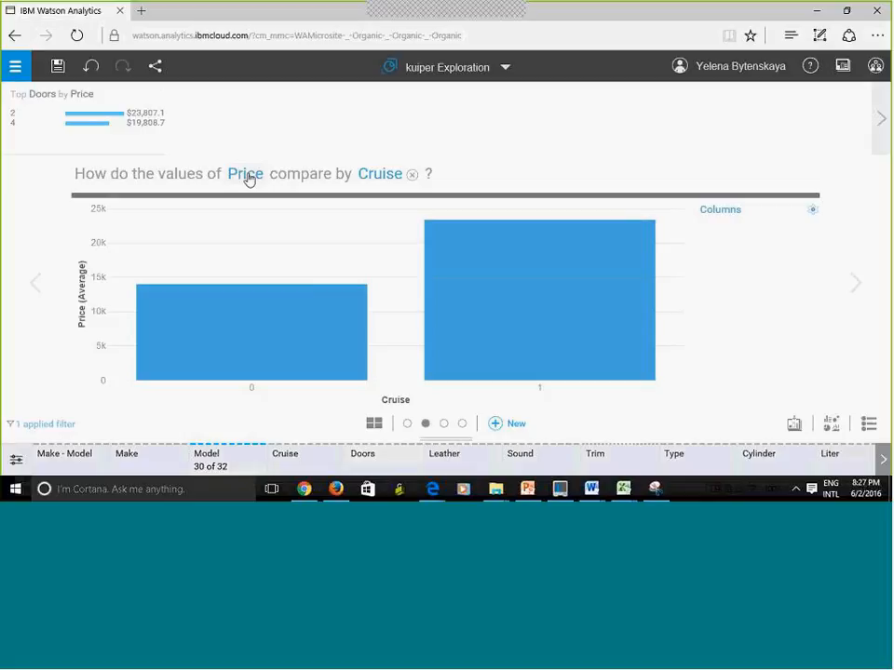
- Replace Cruise with Doors as the column that Price is compared by
click(247, 176)
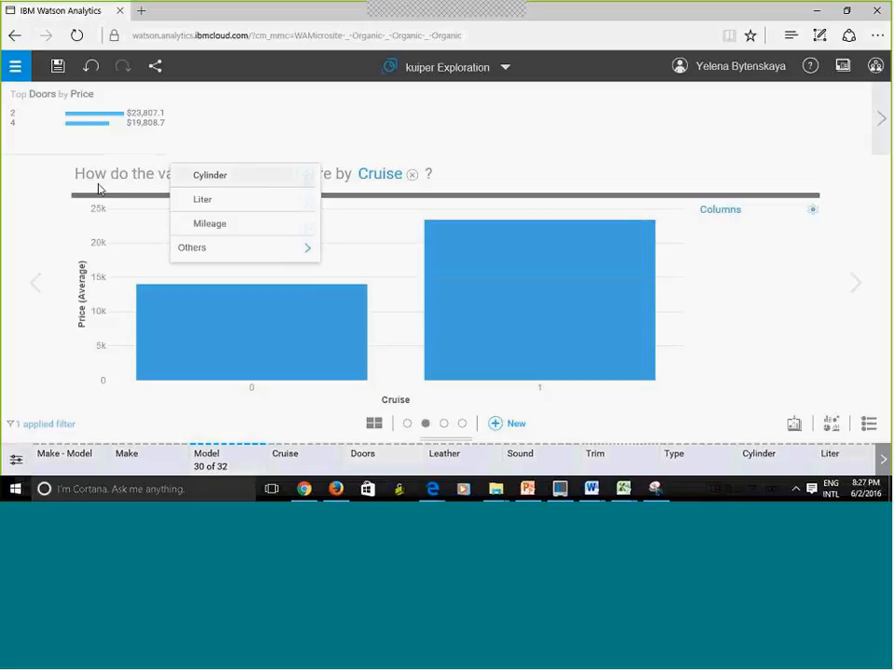
click(369, 177)
click(376, 180)
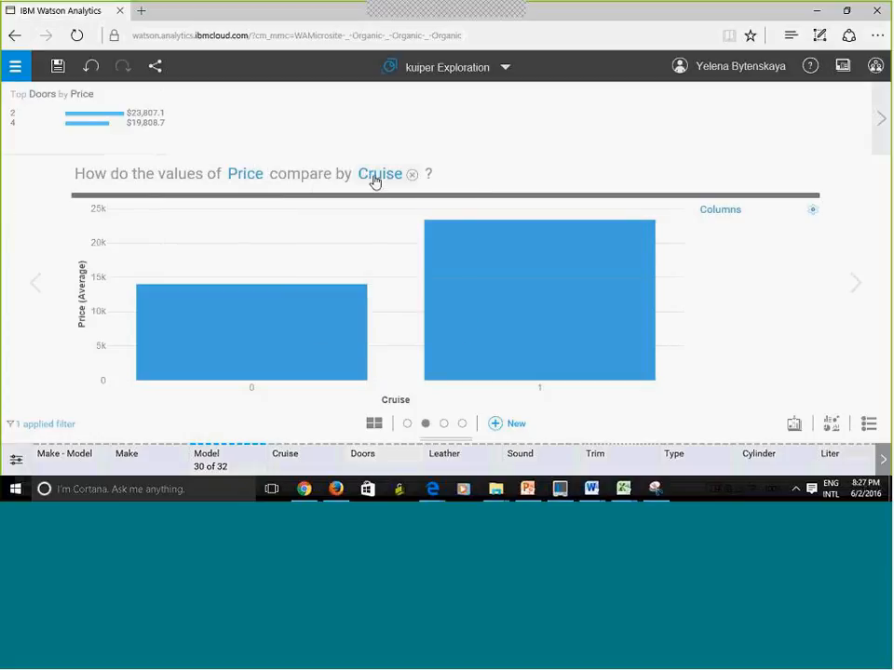
click(387, 178)
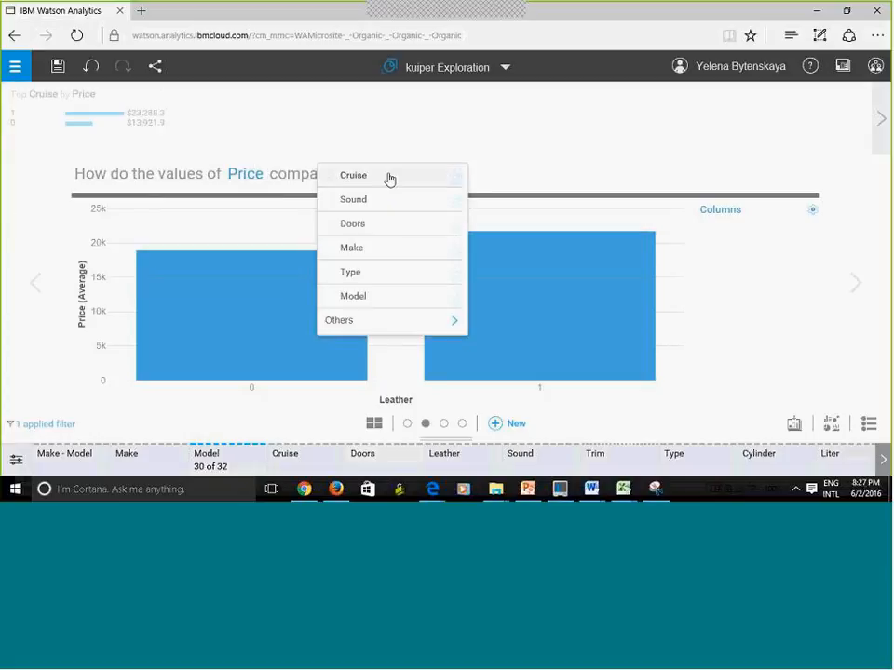
click(351, 233)
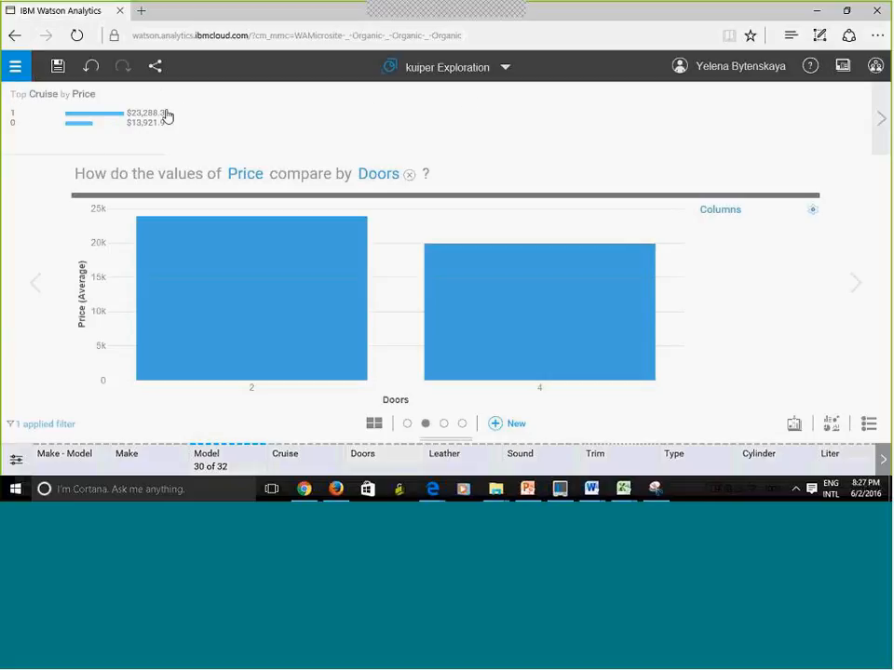
mouse_move(455, 82)
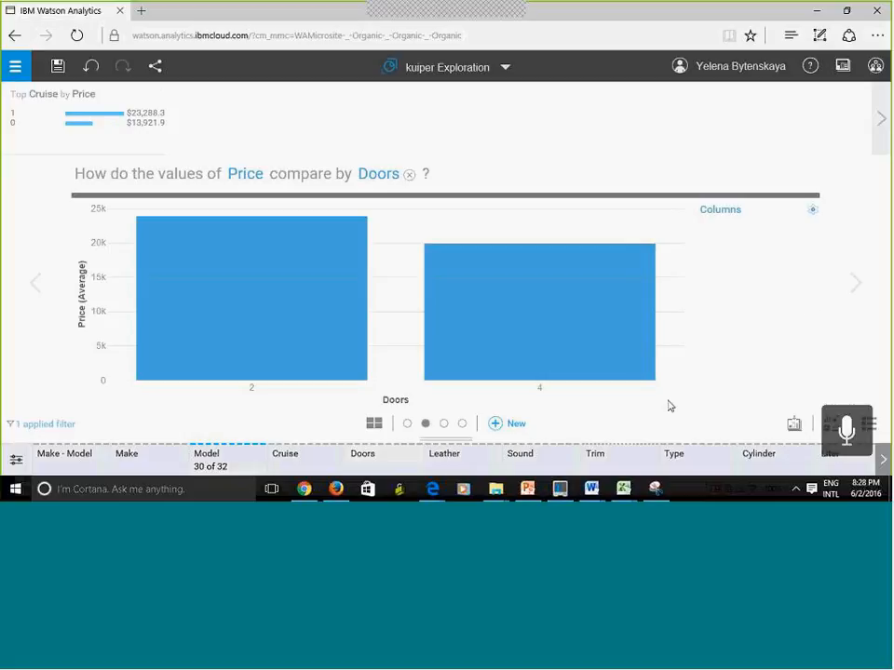
- Open the chart's column settings, view the Doors values, and change the axis label column to Make
click(813, 211)
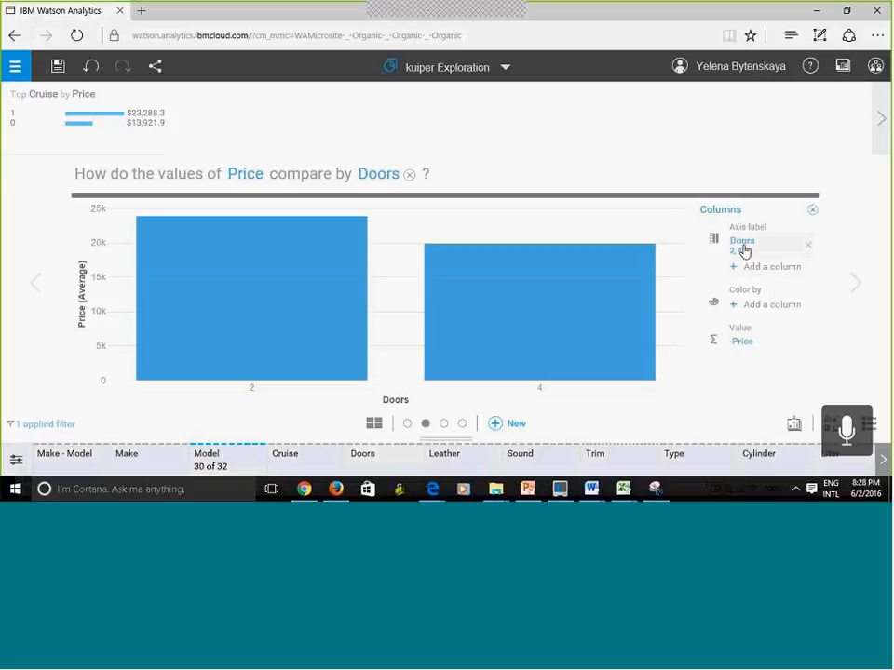
click(742, 244)
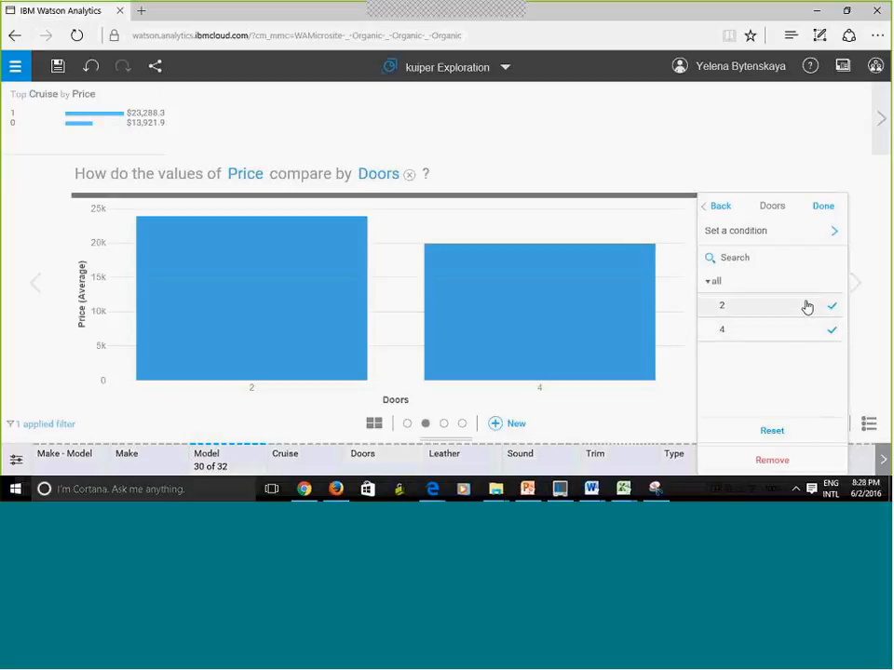
click(718, 208)
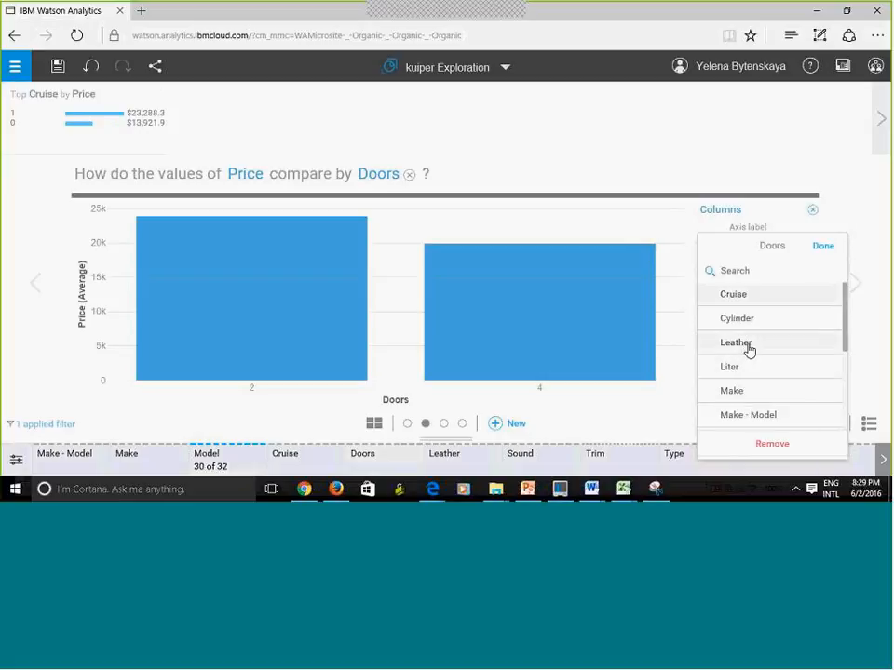
click(742, 398)
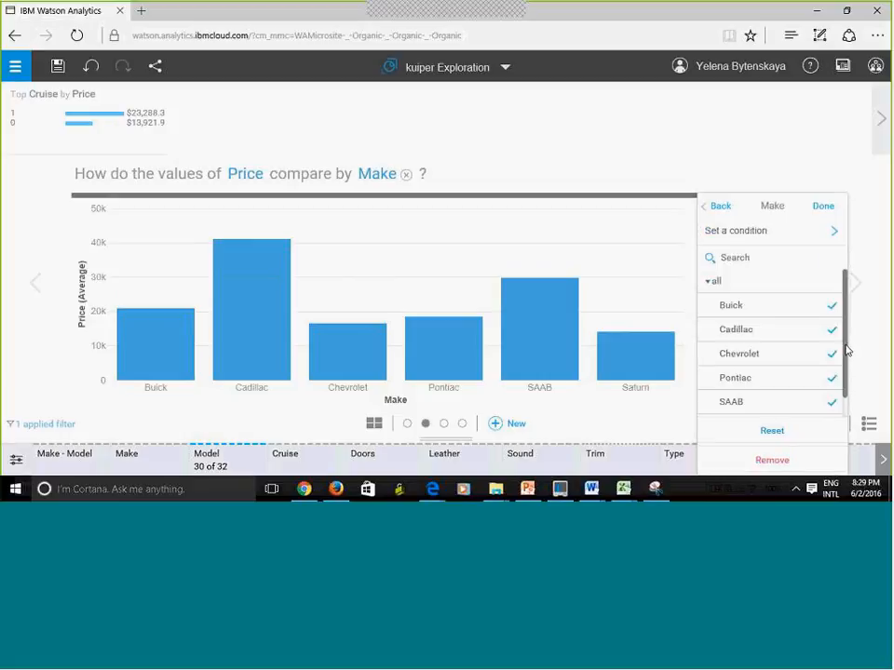
- Exclude Saturn and Pontiac from the chart's Make values and check the Make and Trim visualization for any effect
scroll(847, 353, down, 1)
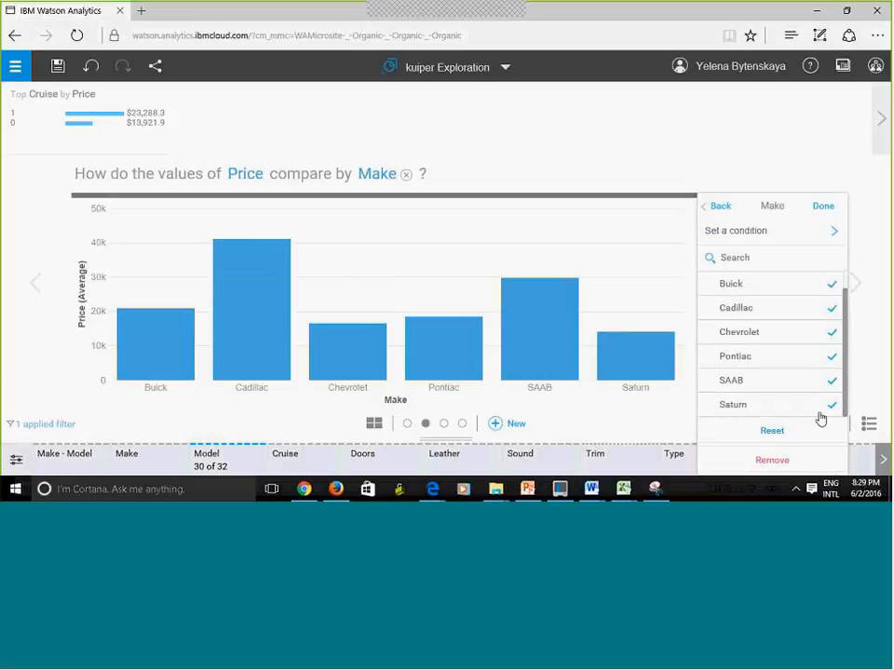
click(831, 405)
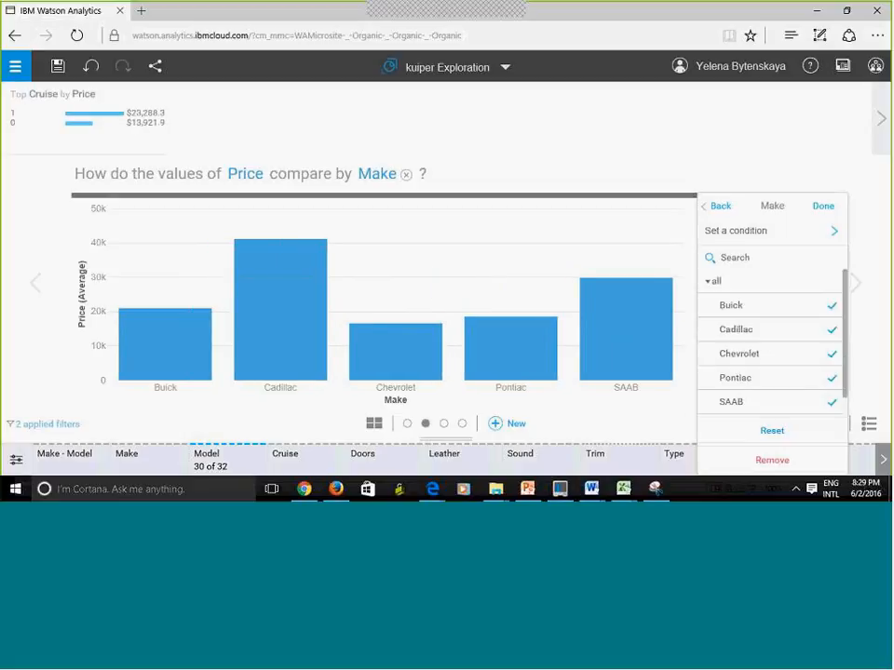
click(832, 377)
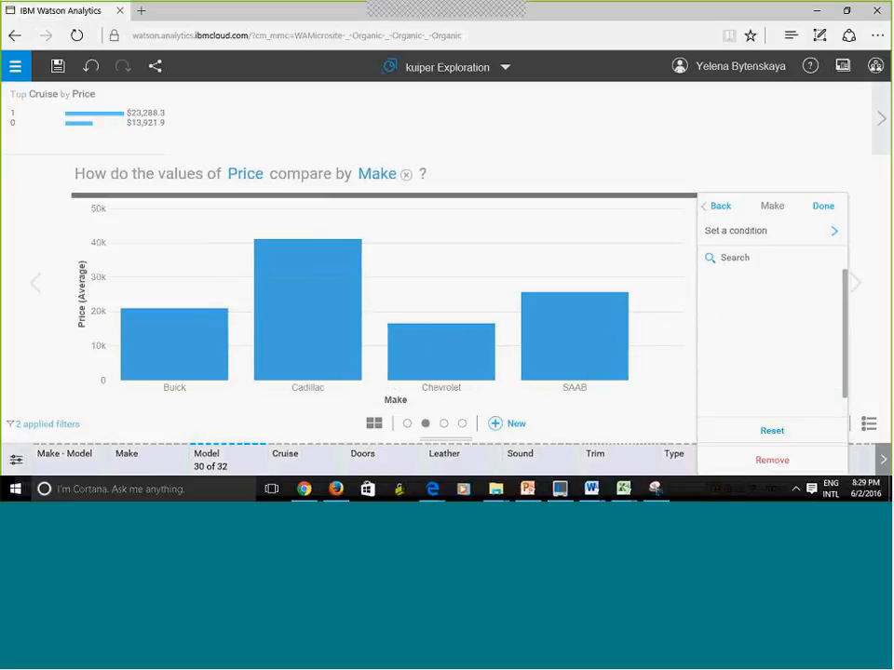
click(823, 208)
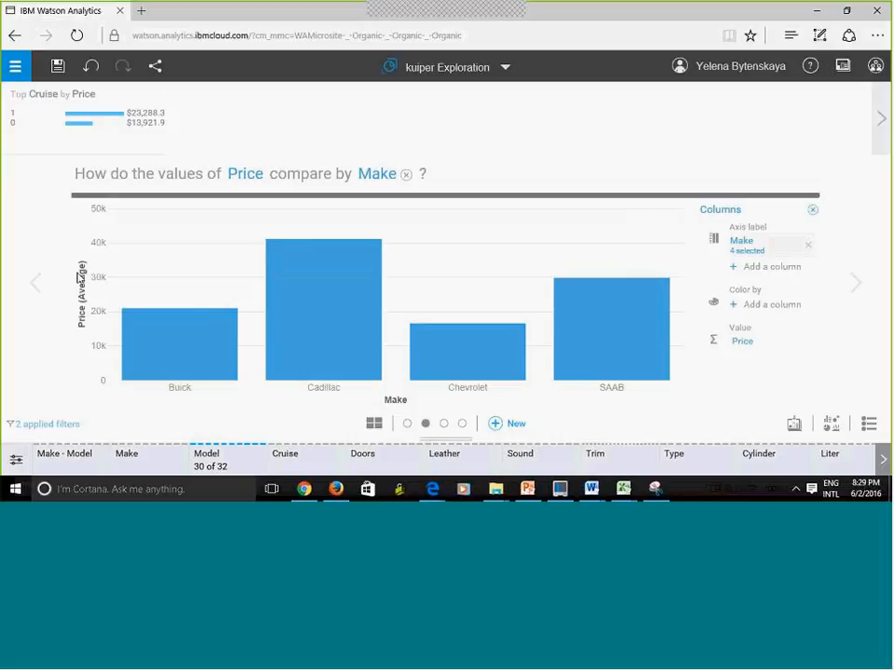
click(33, 291)
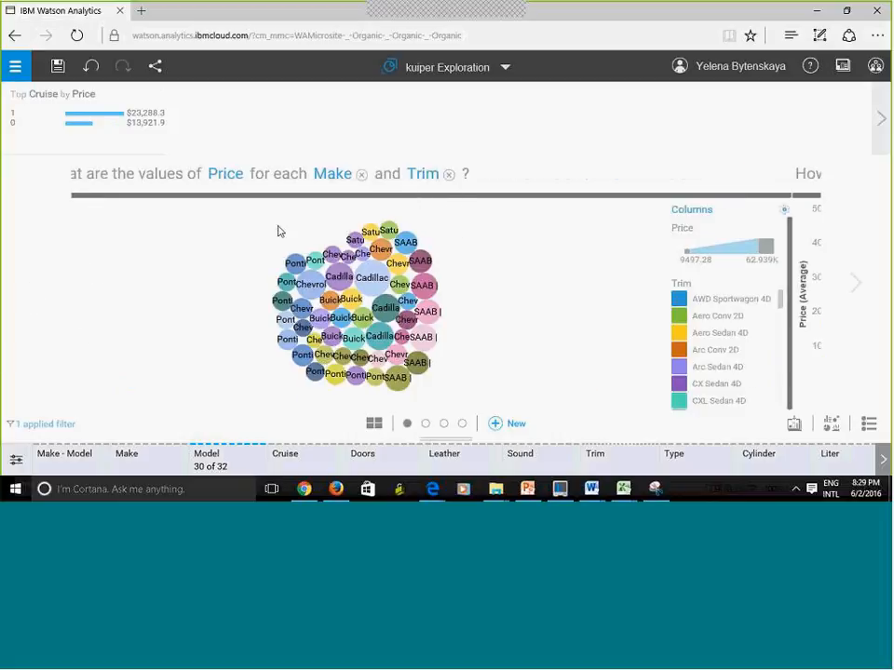
click(855, 284)
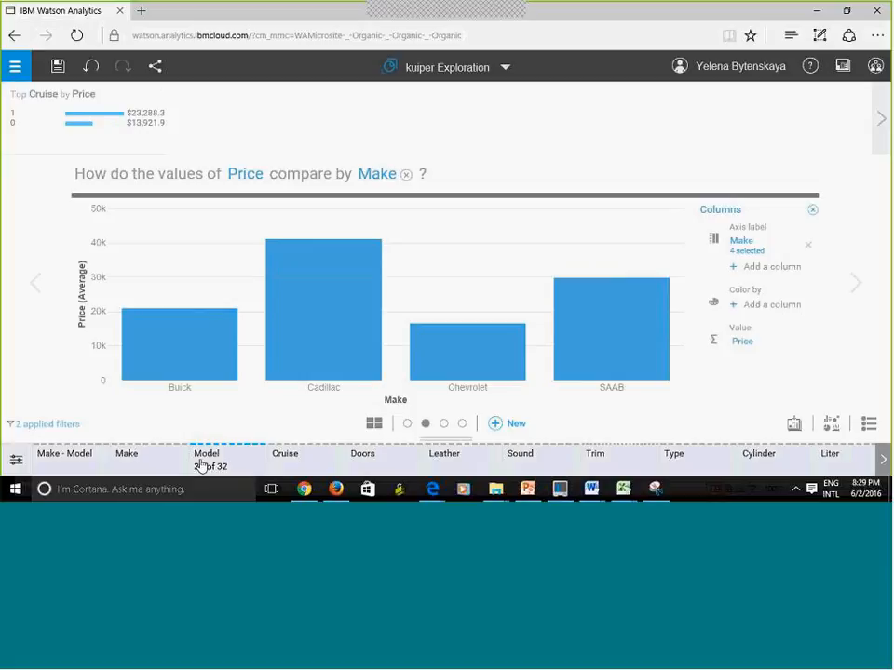
- Change the Make chart's value column to Mileage
click(743, 342)
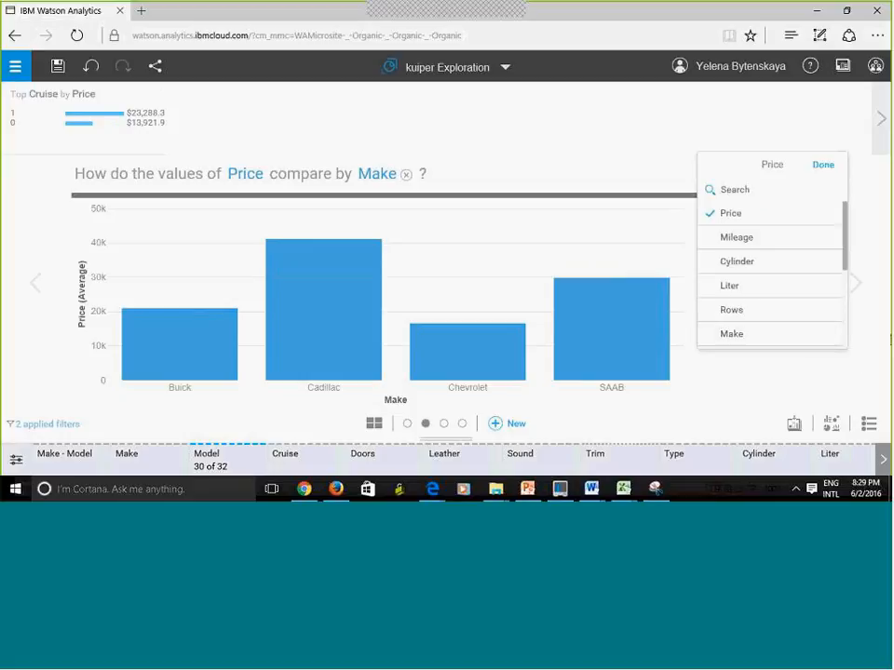
click(736, 237)
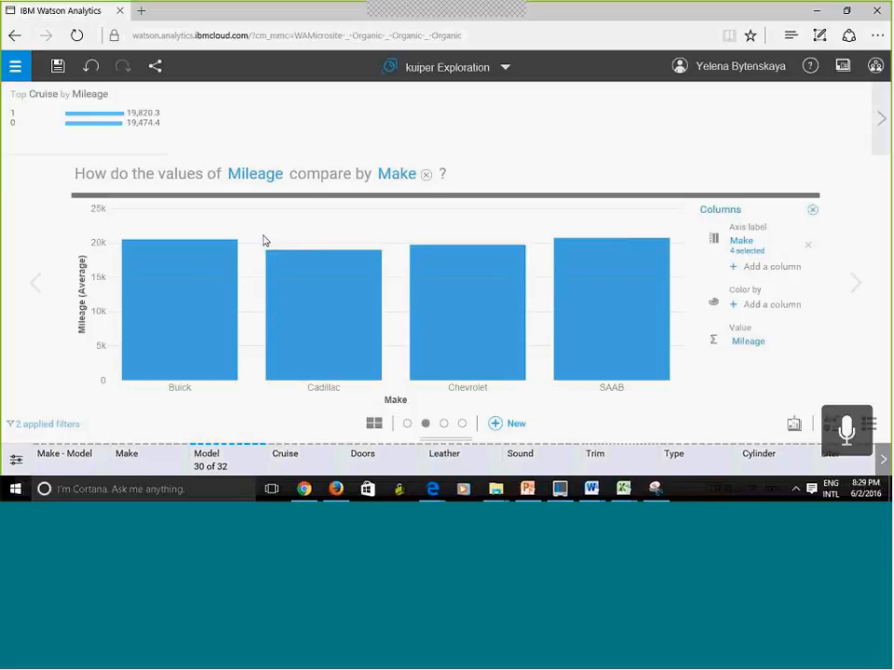
mouse_move(332, 270)
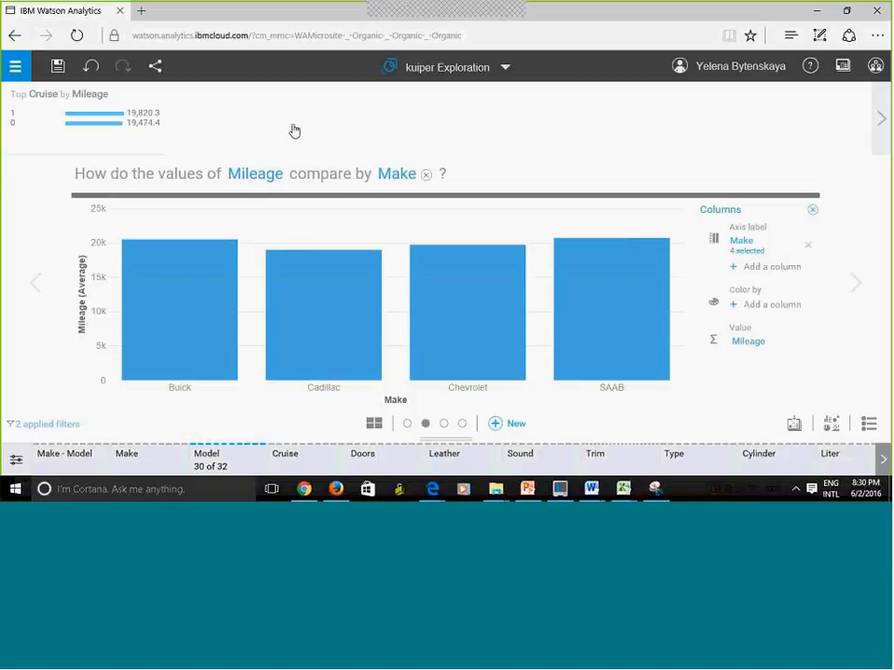
mouse_move(291, 130)
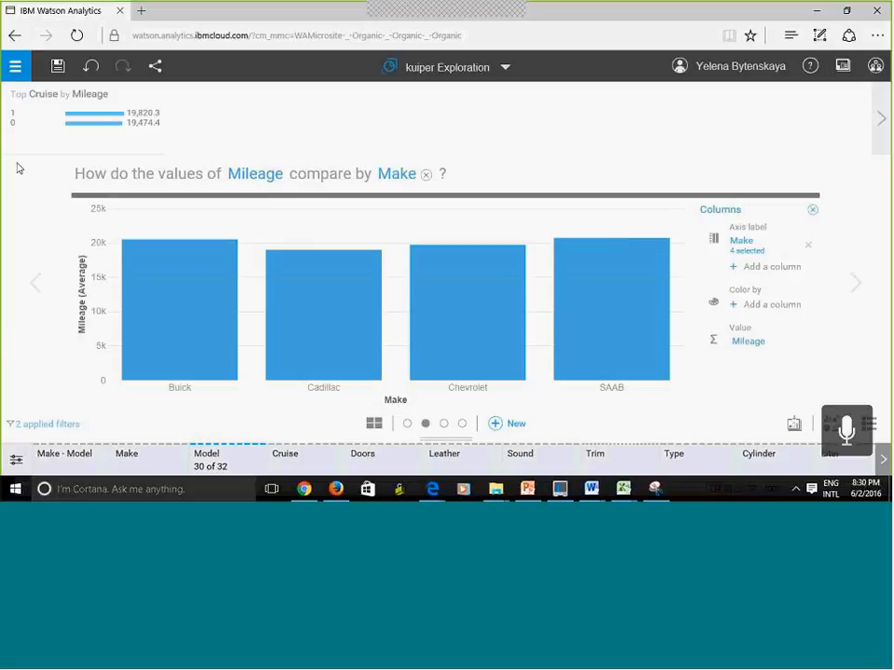
- Save the exploration in the Personal folder as kuiper Exploration2
click(57, 68)
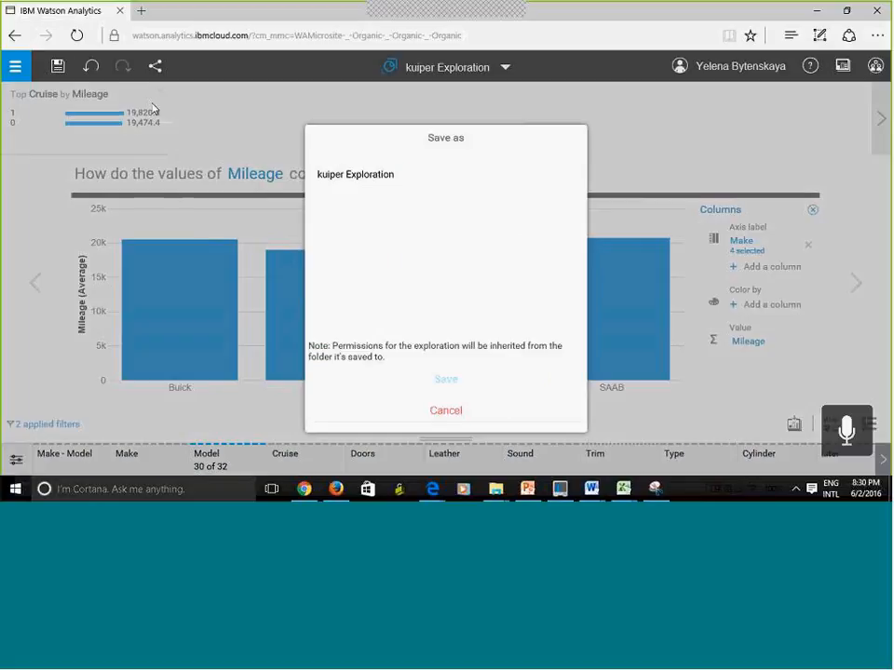
click(357, 230)
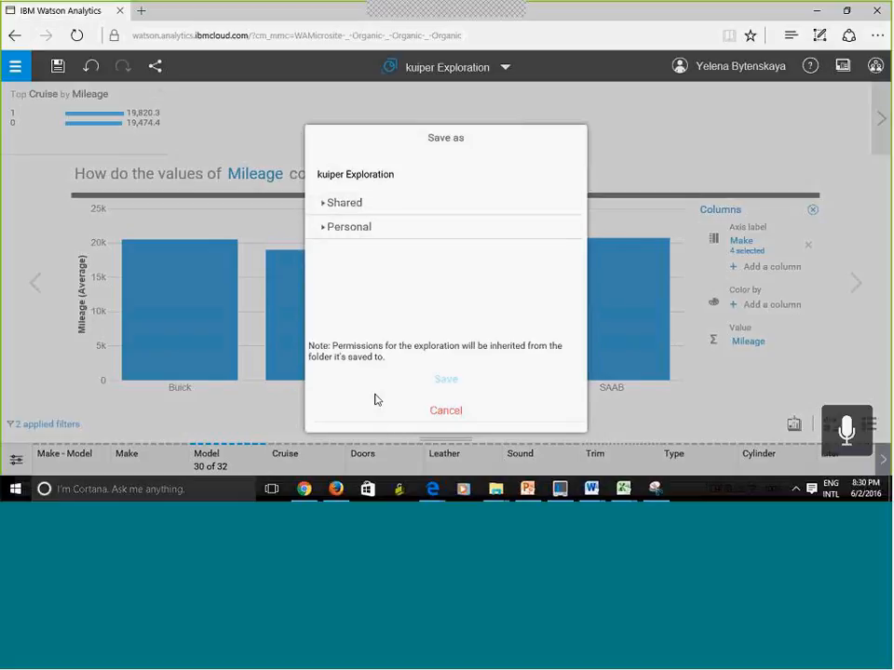
click(390, 174)
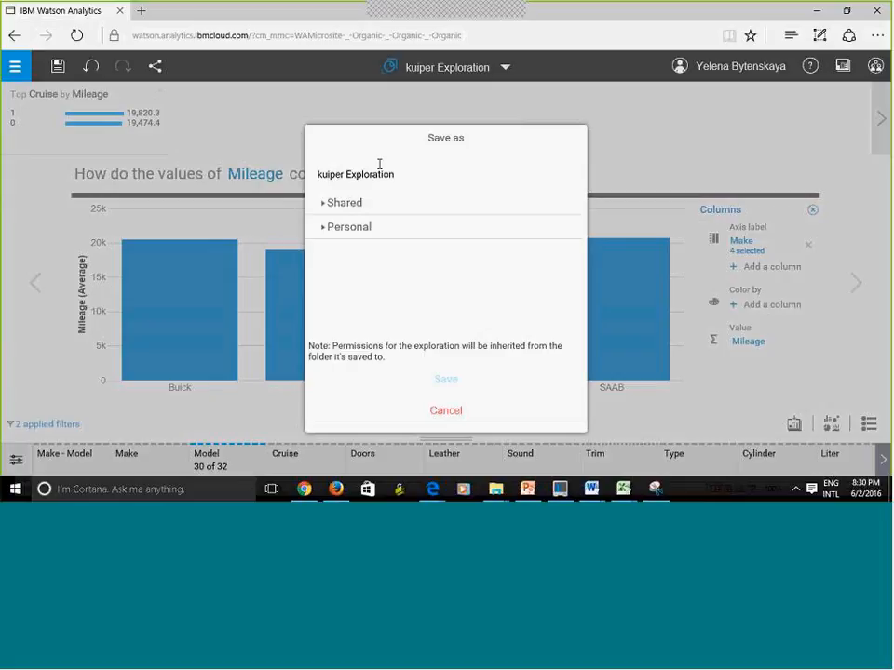
text(2)
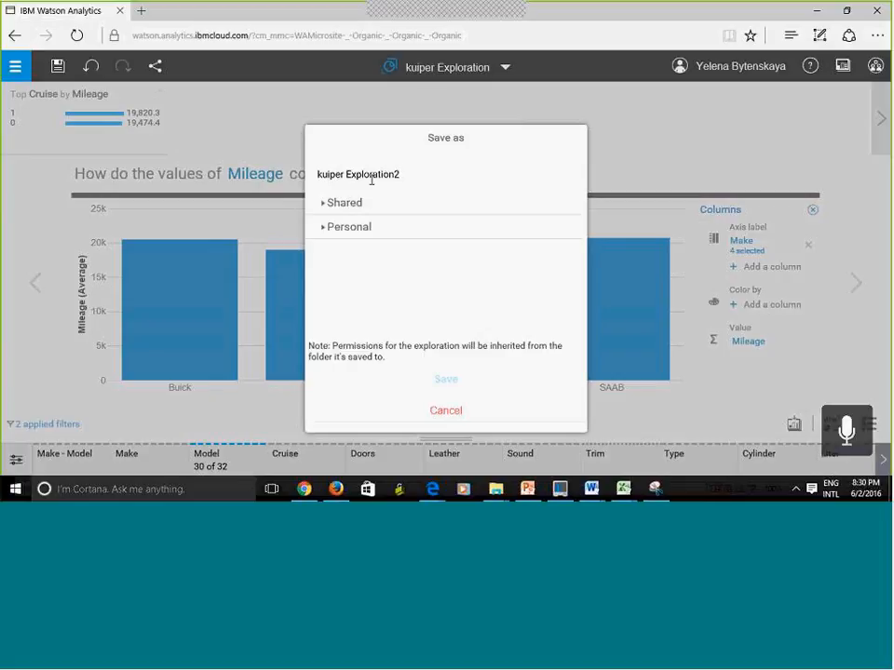
click(362, 231)
click(420, 380)
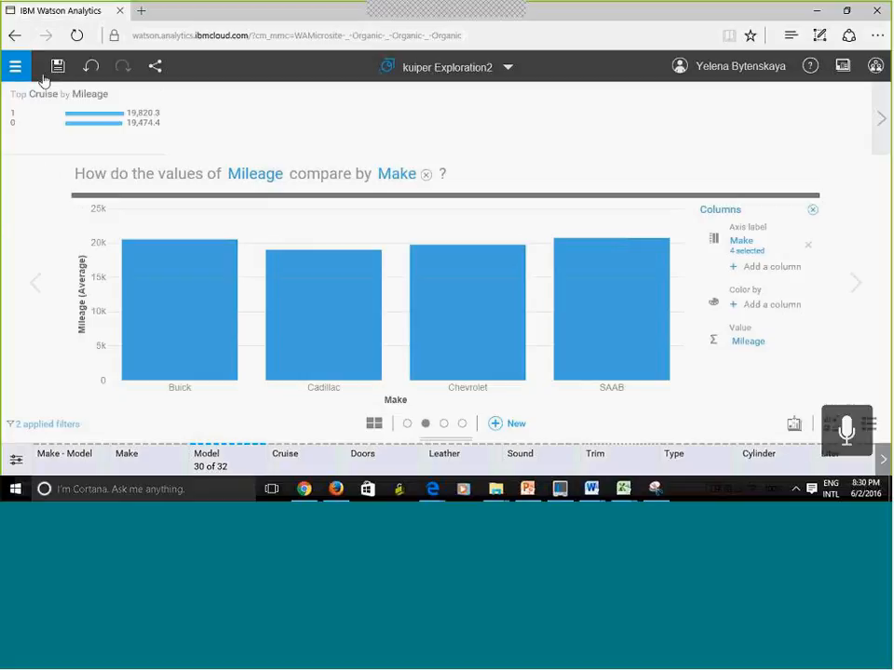
- Review the exploration's sharing options and the assets in the collection, closing both without making changes
click(155, 67)
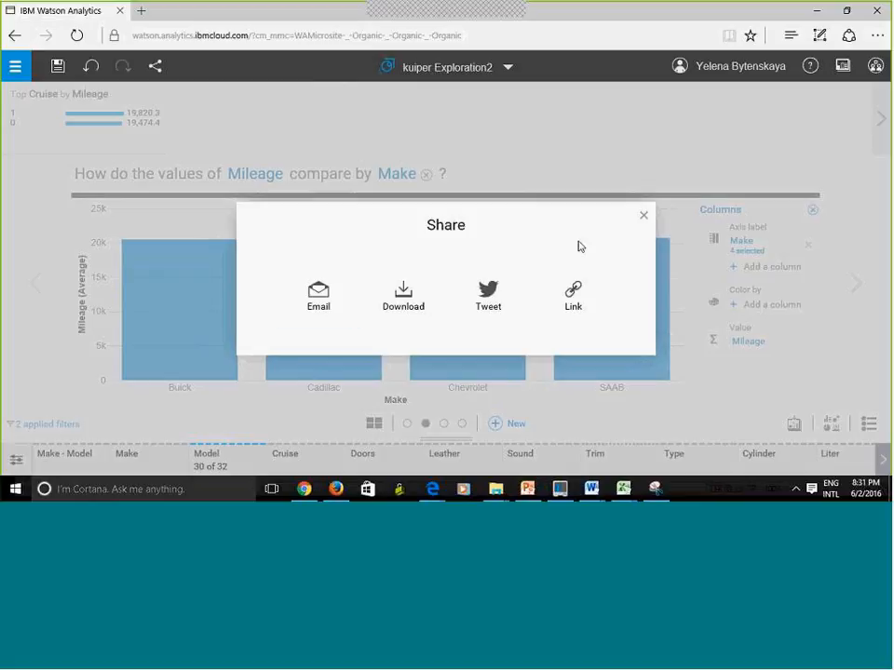
click(644, 219)
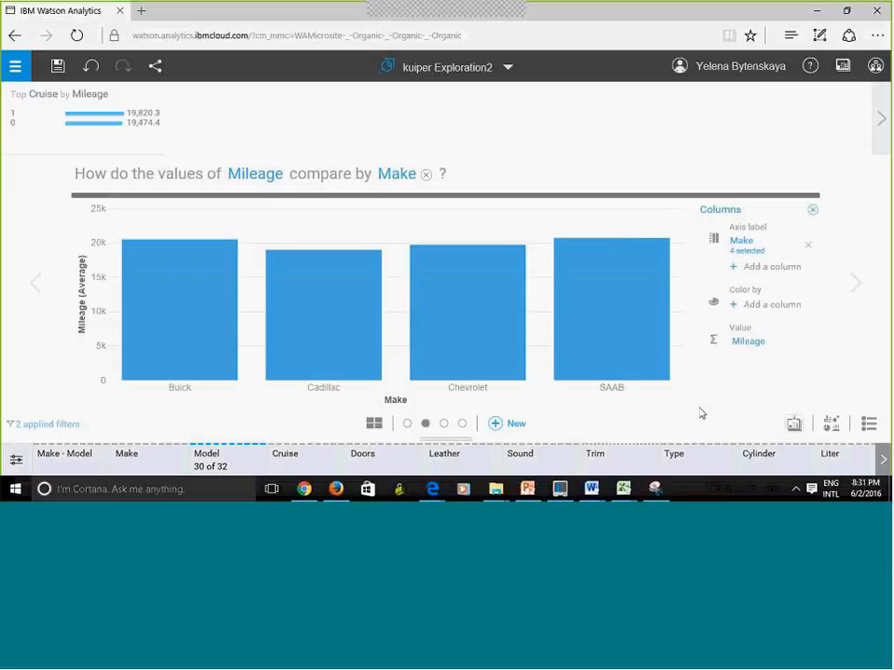
click(843, 70)
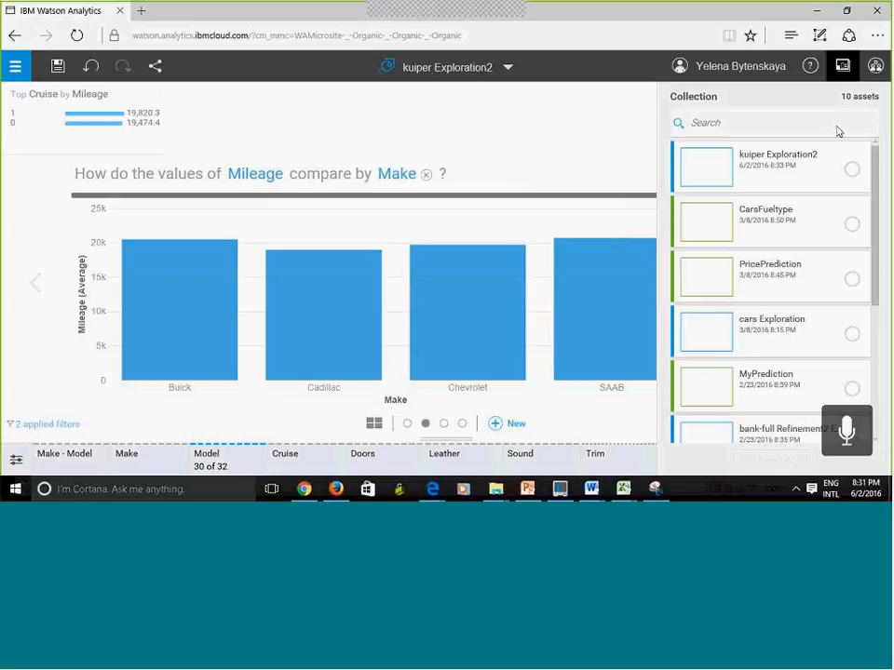
click(841, 65)
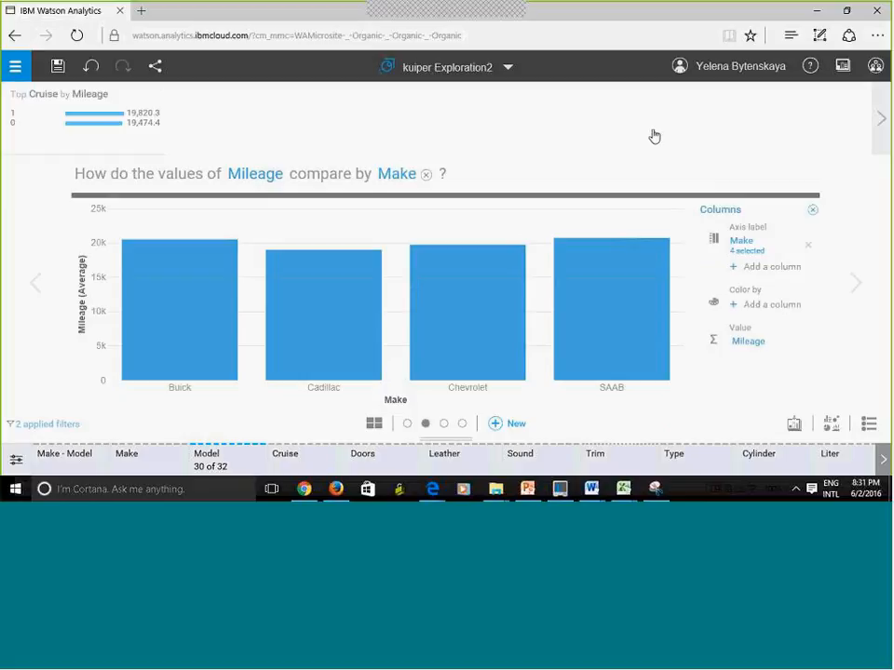
- Return from kuiper Exploration2 to the Welcome page
click(508, 72)
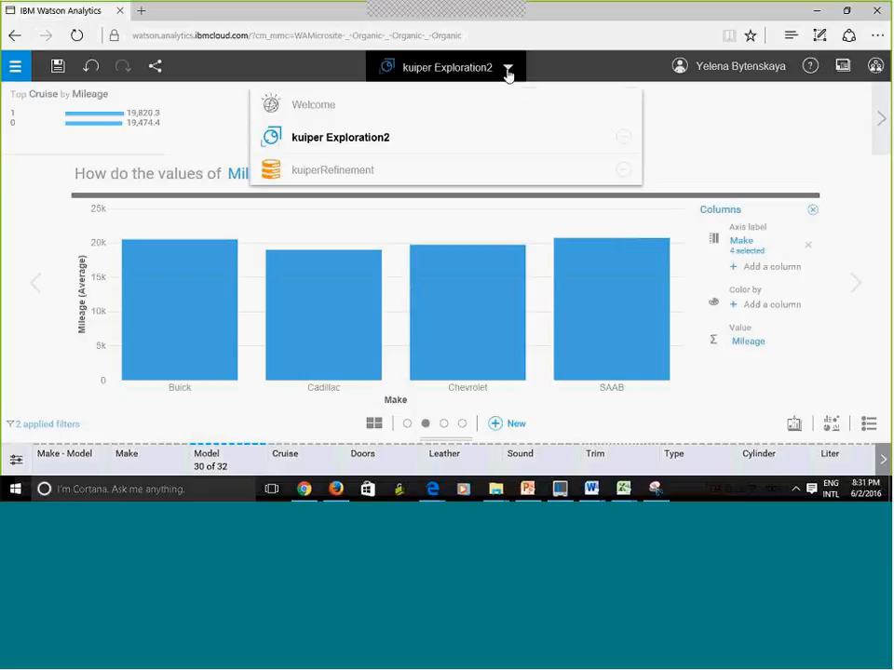
click(314, 105)
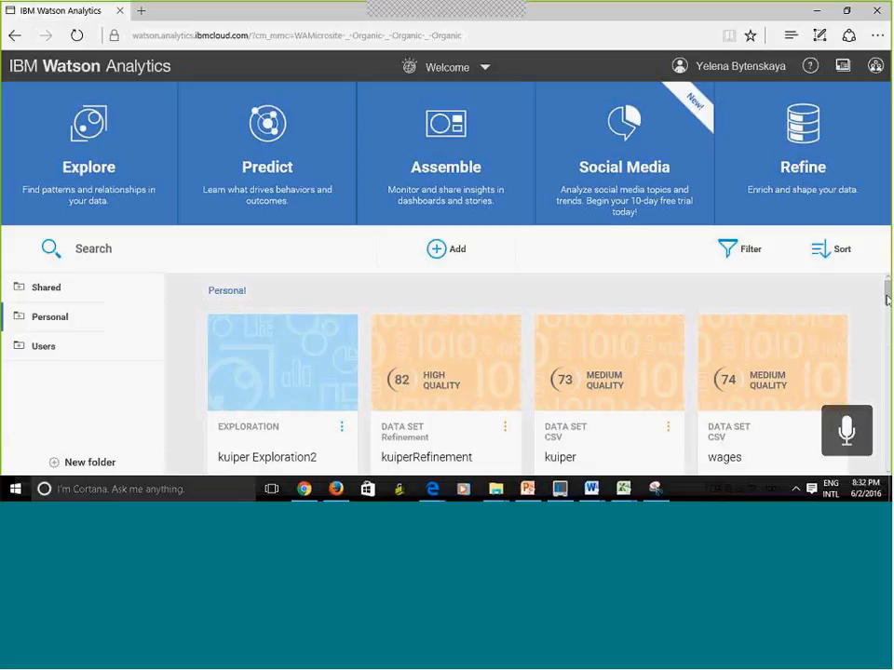
- Start a new prediction from the kuiperRefinement data set
scroll(884, 329, down, 5)
scroll(886, 377, up, 10)
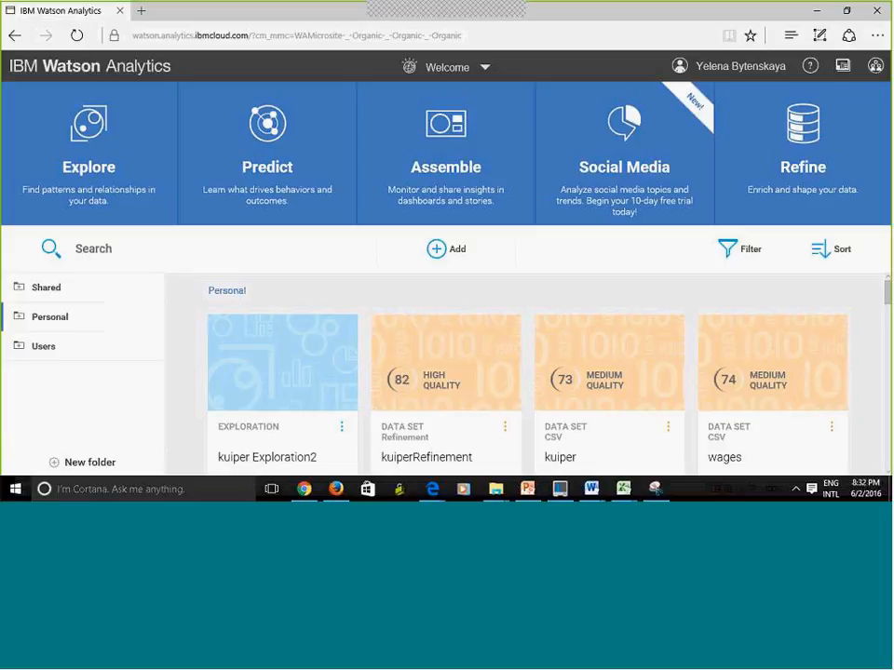
scroll(872, 351, down, 1)
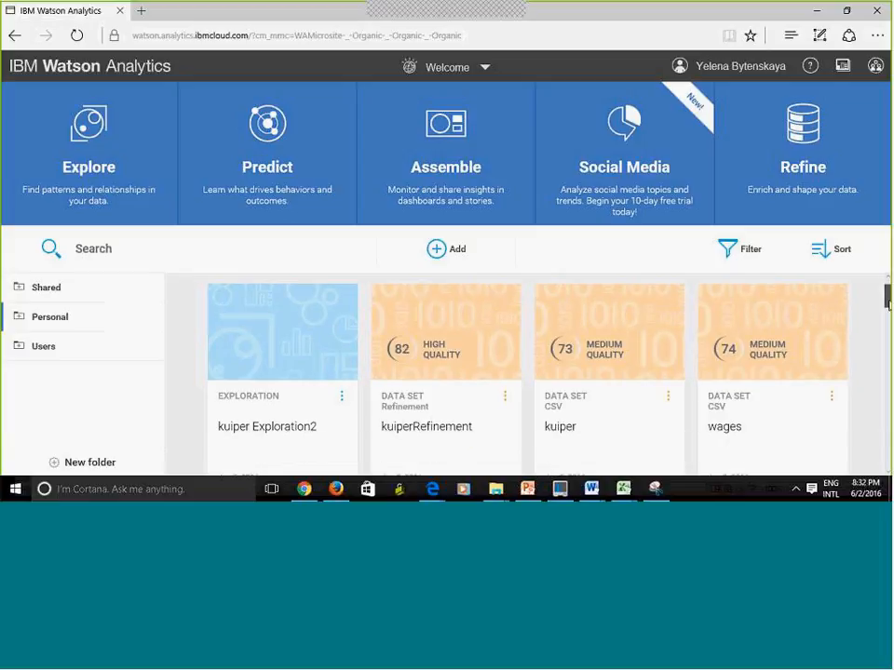
click(440, 357)
drag(439, 355, 183, 410)
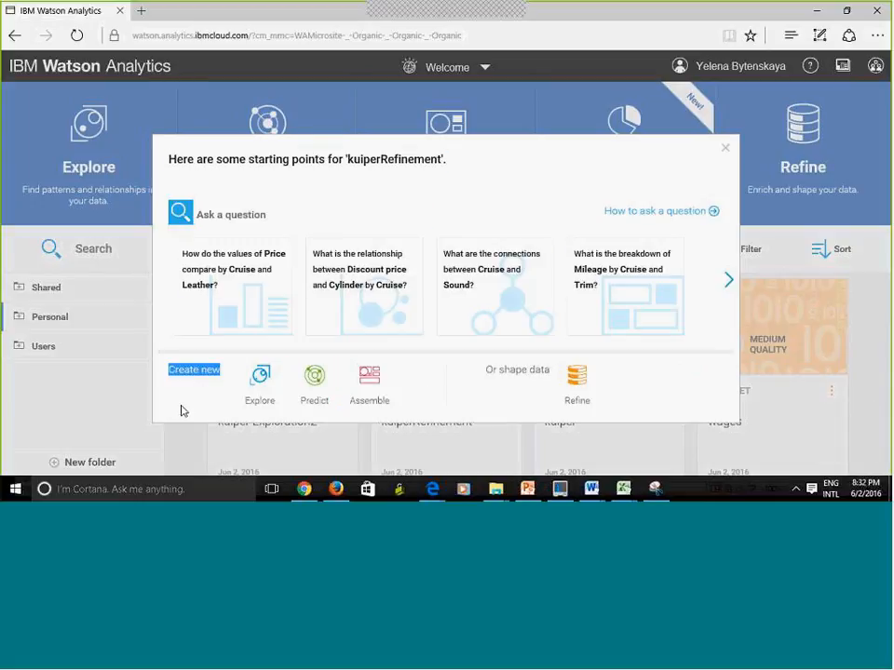
click(194, 374)
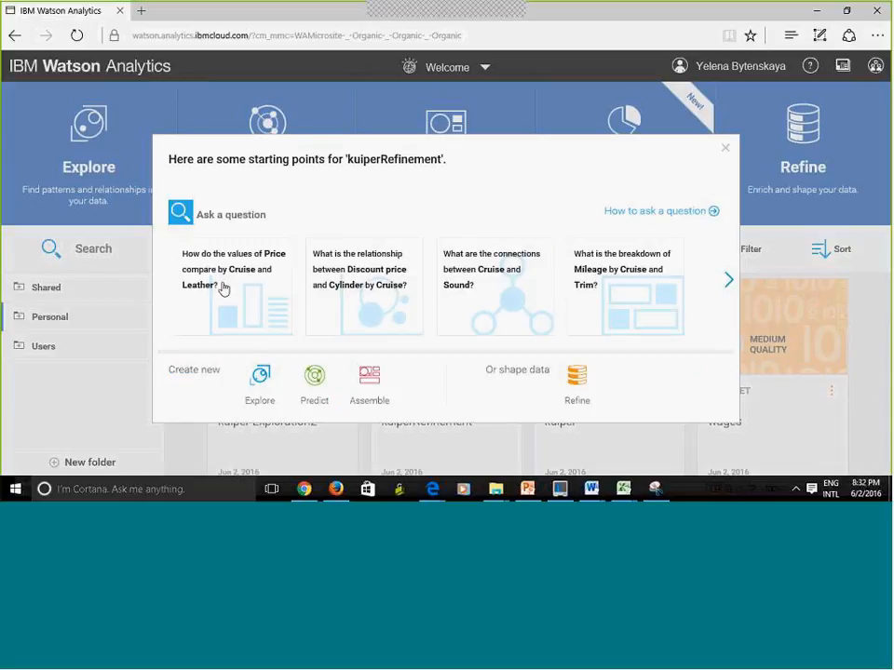
click(315, 382)
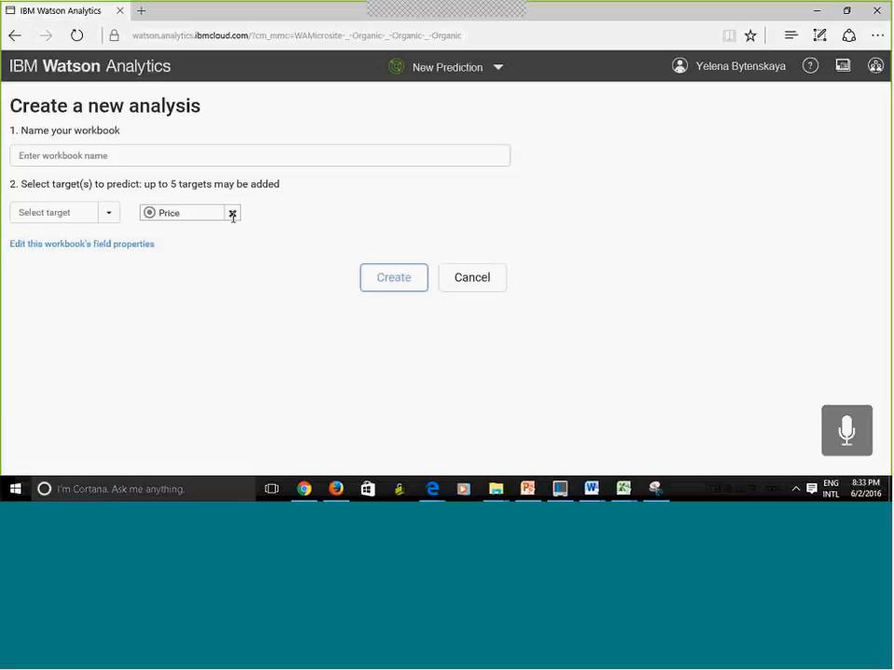
- Try to create a prediction workbook named CarsPrices with Price as the only target
click(107, 216)
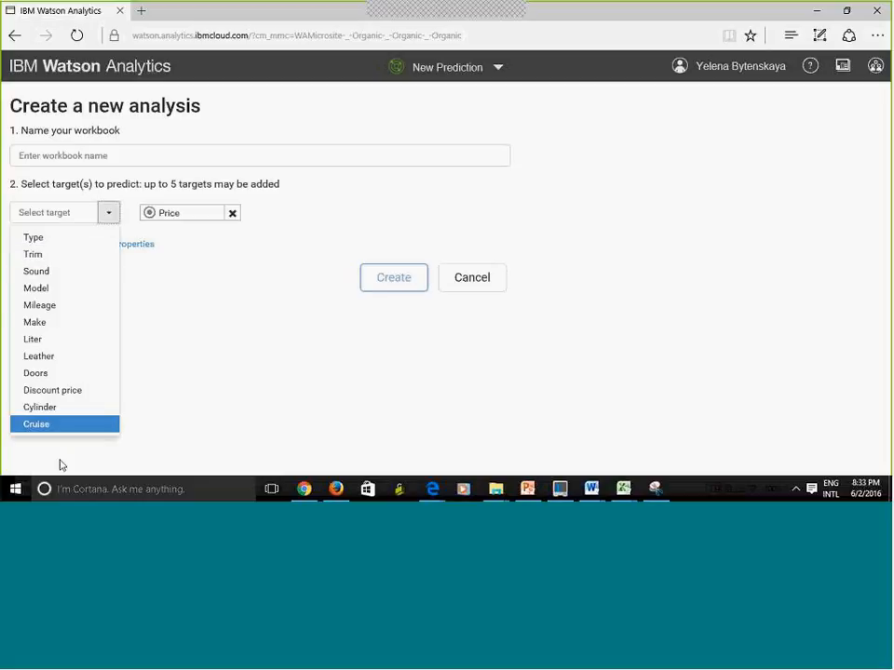
click(224, 263)
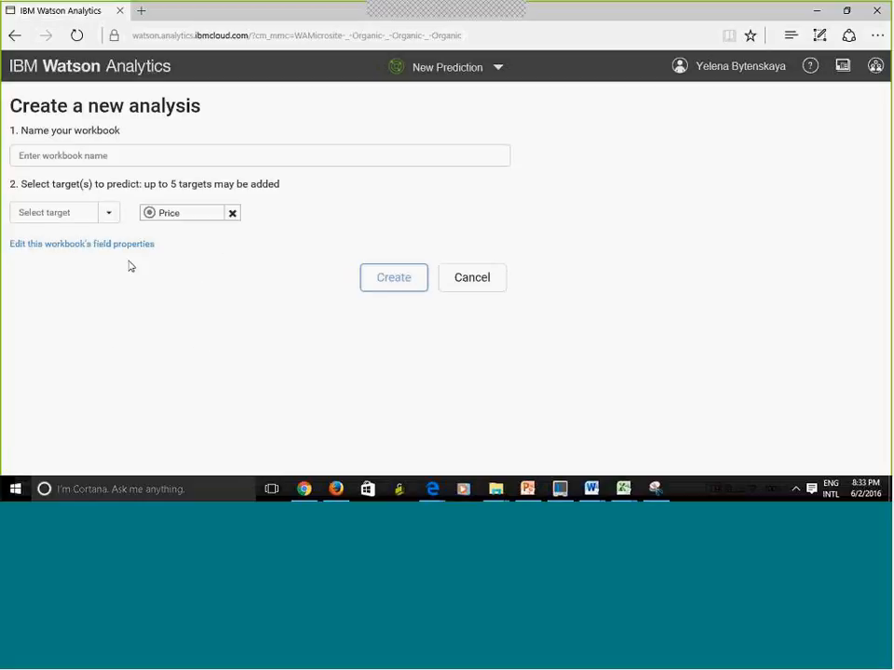
click(73, 156)
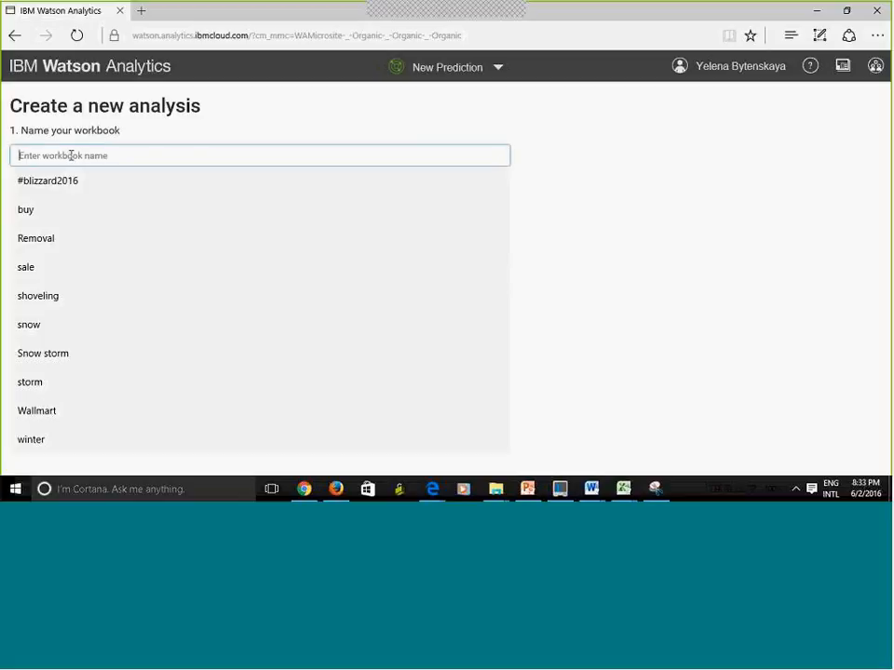
text(c)
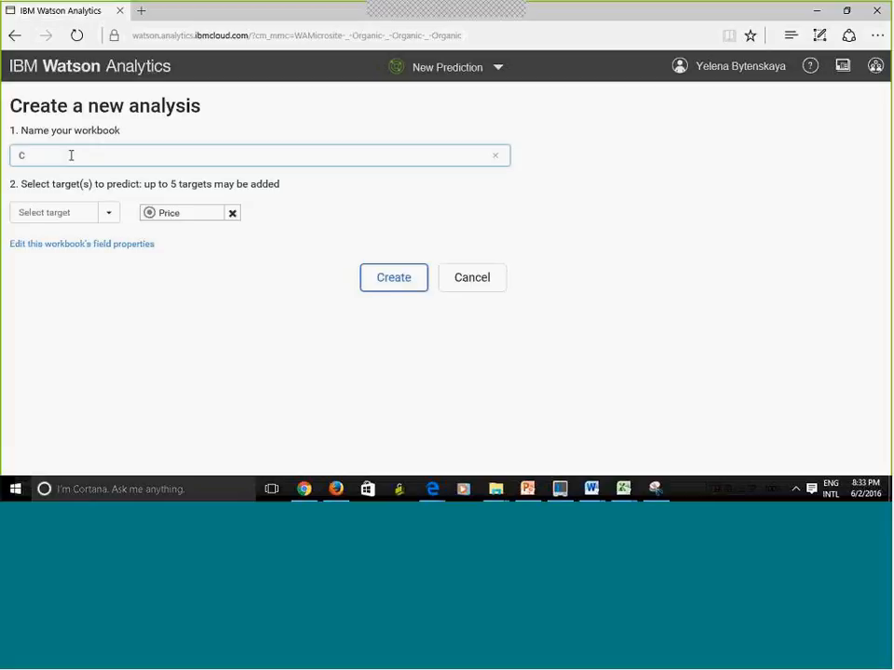
text(arsPrices)
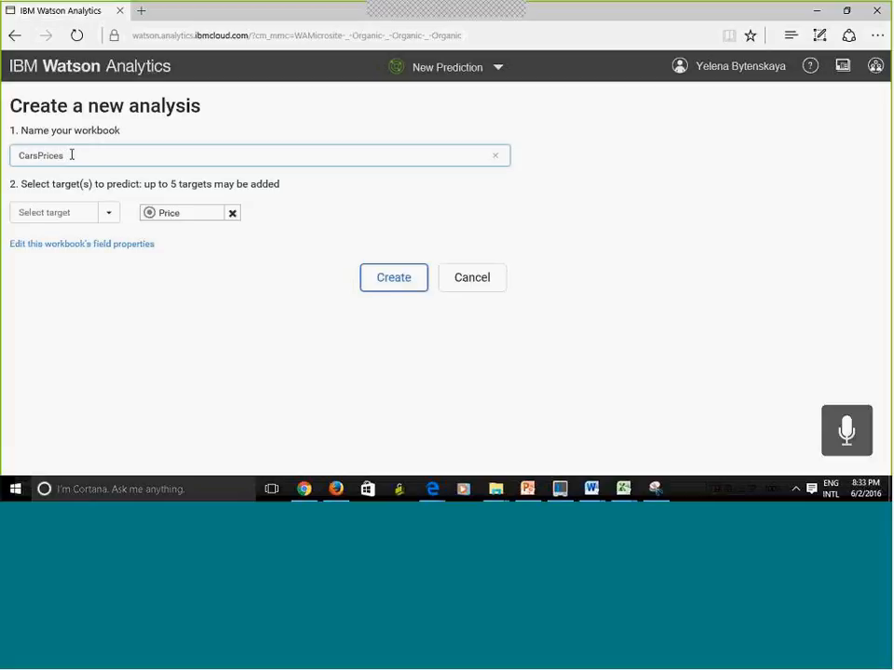
click(383, 277)
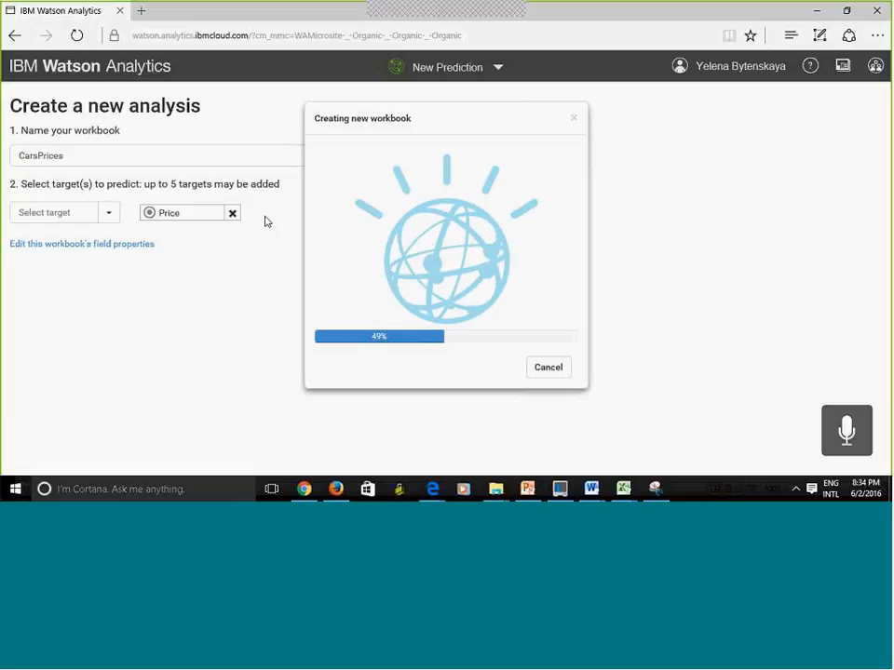
- Cancel the CarsPrices workbook creation and leave the new analysis setup
click(499, 70)
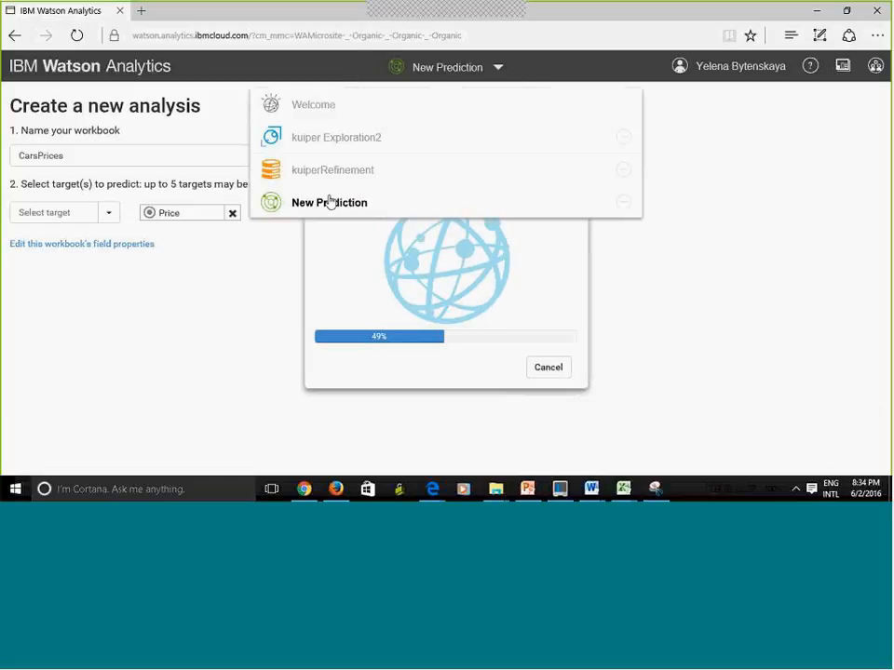
click(183, 371)
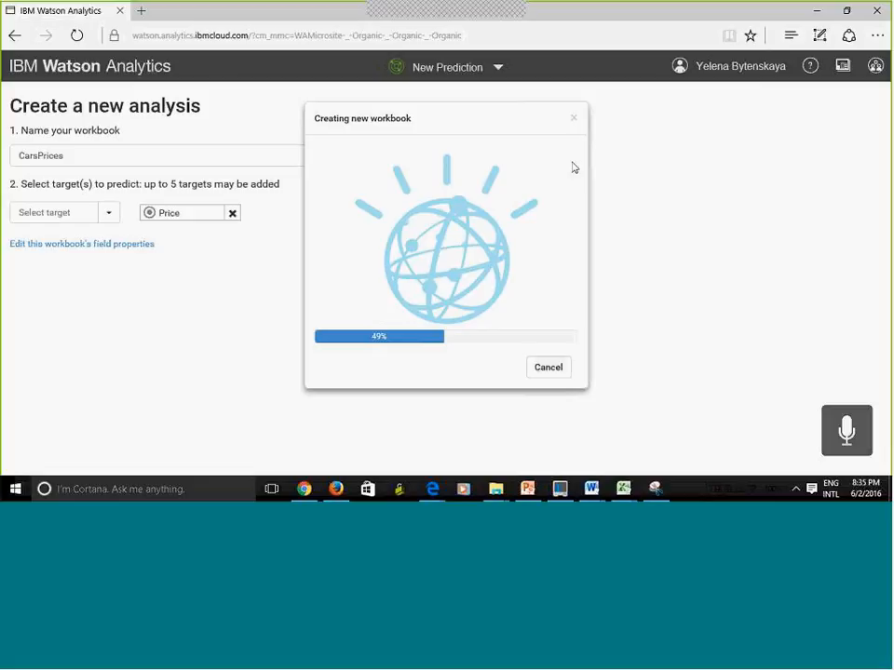
click(544, 368)
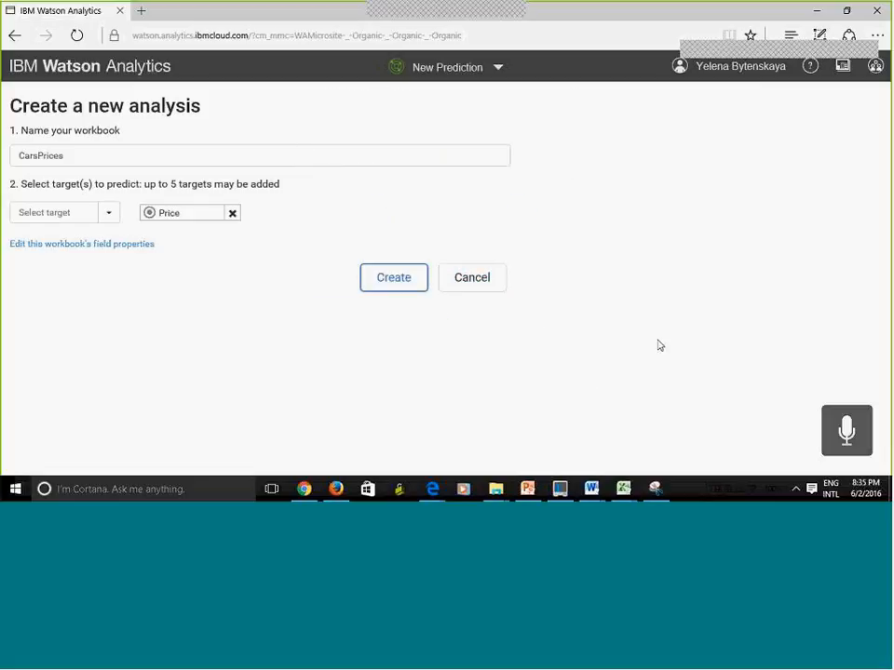
click(481, 272)
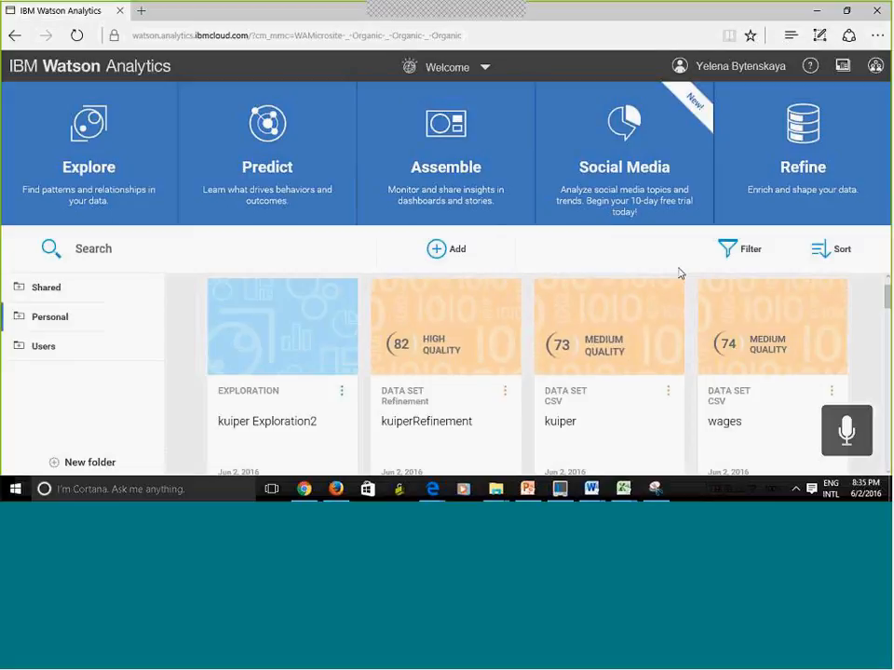
- Open the existing CarsPrediction prediction from the Car Prices Analysis folder in Personal
drag(883, 299, 886, 417)
scroll(470, 252, down, 2)
scroll(470, 252, up, 3)
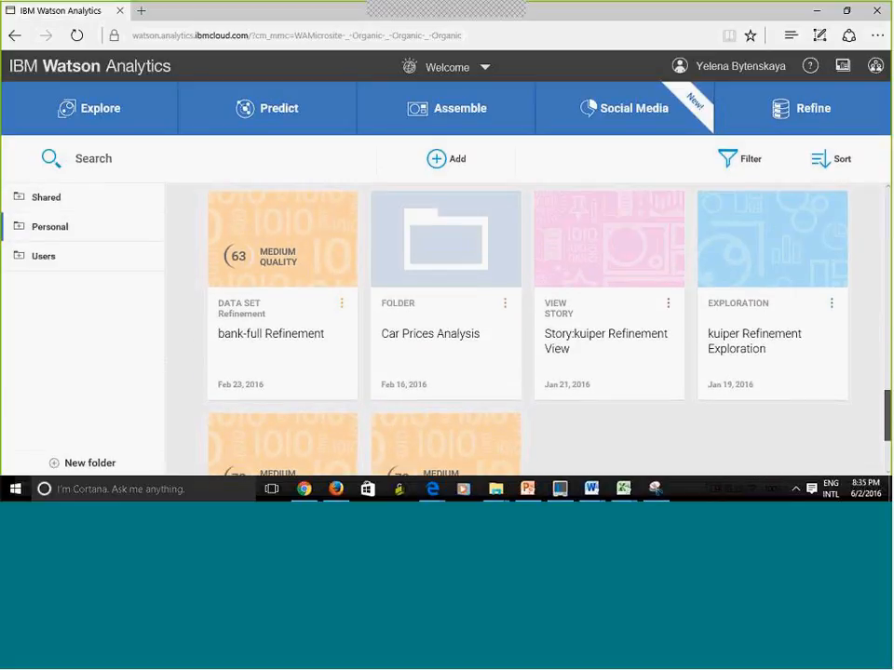
click(463, 271)
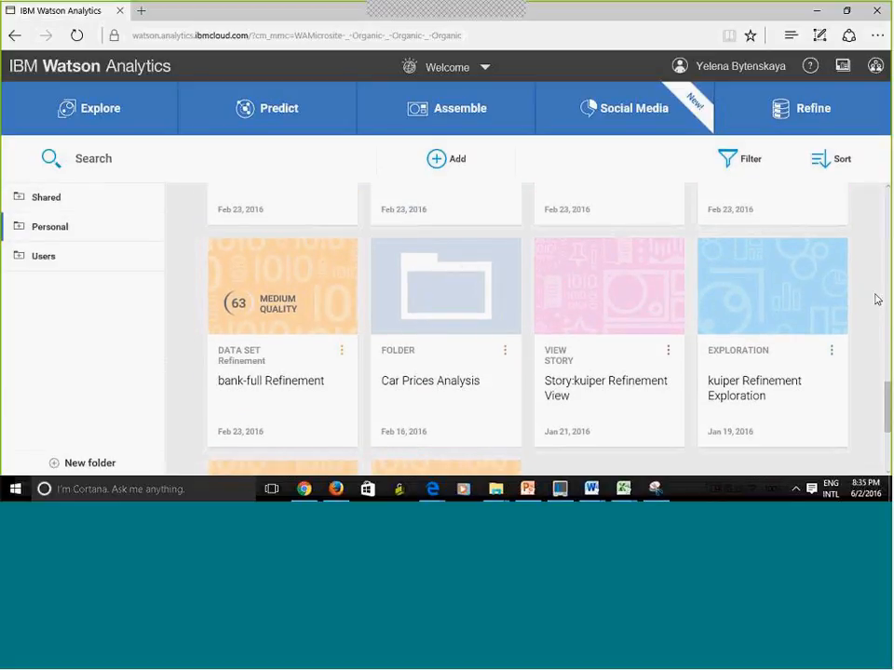
scroll(843, 340, down, 1)
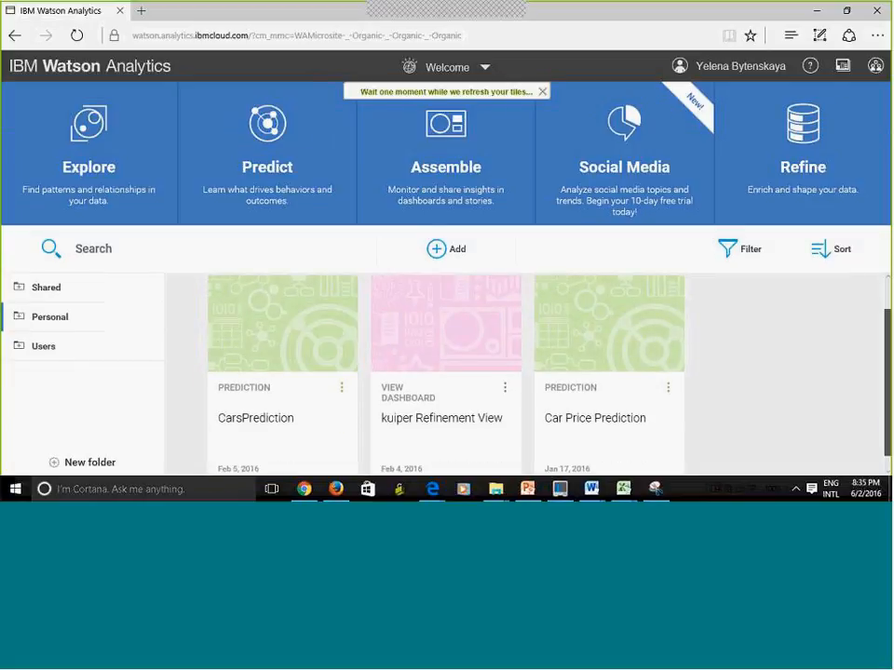
key(ctrl+a)
click(785, 401)
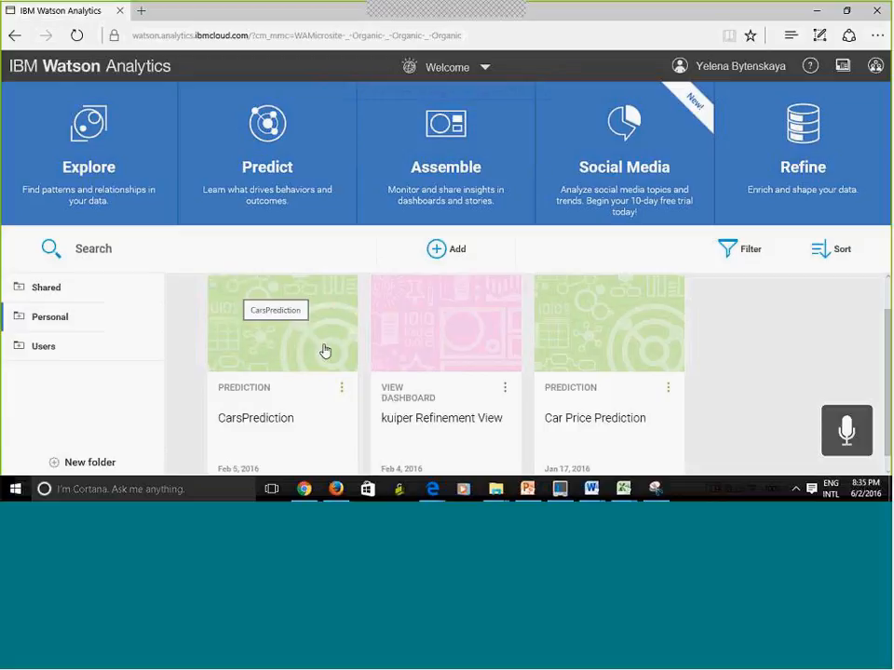
click(289, 364)
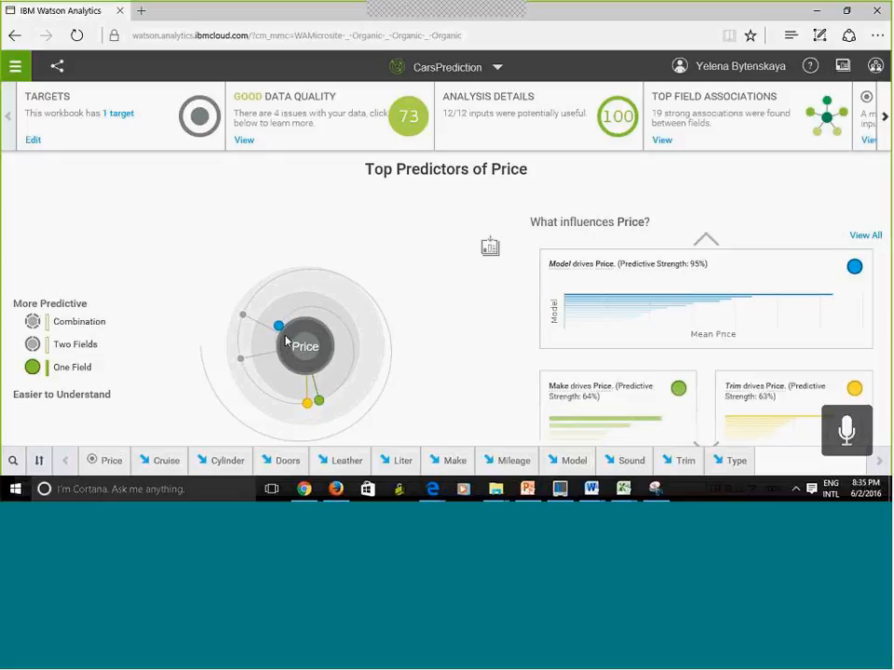
- Examine the Model and Make predictors in the Price diagram and review the full list of influences on Price
mouse_move(280, 331)
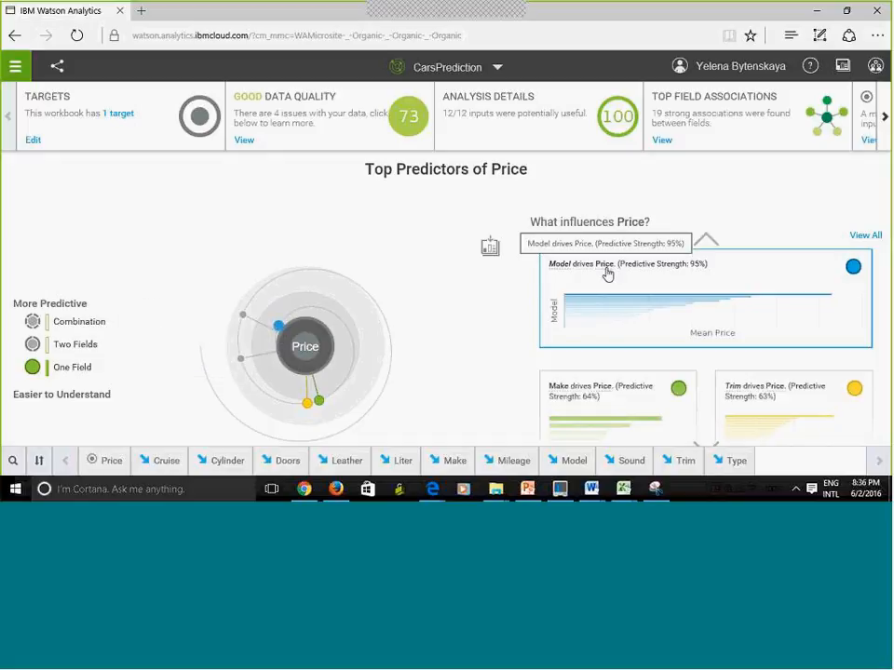
mouse_move(321, 406)
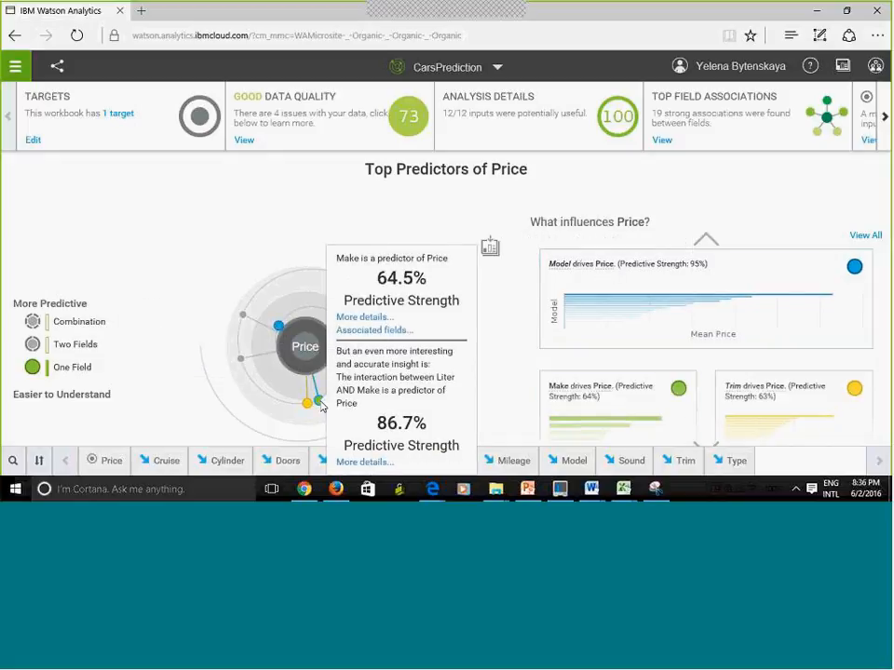
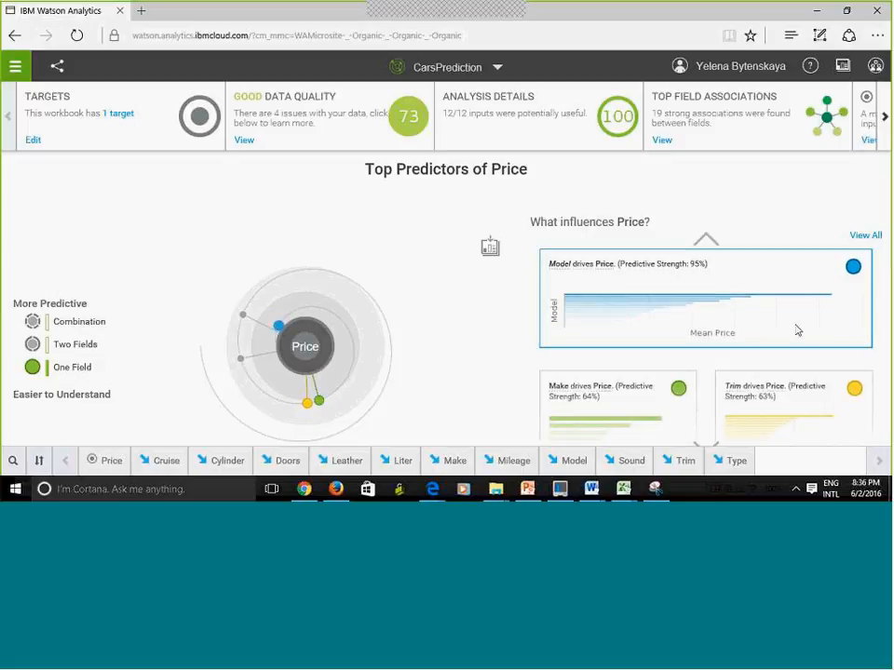
click(871, 237)
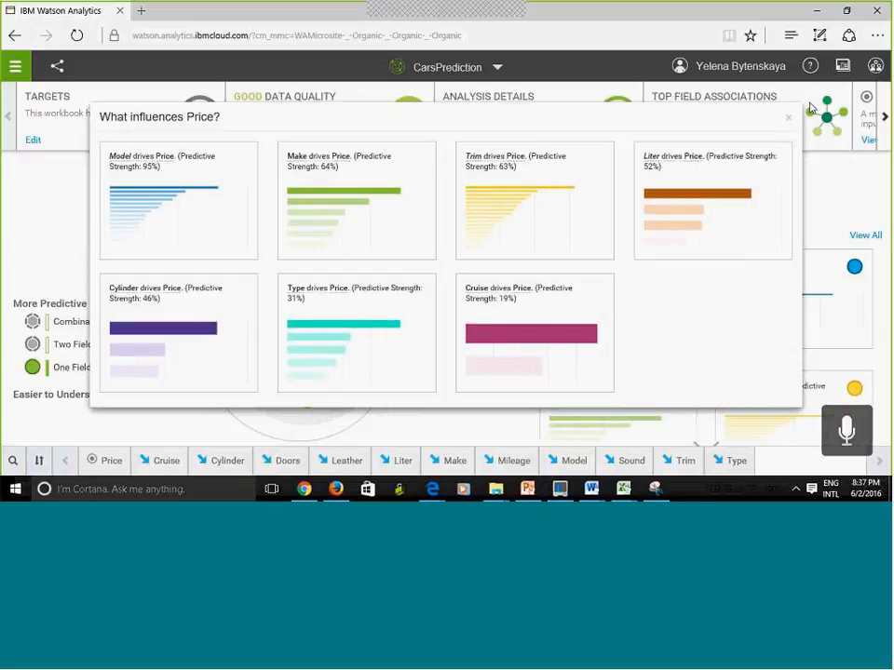
click(787, 121)
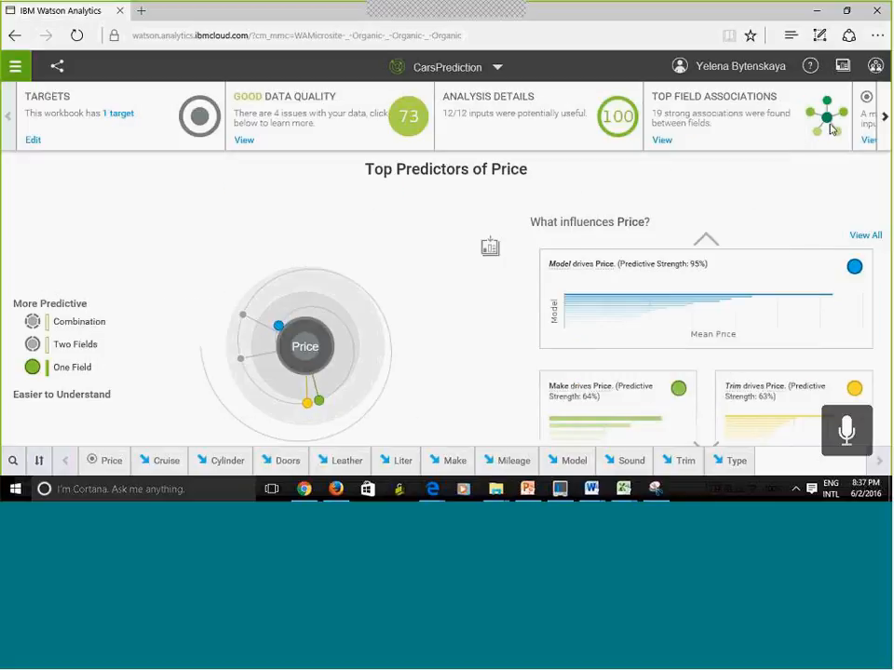
- Review all top field associations of the prediction and close the overview
click(662, 142)
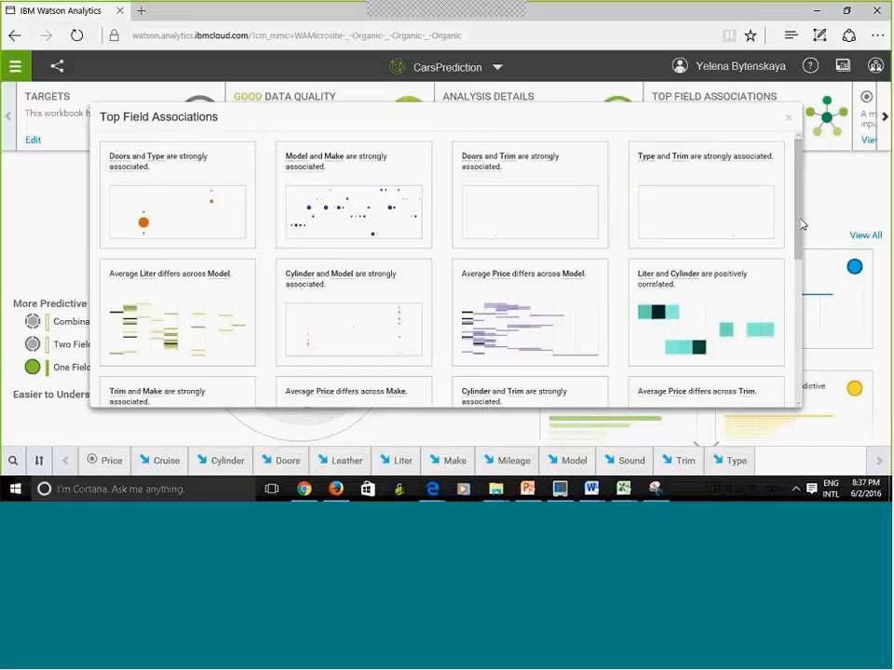
scroll(796, 311, down, 3)
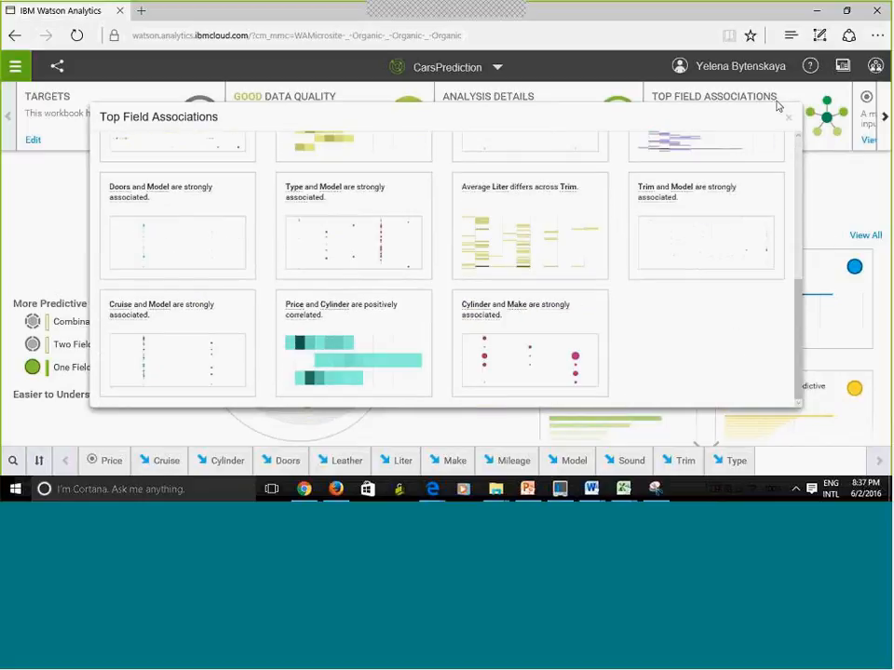
click(787, 116)
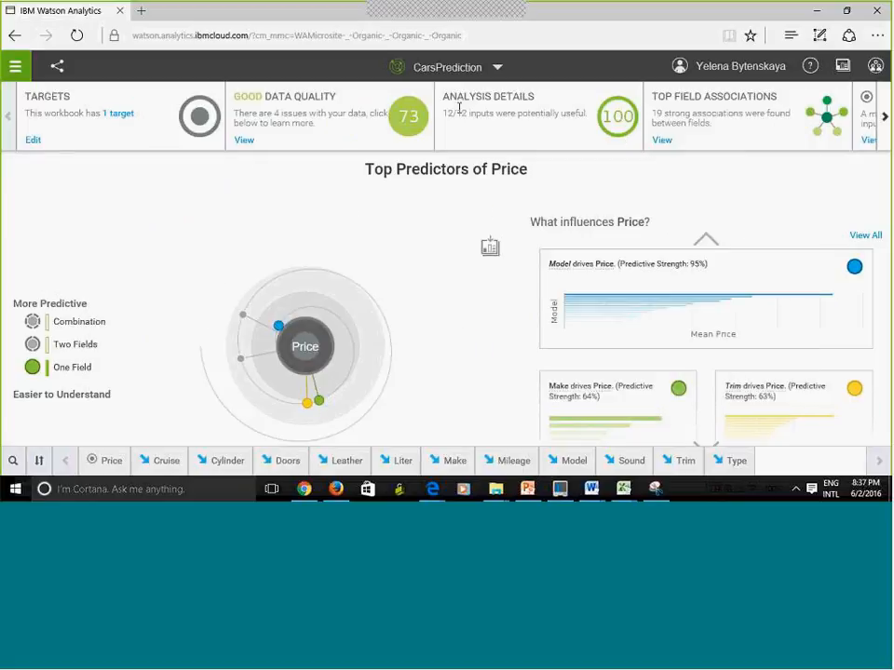
- Examine the Data Quality Report and inspect the outliers of the Mileage and Price fields
click(243, 142)
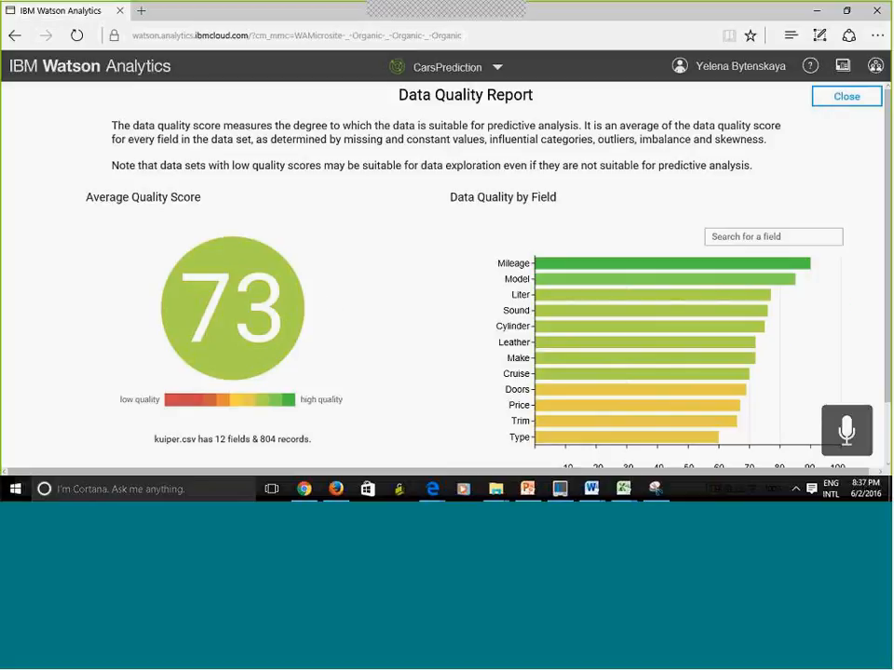
scroll(564, 195, down, 2)
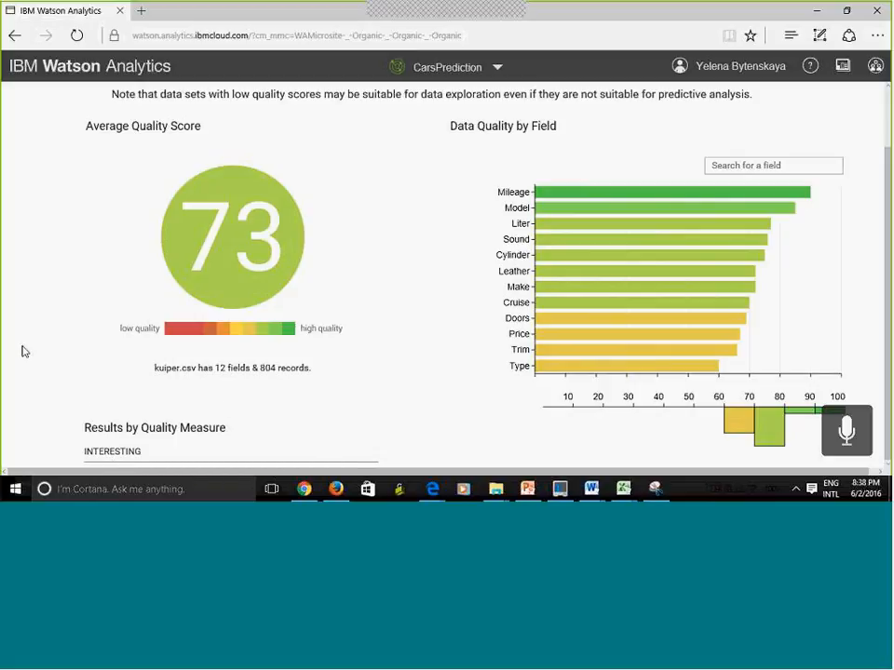
scroll(24, 351, down, 1)
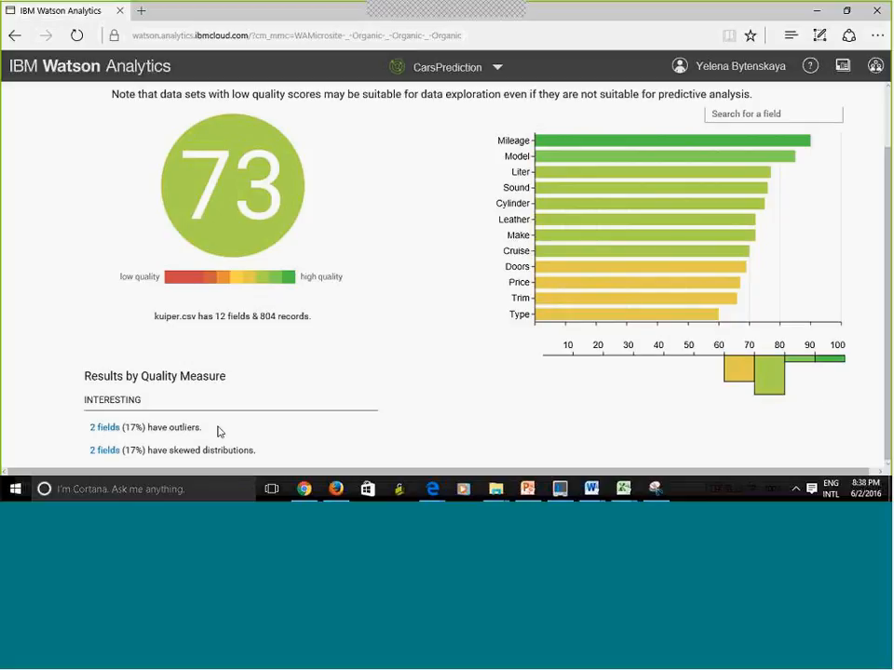
click(105, 428)
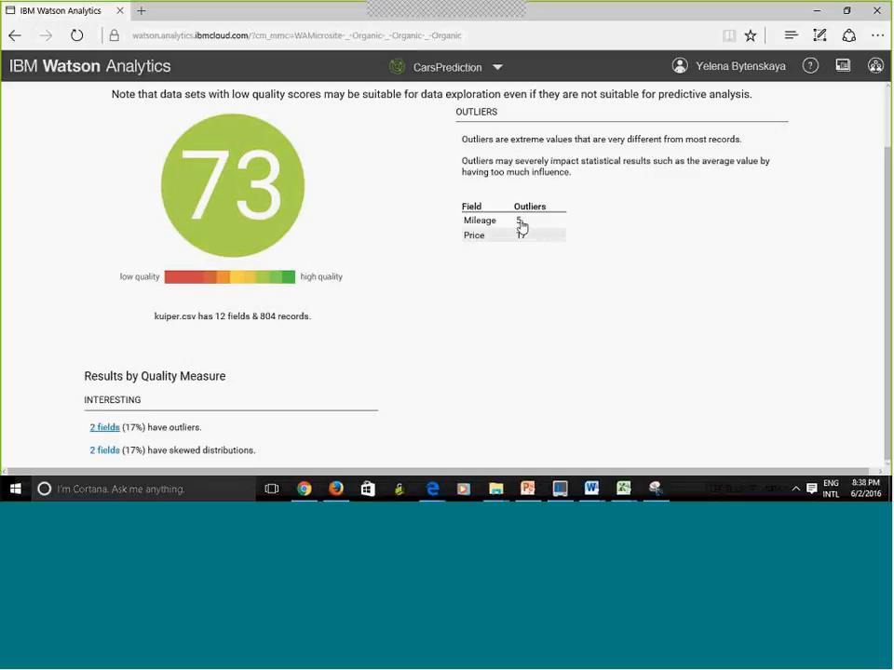
click(519, 224)
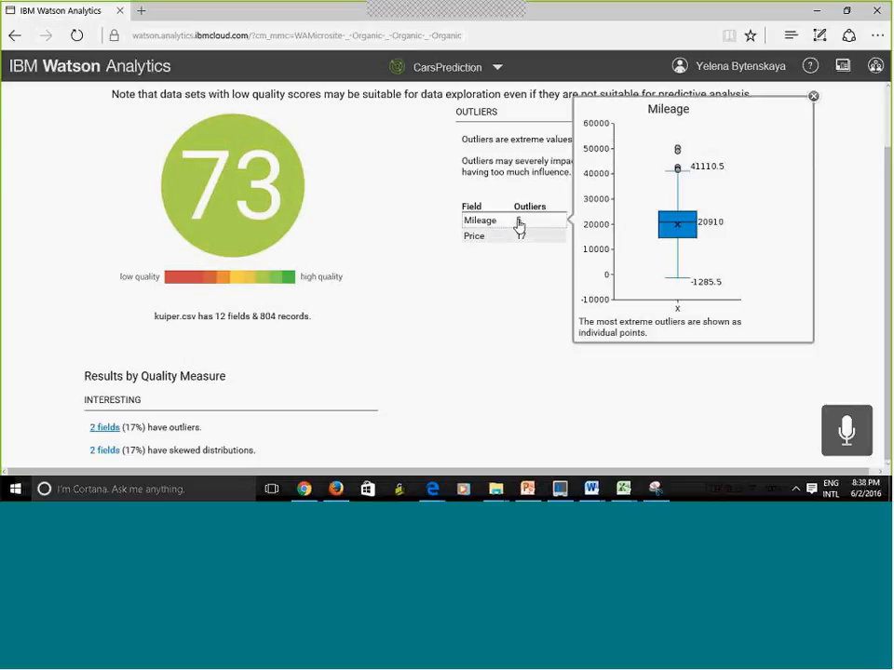
click(521, 235)
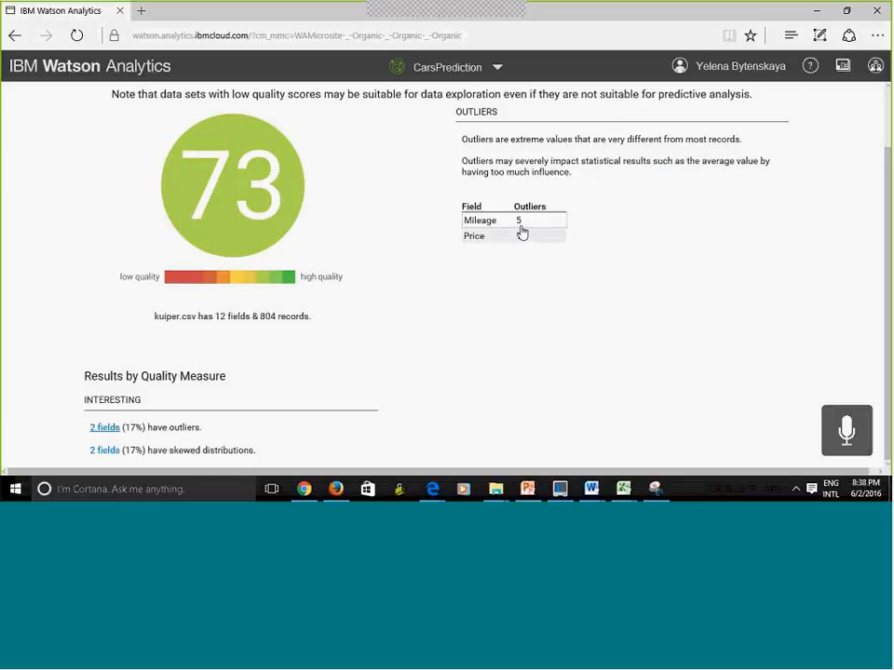
- Inspect the outlier box plots of the Mileage and Price fields in the data quality report
click(519, 225)
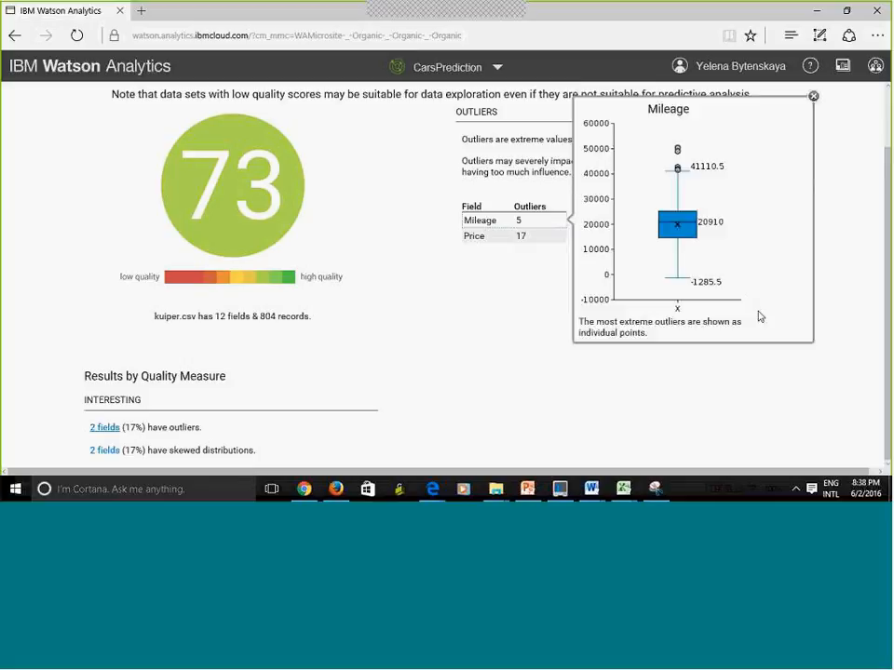
click(486, 235)
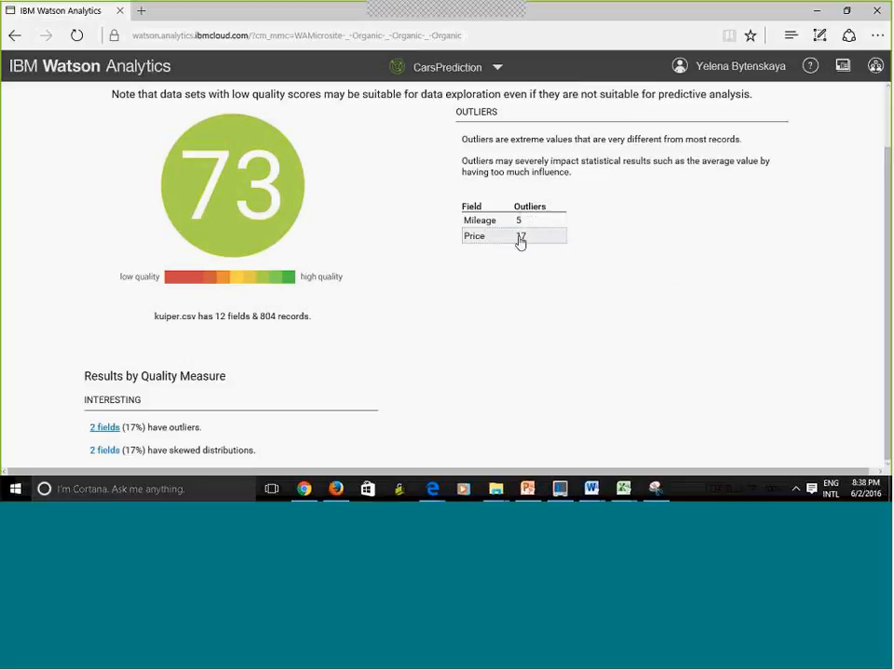
click(524, 241)
click(524, 241)
click(523, 241)
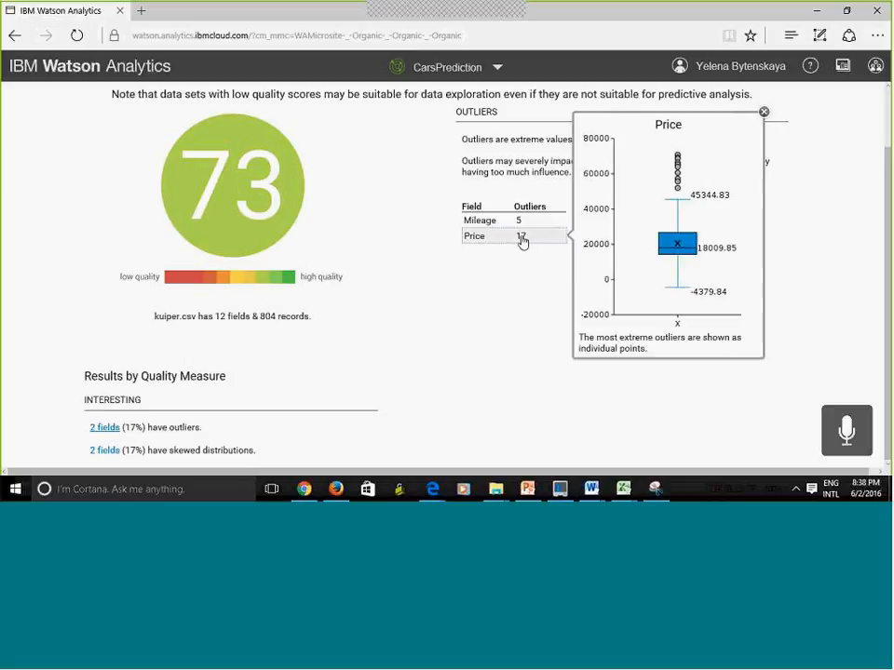
click(365, 349)
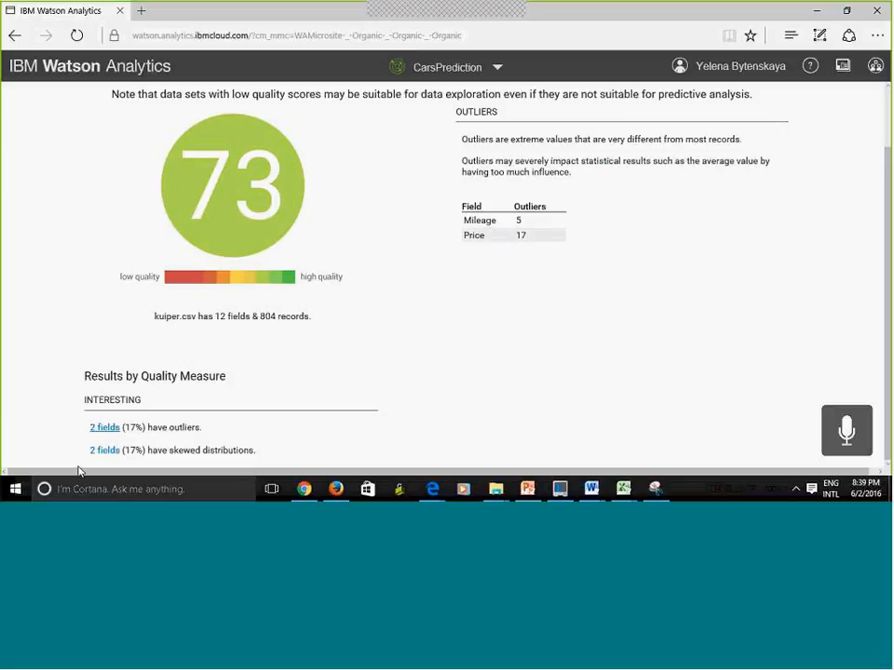
- Review the fields with skewed distributions, inspect the Price distribution, and close the data quality report
click(105, 452)
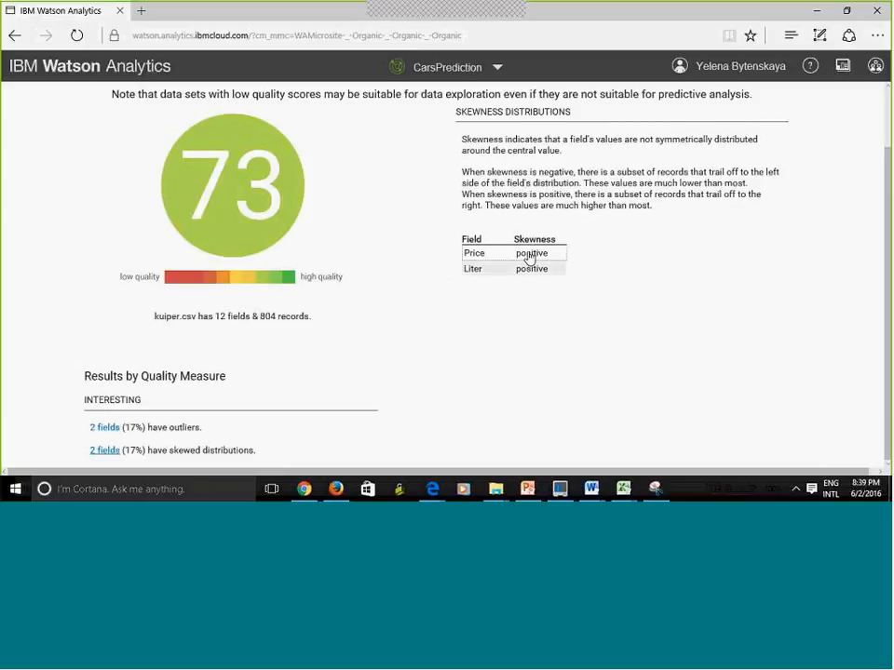
click(529, 258)
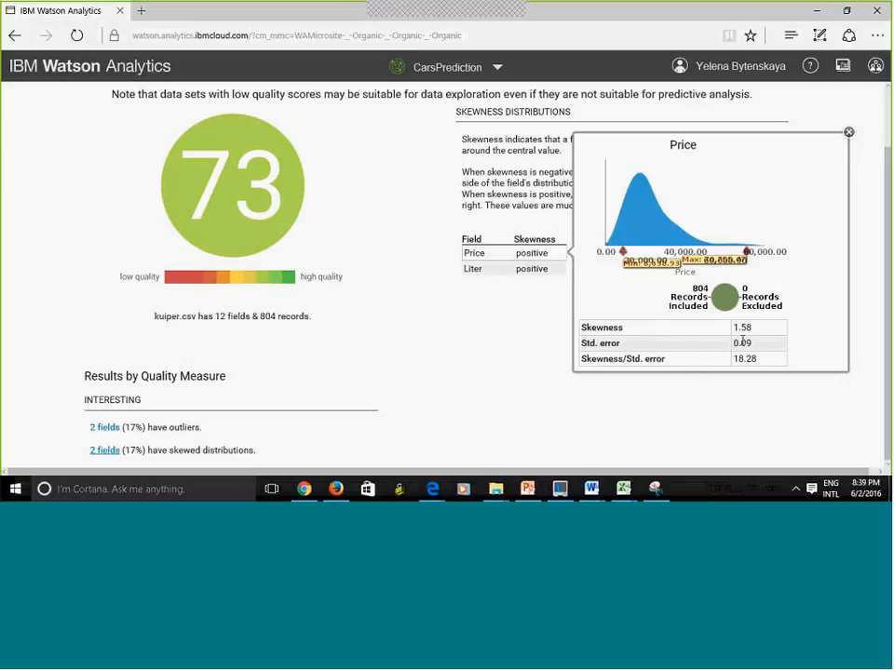
click(523, 304)
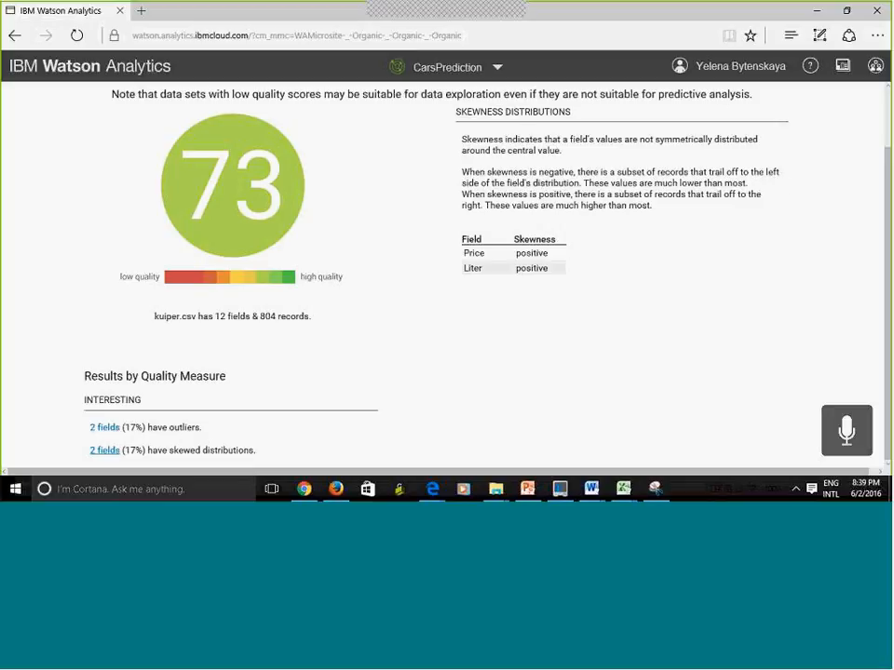
scroll(865, 99, up, 1)
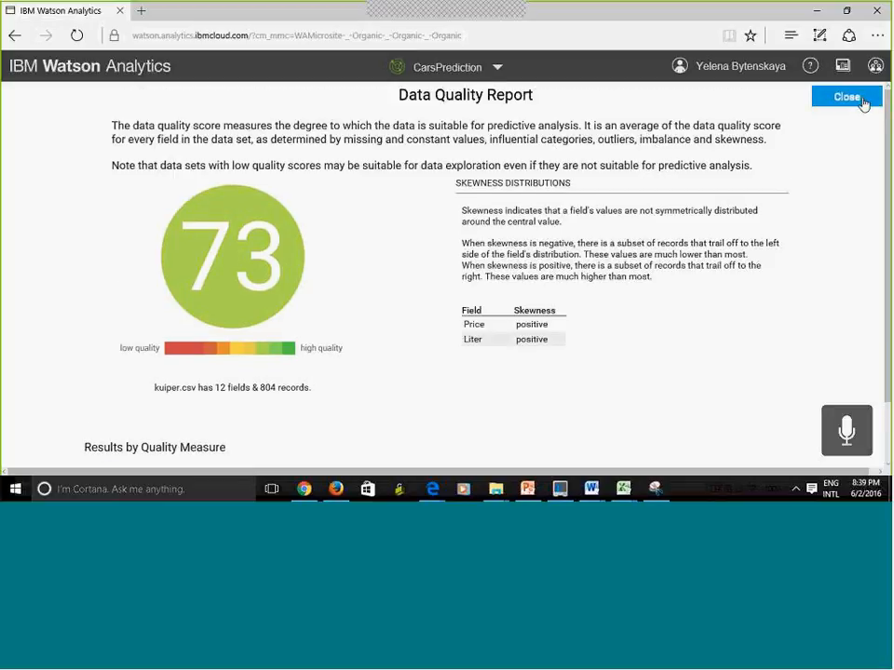
click(862, 102)
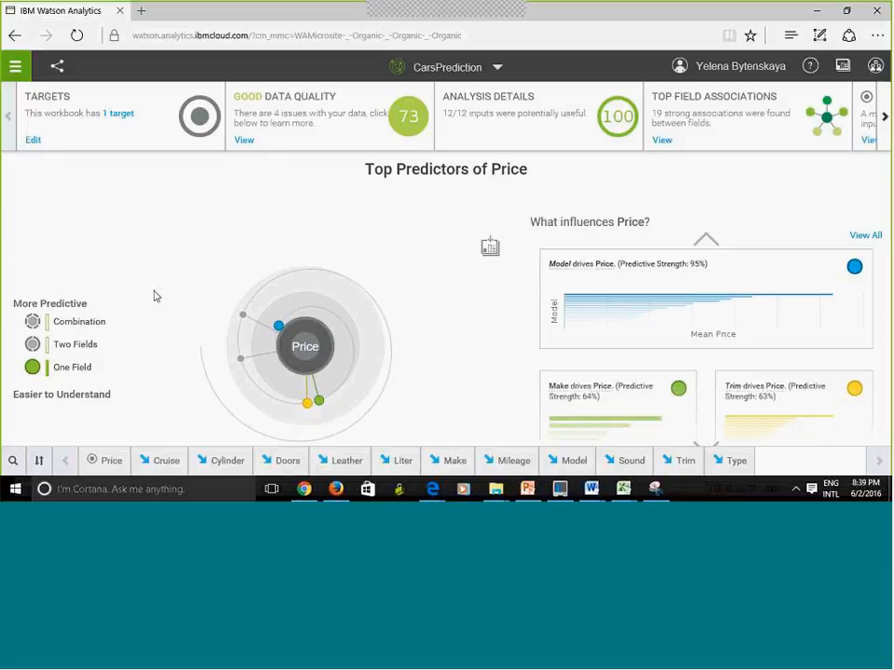
- Show the two-field predictors of Price and examine the main insight for the Mileage and Model interaction
click(90, 335)
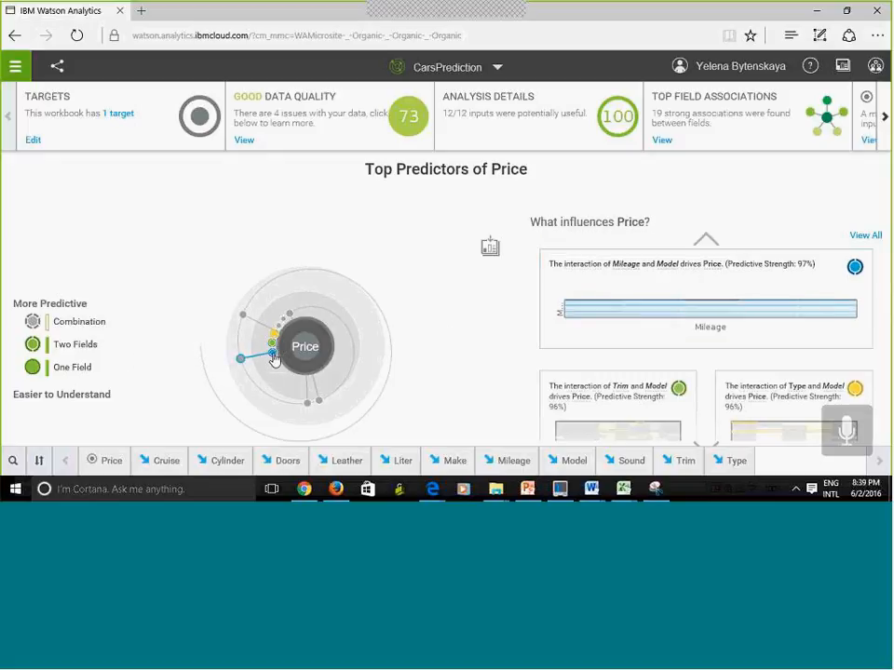
mouse_move(274, 358)
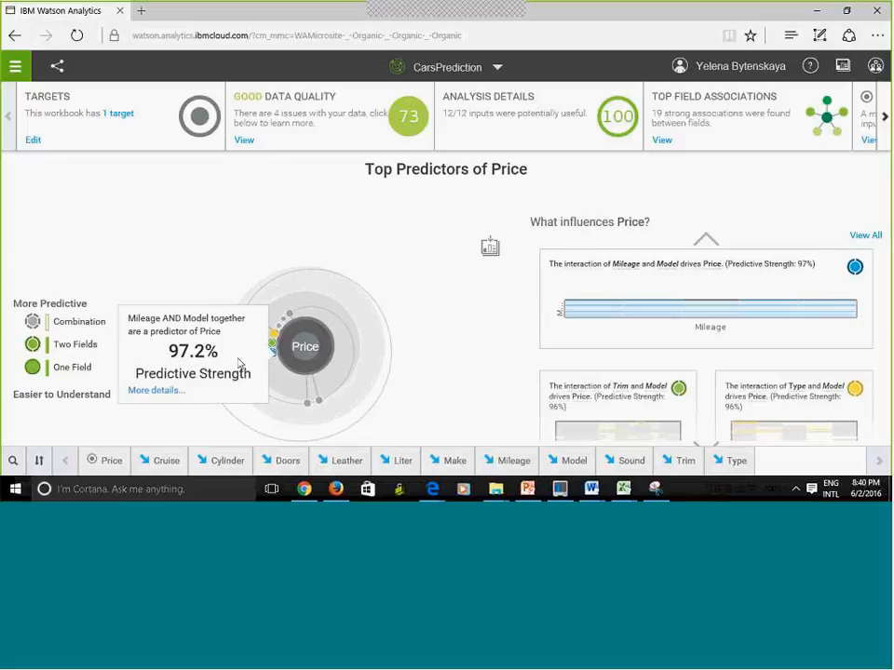
click(159, 391)
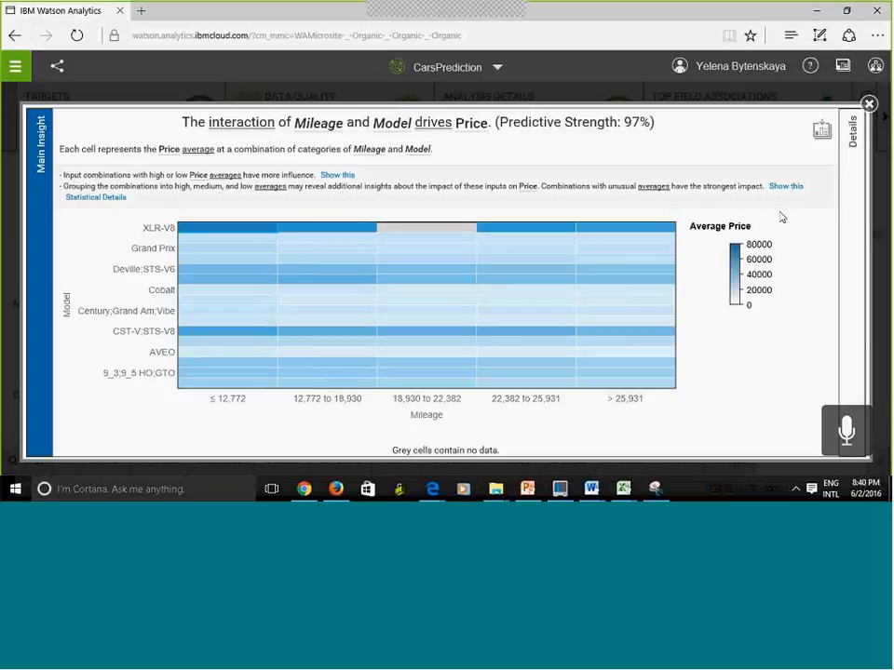
click(574, 280)
mouse_move(191, 233)
- Save the detailed mean price line chart for Mileage and Model to the collection
click(849, 163)
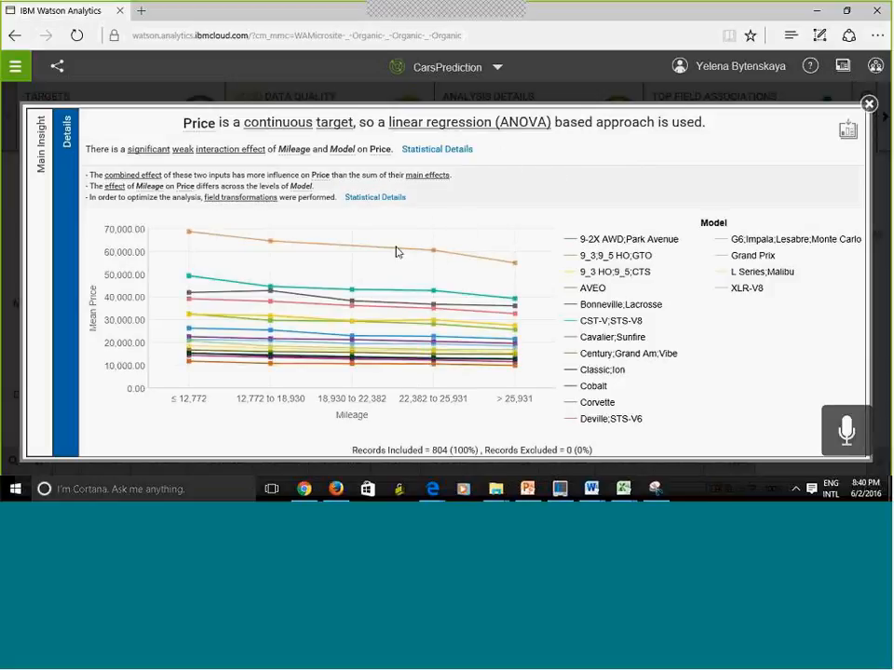
click(40, 130)
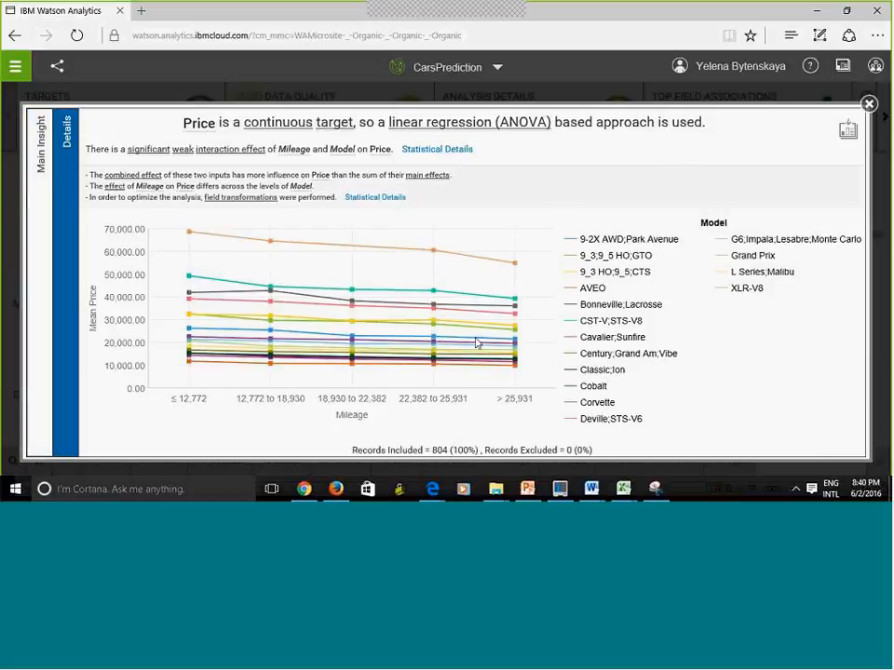
click(848, 133)
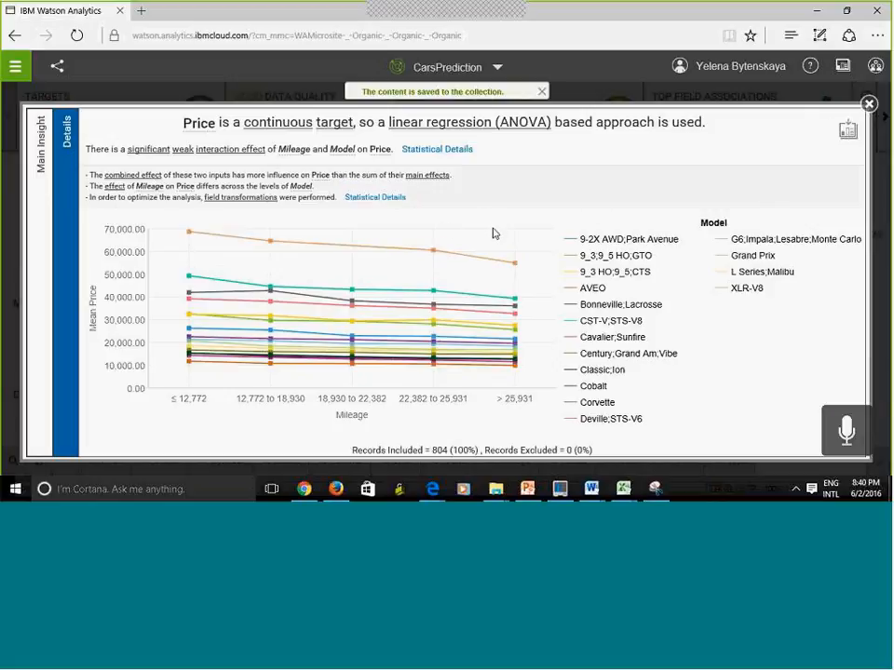
- Read the statistical details on the Mileage and Model field transformations, and close the insight
click(374, 199)
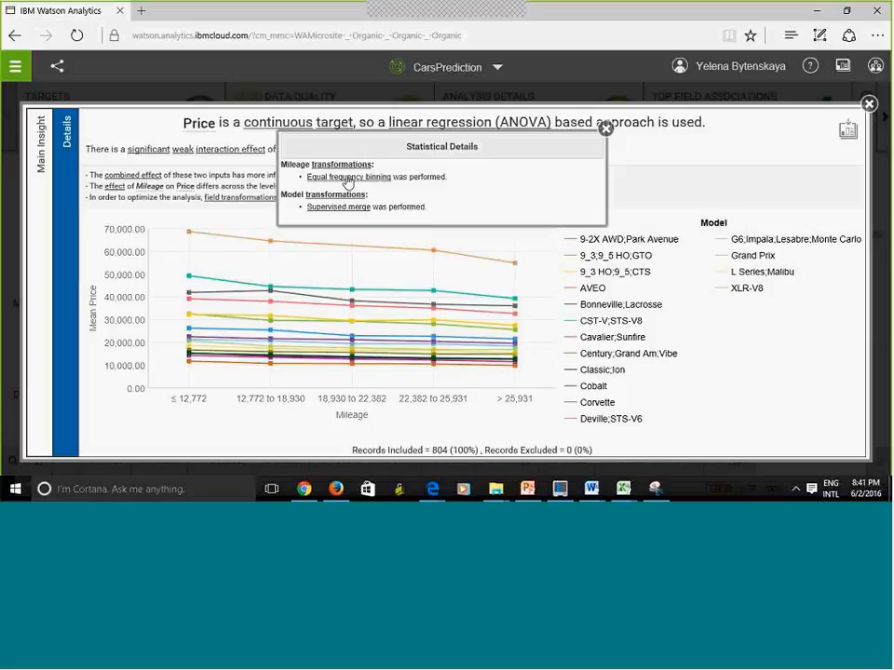
click(605, 131)
click(869, 106)
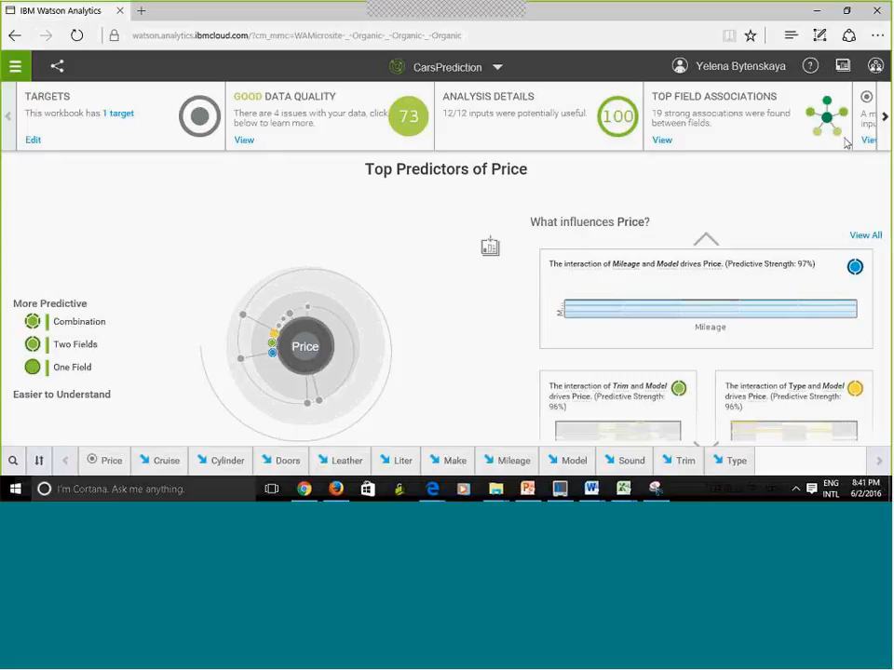
- Check the export option of the Price model and browse all insights on what influences Price
click(885, 119)
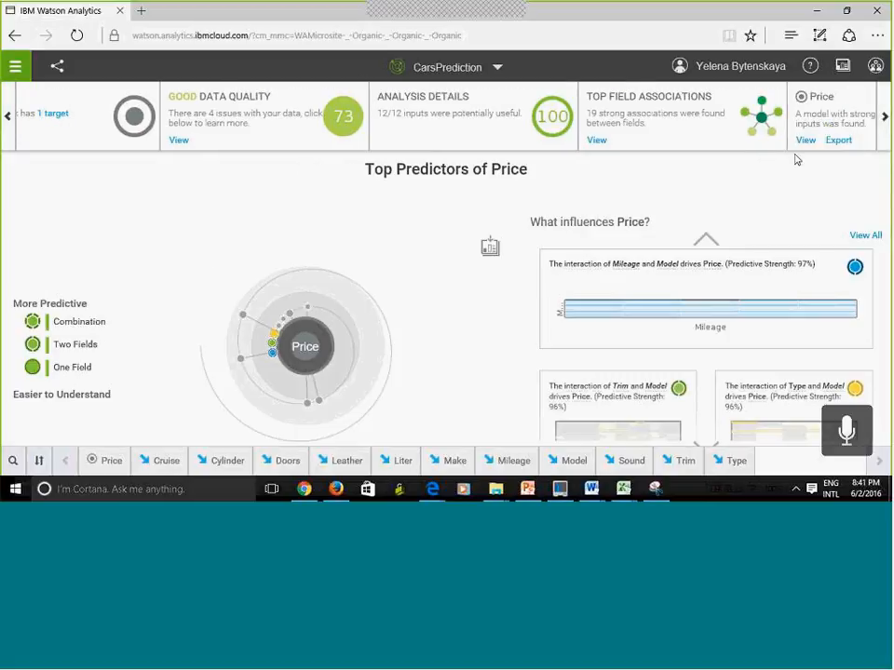
click(839, 141)
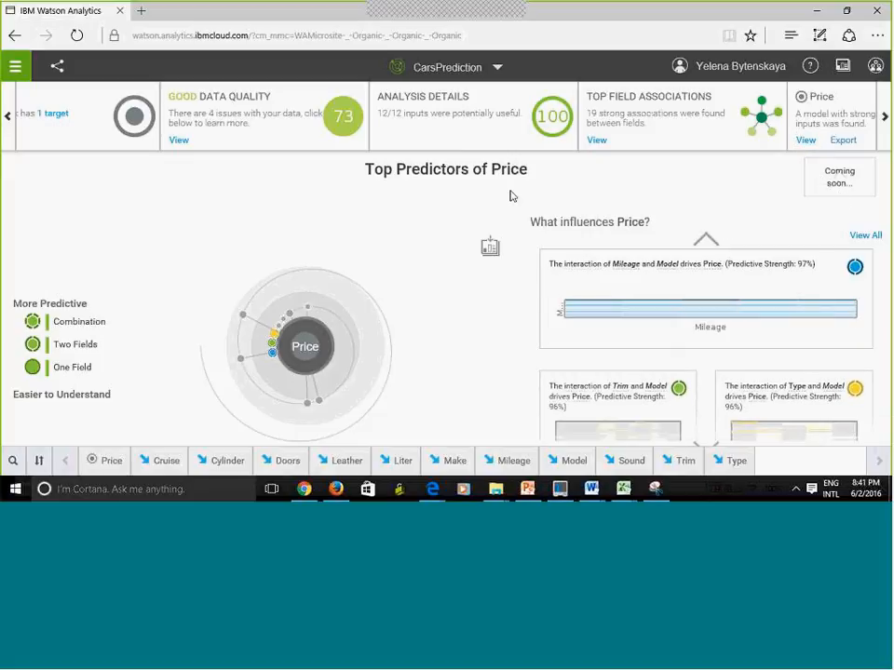
click(864, 236)
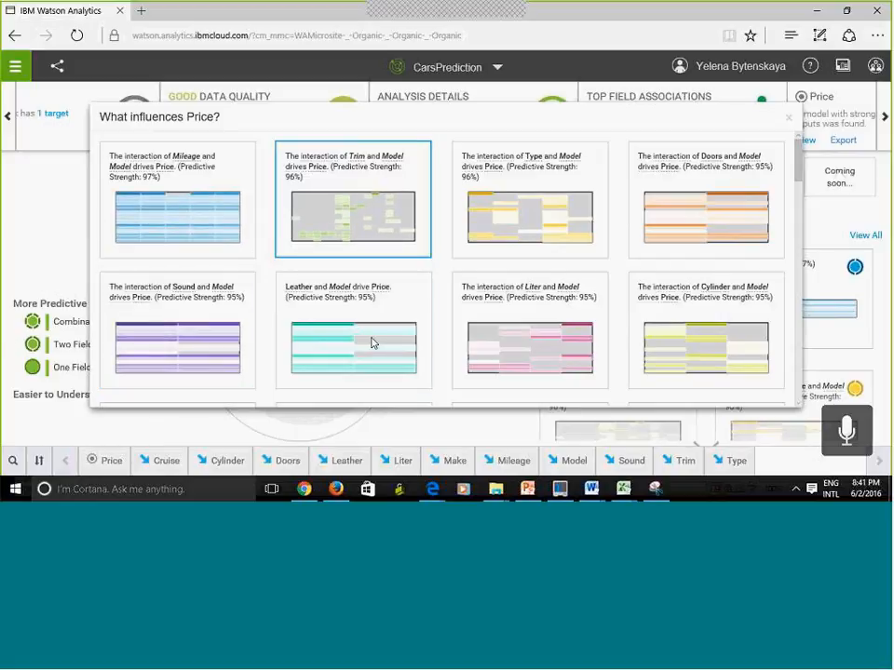
click(787, 121)
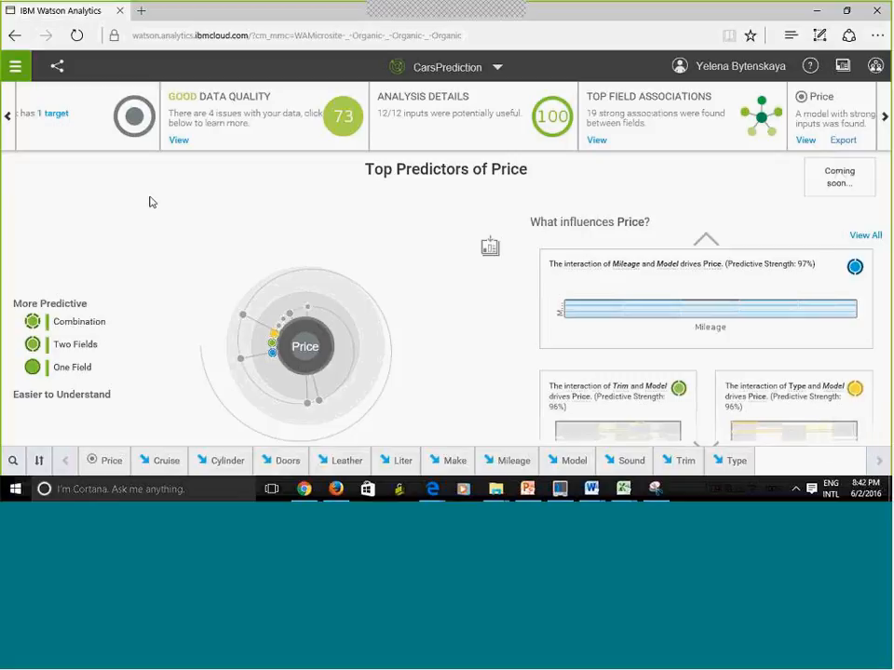
- View the sharing options for the CarsPrediction workbook and close them without sharing
click(58, 69)
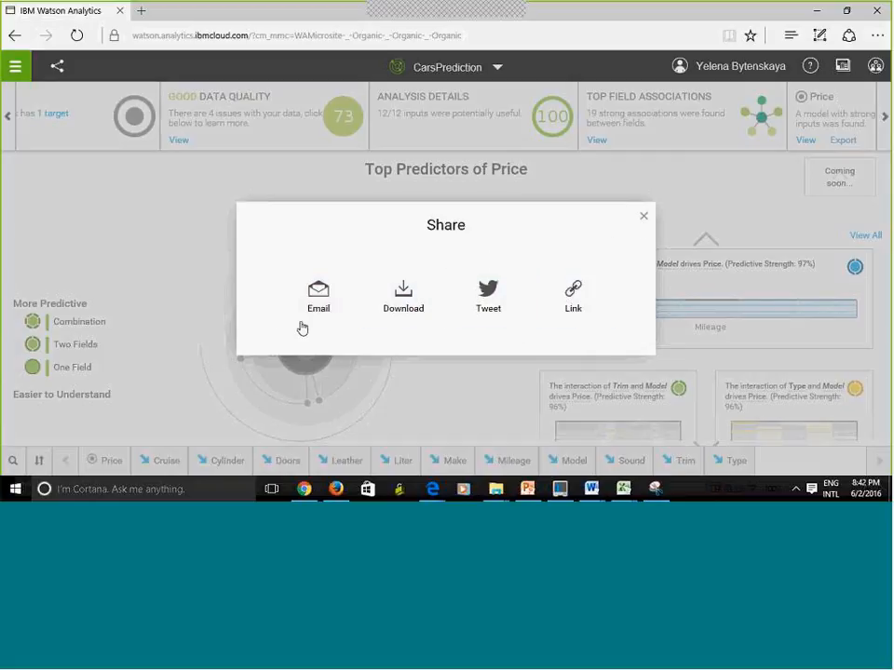
click(643, 221)
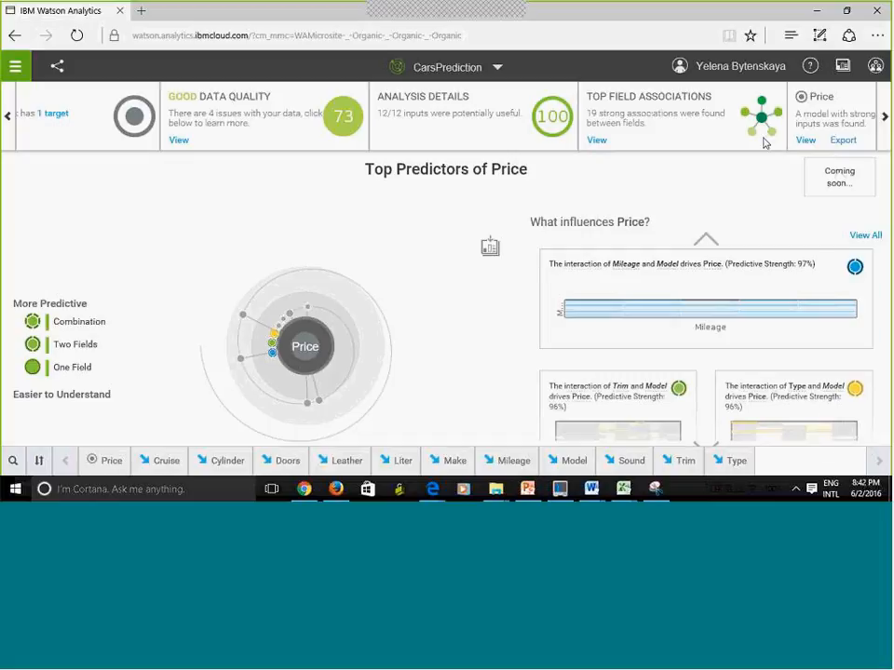
- Consult the product documentation on creating and opening a prediction under Predict, and return to the top-level topic list
click(810, 73)
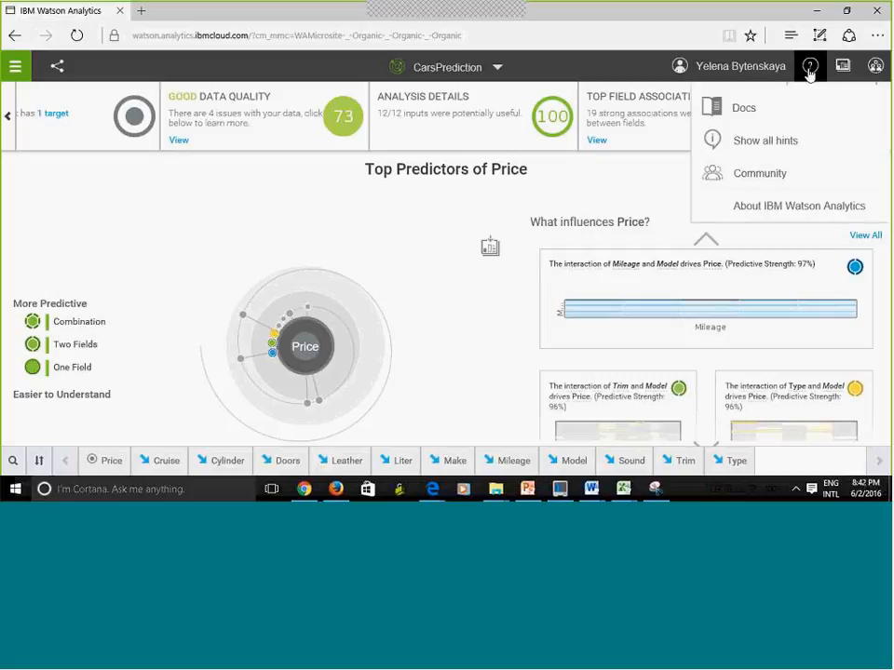
click(742, 112)
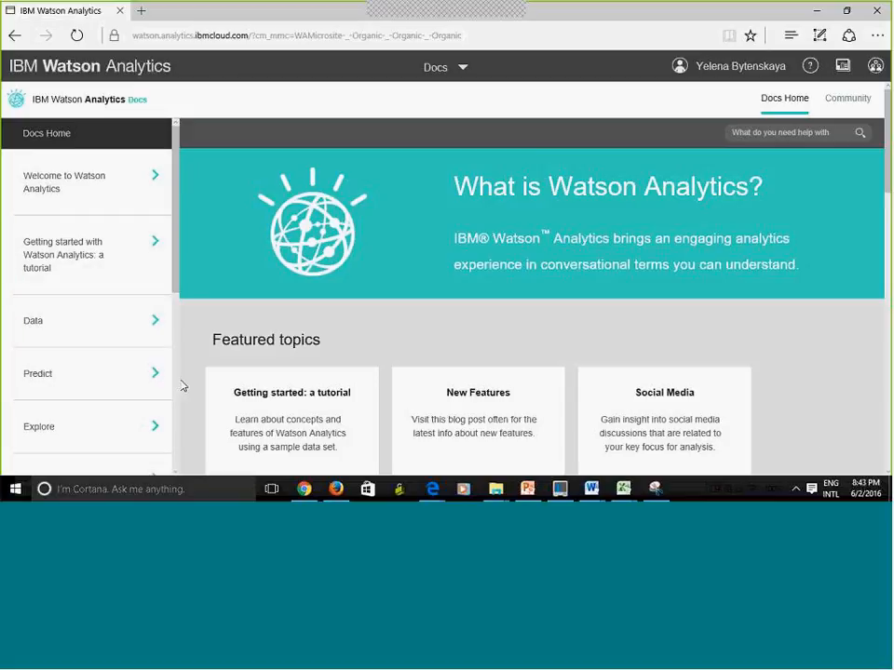
click(129, 383)
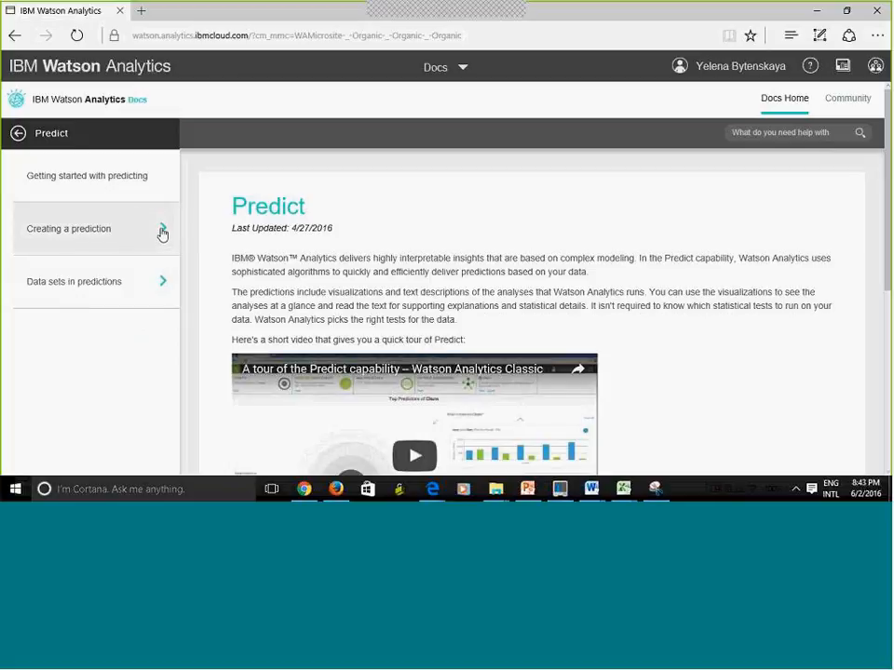
click(162, 233)
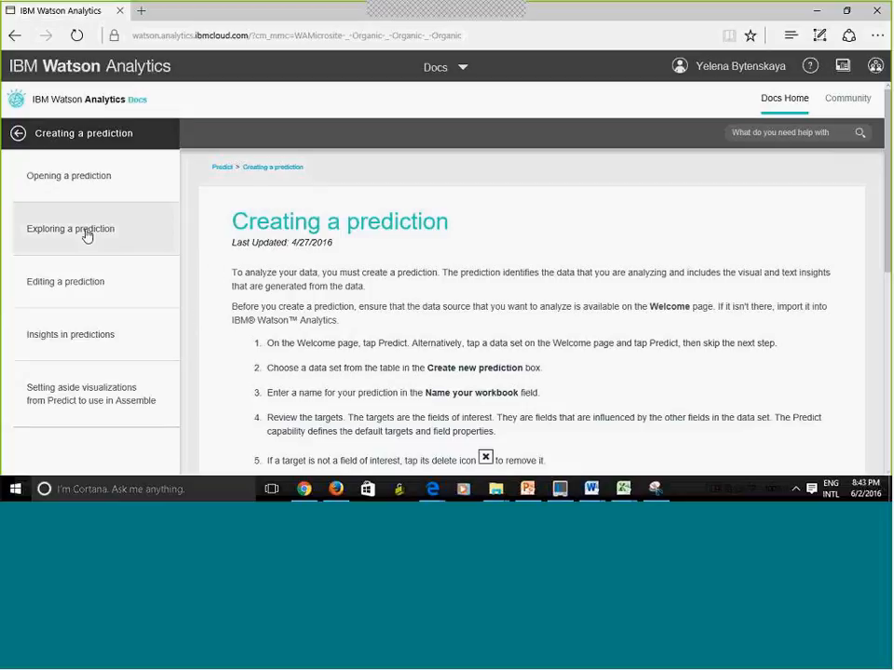
click(83, 186)
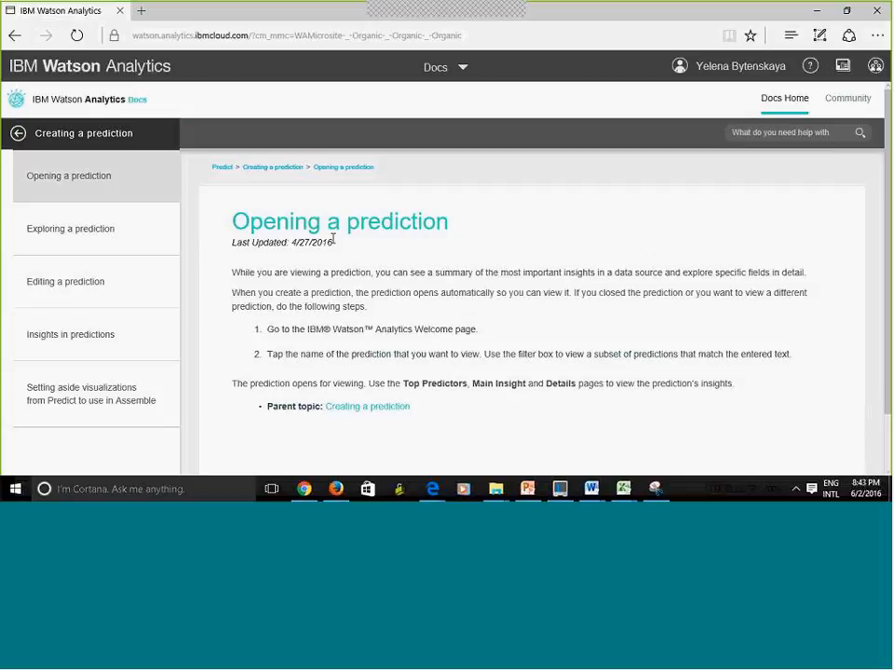
click(17, 133)
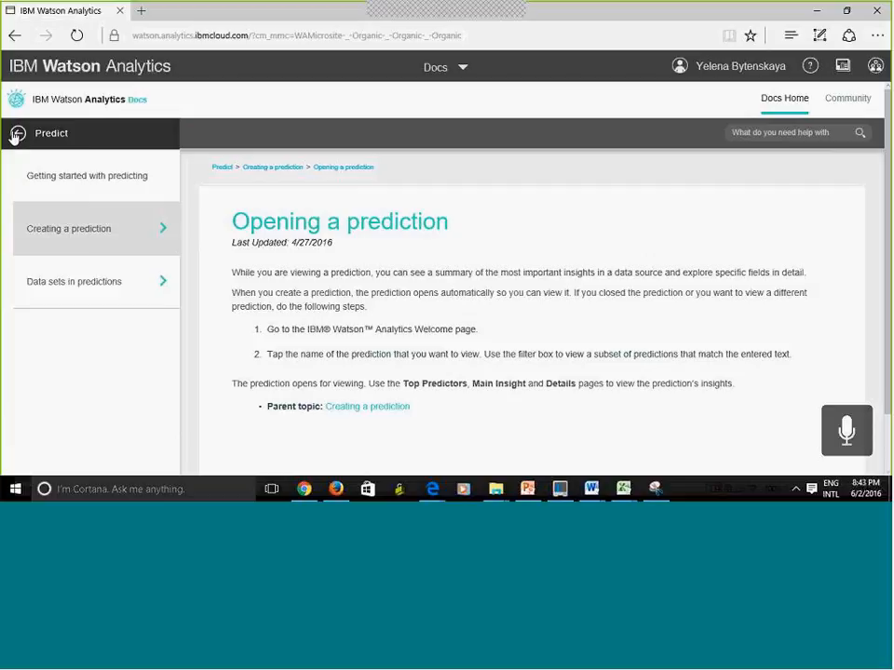
click(17, 133)
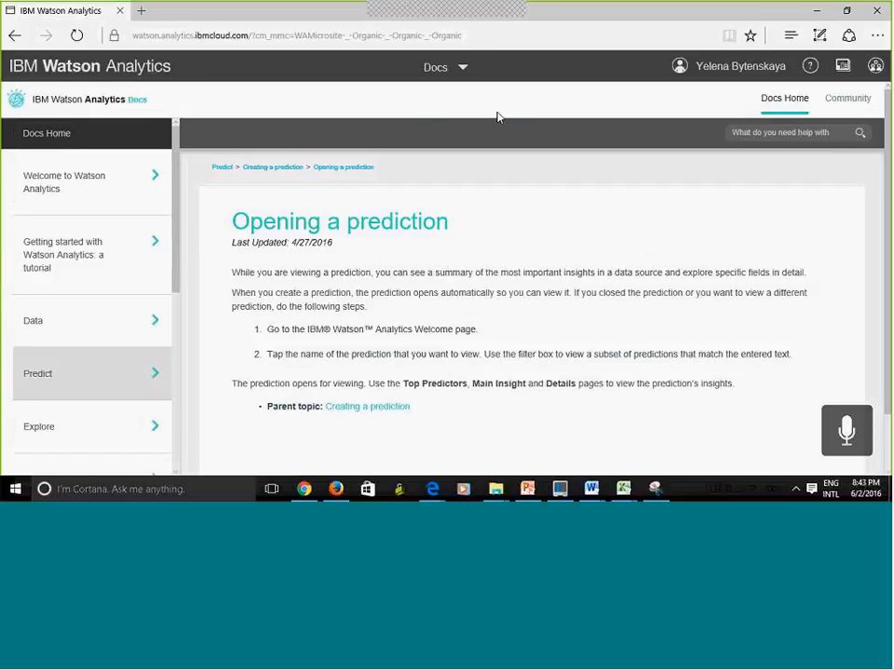
- Return to the Welcome page and remove Docs from the list of open items
click(465, 73)
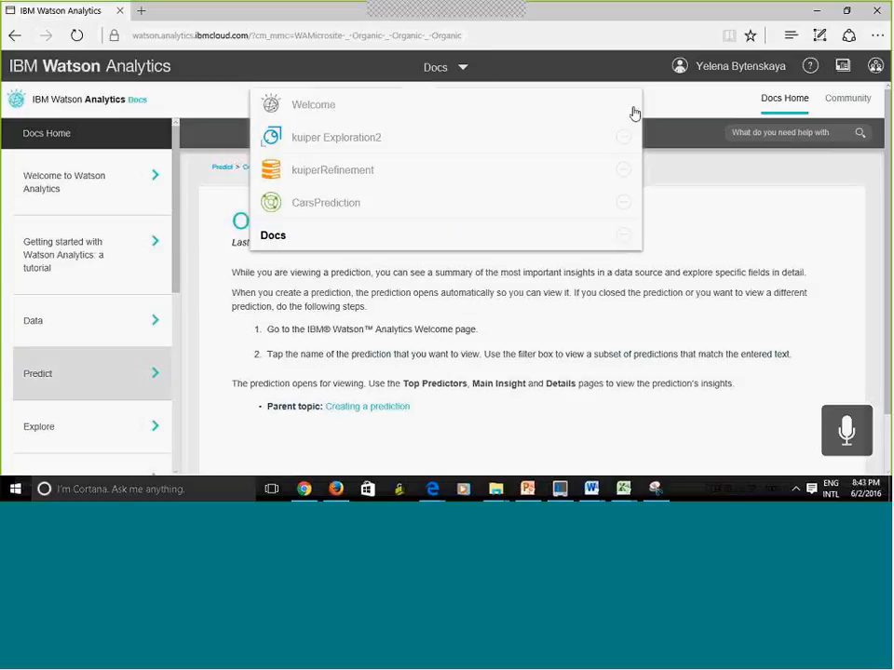
click(303, 115)
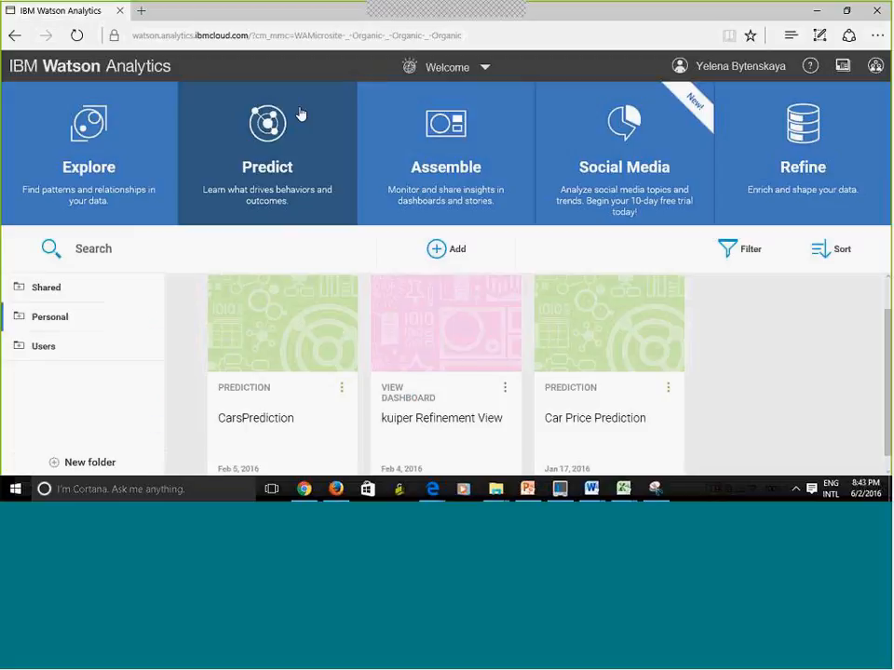
click(483, 72)
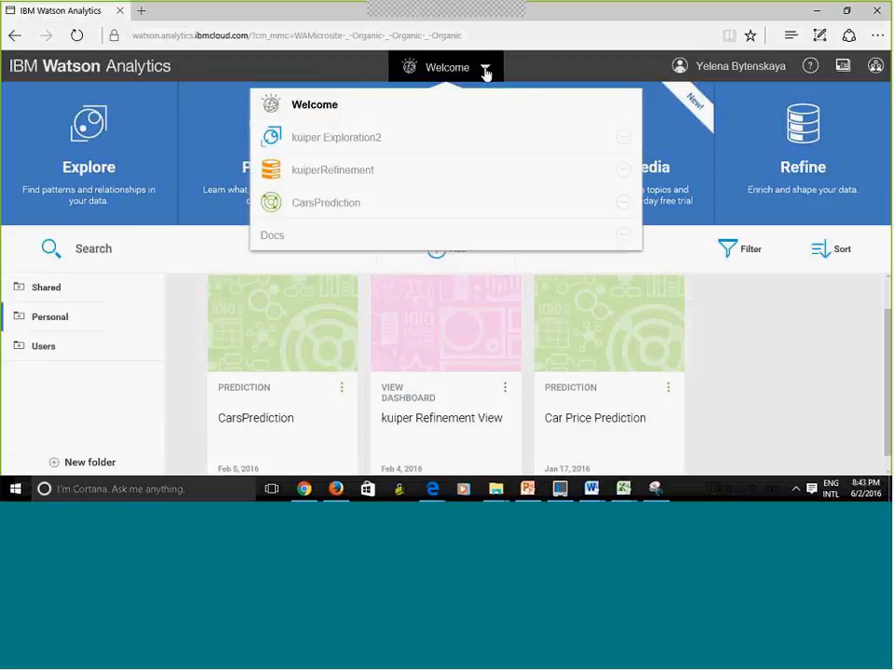
click(623, 239)
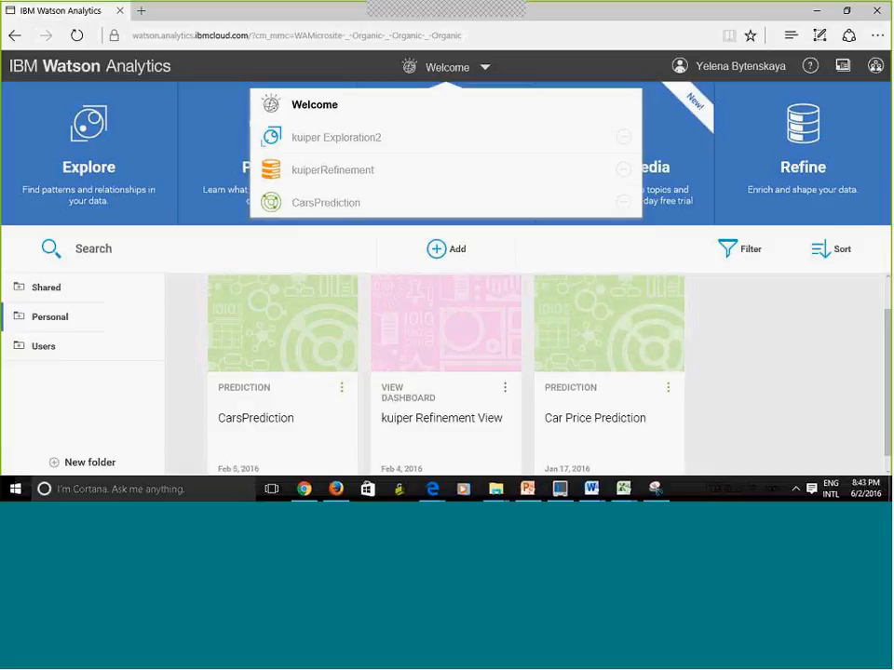
click(756, 378)
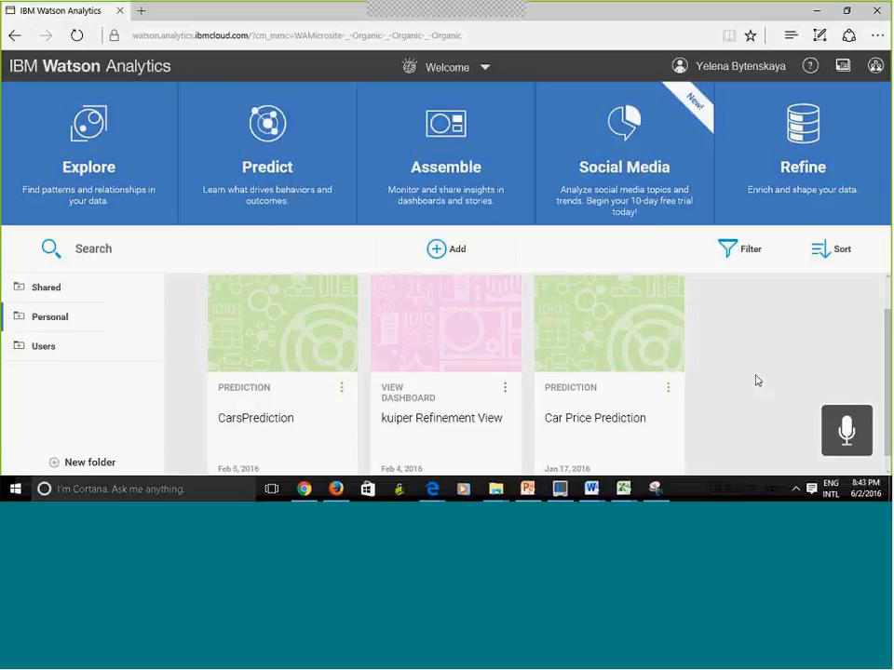
- Look through the items in the Car Prices Analysis folder and in the whole Personal area
scroll(889, 377, up, 1)
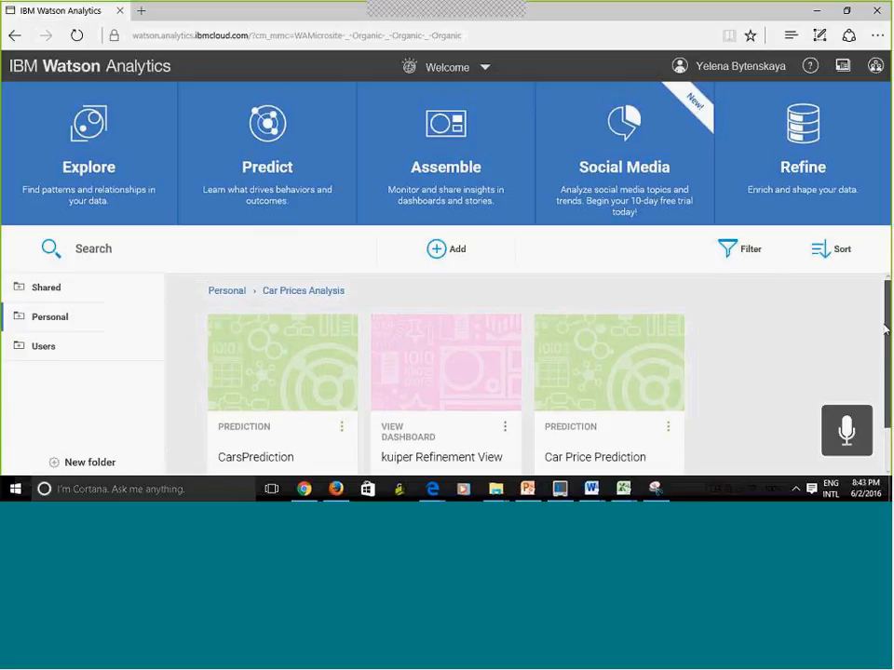
scroll(885, 369, down, 1)
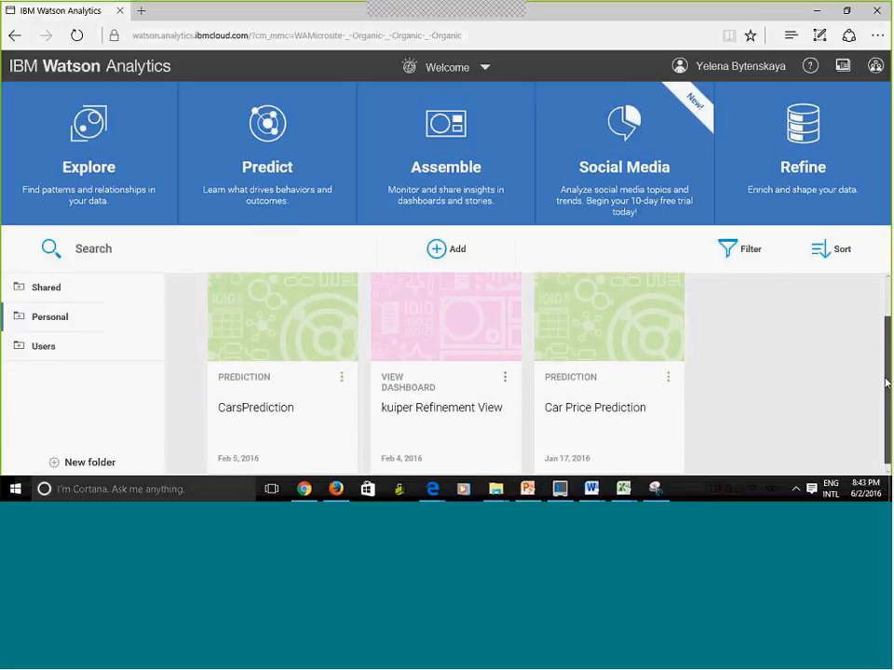
scroll(886, 383, up, 1)
click(41, 320)
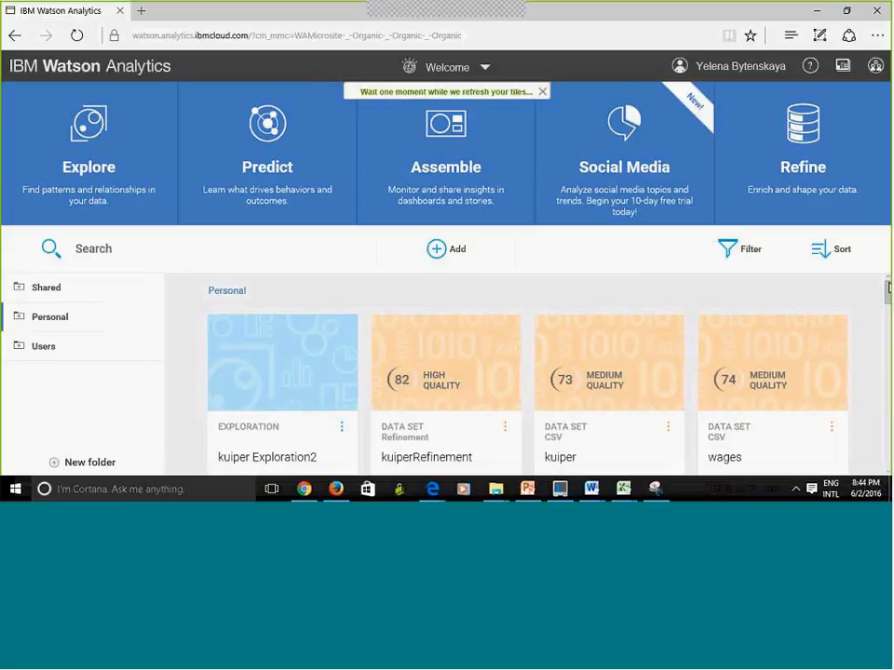
scroll(887, 286, down, 5)
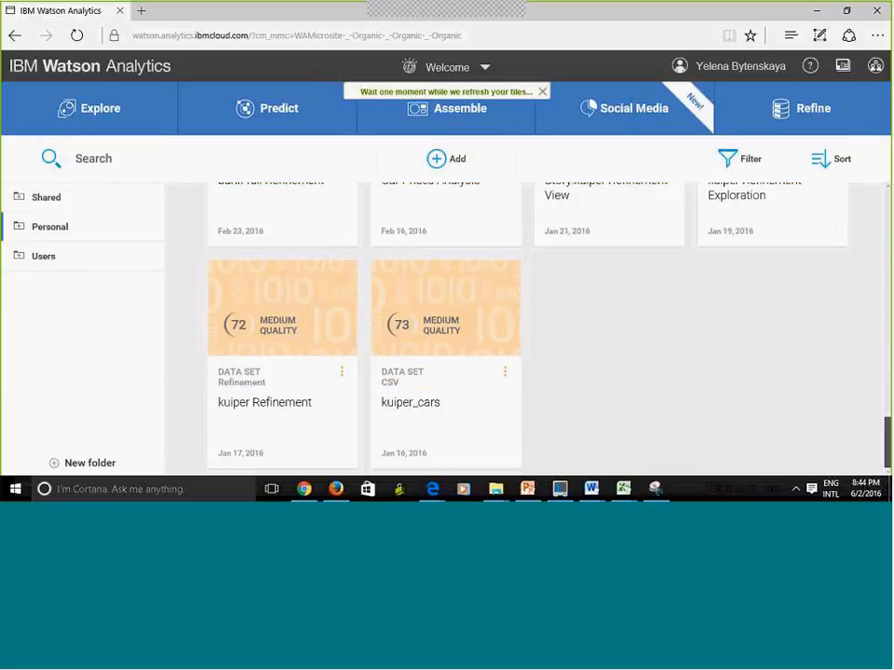
scroll(521, 326, up, 5)
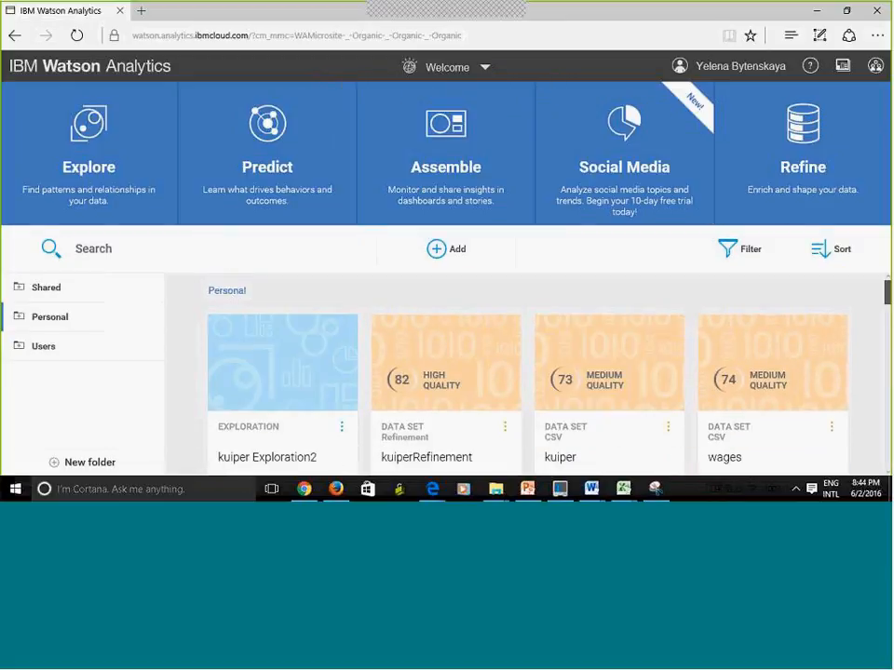
- Try to create a folder named Assignment2 in the Personal area
click(74, 466)
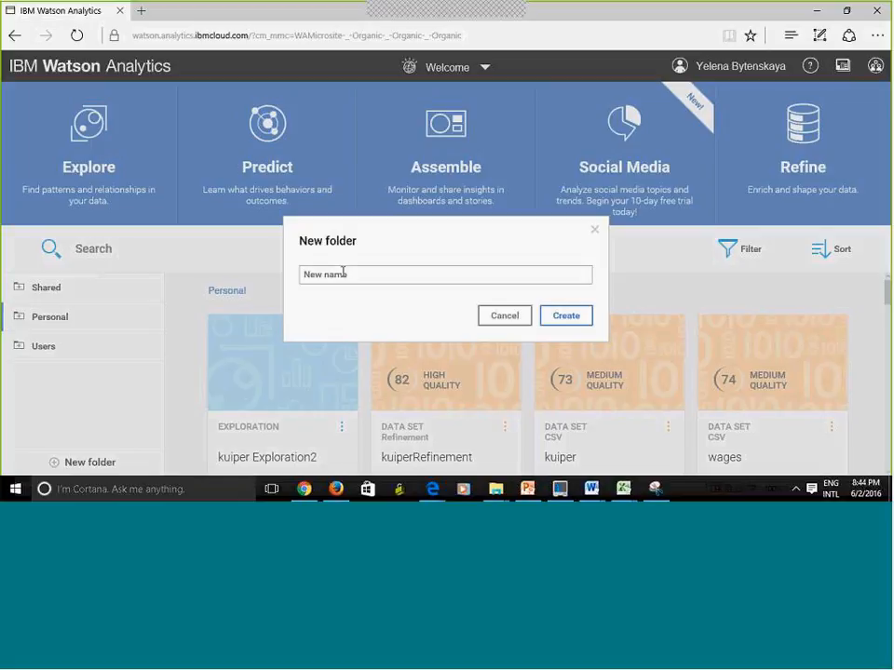
text(Assignment2)
click(578, 313)
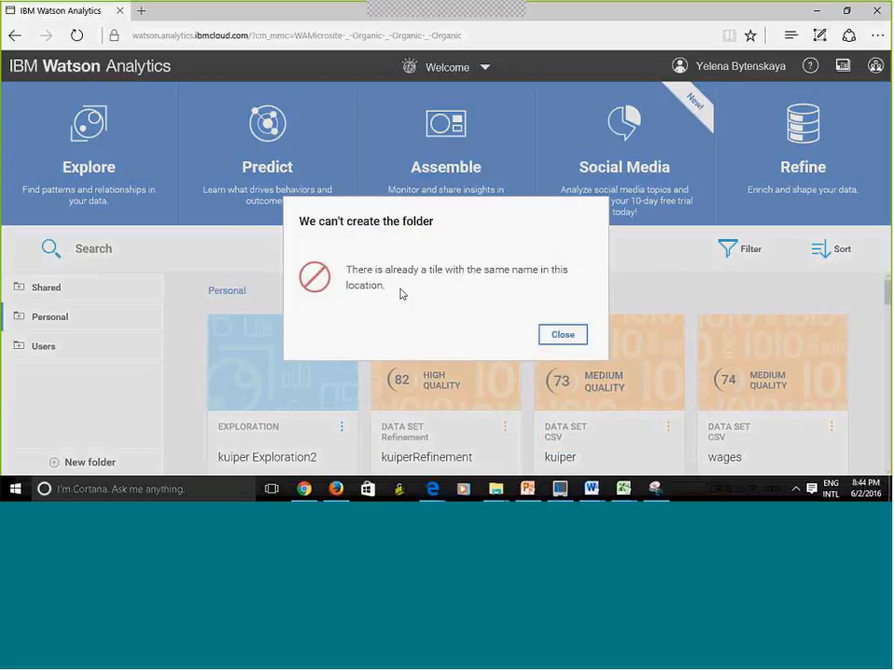
click(568, 337)
click(567, 336)
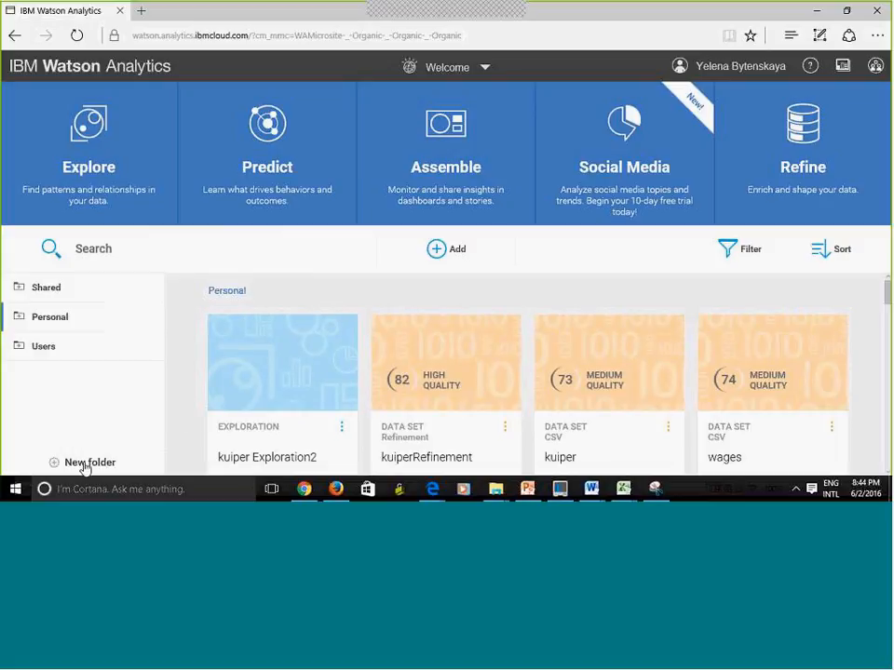
- Create a folder named Homework2 in the Personal area
click(83, 463)
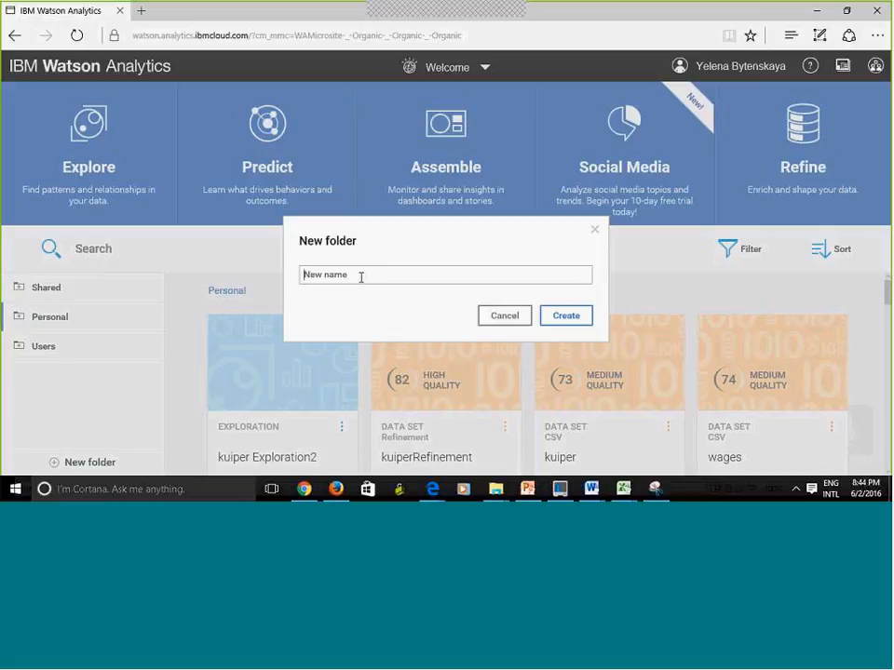
text(A)
key(BackSpace)
text(Homework2)
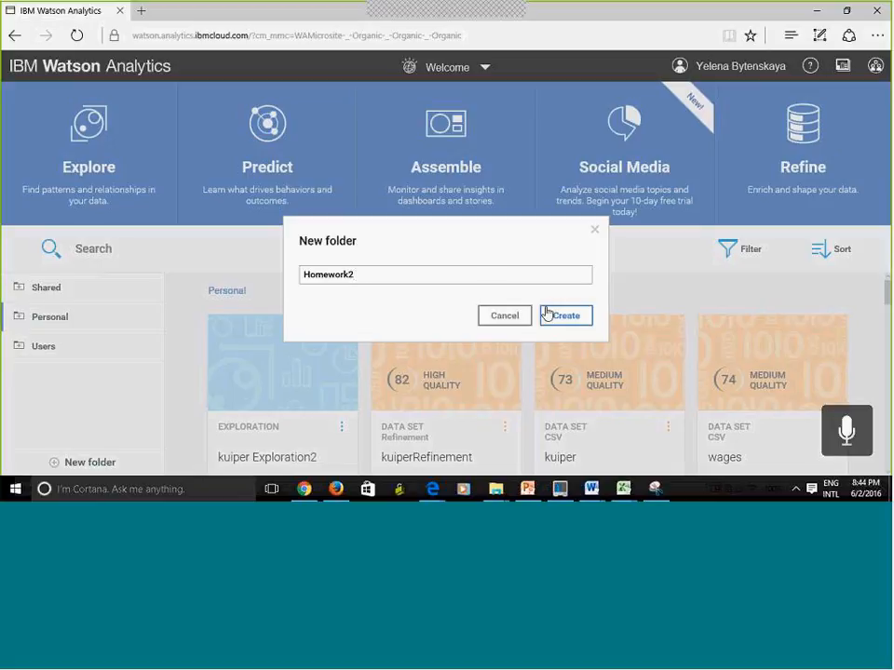
click(579, 316)
- Browse all tiles in the Personal area for the Assignment2 and Homework2 folders
scroll(620, 294, down, 5)
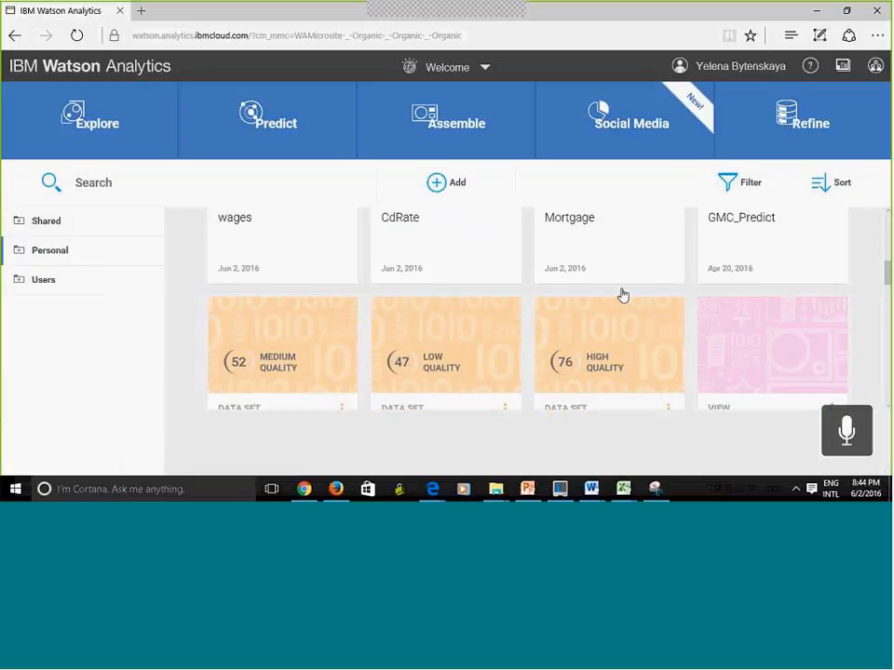
scroll(527, 326, down, 2)
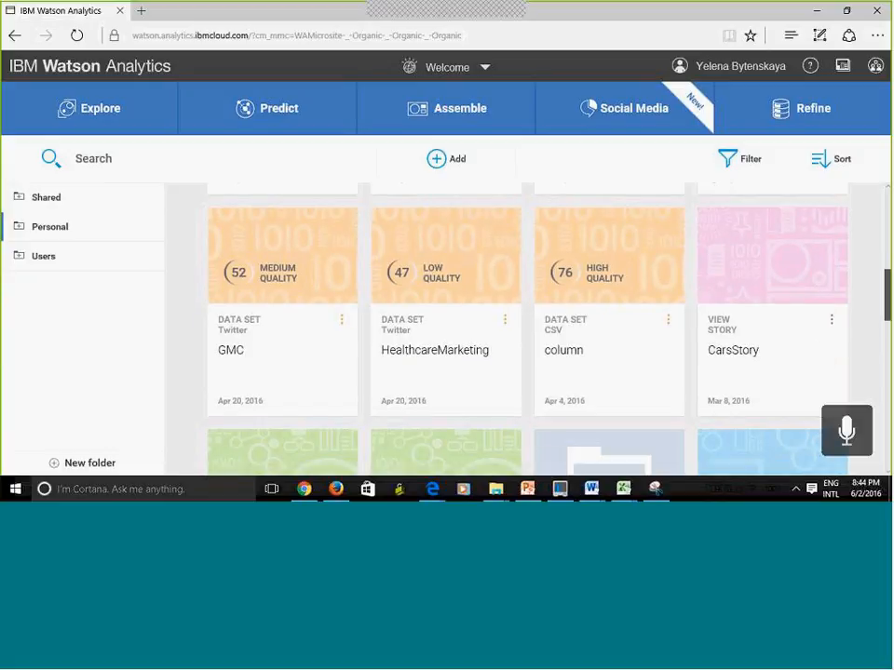
scroll(527, 326, down, 2)
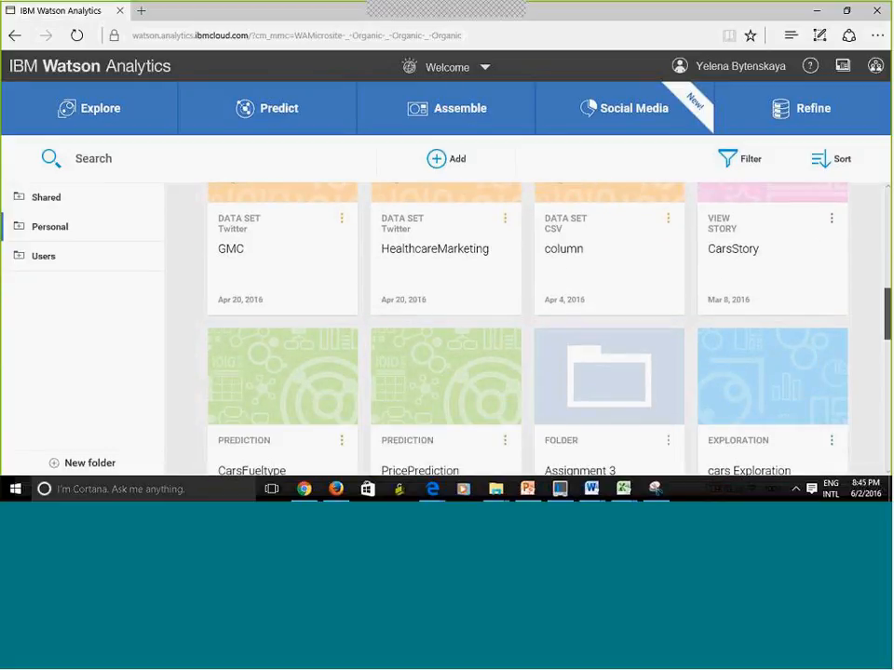
scroll(526, 326, down, 8)
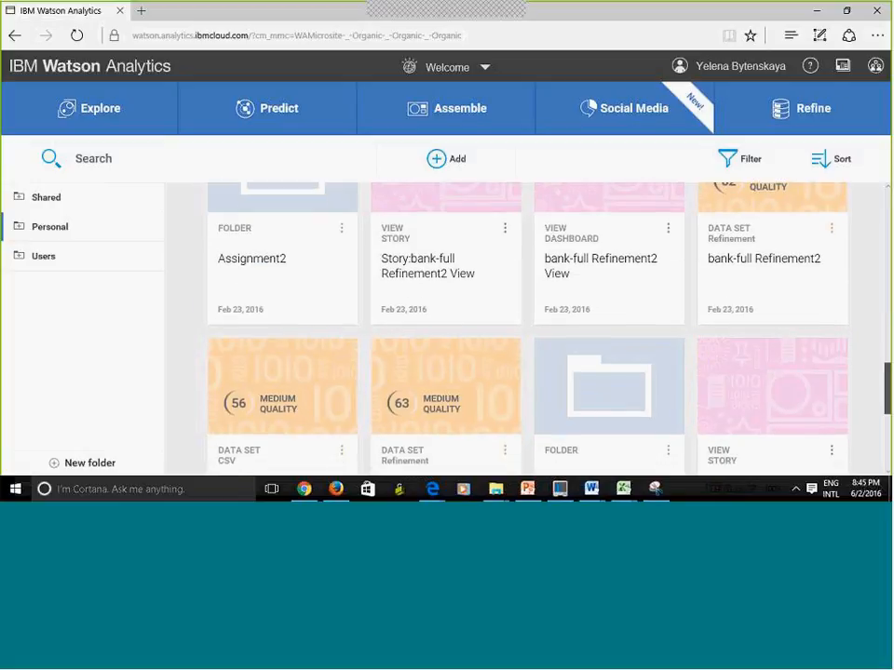
scroll(526, 326, down, 6)
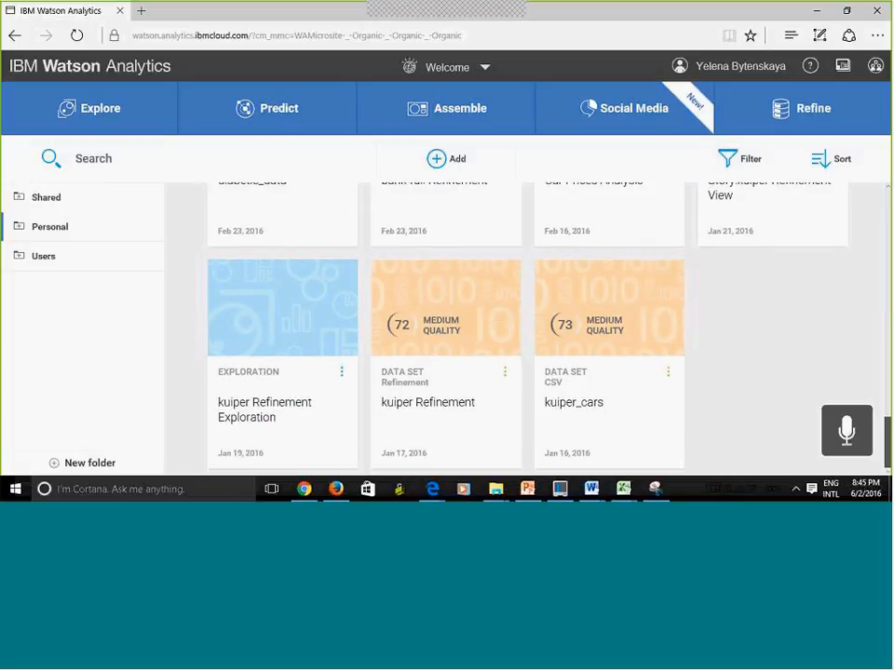
scroll(888, 388, up, 8)
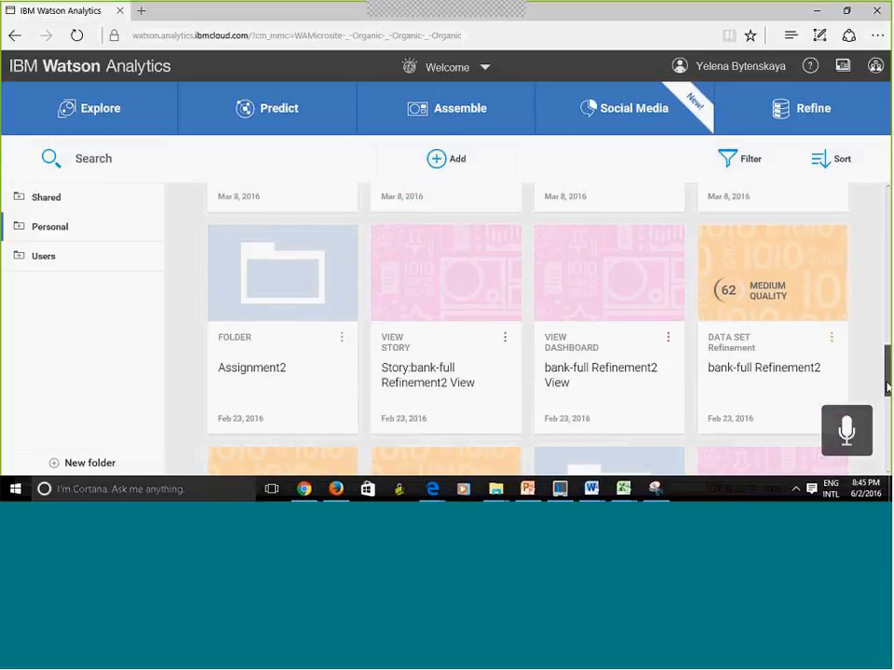
scroll(887, 388, up, 1)
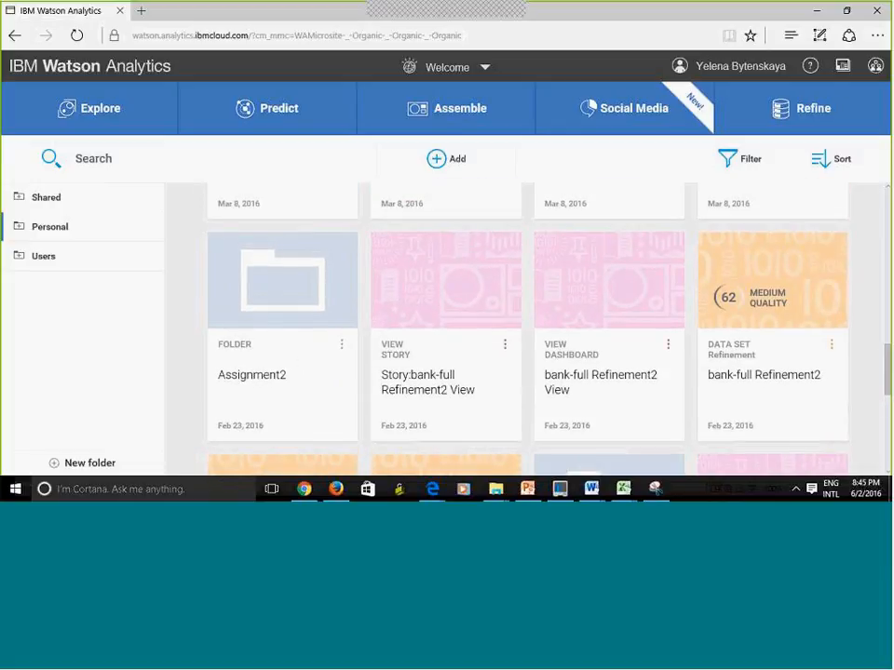
drag(888, 354, 887, 209)
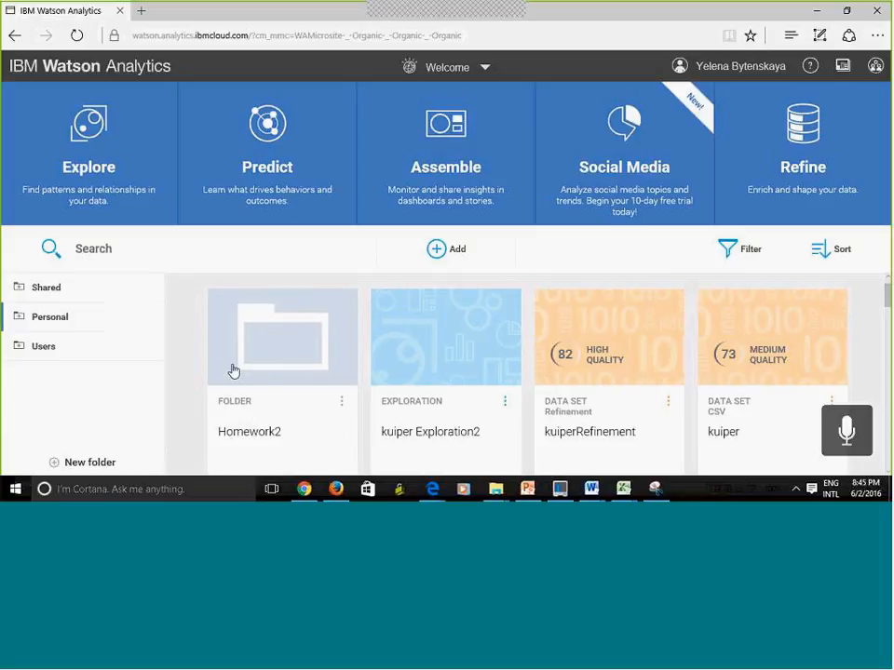
- Move the kuiper Exploration2 exploration into the Homework2 folder under Personal
click(506, 403)
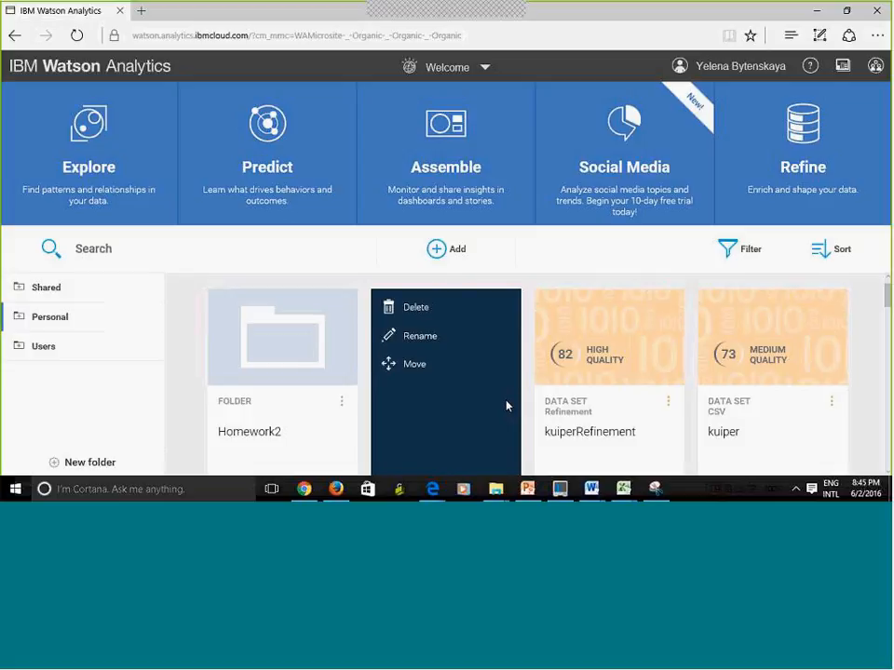
click(404, 372)
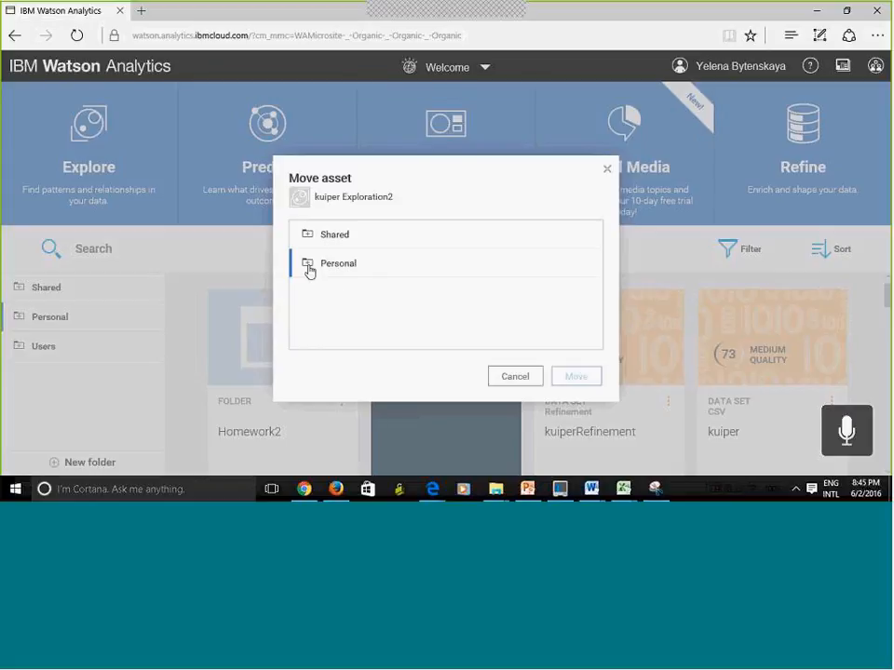
click(310, 267)
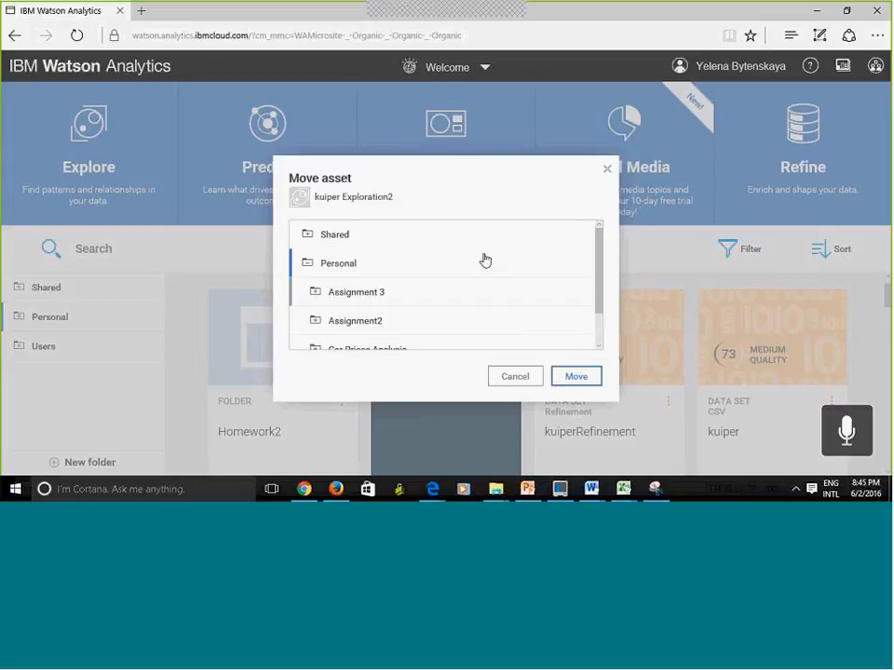
drag(598, 277, 594, 338)
click(586, 336)
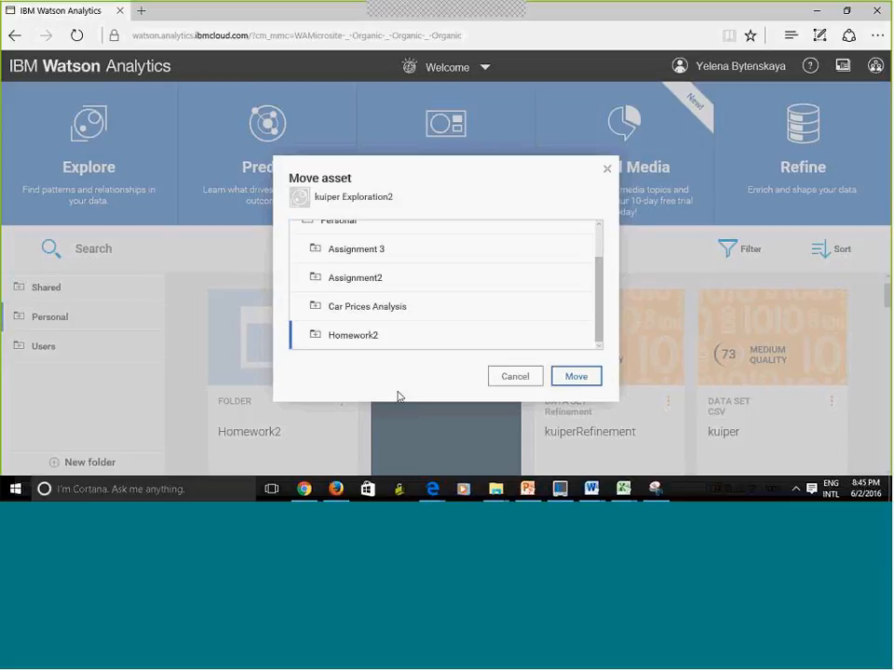
click(587, 375)
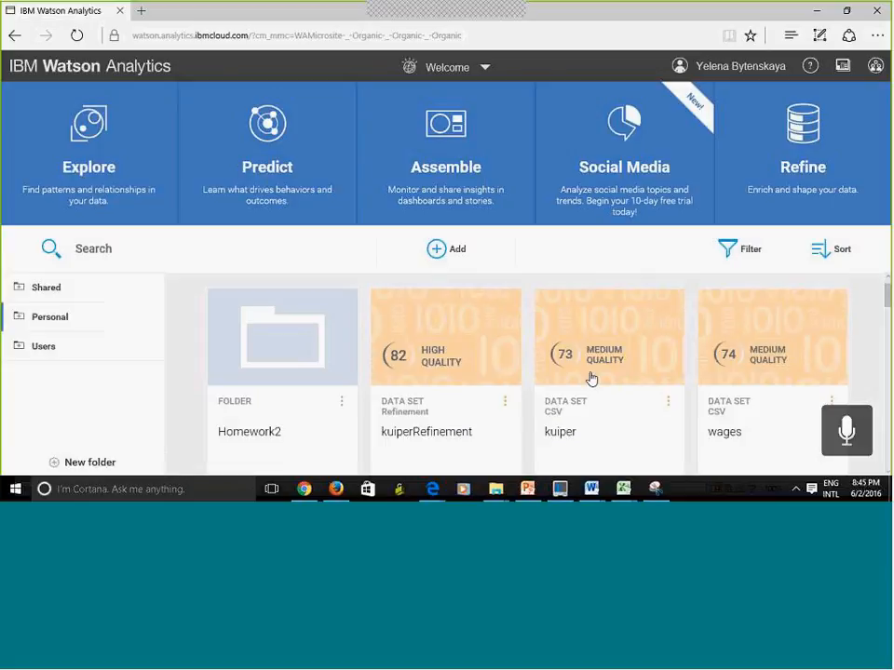
- Check the contents of the Homework2 folder and return to the Personal area
click(299, 363)
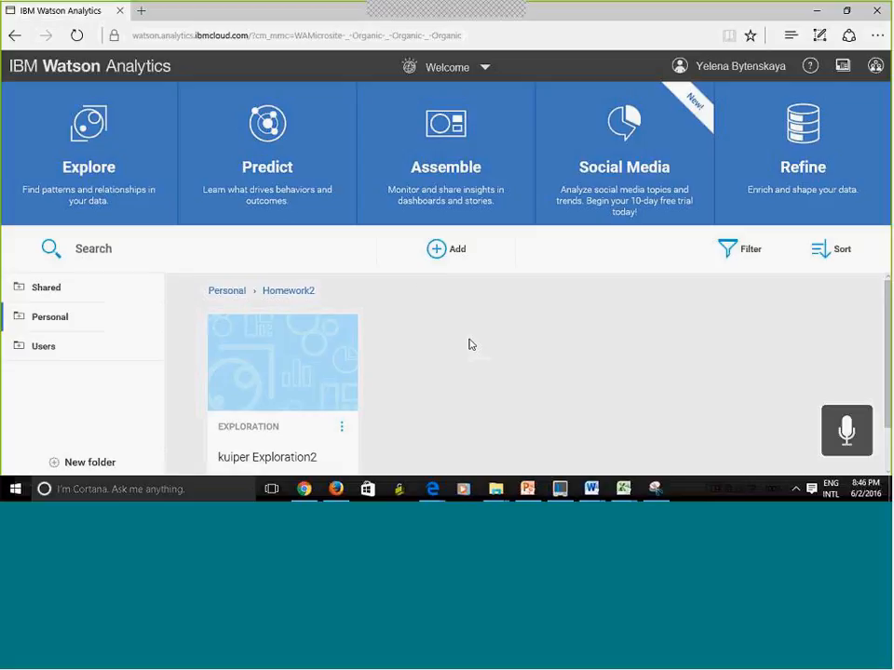
click(224, 292)
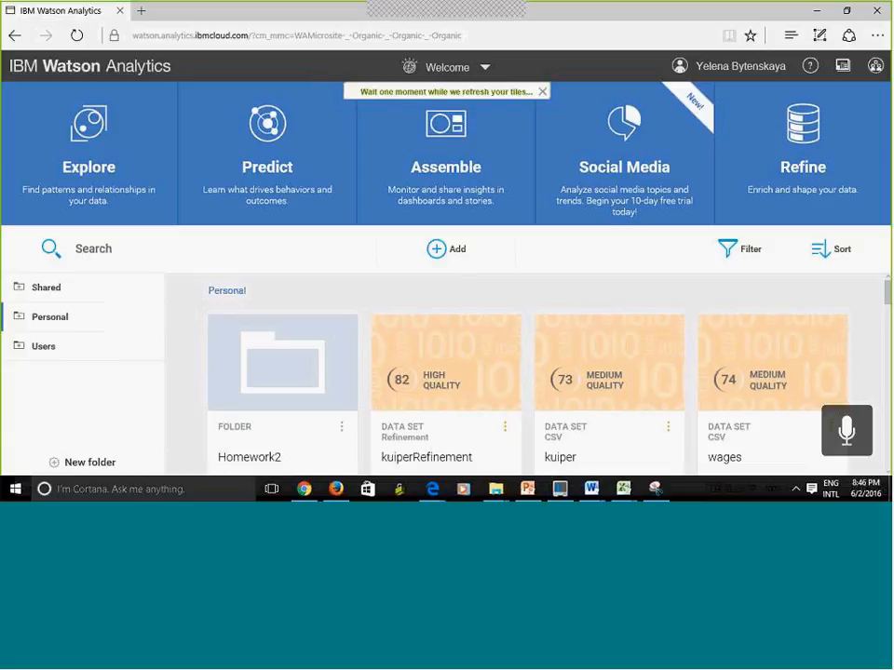
drag(887, 296, 887, 203)
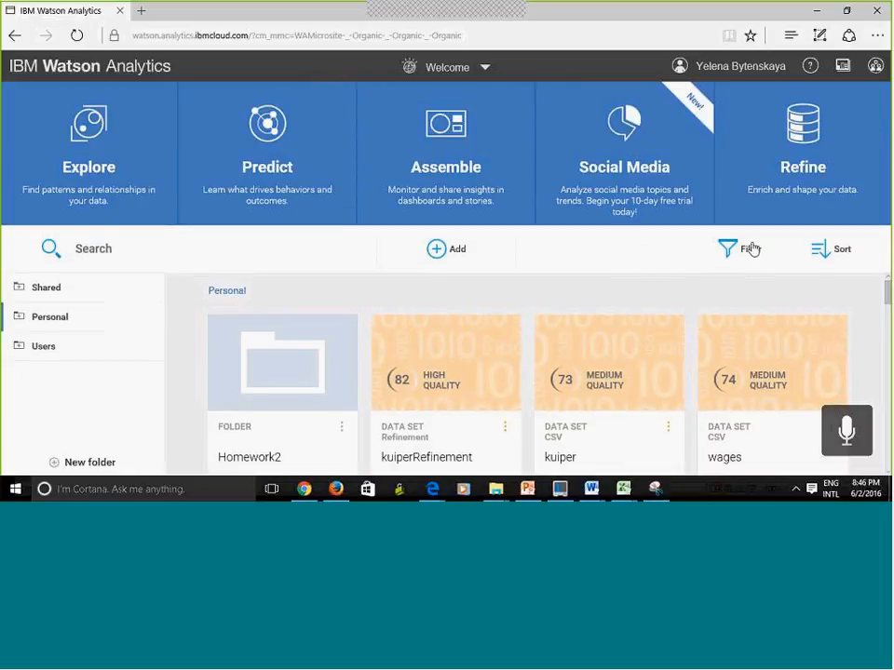
- Filter the Personal tiles by Explorations and Predictions, and remove Explorations from the filter
click(753, 253)
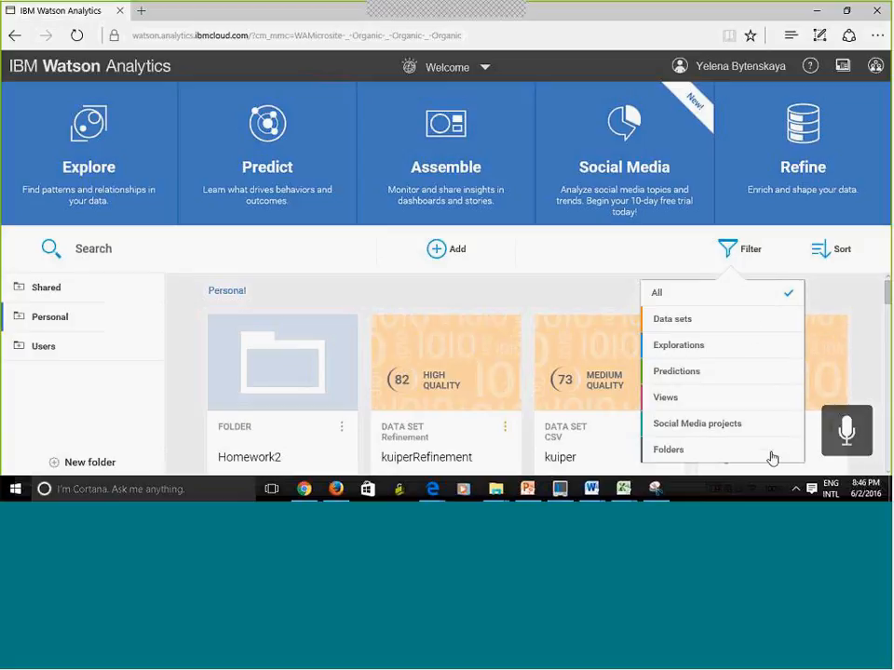
click(791, 345)
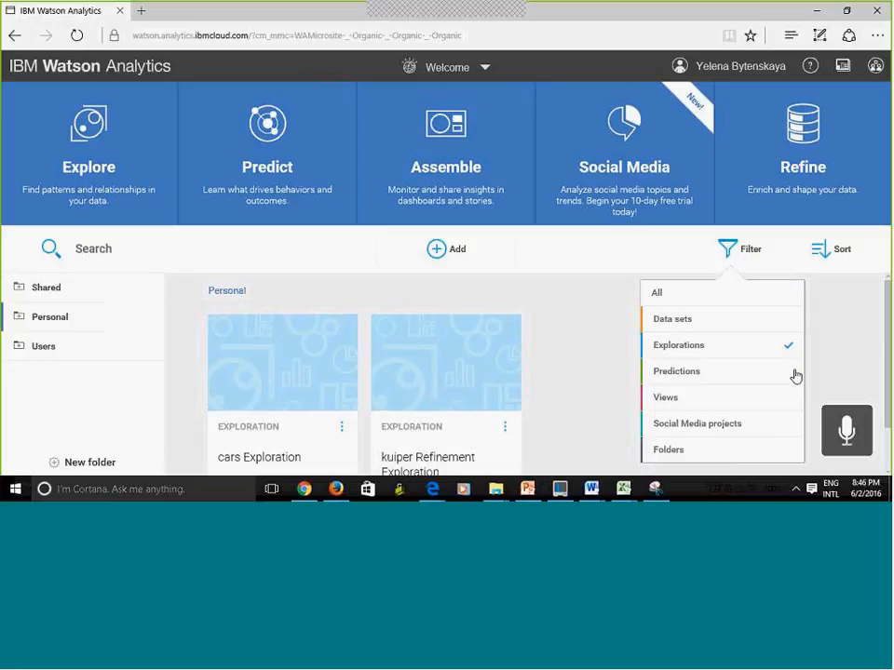
click(790, 373)
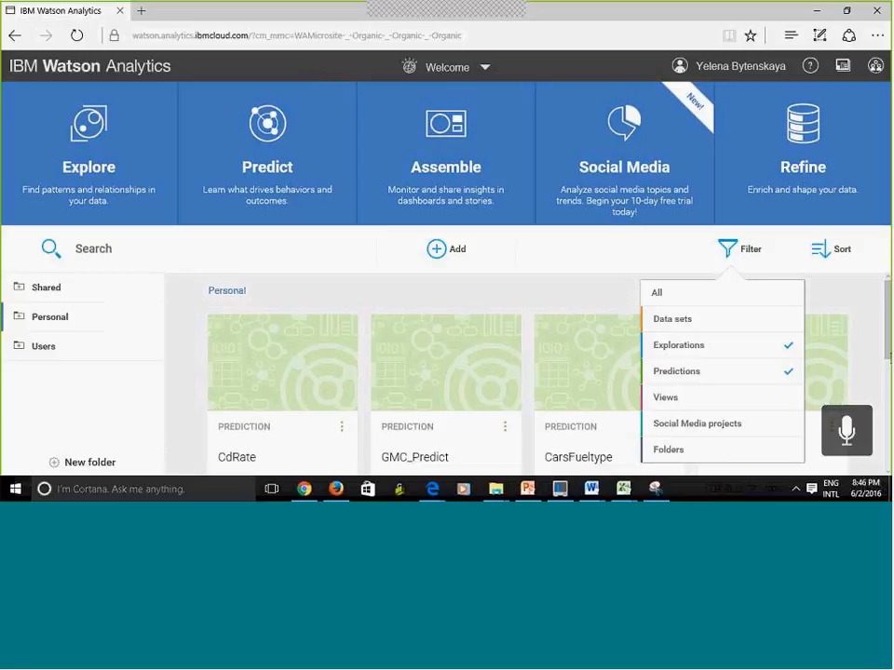
click(787, 350)
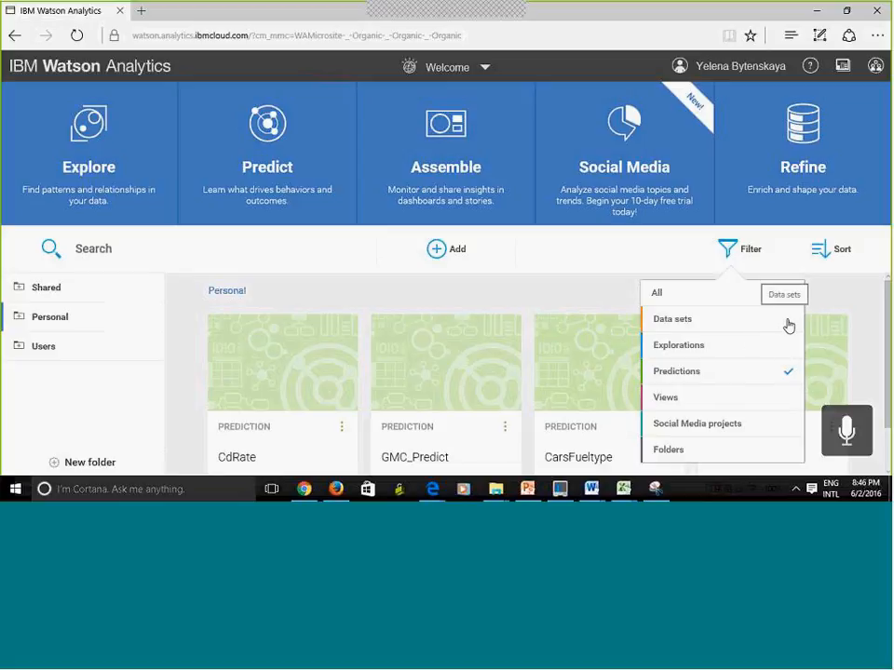
- Change the filter to show only Data sets and Folders, and open the Homework2 folder
click(787, 322)
click(787, 373)
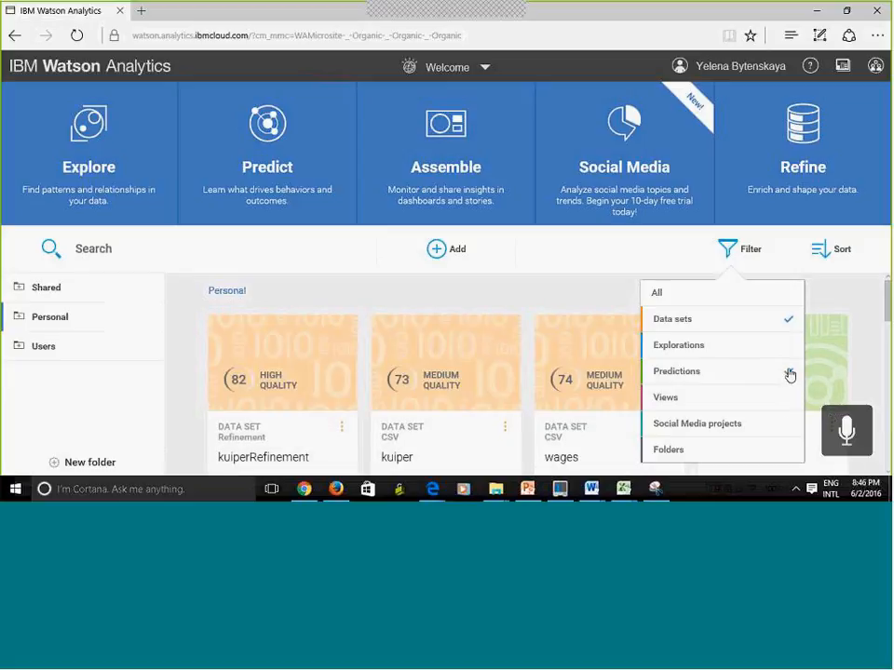
click(791, 375)
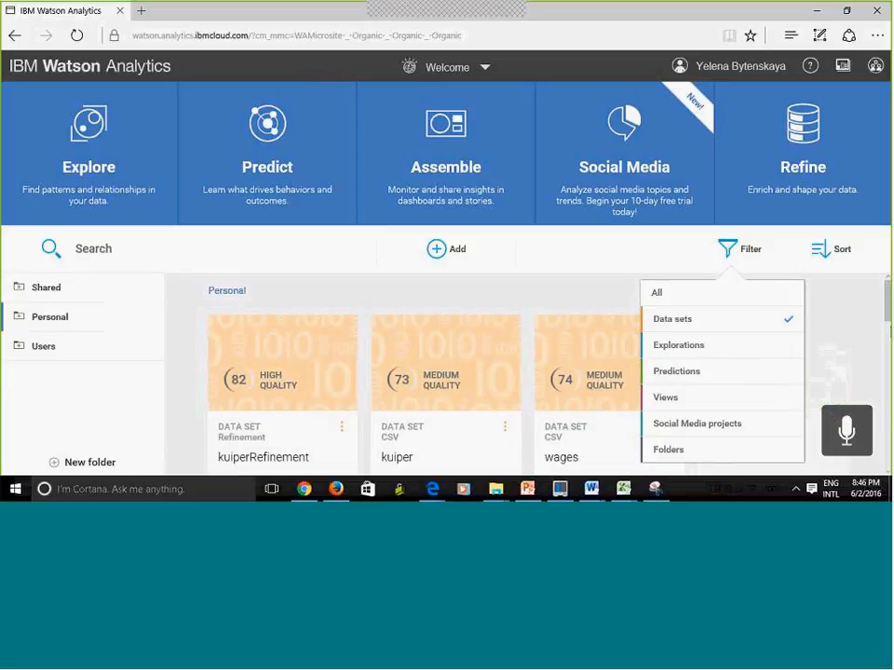
click(785, 452)
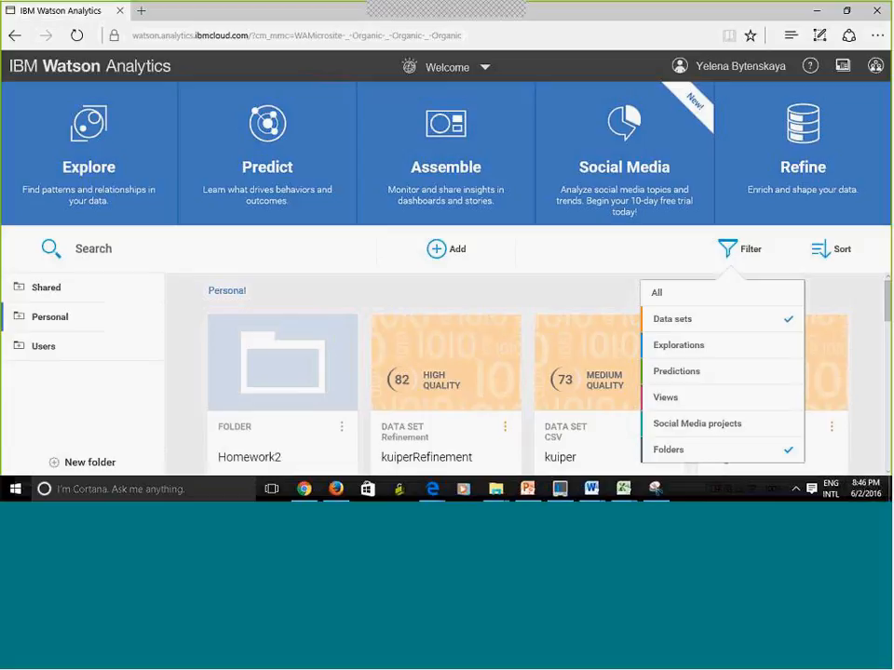
click(862, 313)
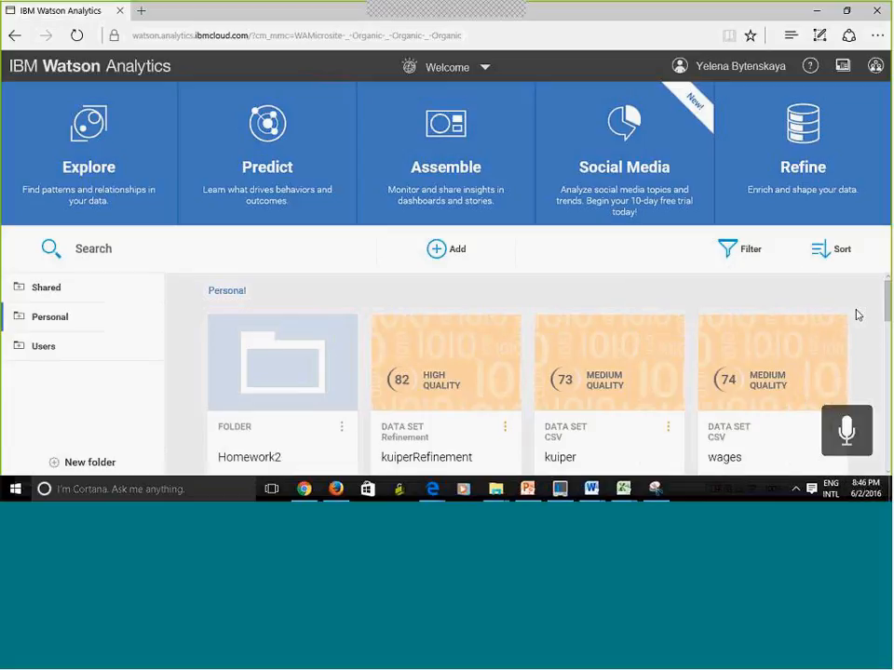
click(289, 390)
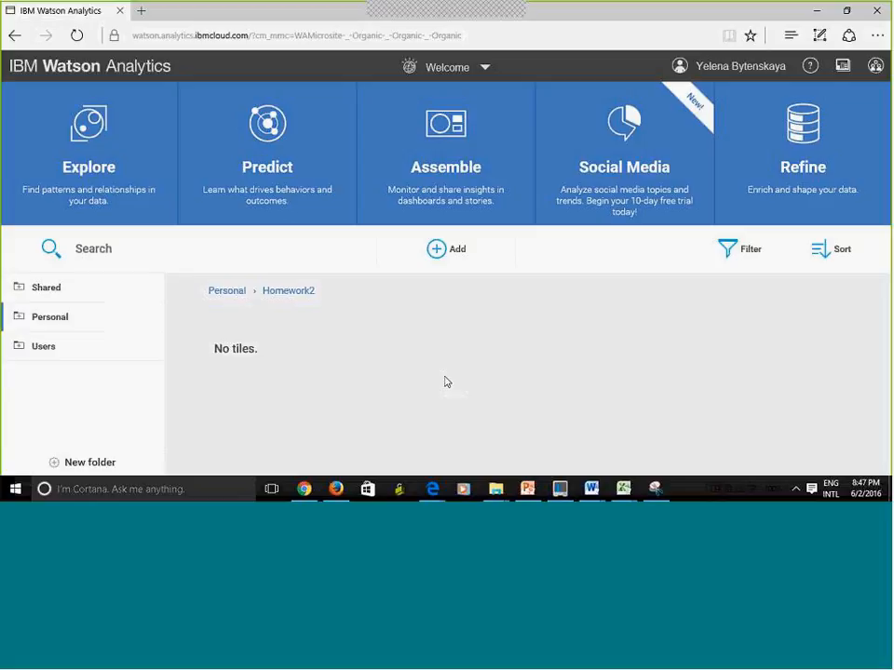
- Add Explorations to the tile filter in the Homework2 folder, and reset the filter to All
click(726, 248)
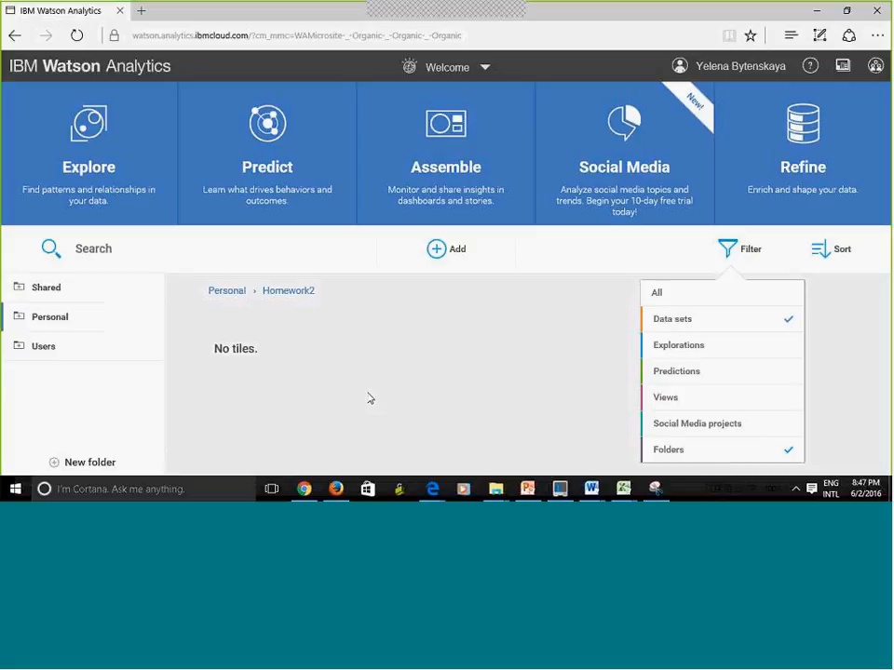
click(444, 332)
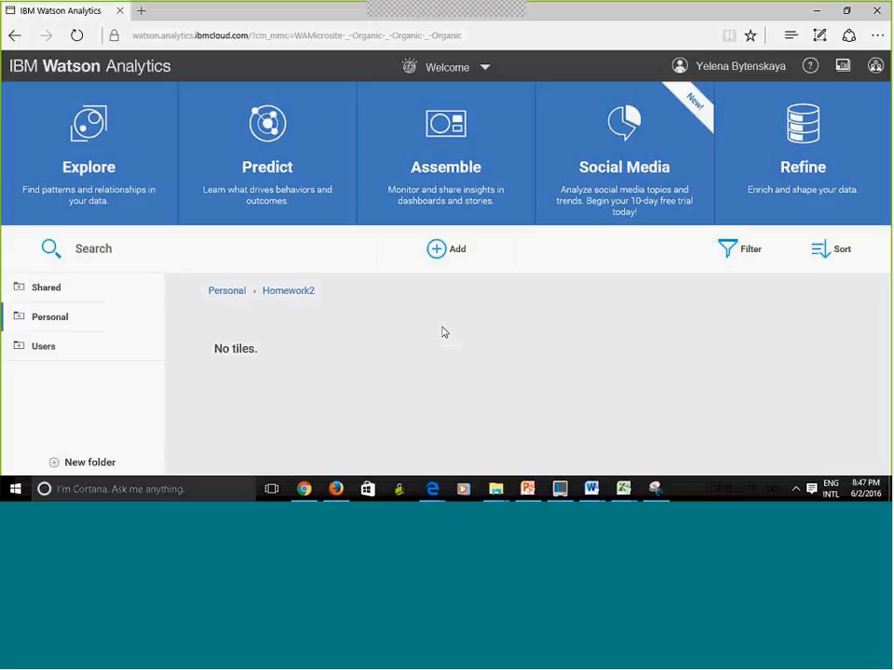
click(756, 249)
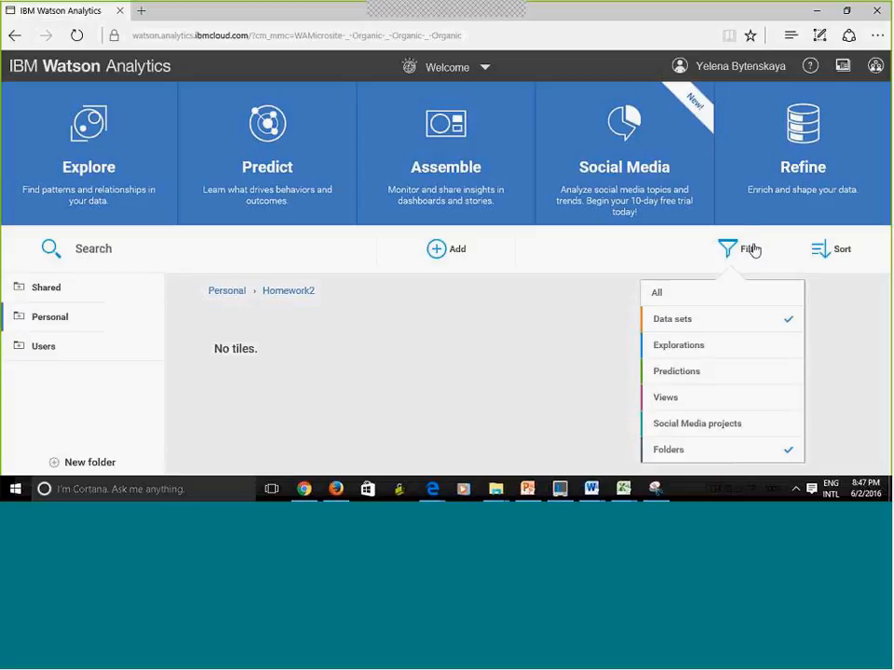
click(782, 350)
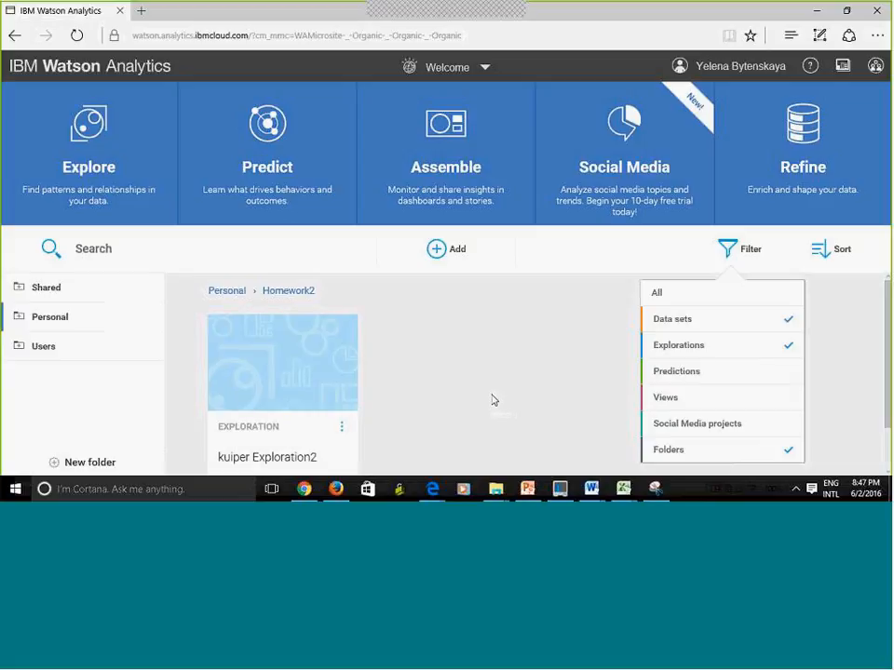
click(656, 296)
click(572, 365)
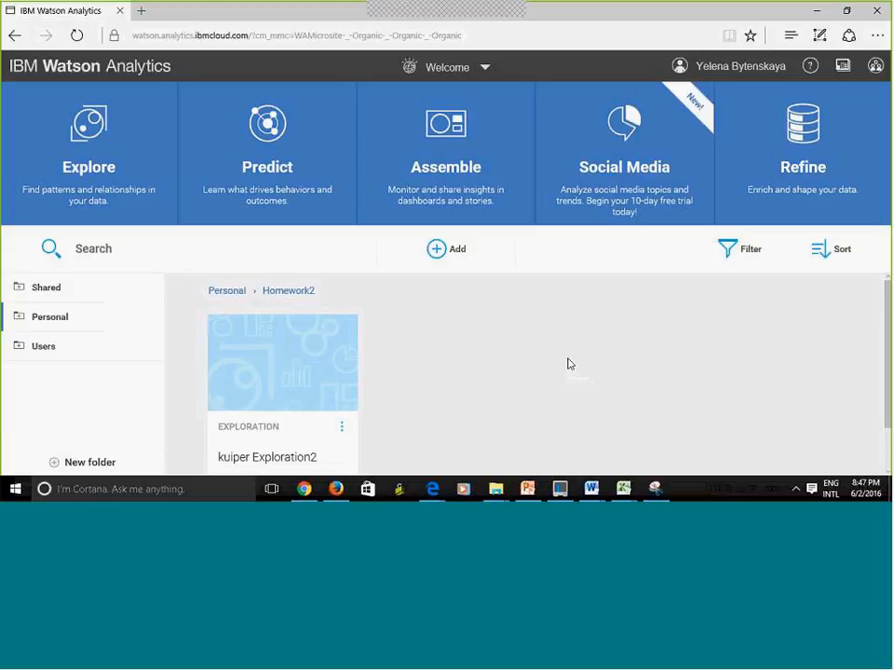
click(736, 250)
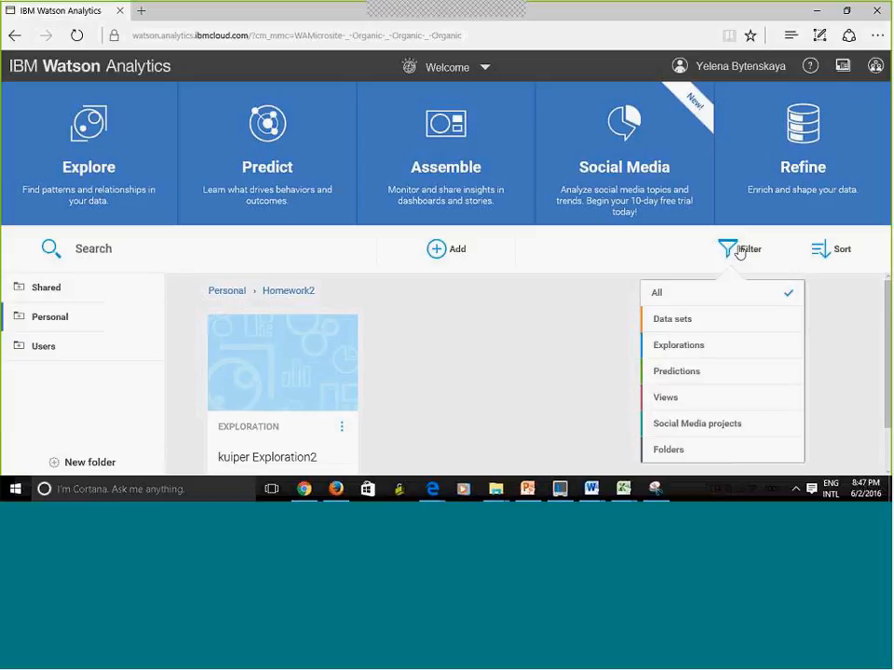
click(496, 372)
- Return to the Personal area and check the sort options available for its tiles
click(221, 294)
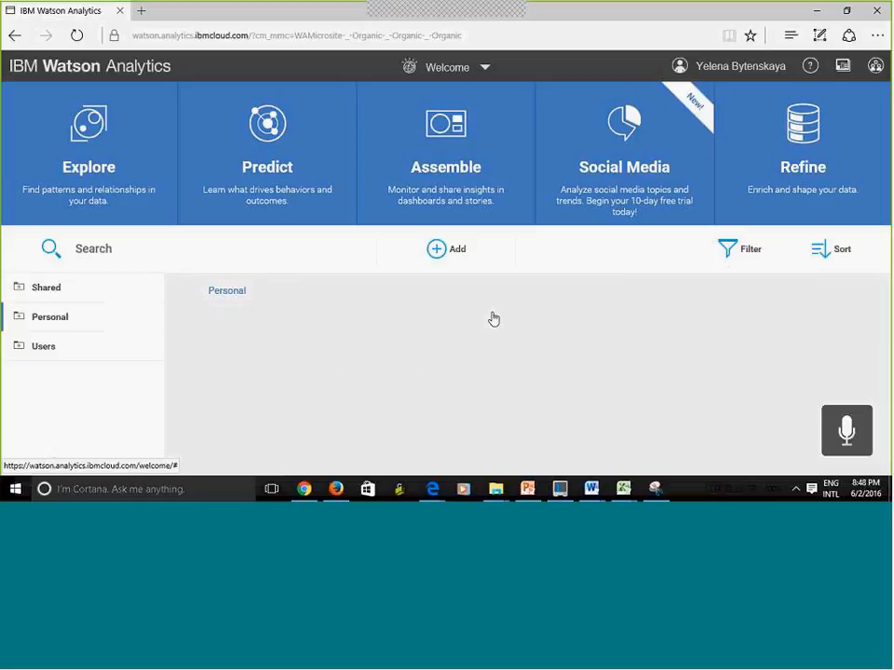
click(828, 258)
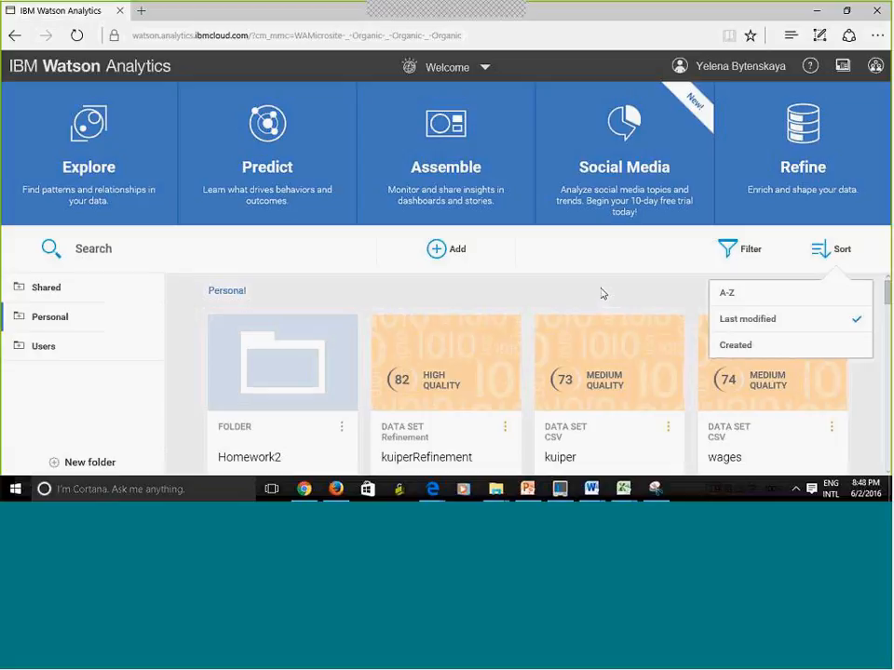
click(191, 392)
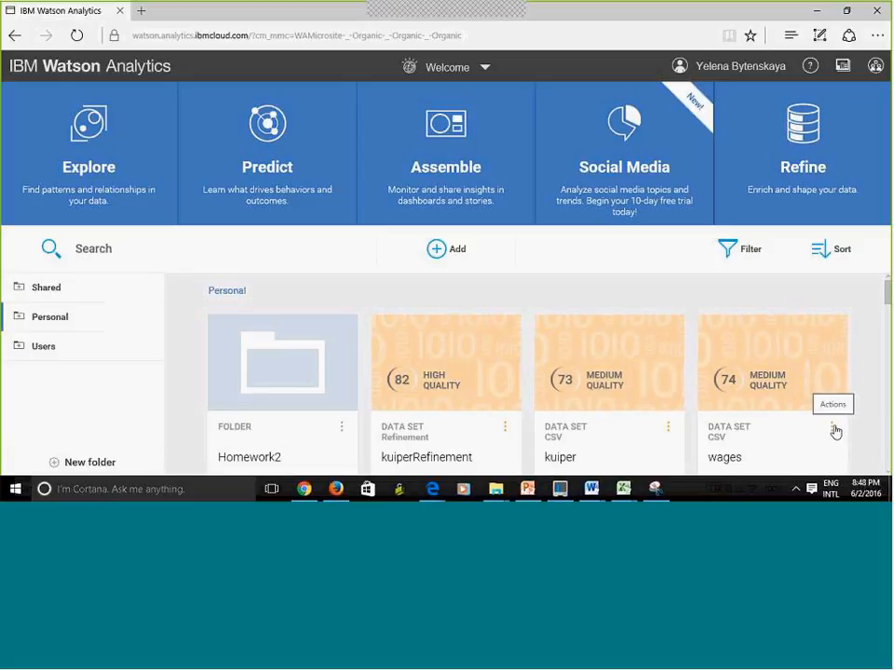
- Move the wages data set from Personal to the Shared folder, inheriting permissions from Shared
click(834, 430)
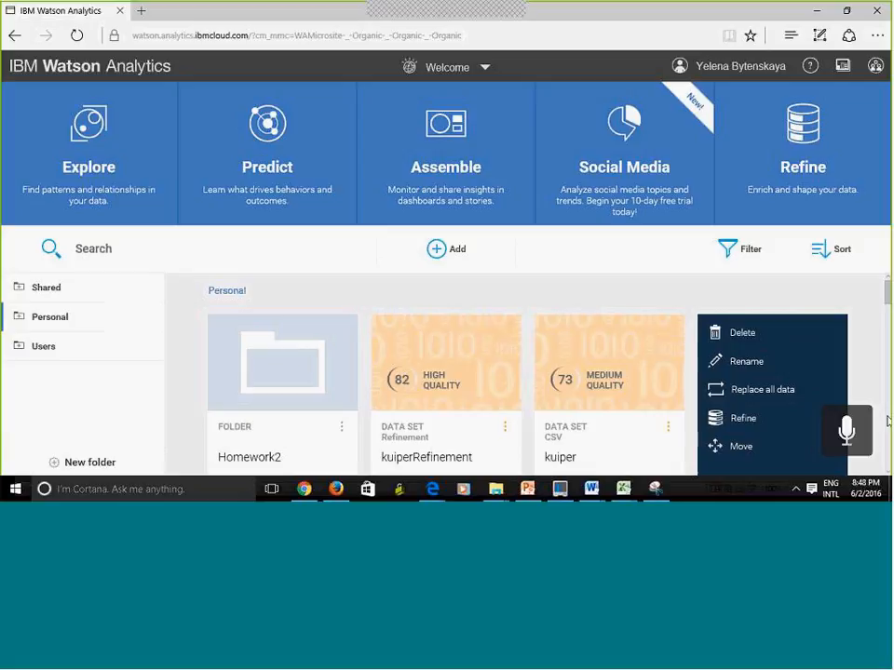
click(740, 446)
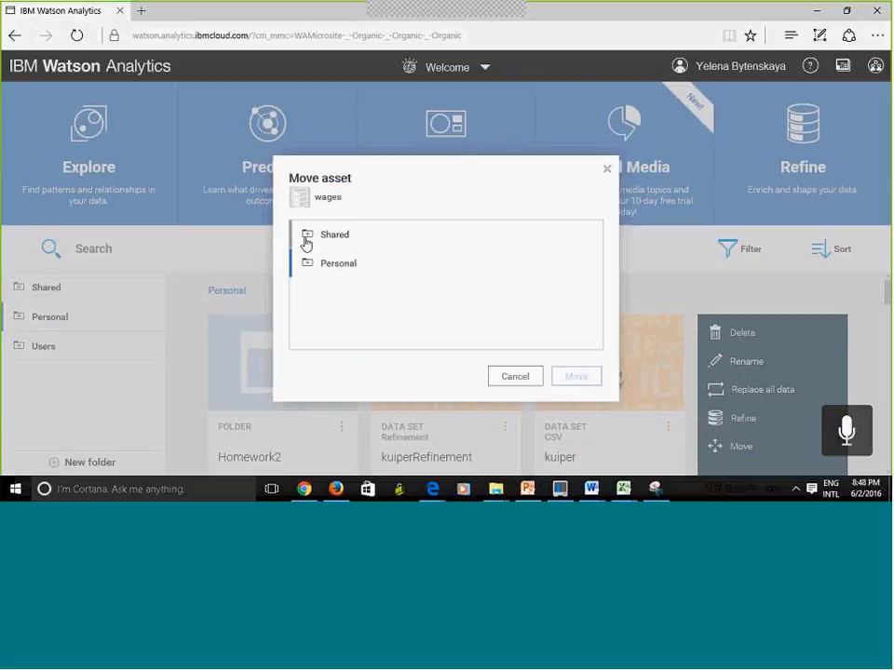
click(310, 237)
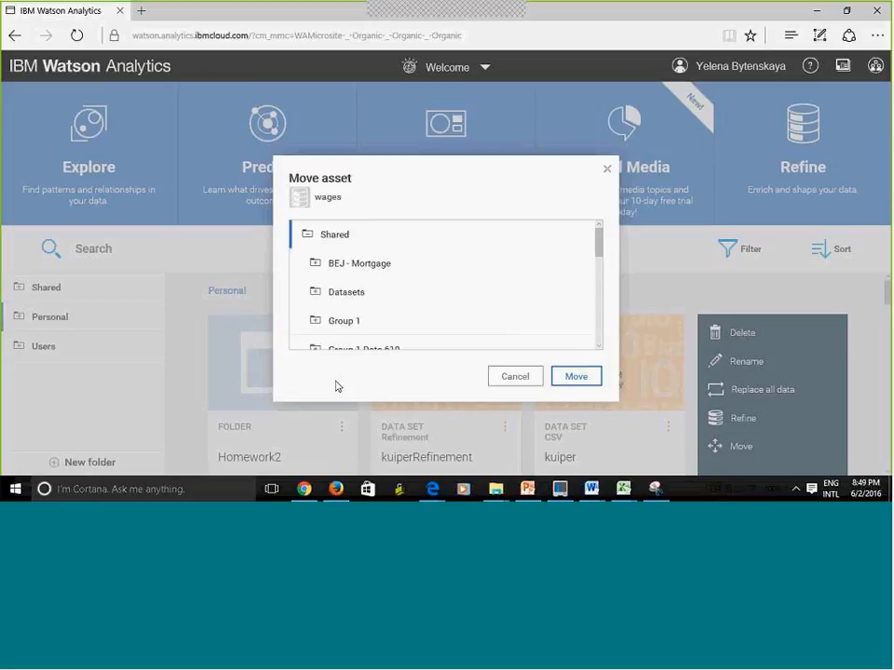
click(579, 380)
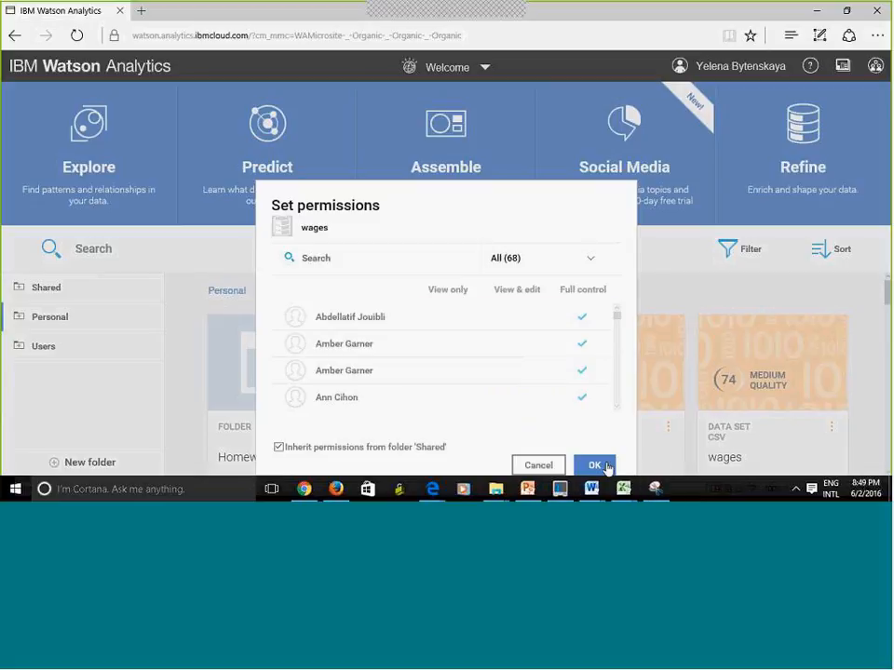
click(601, 467)
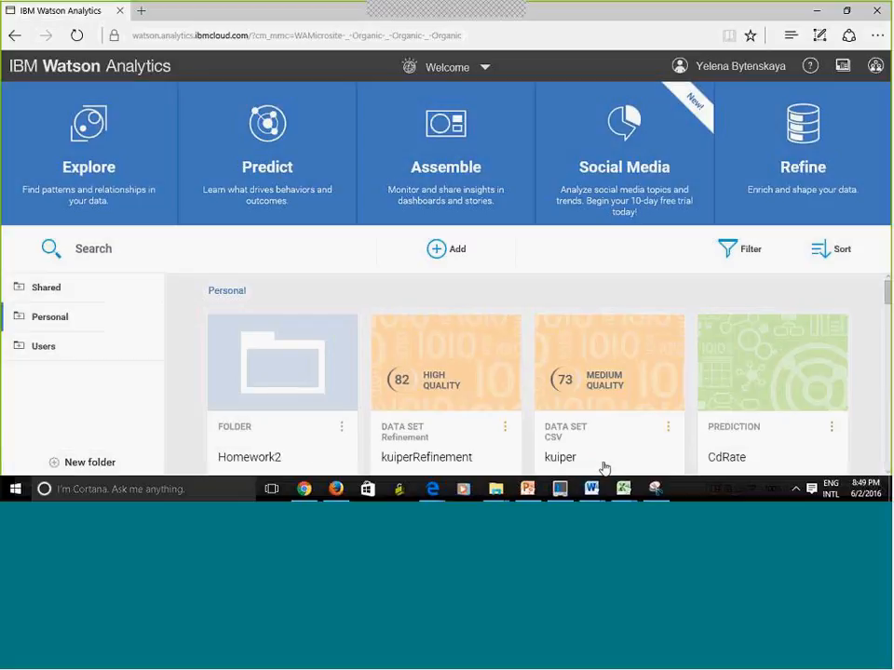
- Go to the Shared area and review the permissions of the wages data set
click(49, 295)
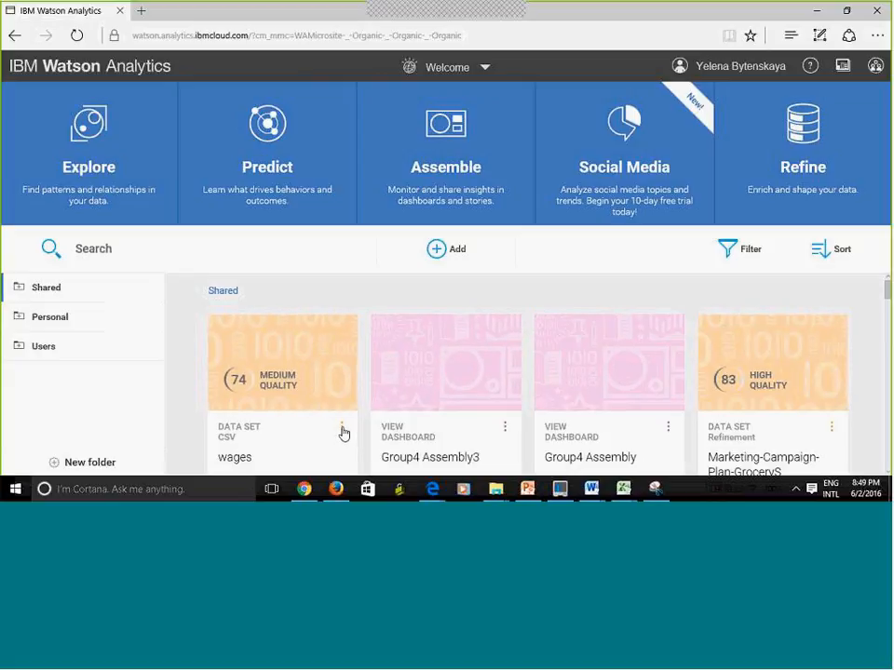
click(342, 429)
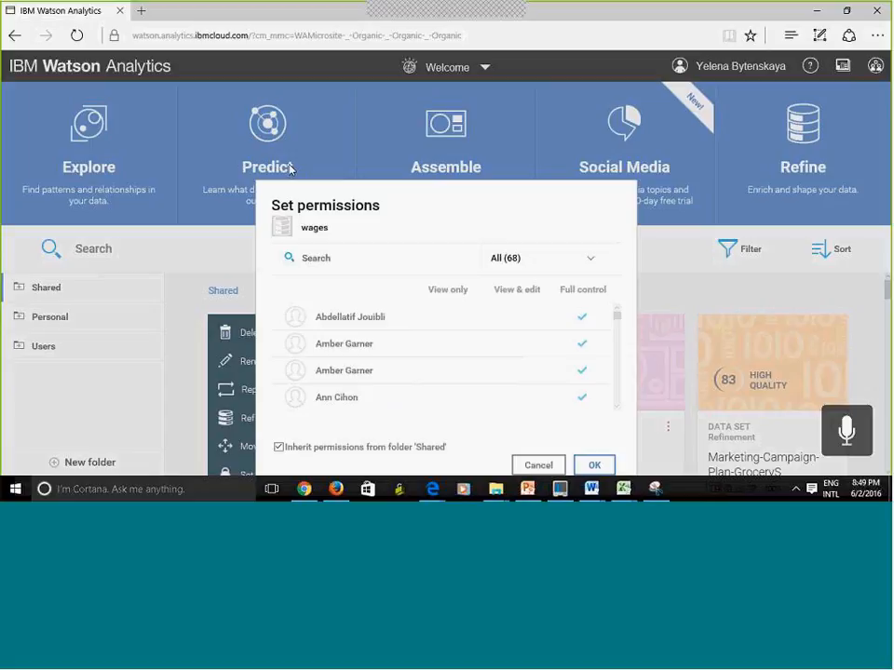
drag(417, 209, 366, 136)
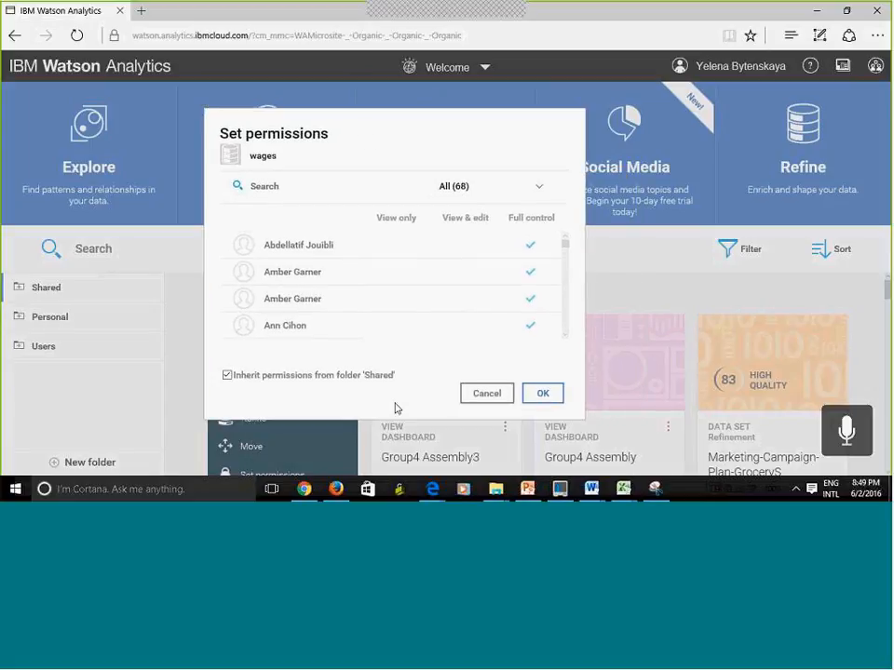
drag(571, 240, 568, 237)
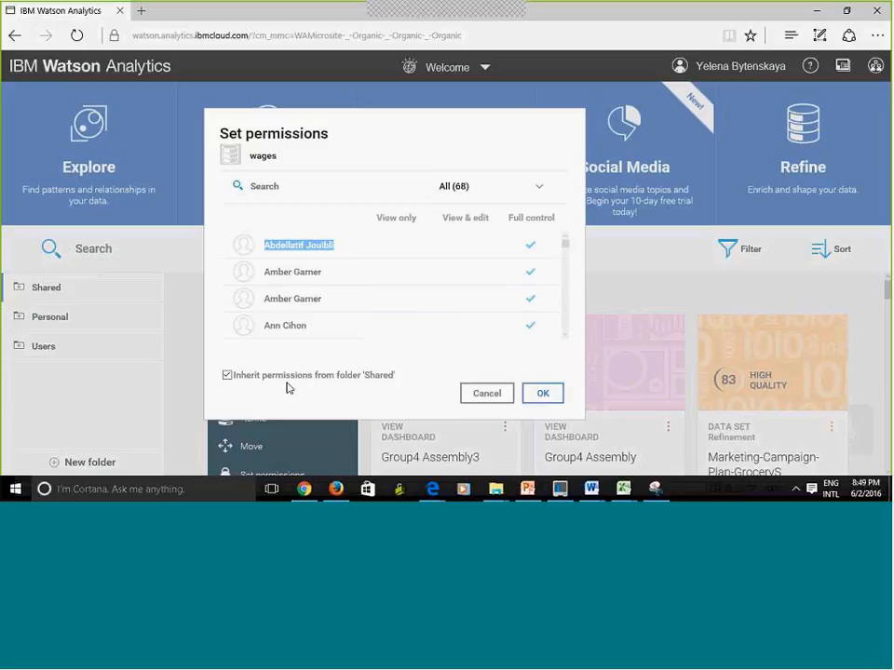
- Try turning off permission inheritance for wages and giving the last listed user View & edit access, and discard the changes
click(227, 376)
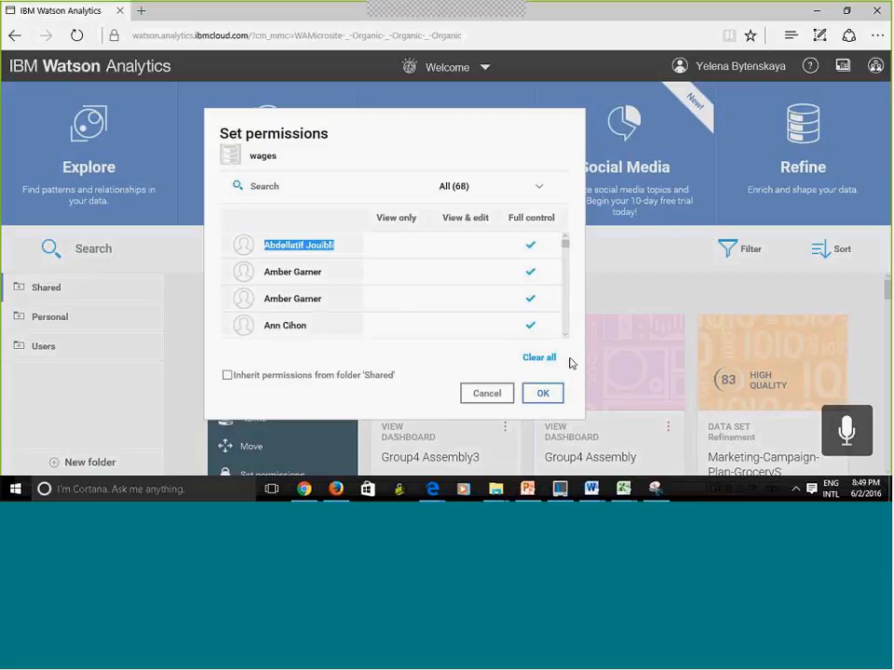
click(400, 425)
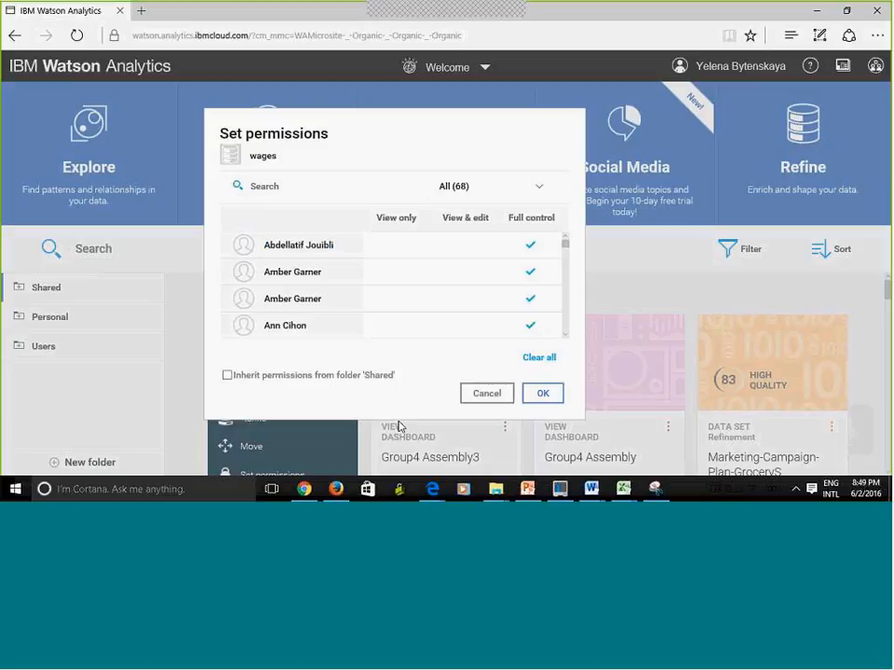
drag(564, 245, 566, 346)
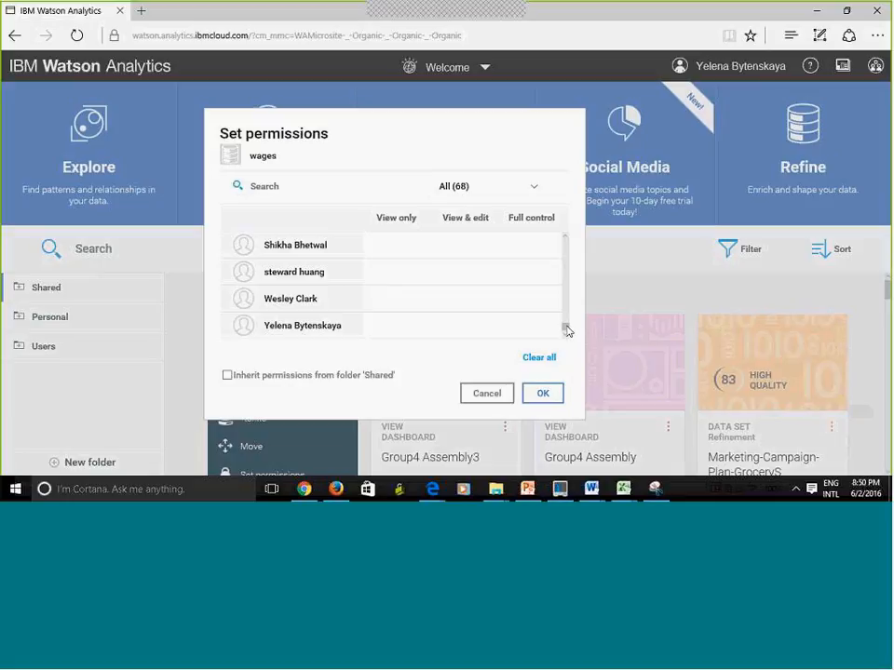
click(460, 334)
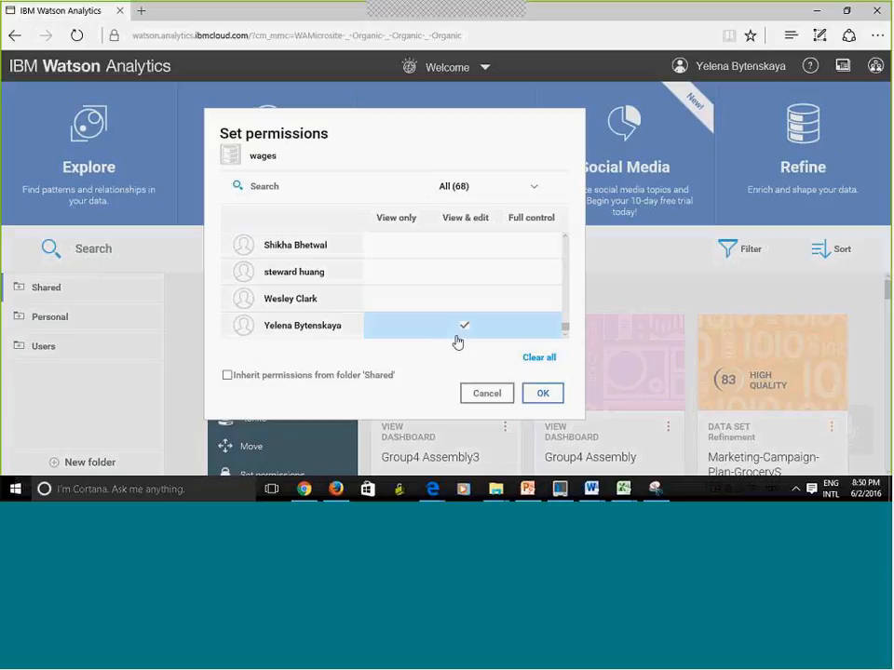
click(486, 395)
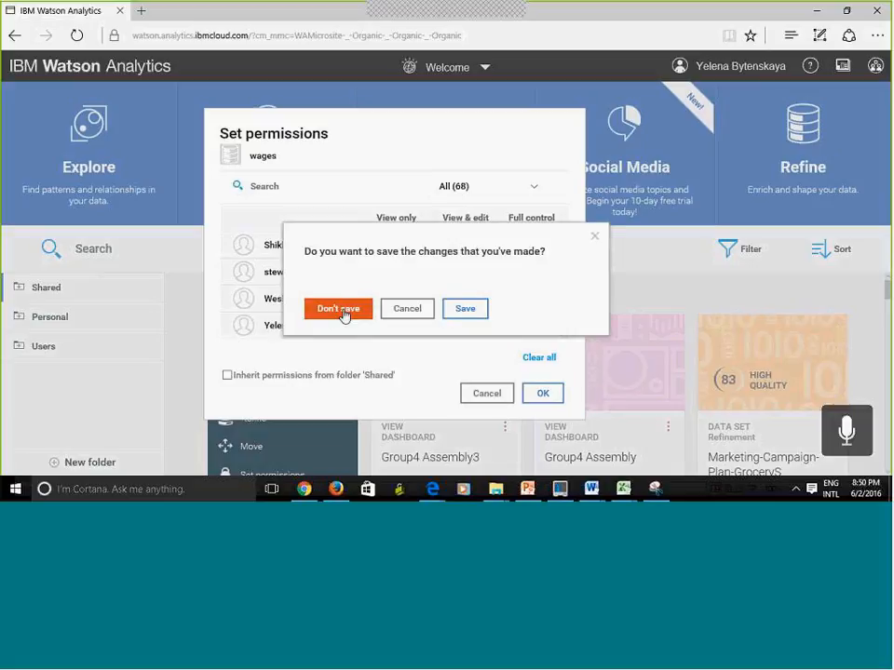
click(338, 310)
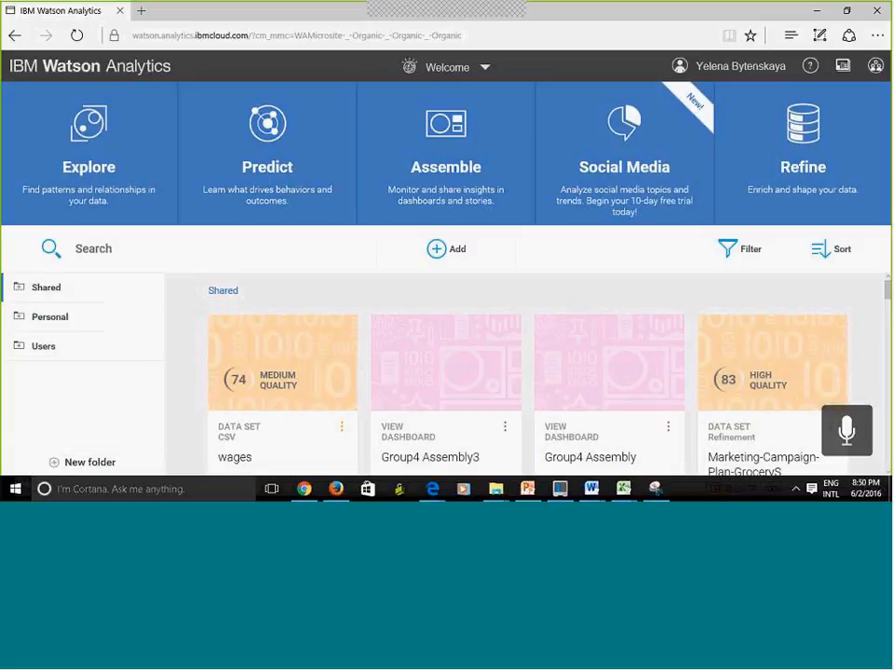
- Browse the Shared tiles and open the wages data set for refinement
scroll(521, 372, down, 1)
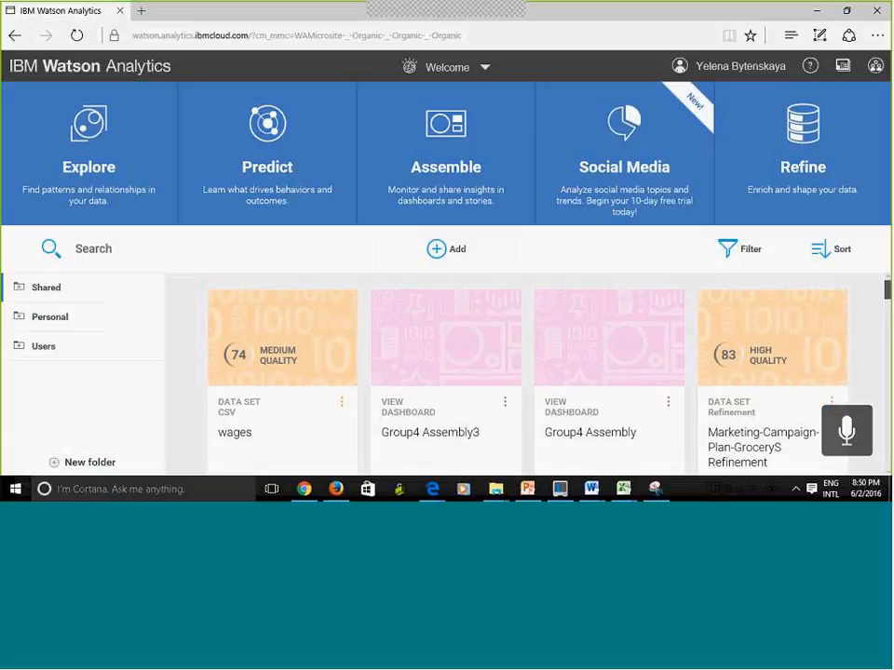
scroll(522, 373, down, 10)
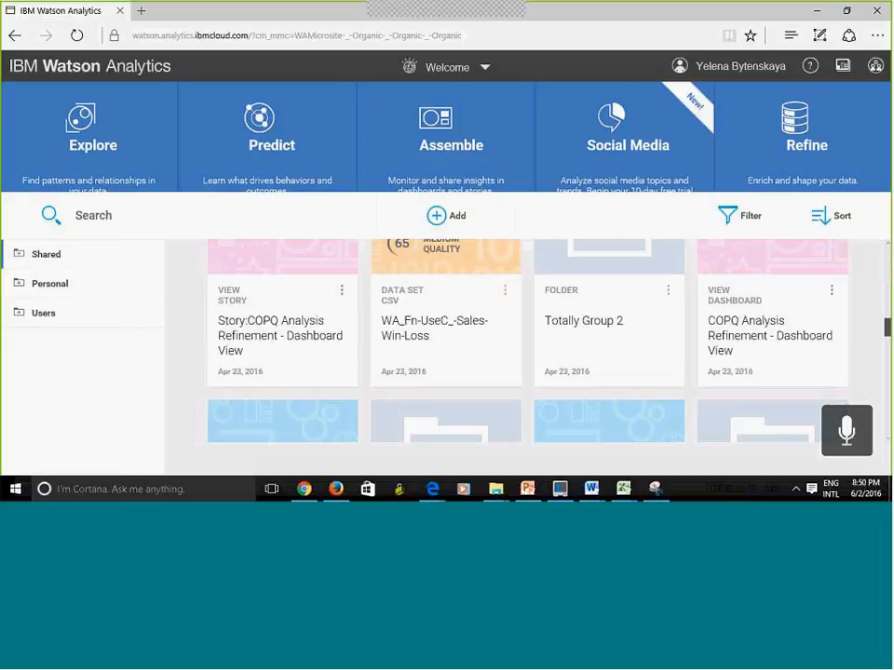
scroll(522, 325, down, 4)
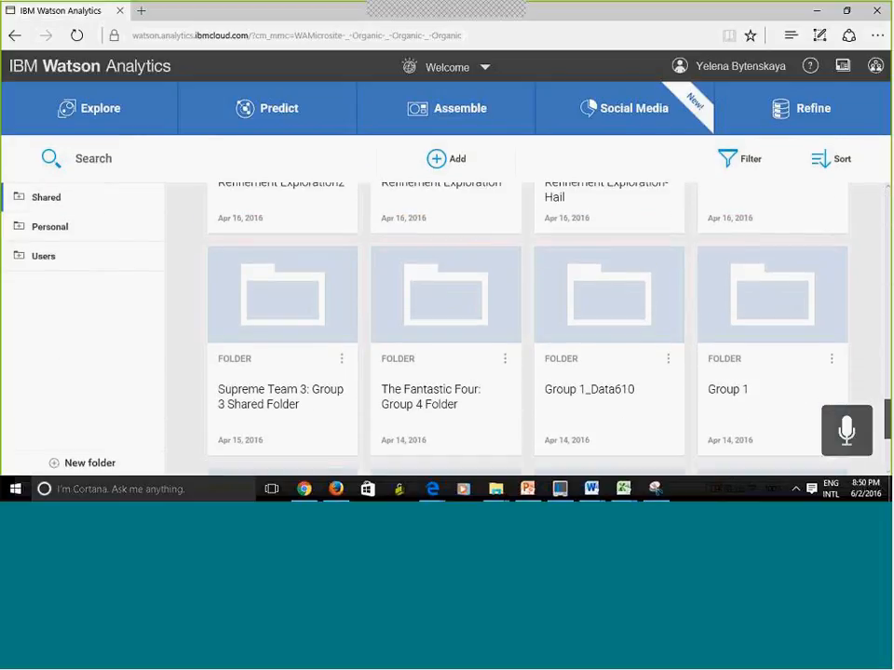
scroll(527, 326, down, 2)
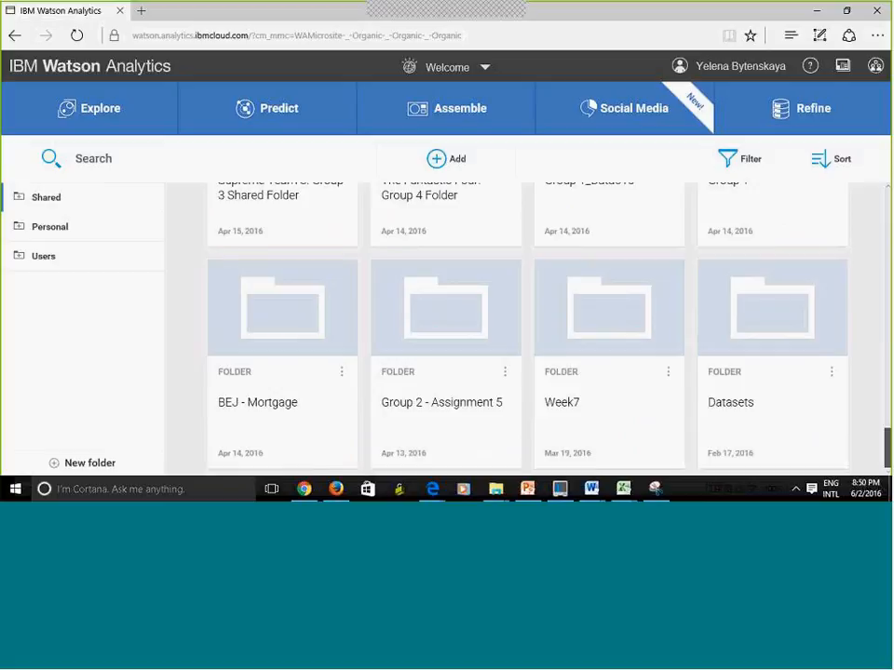
scroll(802, 209, up, 10)
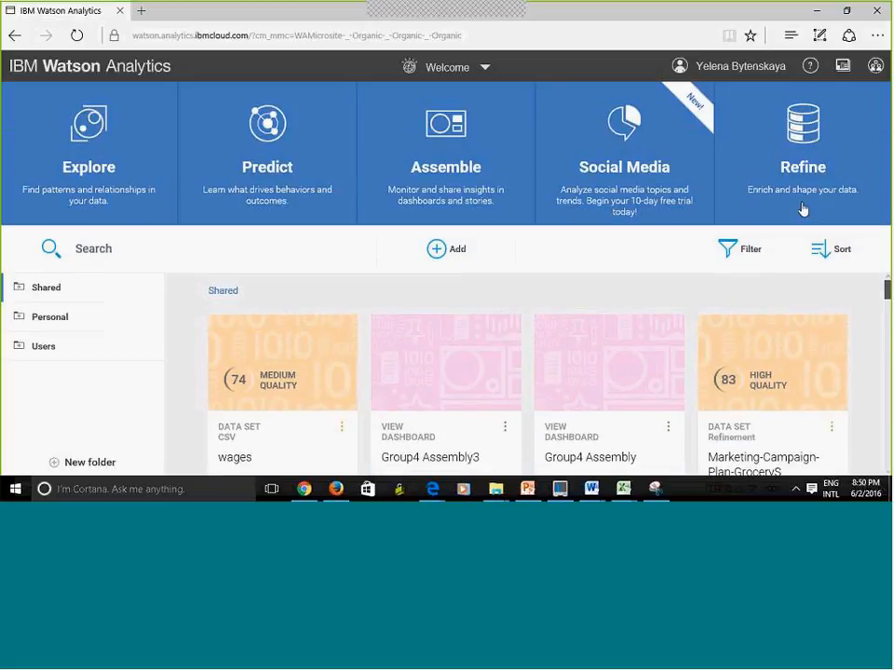
click(298, 411)
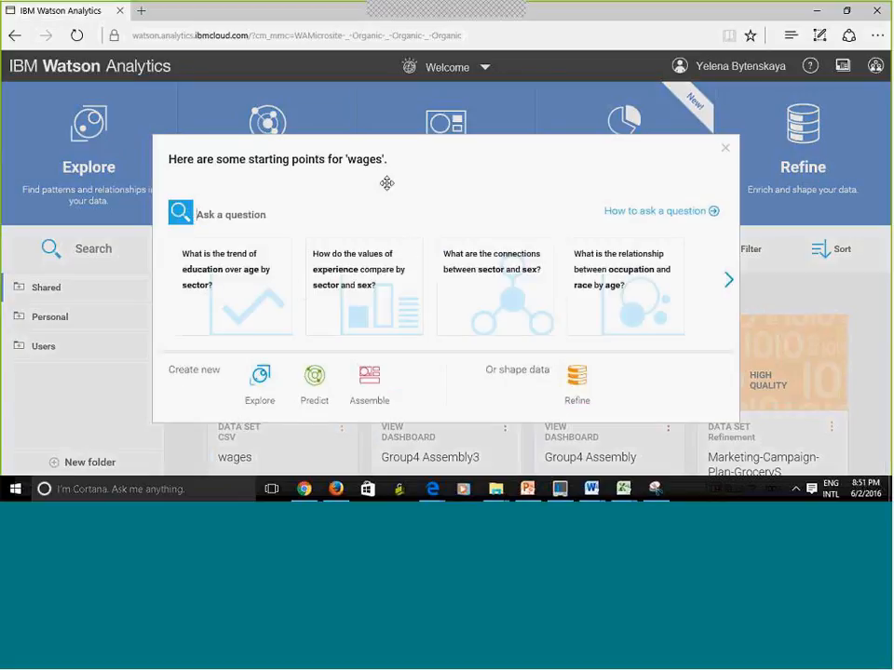
click(571, 381)
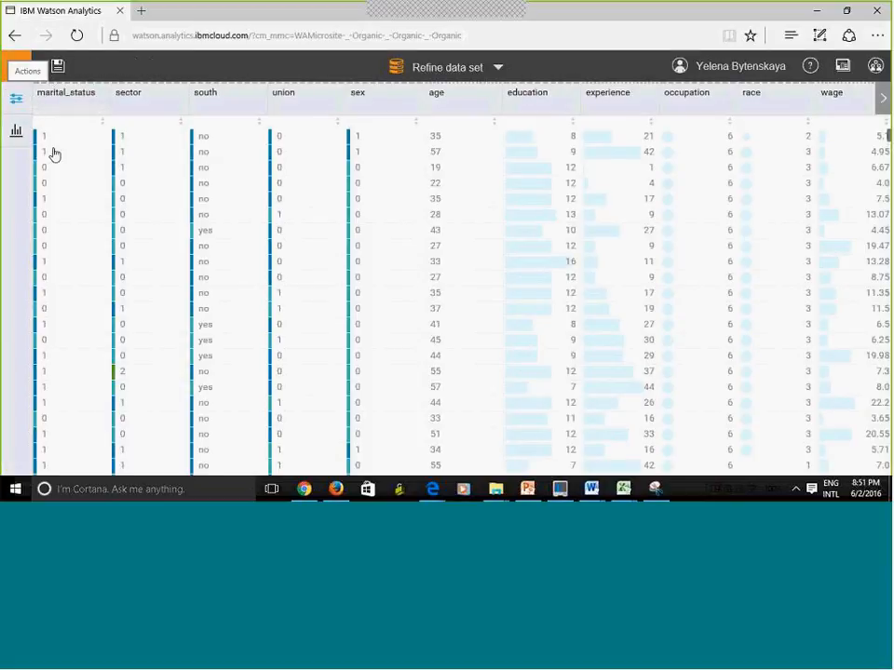
- Save the refinement in Personal as wages Refinement_copy, and show the list of open assets
click(58, 66)
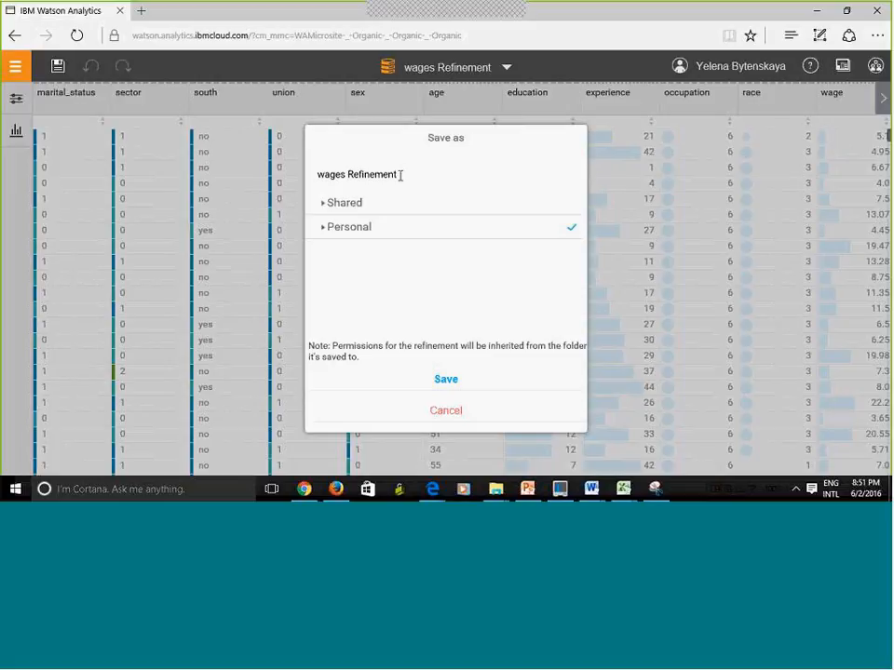
text(_copy)
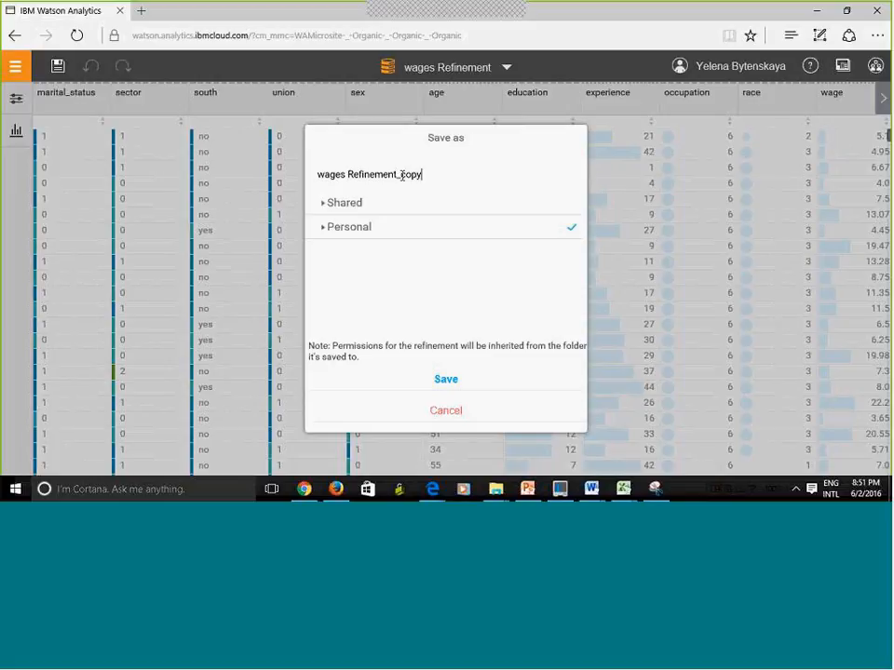
click(447, 382)
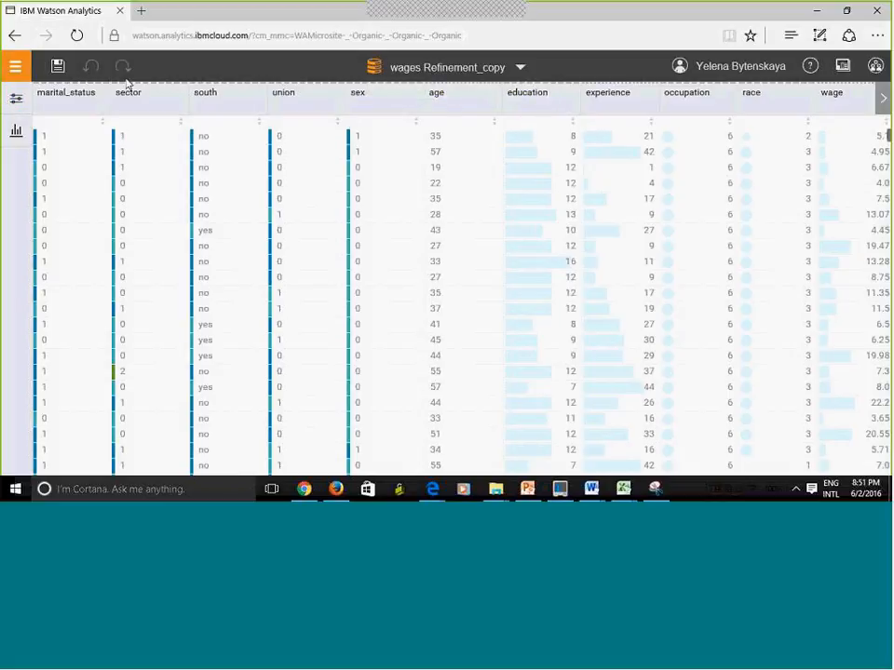
click(523, 68)
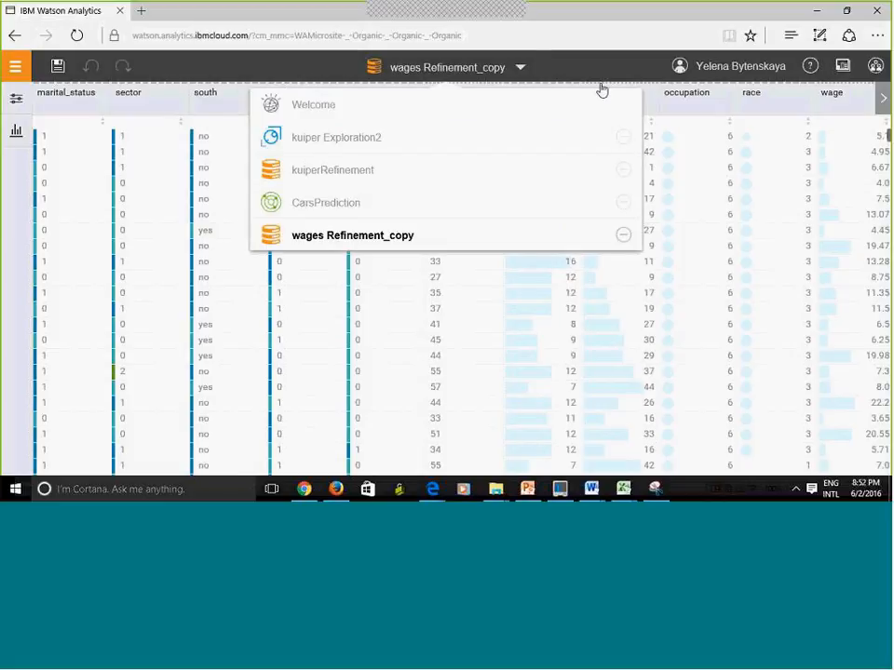
- Close wages Refinement_copy and check which actions are available for the Homework2 folder in Personal
click(618, 238)
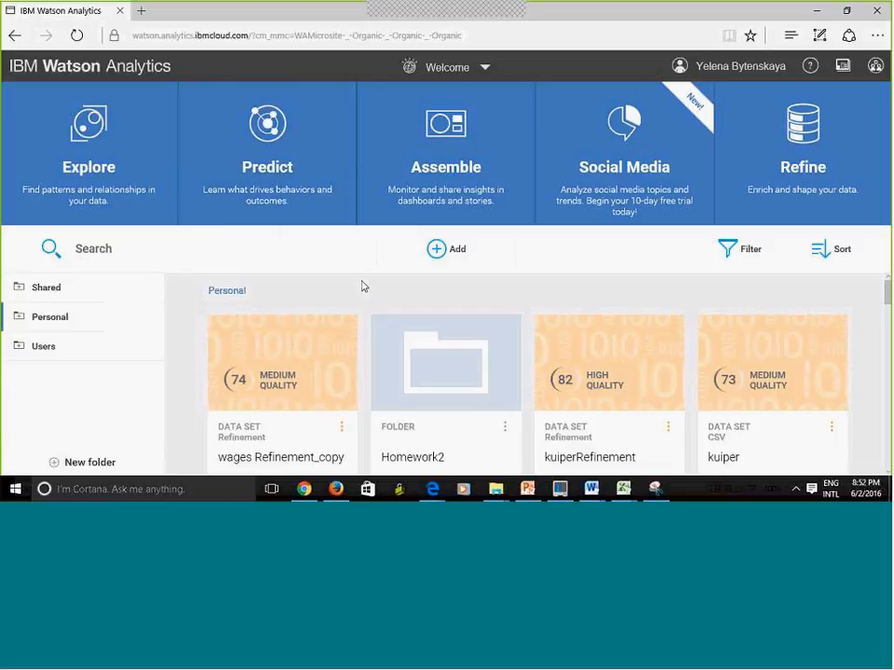
click(507, 429)
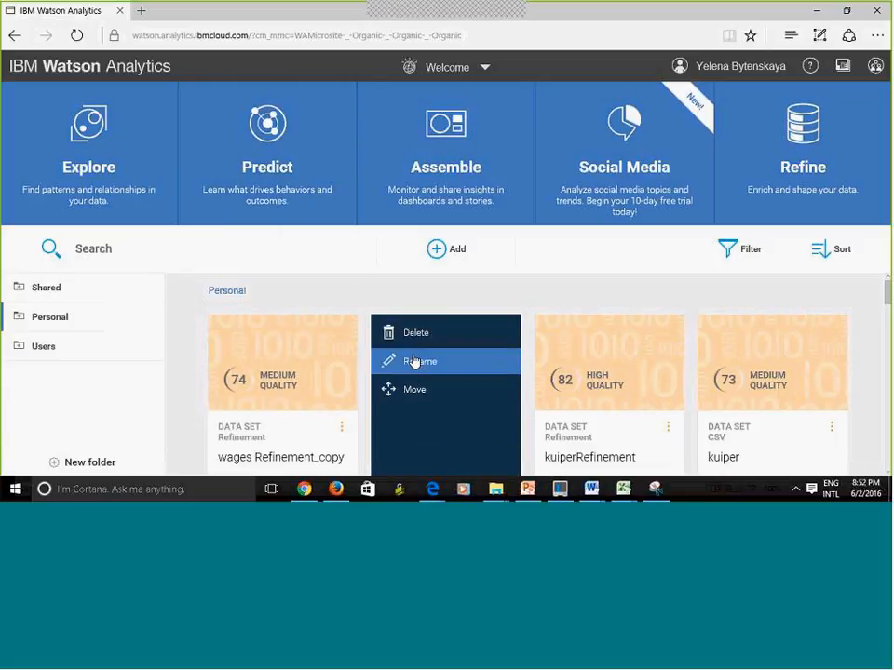
click(561, 281)
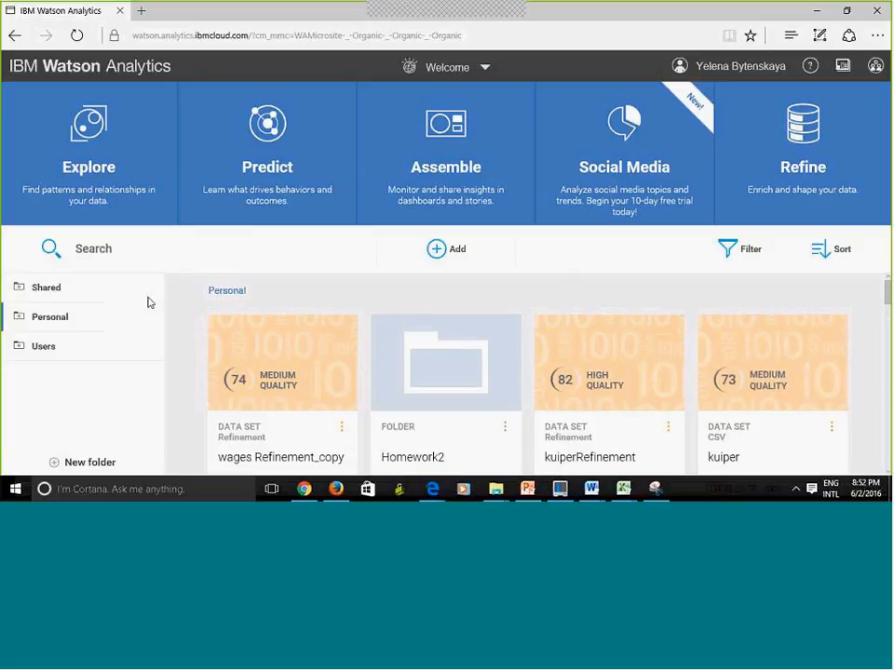
- In the Shared area, review which users have permissions on the Group 4 - DATA 610 folder, and leave them as they are
click(49, 289)
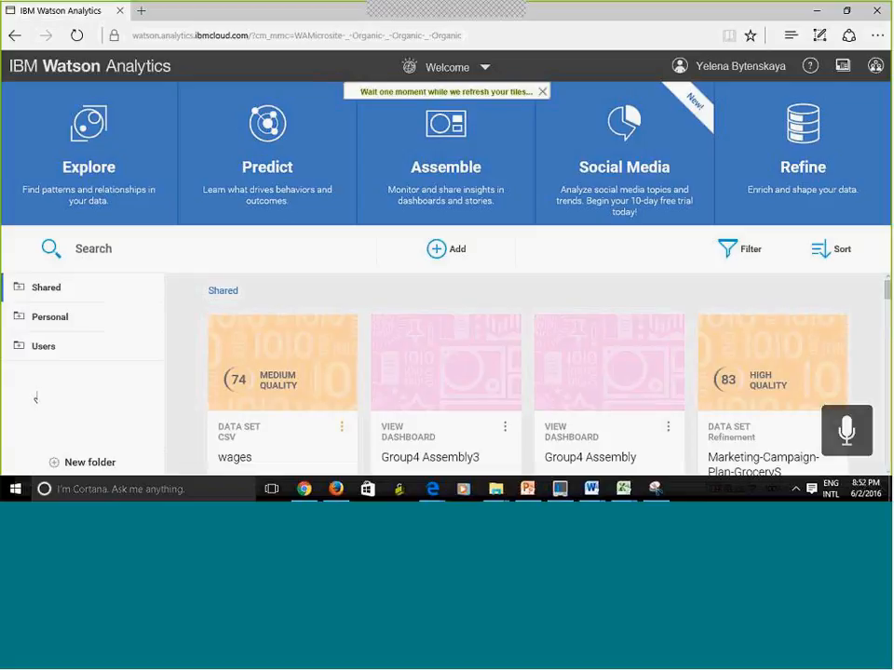
scroll(887, 425, down, 5)
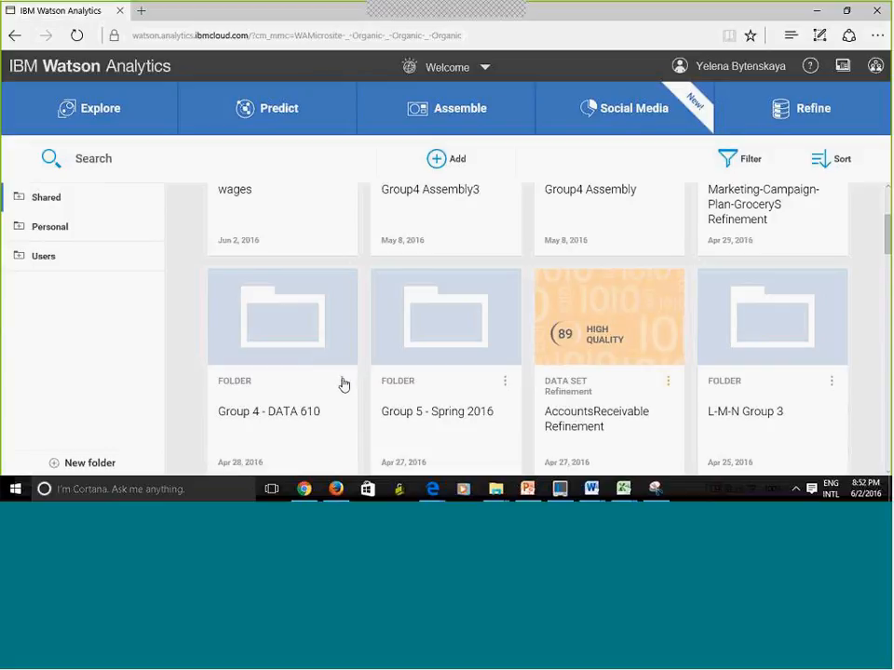
click(342, 385)
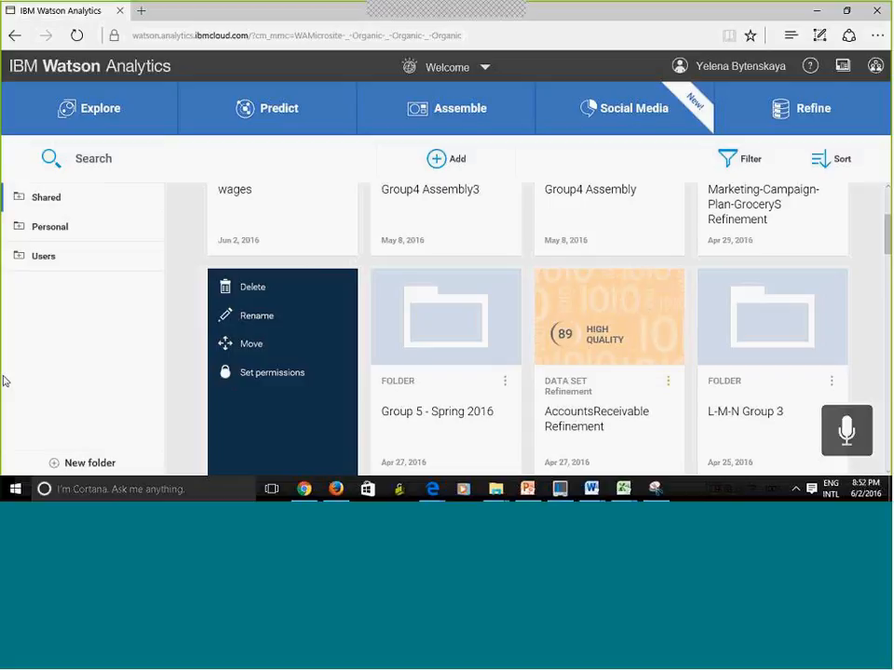
click(242, 373)
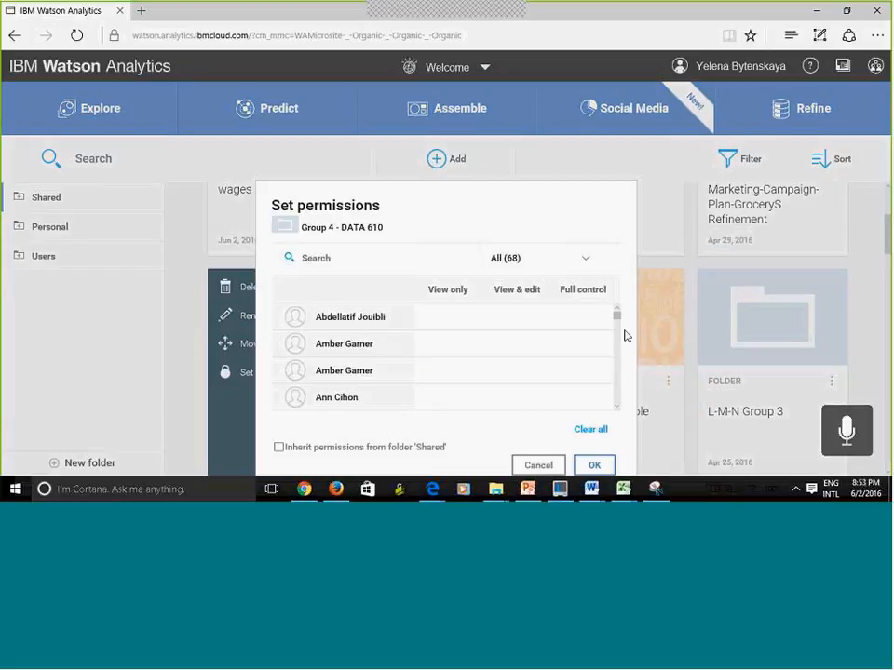
drag(618, 316, 618, 355)
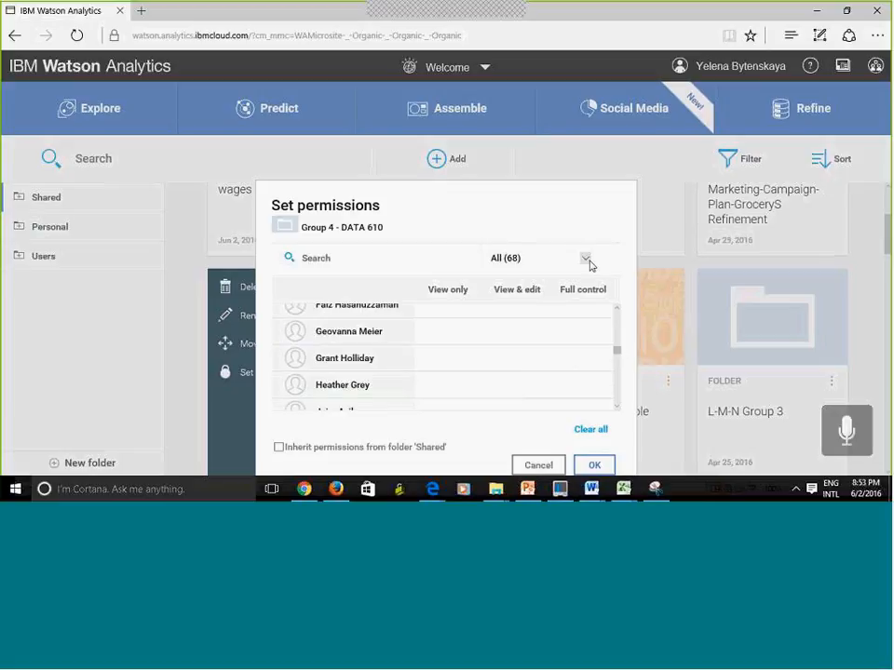
click(585, 258)
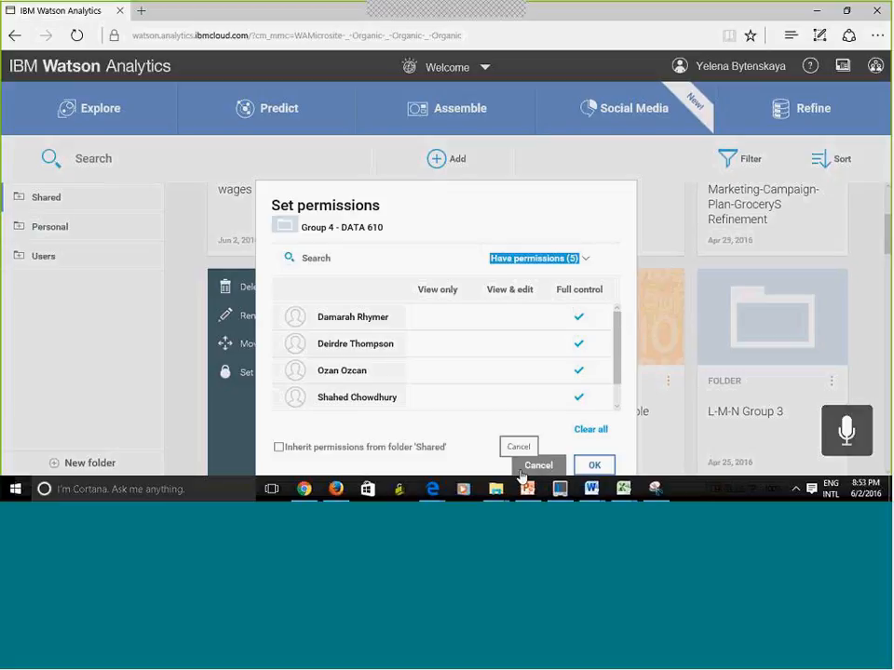
click(75, 329)
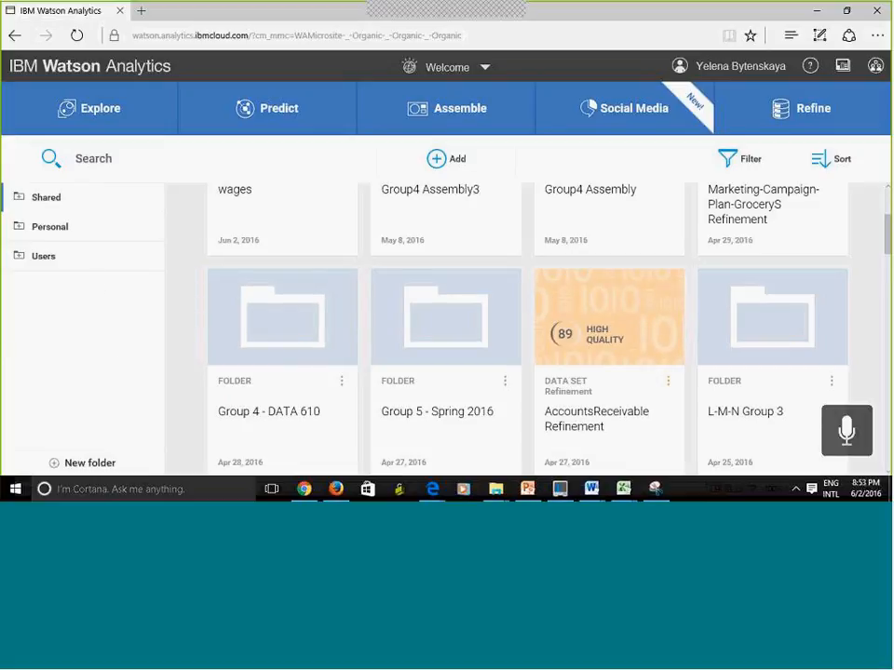
scroll(49, 393, up, 3)
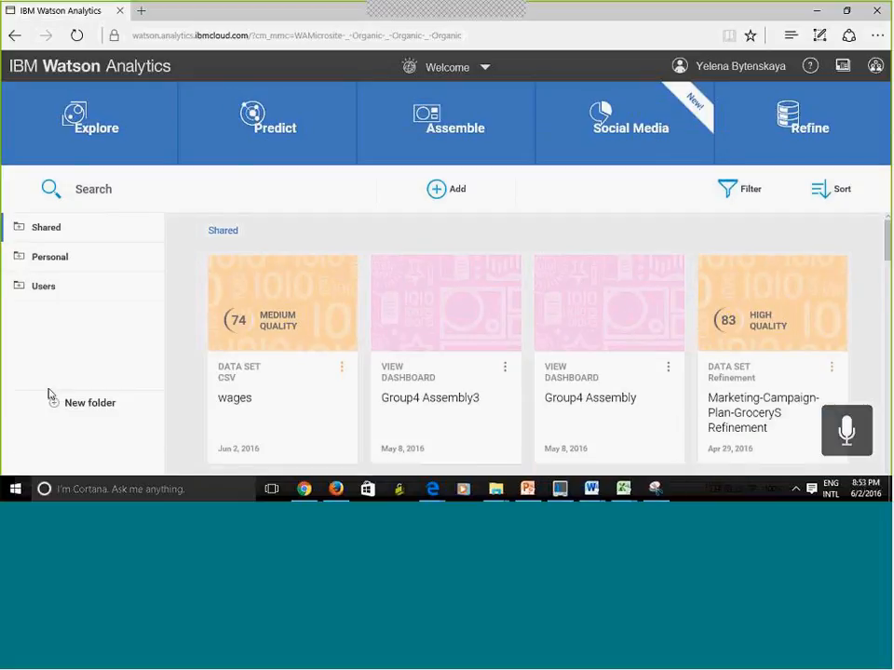
scroll(49, 394, up, 2)
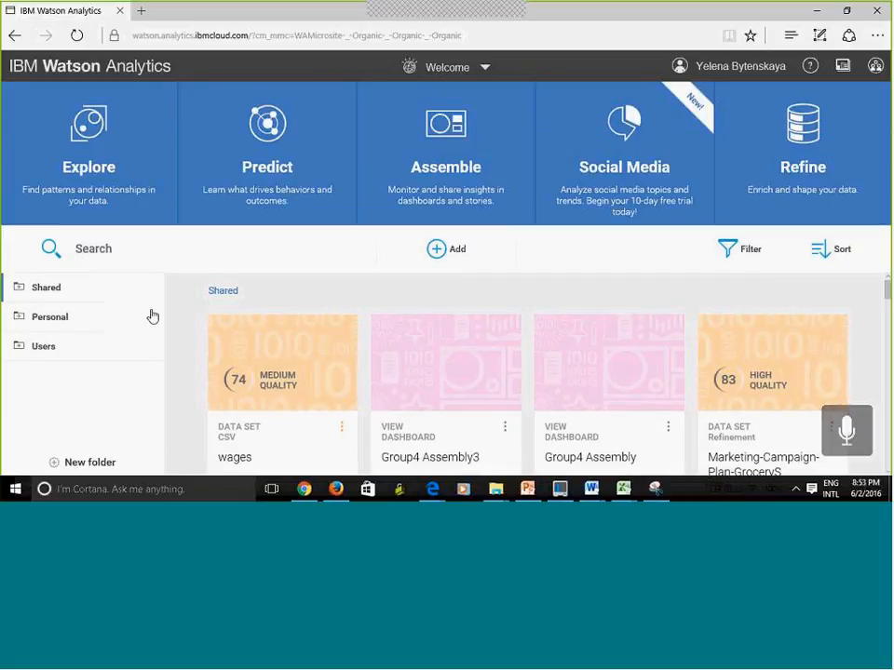
- Start assembling a new view from the kuiper CSV data set in Personal
click(49, 317)
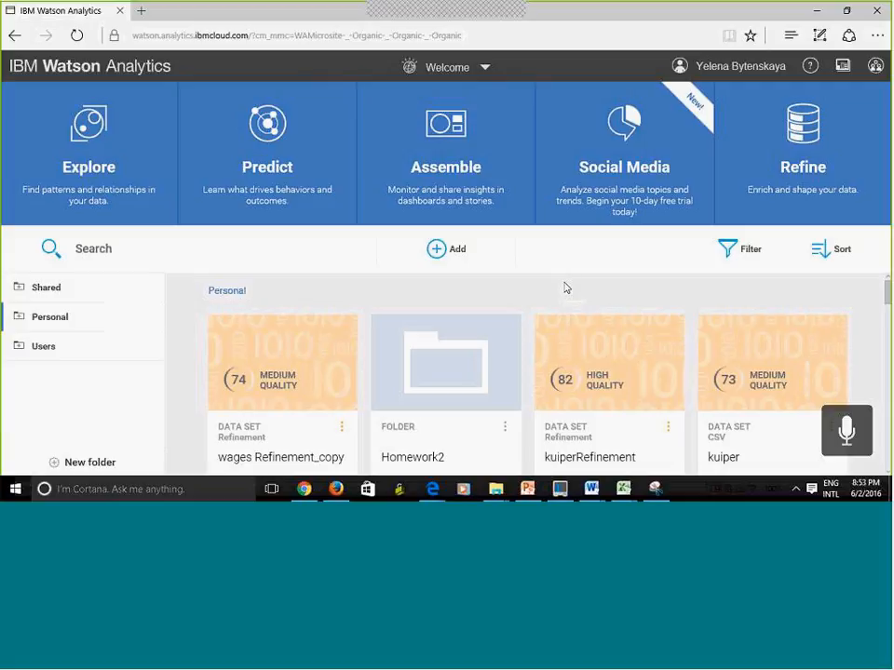
click(444, 165)
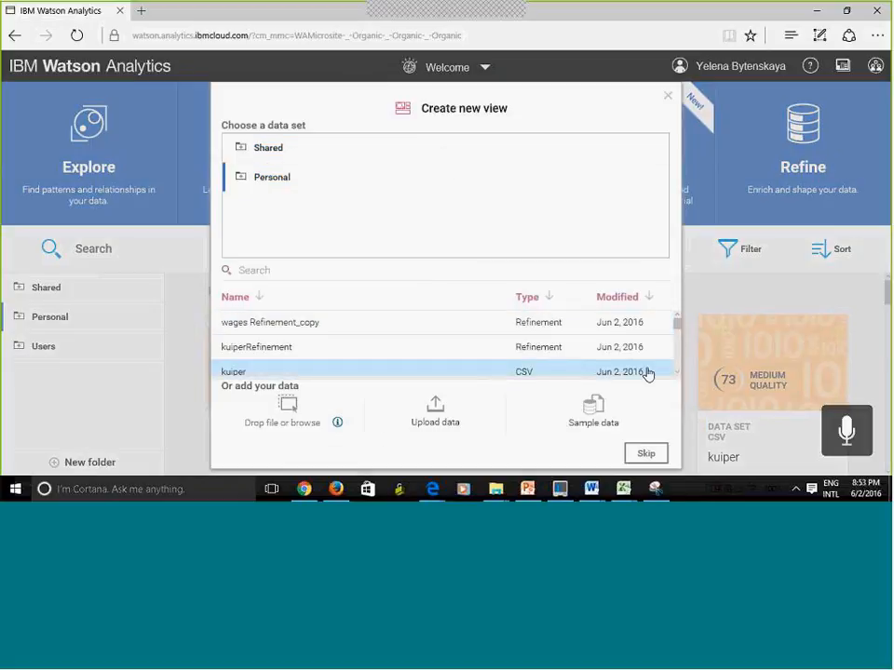
scroll(677, 379, down, 2)
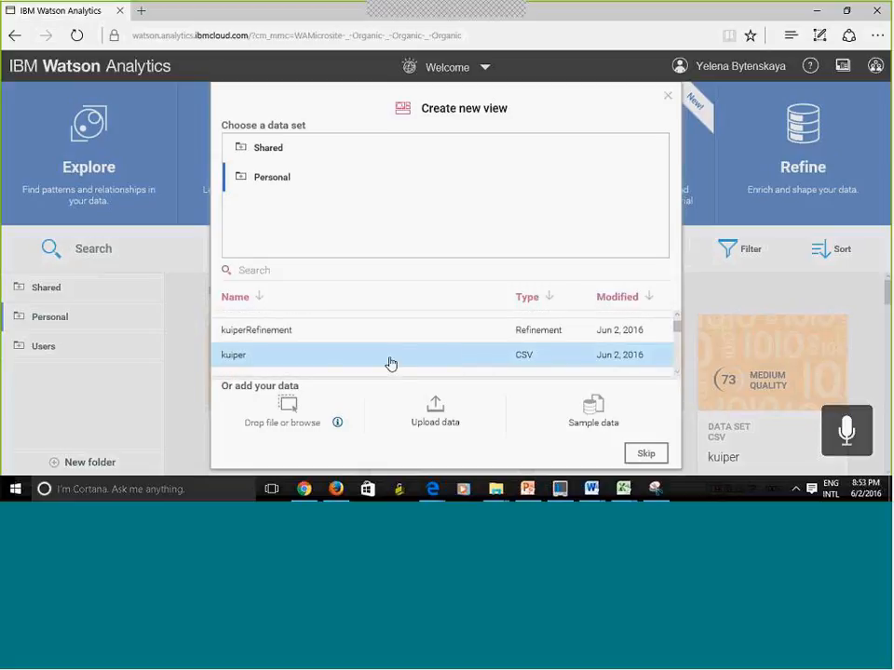
click(309, 357)
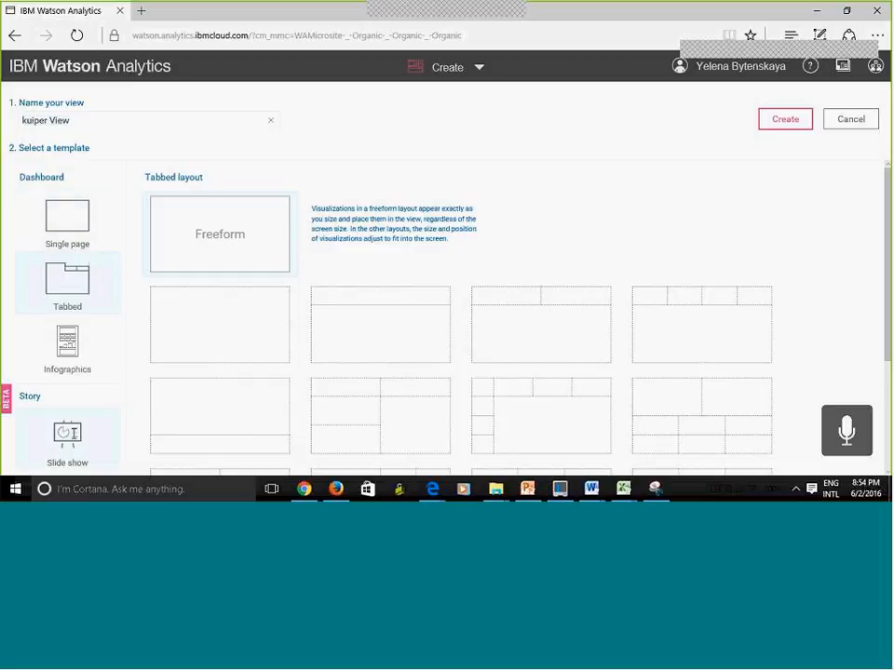
- Create a single-page dashboard named kuiper View2 using the template with four equal panes
click(67, 221)
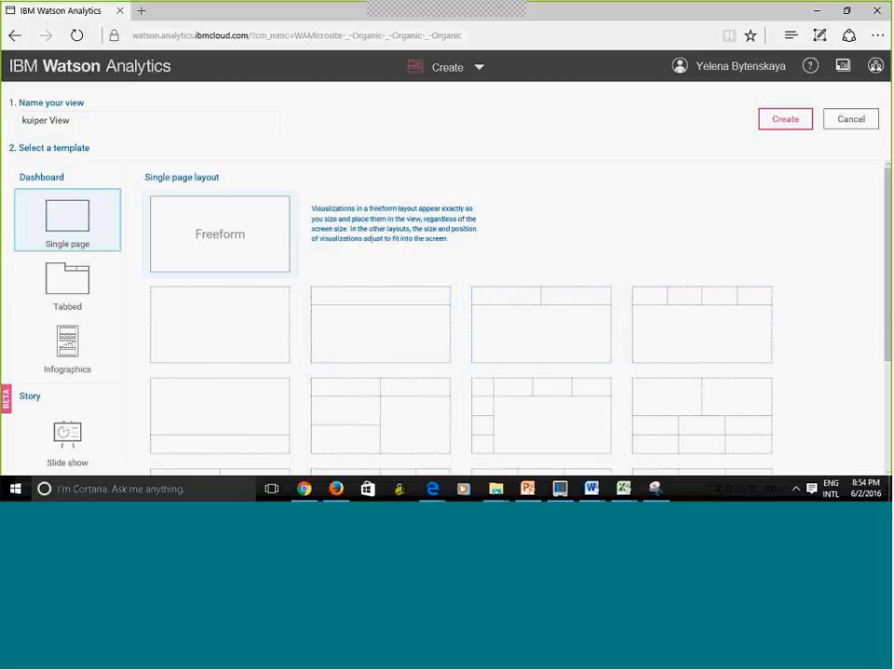
scroll(446, 317, down, 3)
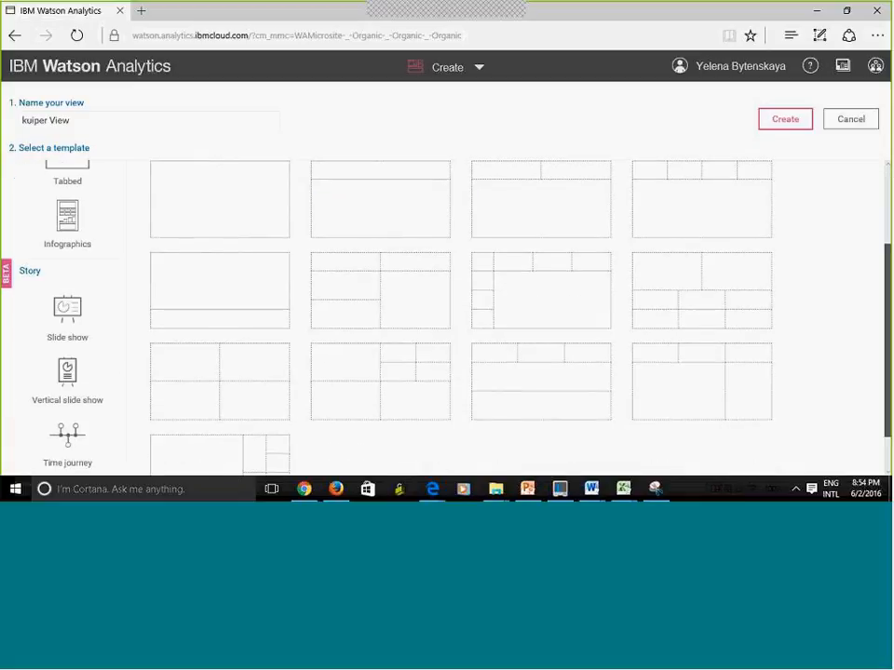
click(234, 377)
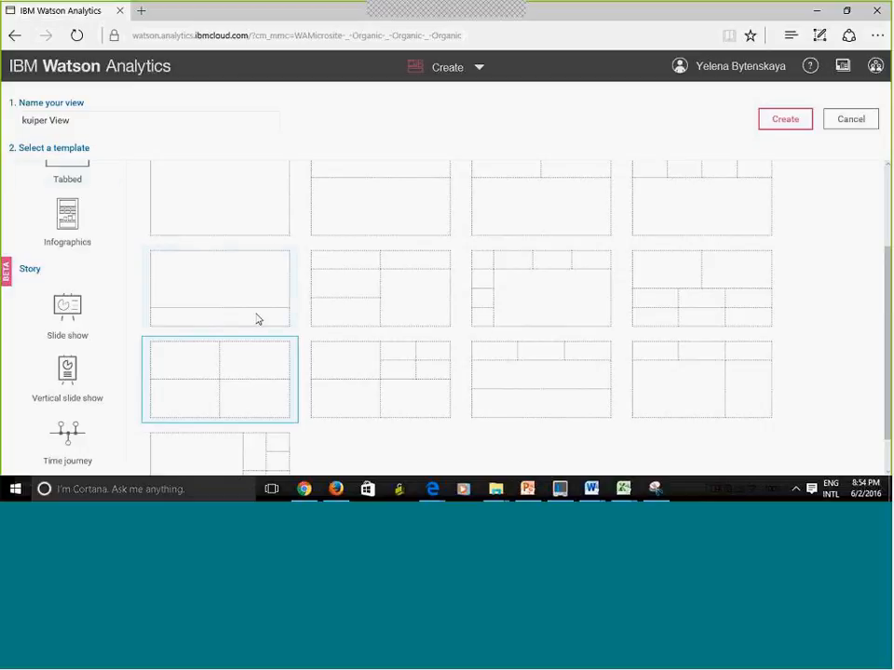
click(77, 120)
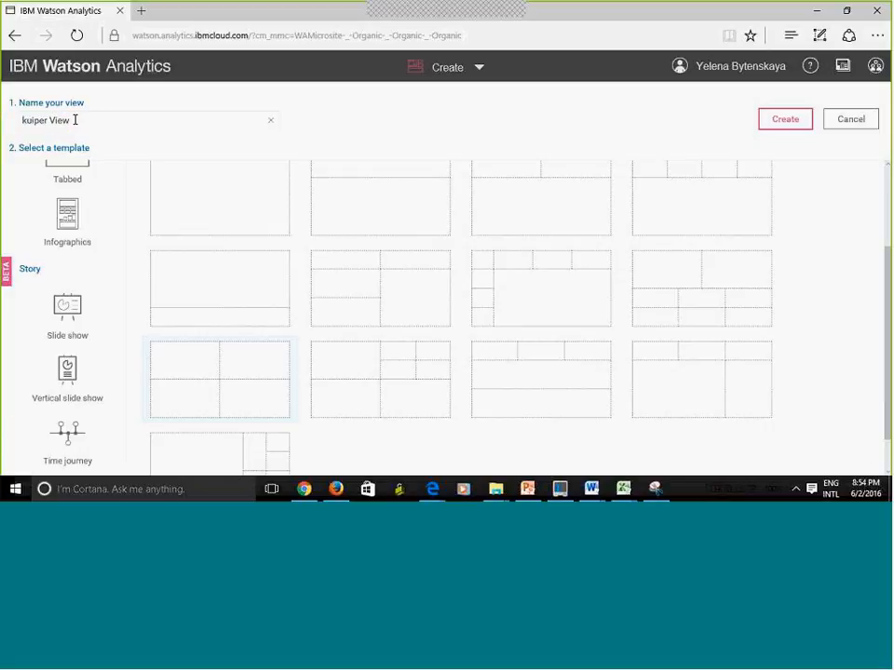
text(2)
click(785, 121)
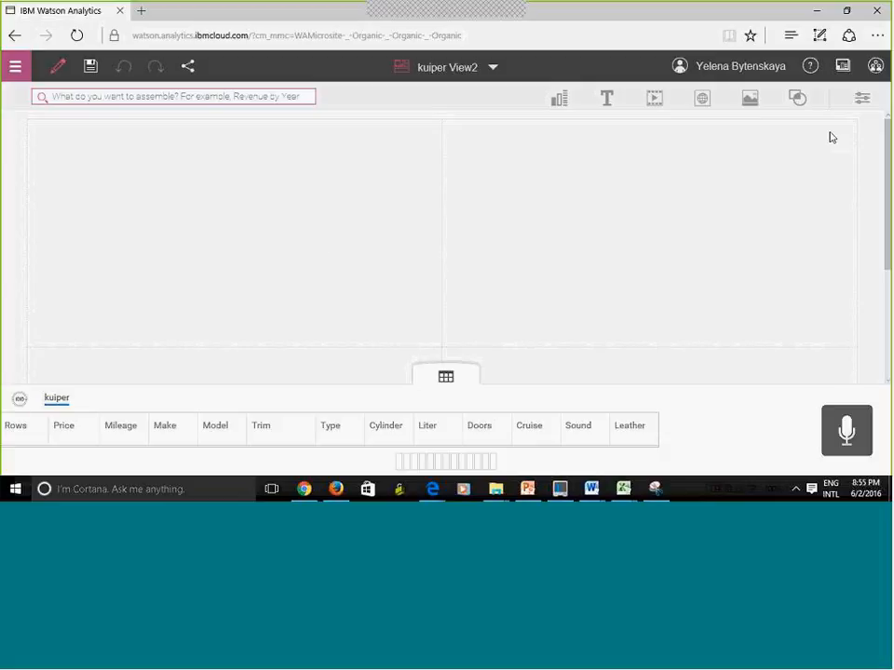
- Place the CarsPrediction asset from the collection in the upper-left pane of the dashboard
click(842, 68)
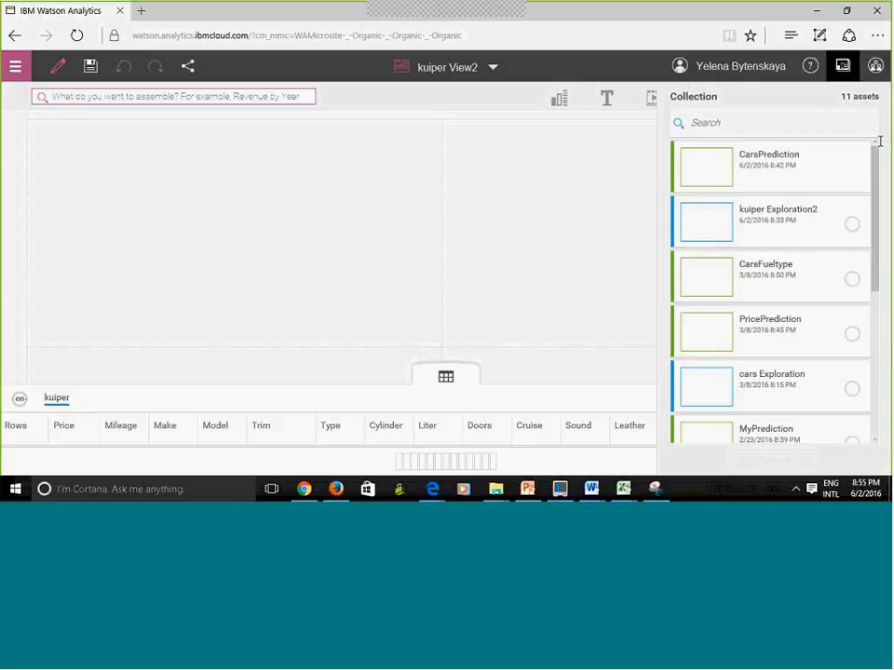
click(719, 167)
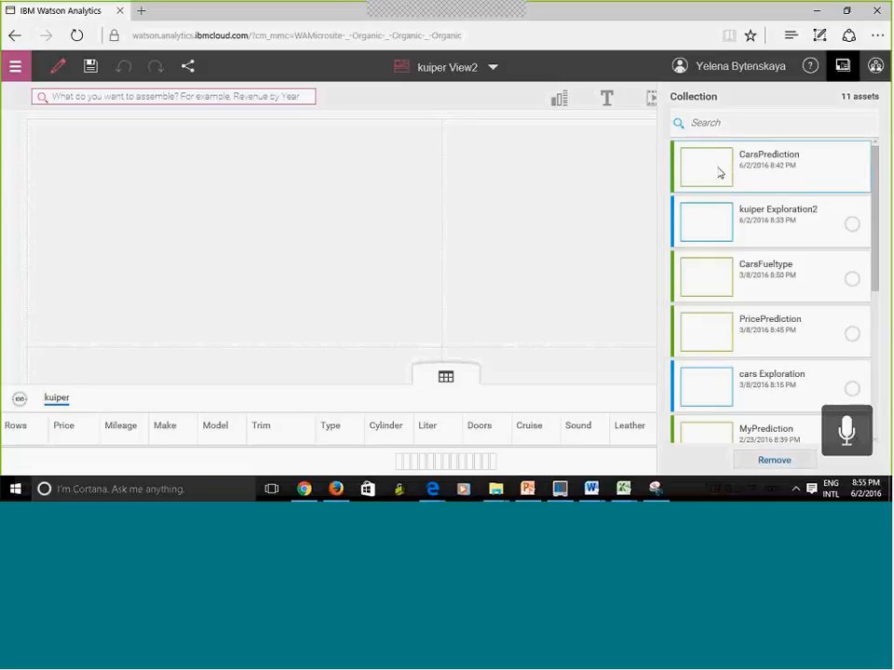
drag(711, 161, 234, 242)
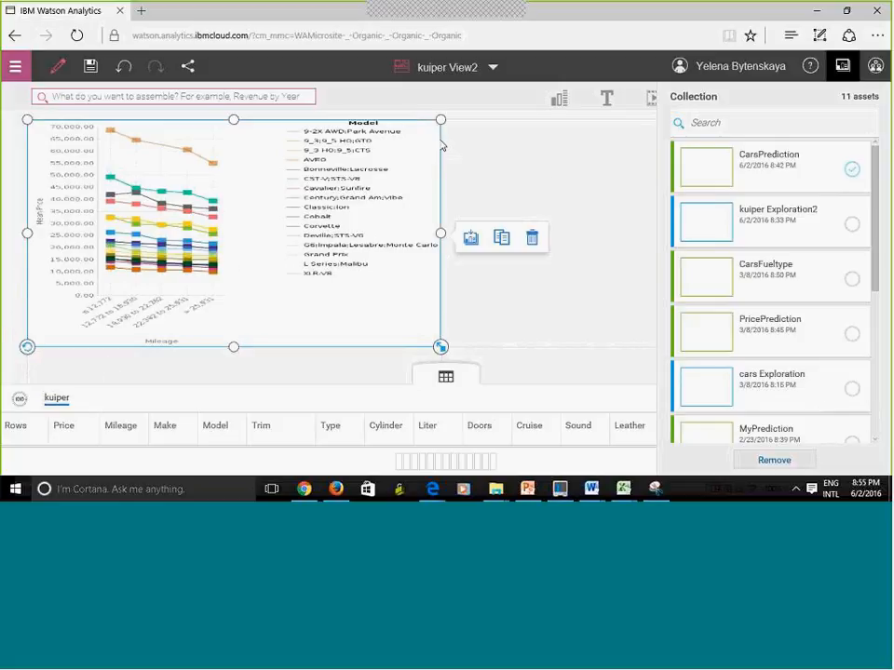
click(549, 162)
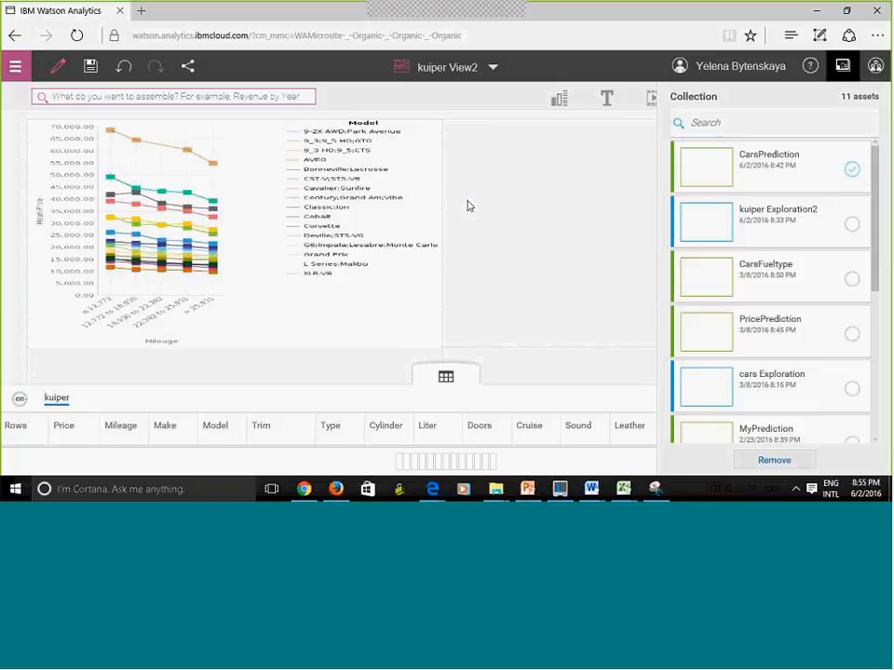
click(288, 229)
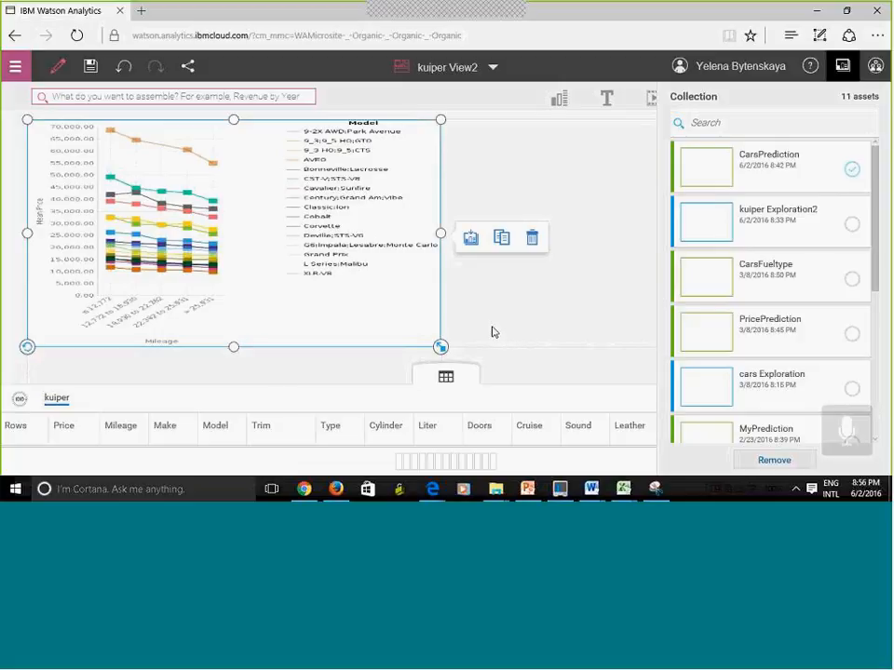
click(278, 378)
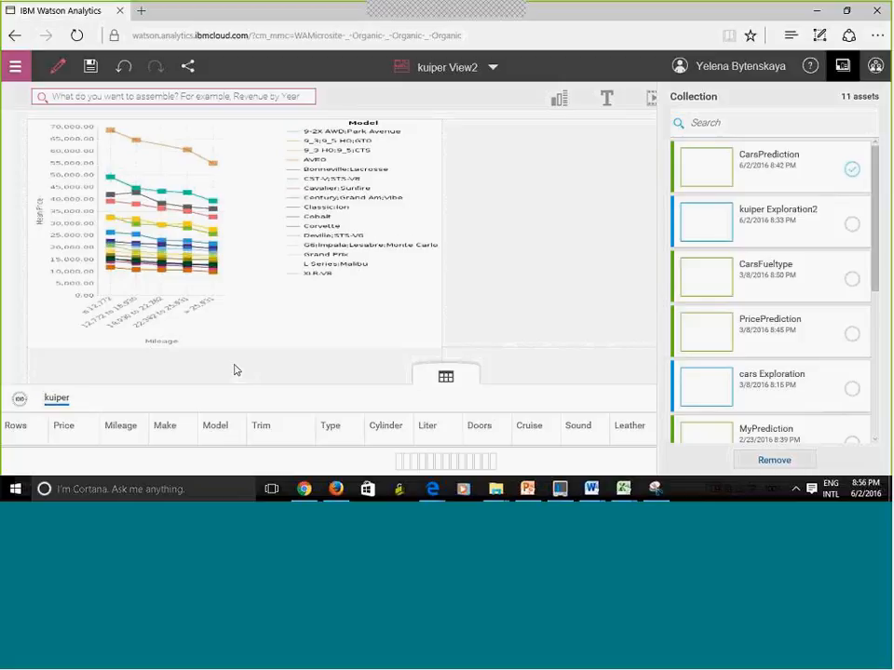
- Save the dashboard in Personal as kuiper View2
click(90, 67)
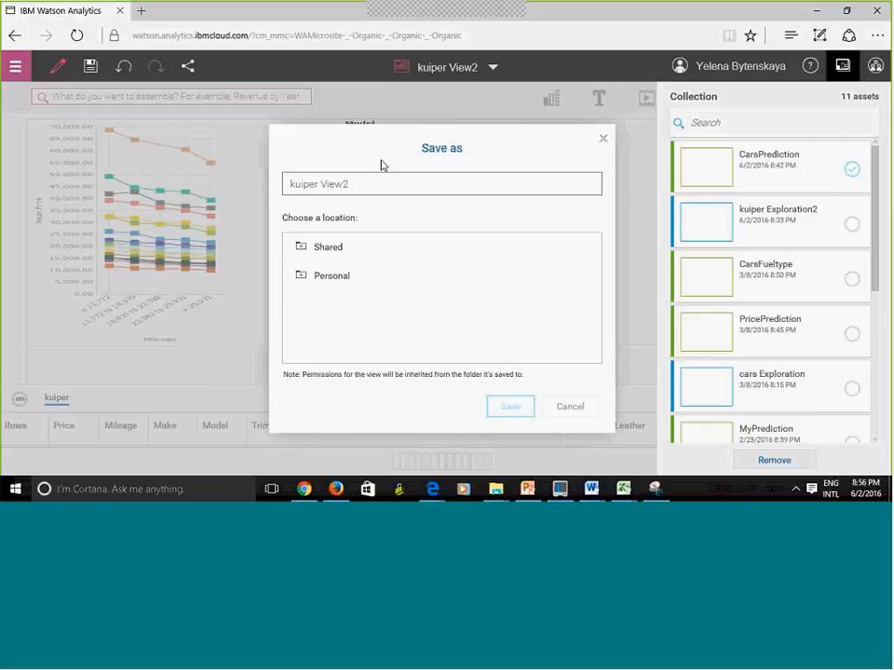
click(370, 183)
click(333, 285)
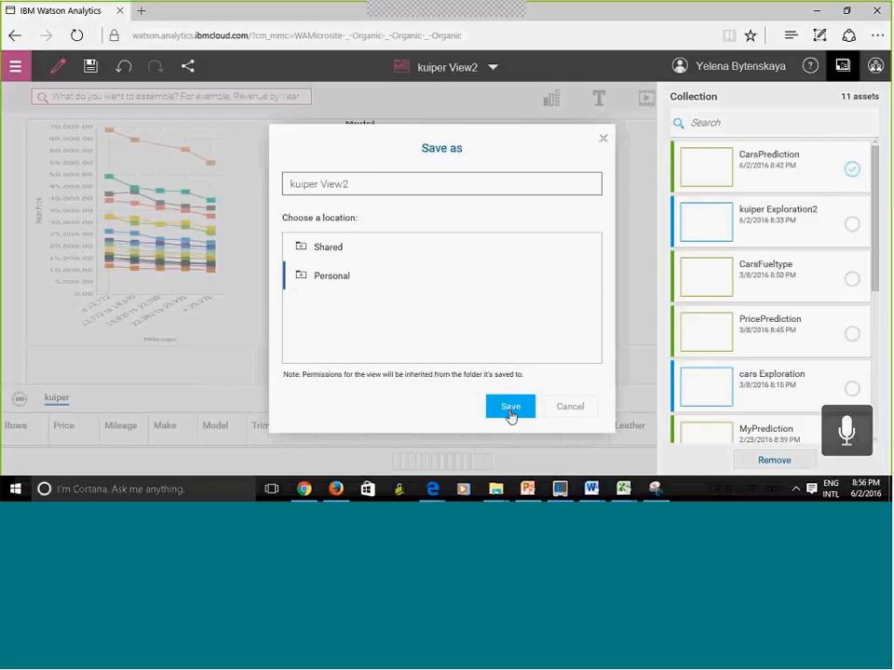
click(510, 407)
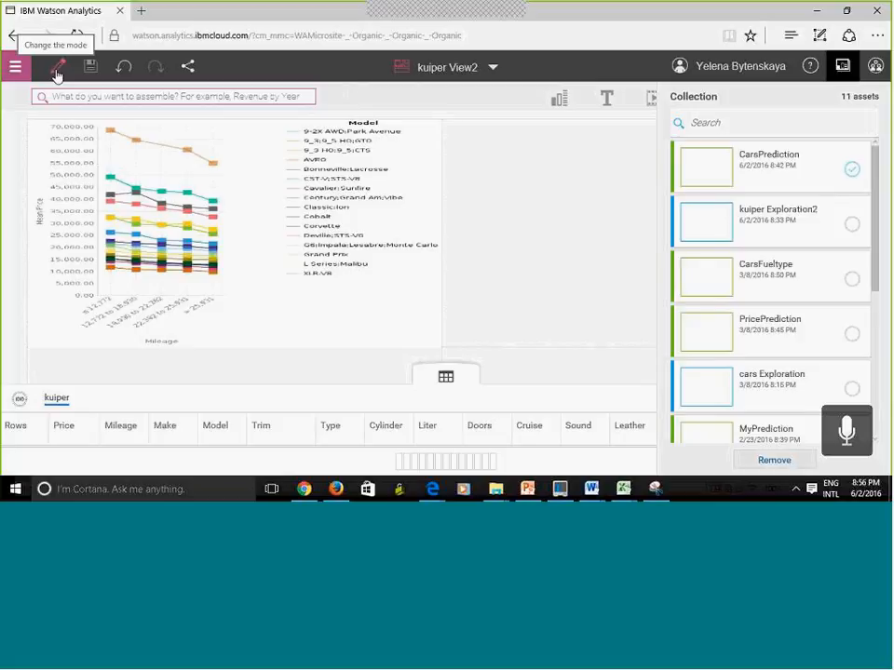
- Switch the dashboard out of edit mode and examine the CarsPrediction chart as viewers see it
click(57, 71)
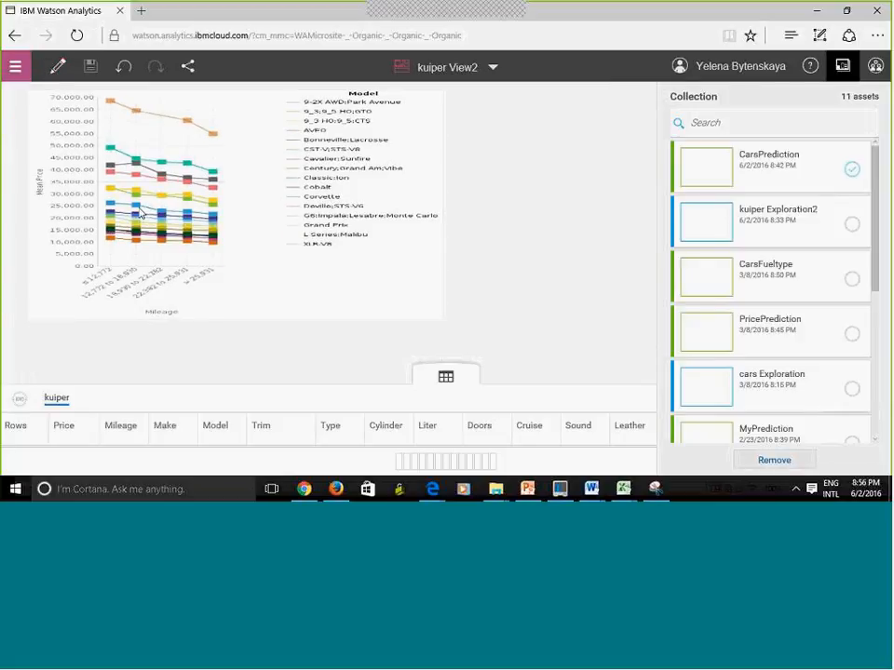
click(328, 183)
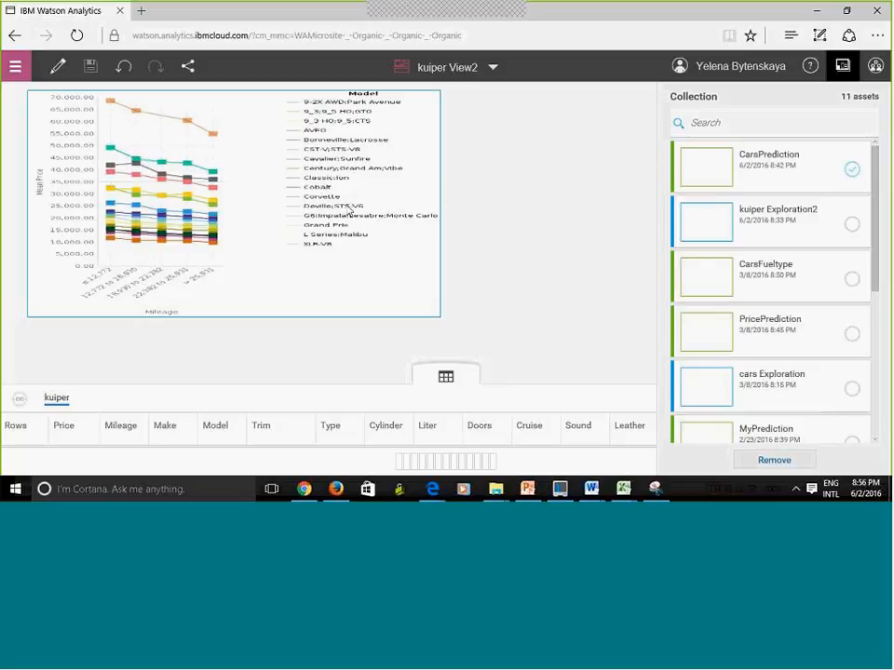
mouse_move(513, 224)
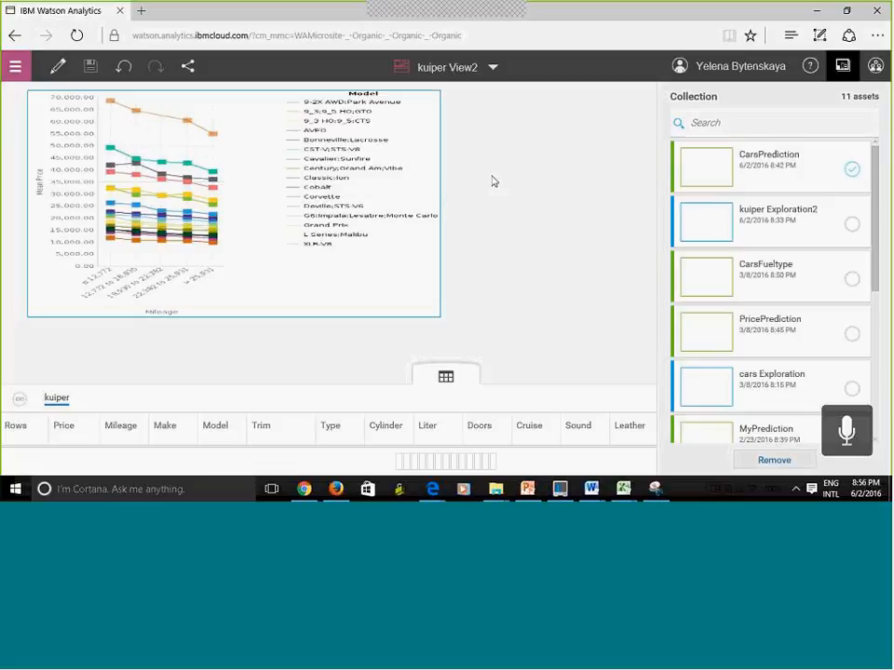
- Return the dashboard to edit mode and place kuiper Exploration2 from the collection in the lower-left pane
click(57, 70)
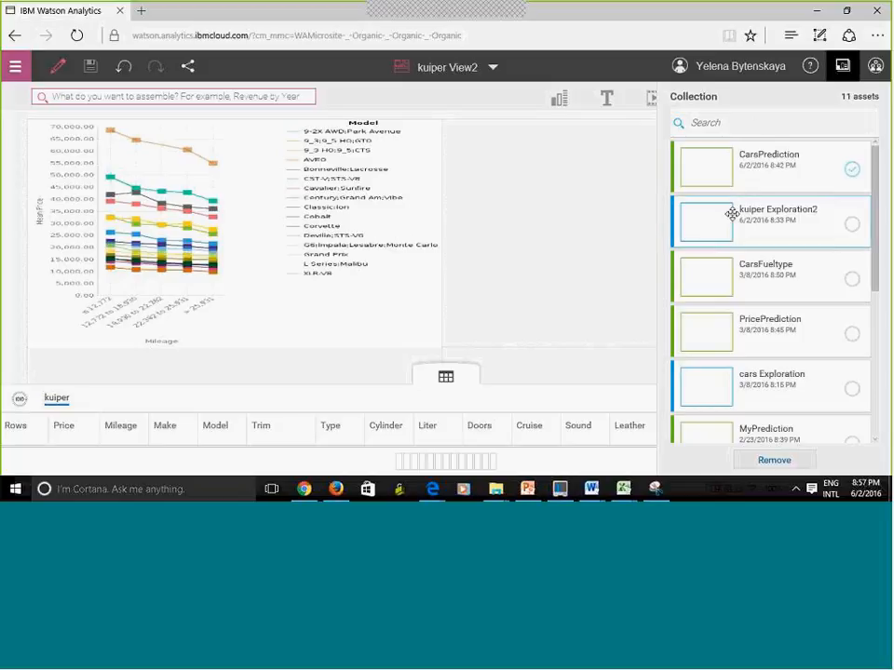
click(849, 225)
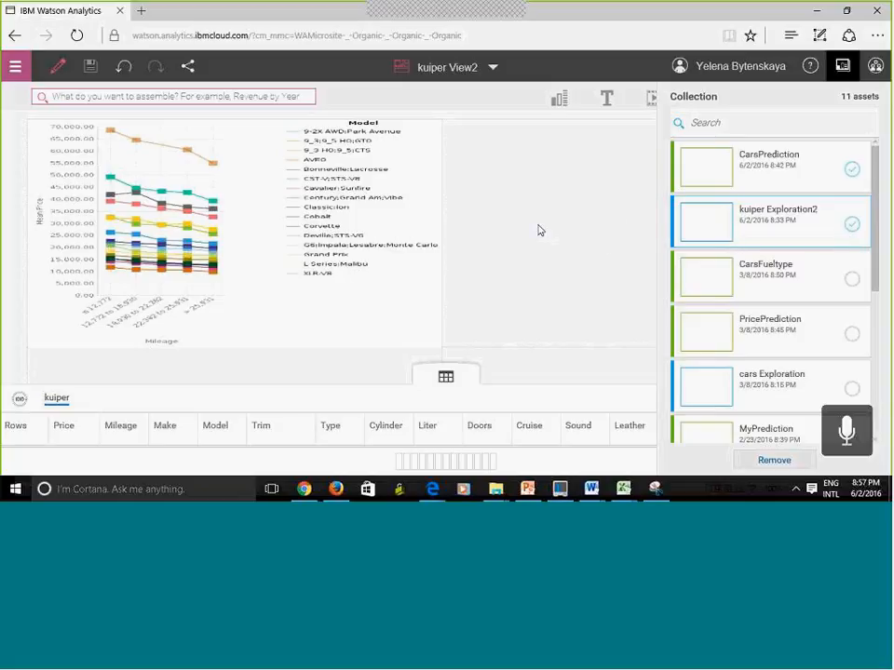
click(842, 65)
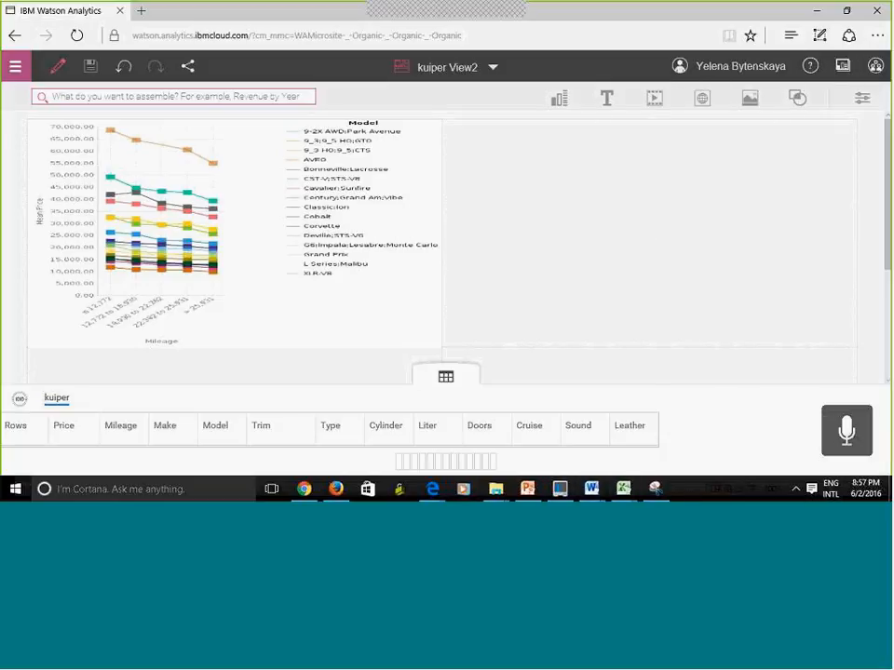
scroll(887, 189, down, 3)
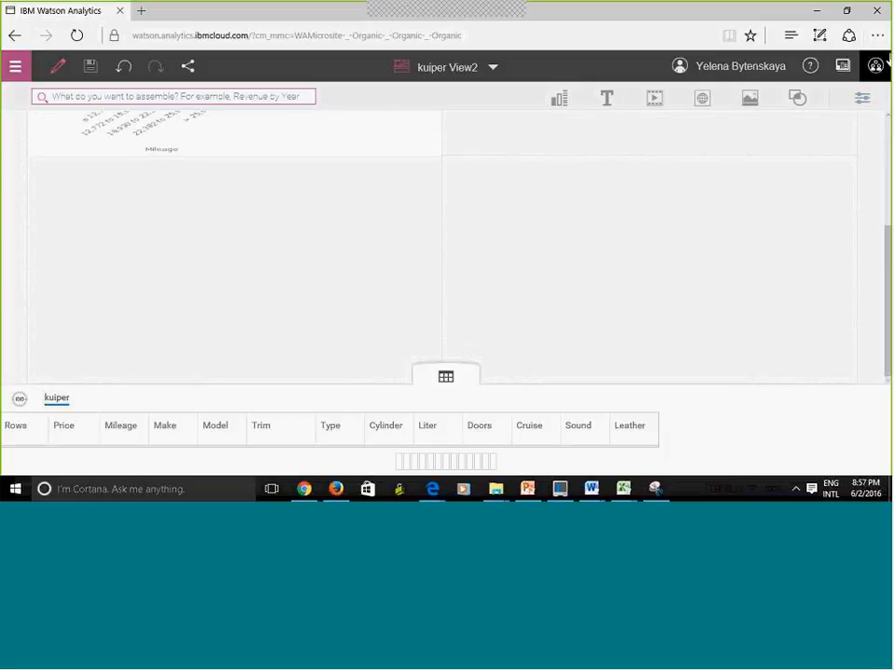
click(842, 67)
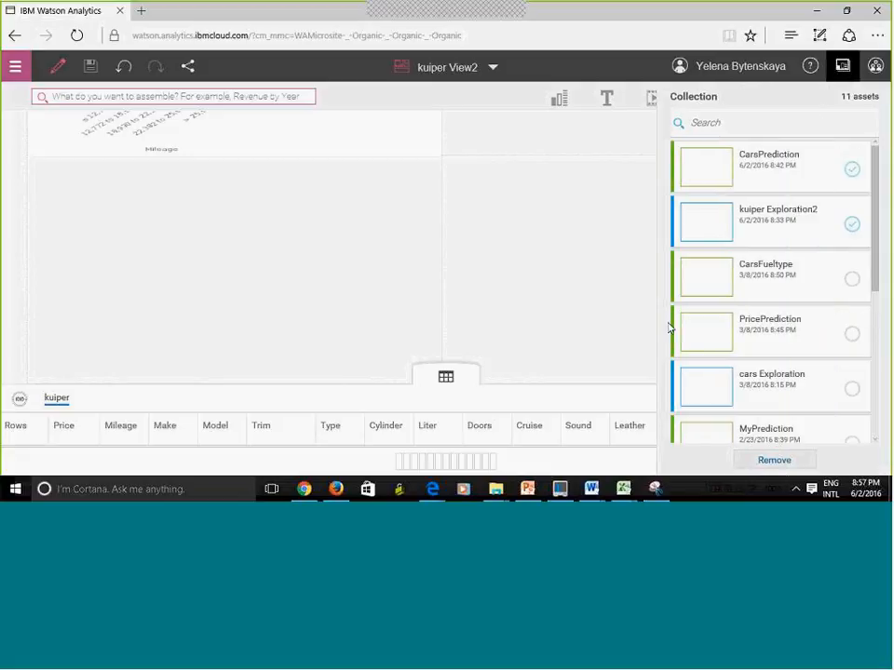
click(826, 227)
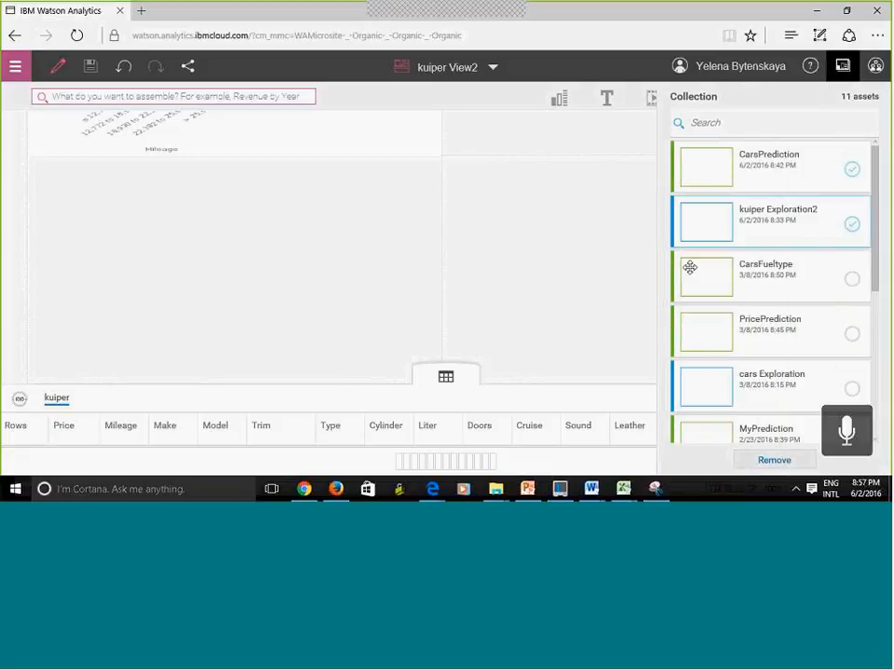
click(853, 171)
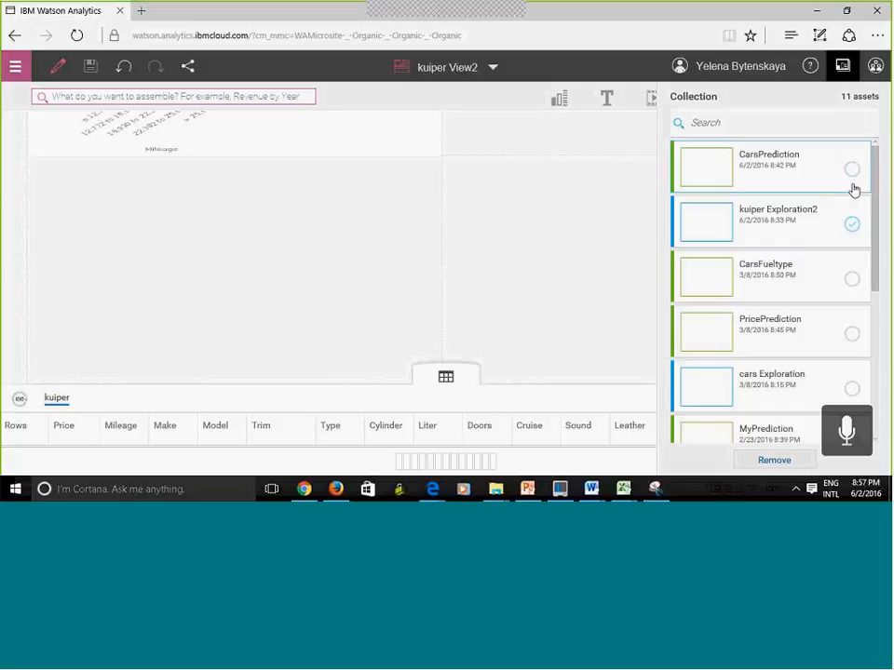
click(847, 223)
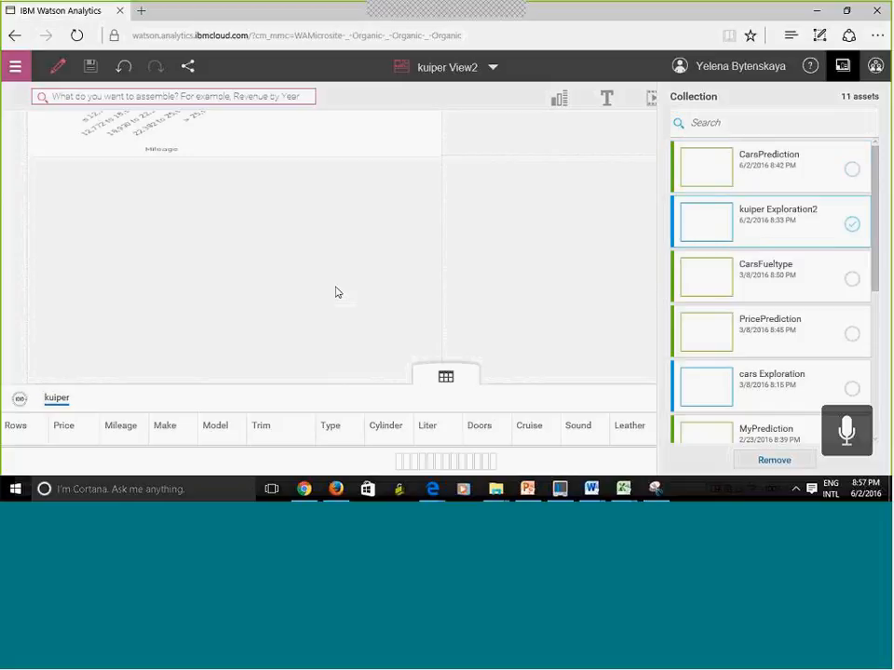
drag(718, 219, 235, 282)
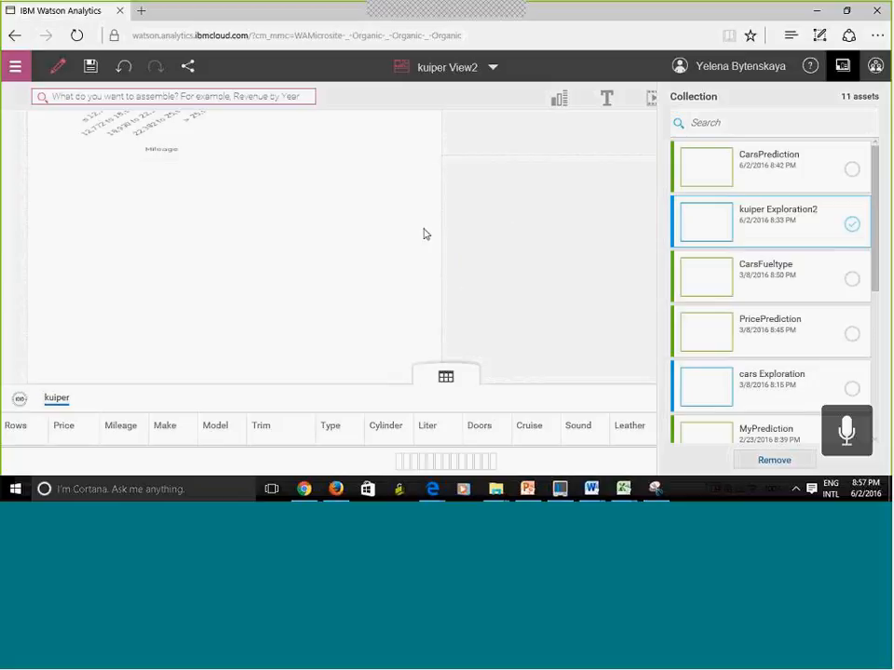
- Inspect the placed exploration chart and the alternative measures offered for Mileage in its title
click(319, 220)
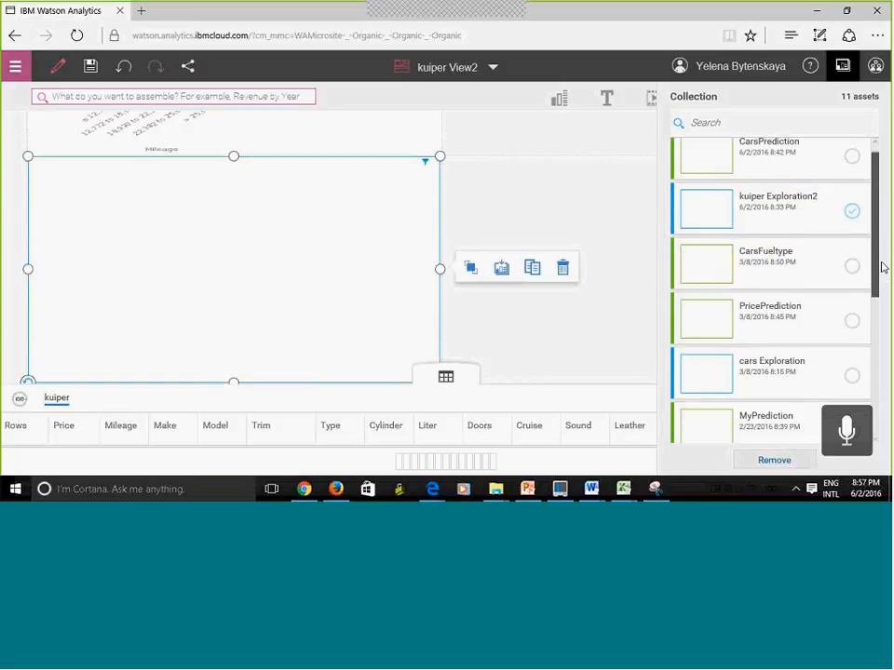
scroll(882, 266, down, 1)
click(424, 167)
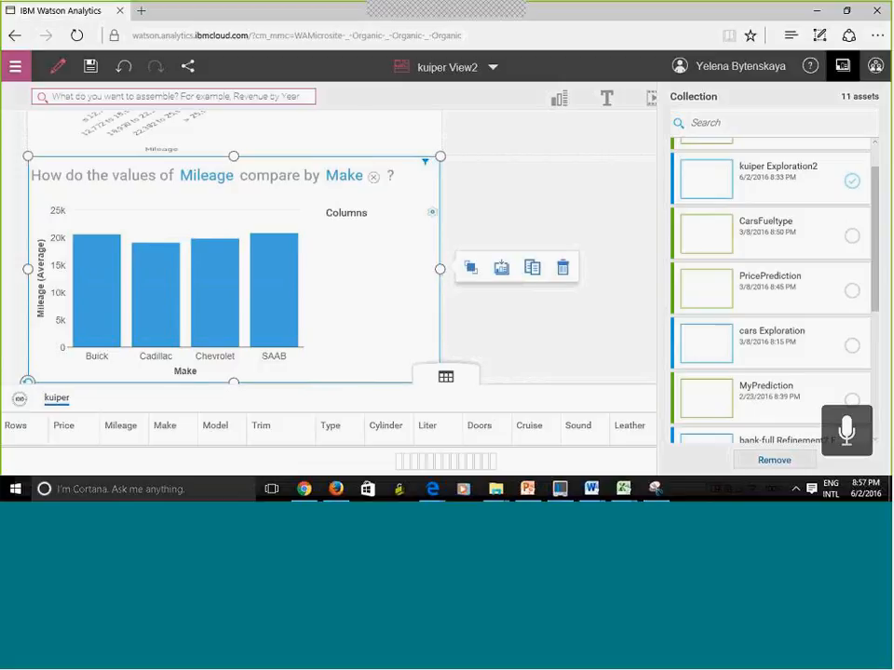
click(531, 364)
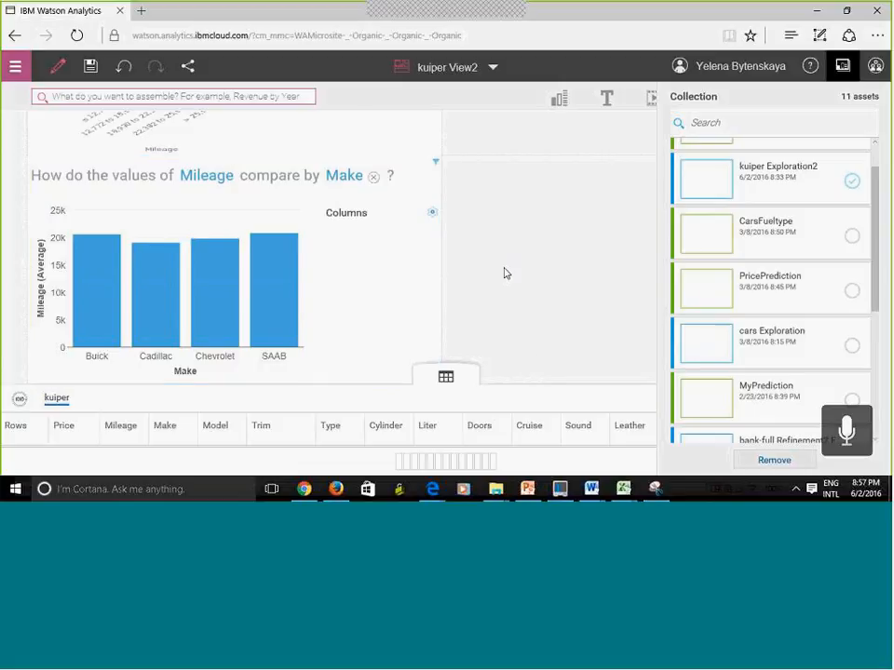
click(194, 184)
click(200, 177)
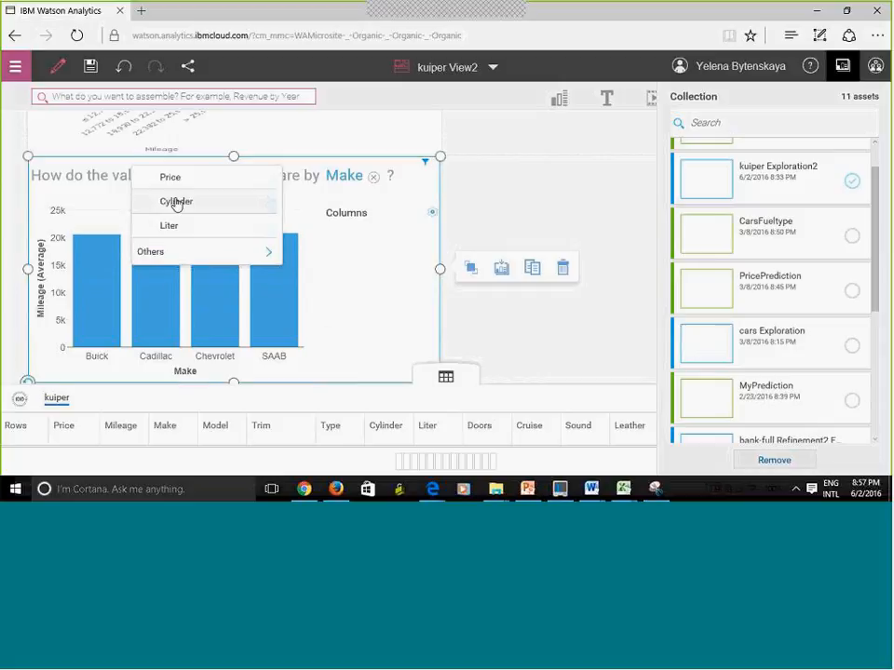
click(553, 183)
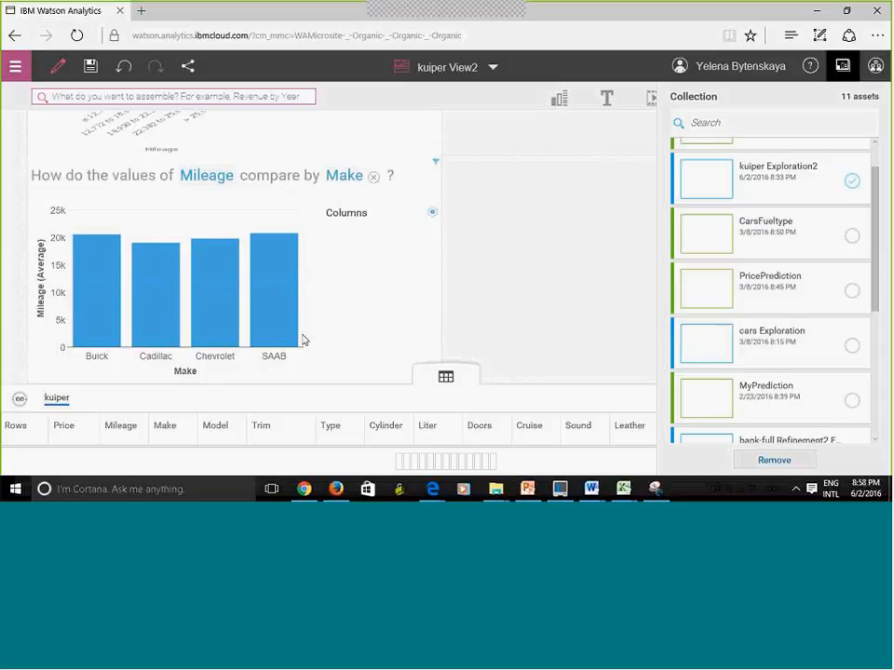
- Exclude Buick from the Make axis values of the Mileage comparison chart
click(433, 218)
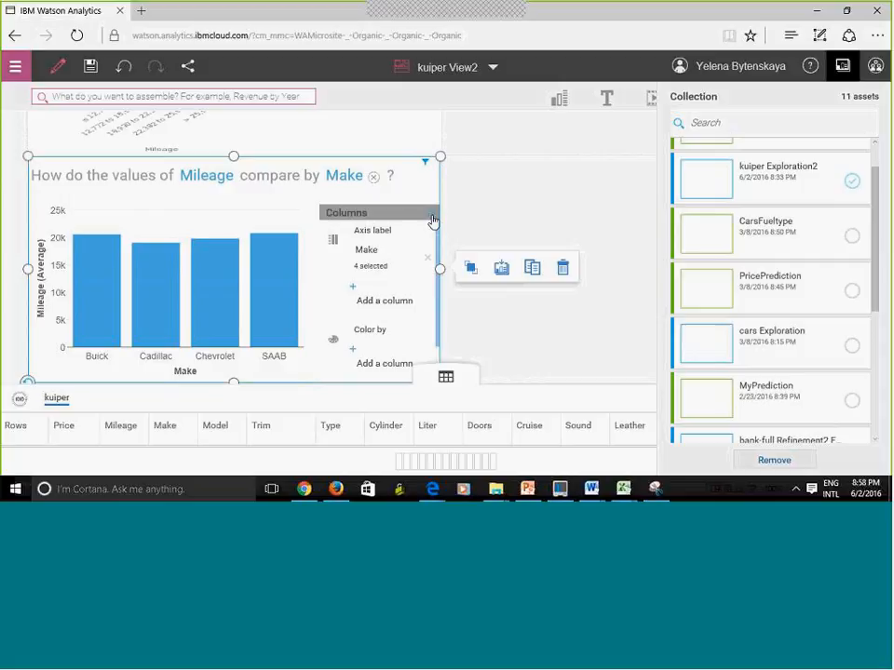
click(370, 271)
click(367, 263)
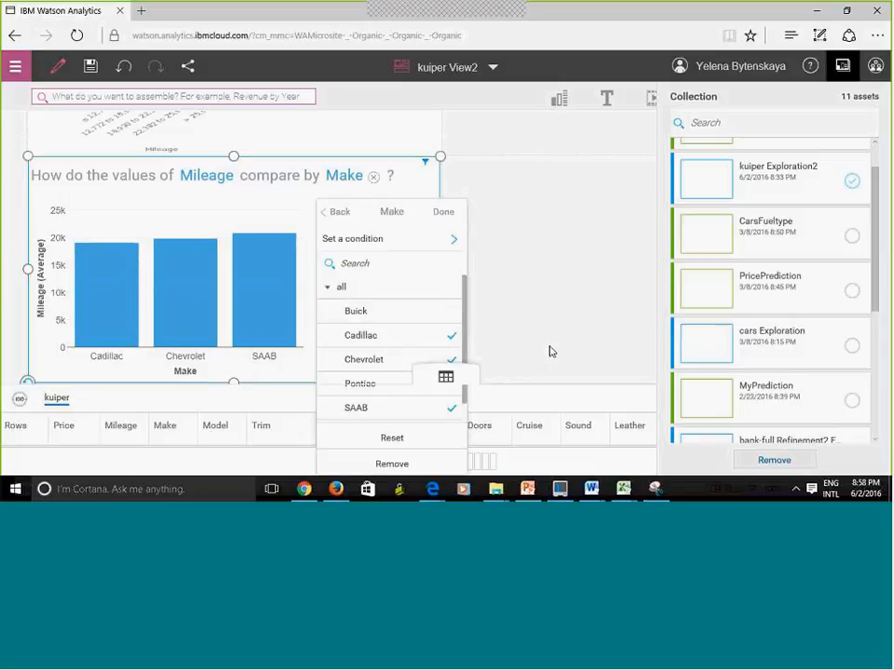
click(443, 214)
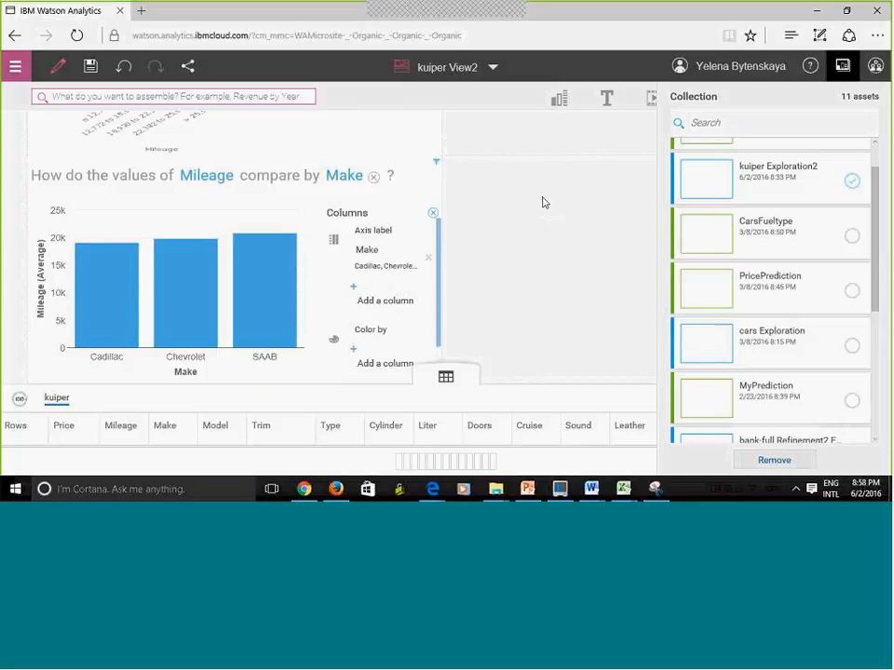
- Hide the collection, add a text box containing the presenter's first name to the upper-right pane, and save the dashboard
scroll(876, 269, up, 1)
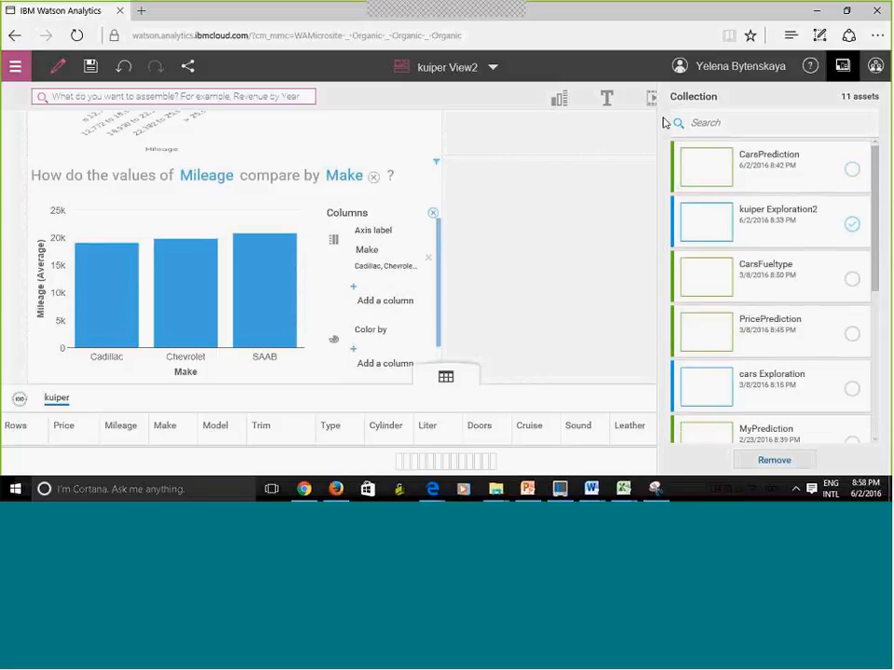
click(839, 72)
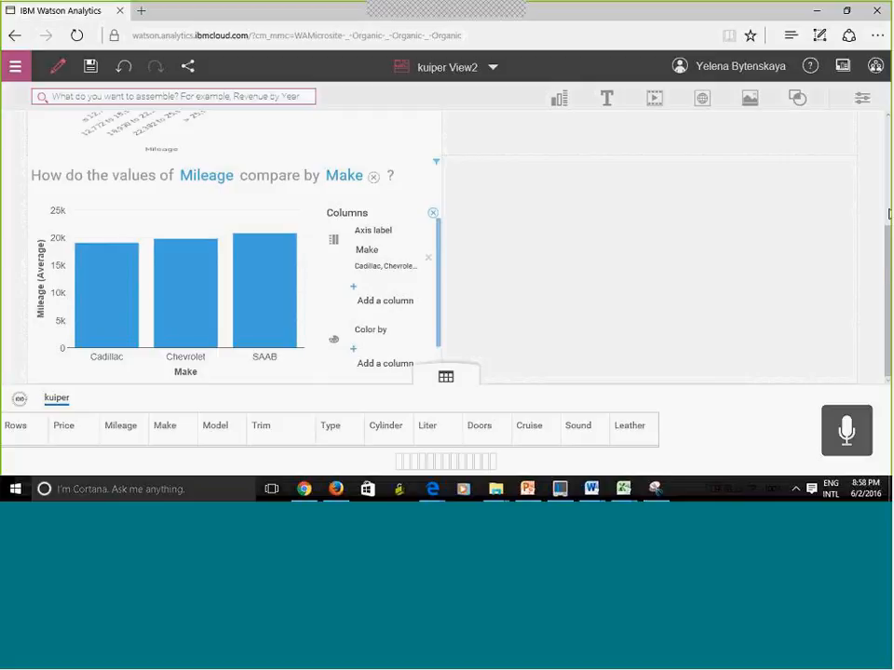
scroll(887, 178, up, 2)
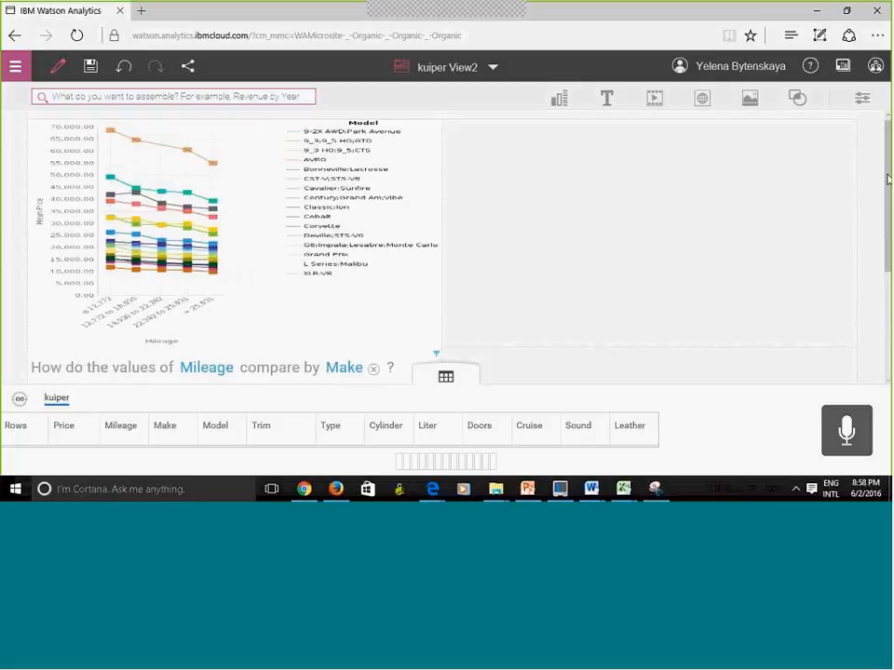
drag(604, 100, 561, 193)
click(585, 205)
double_click(585, 203)
text(Ye)
key(Delete)
key(Delete)
key(Delete)
key(Delete)
key(Delete)
key(Delete)
key(Delete)
key(Delete)
key(Delete)
key(Delete)
key(Delete)
key(Delete)
key(Delete)
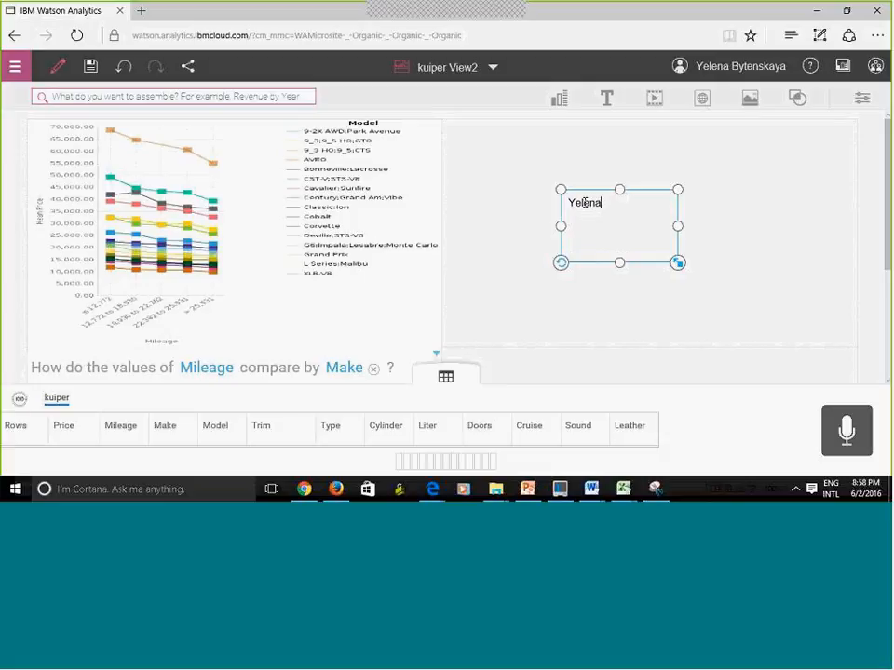
click(729, 262)
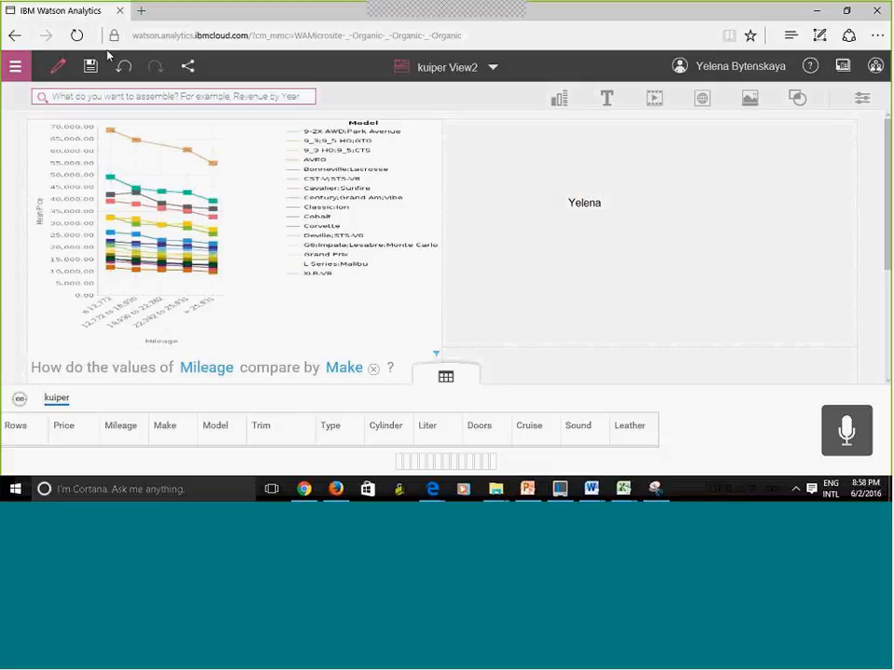
click(90, 69)
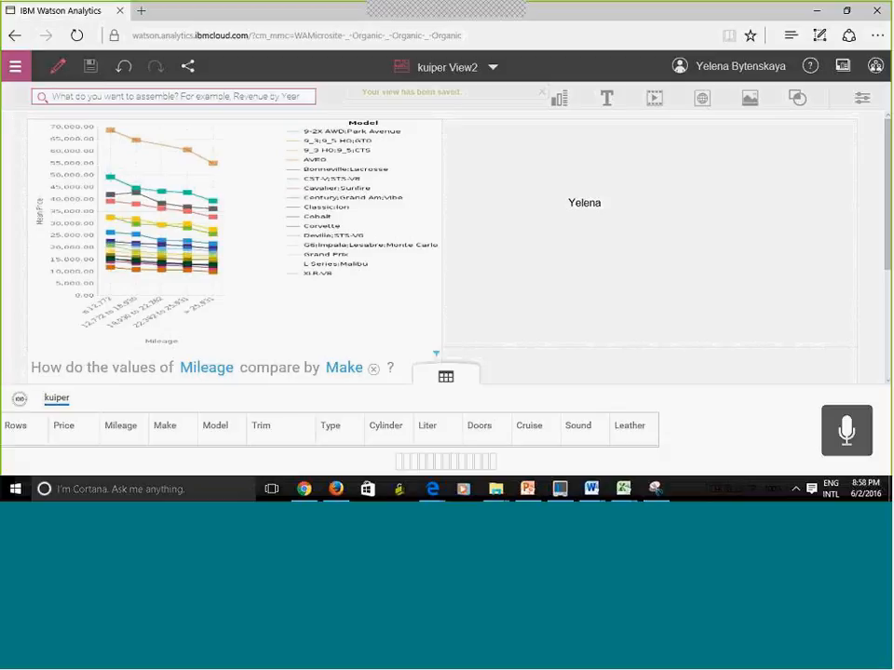
- Examine the dashboard with the kuiper data tray hidden and shown, and check the filter and sort options for Cylinder
drag(889, 250, 889, 356)
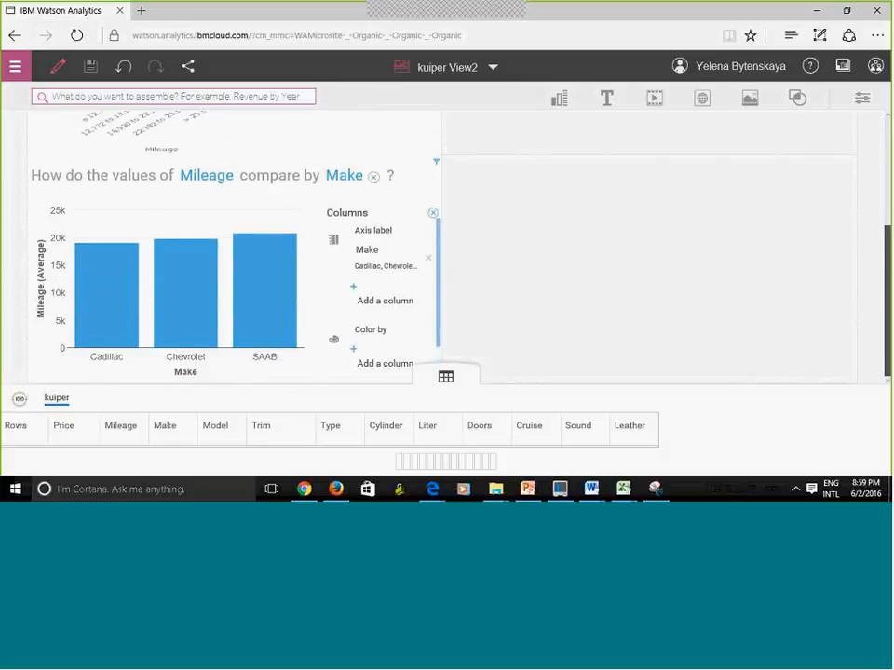
click(450, 379)
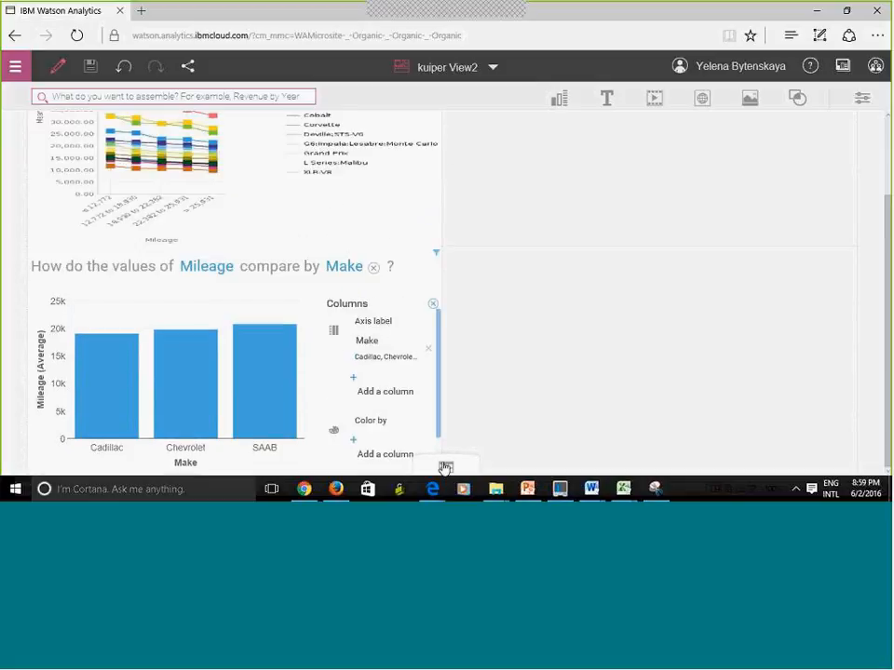
click(445, 467)
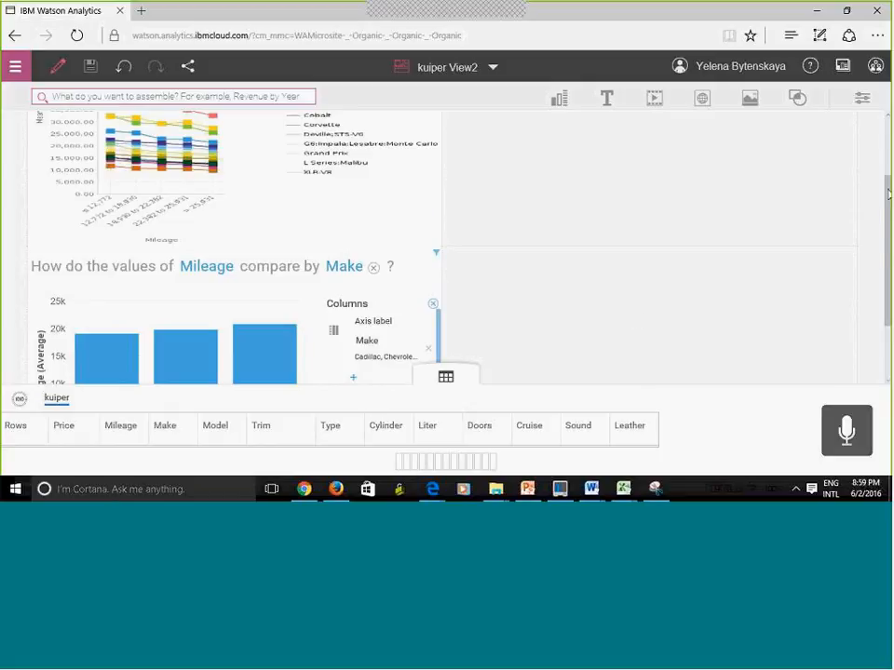
scroll(887, 140, up, 2)
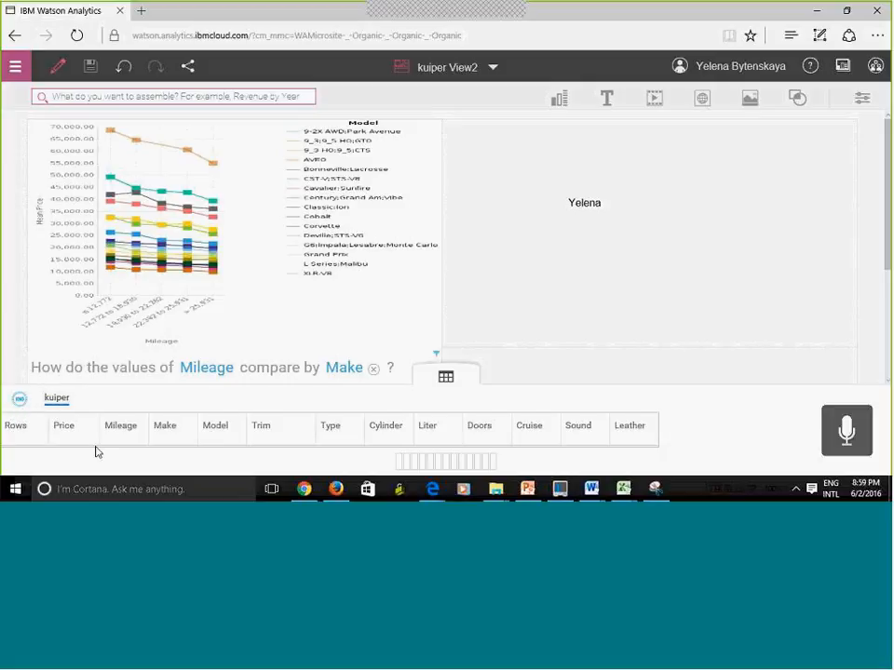
click(20, 400)
click(603, 297)
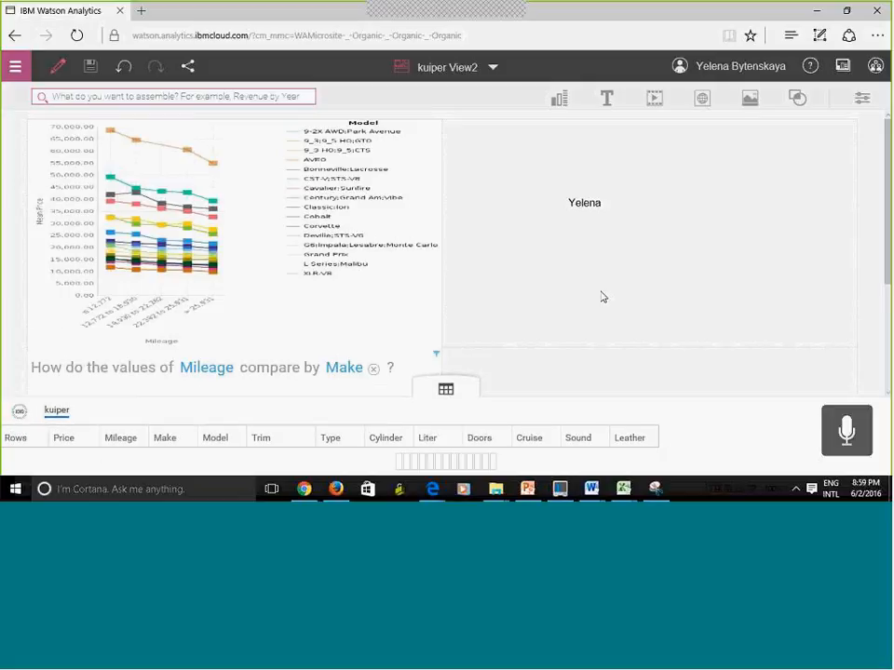
click(446, 390)
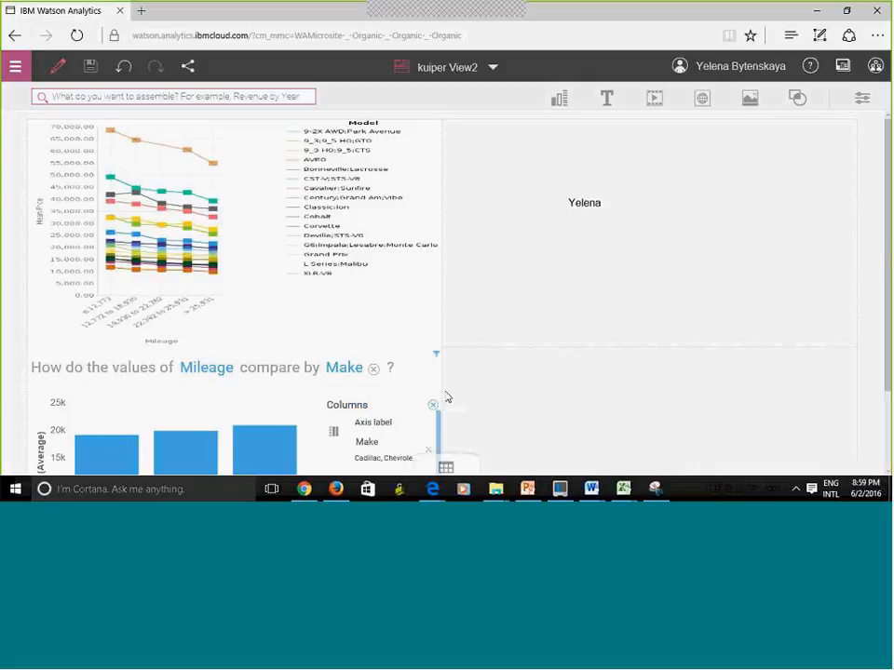
click(445, 467)
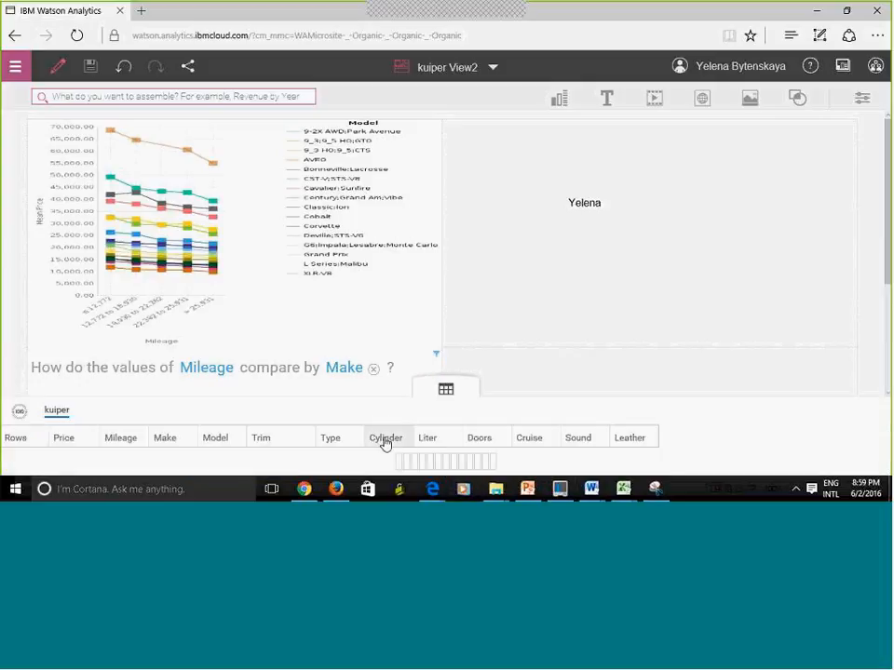
click(386, 442)
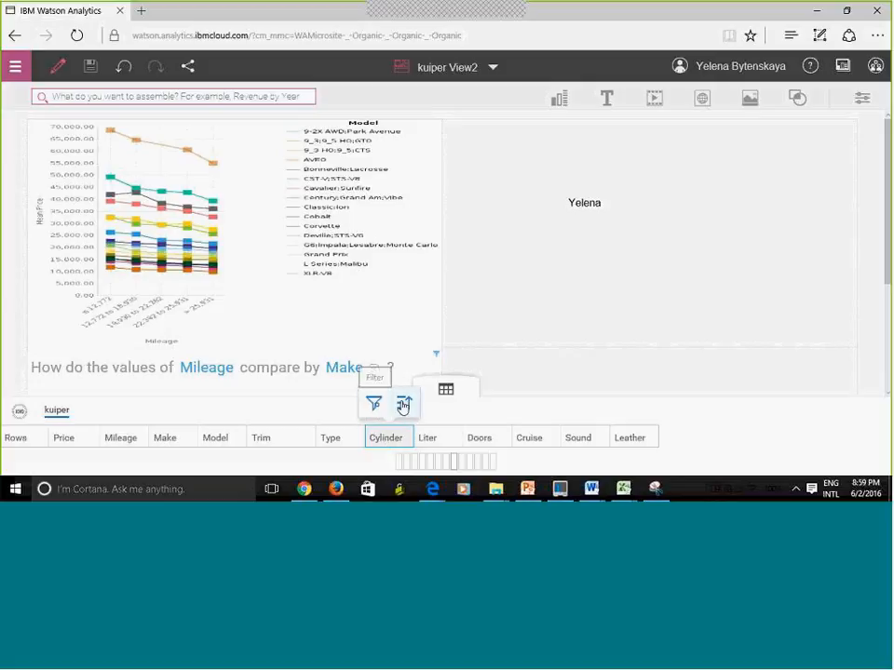
click(752, 234)
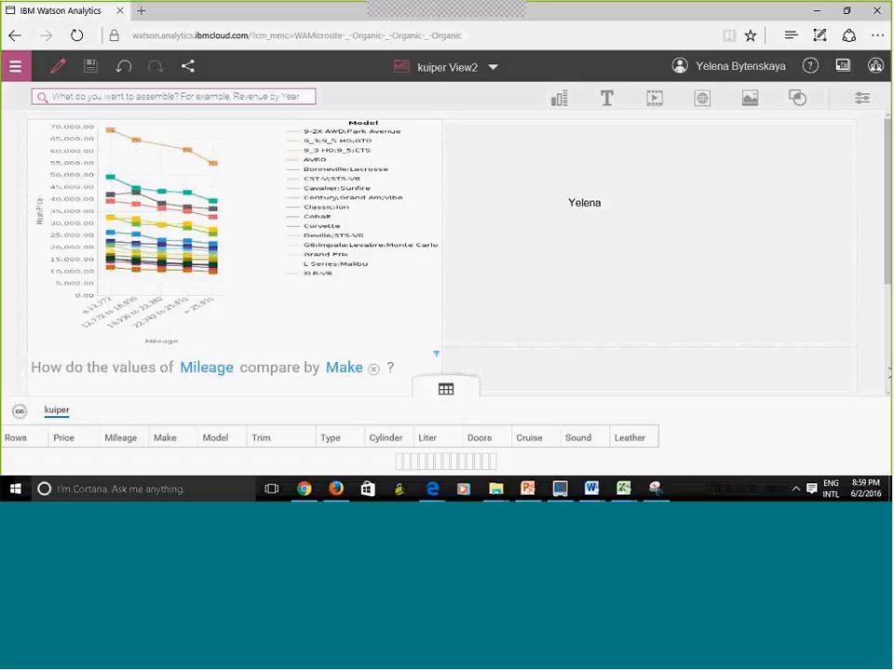
- Create a story from the dashboard and save it to the Personal location as Story:kuiper View2
click(15, 67)
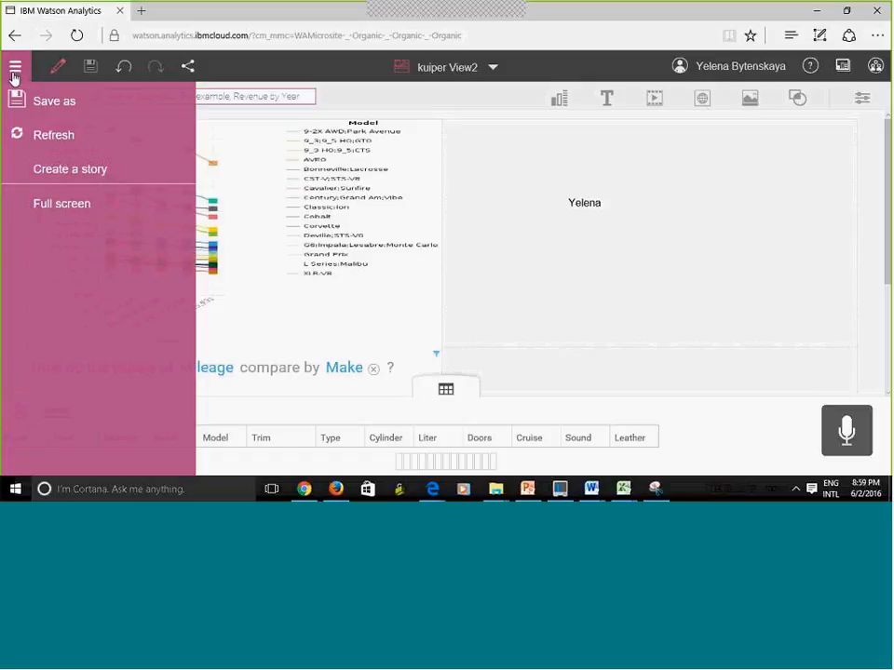
click(78, 170)
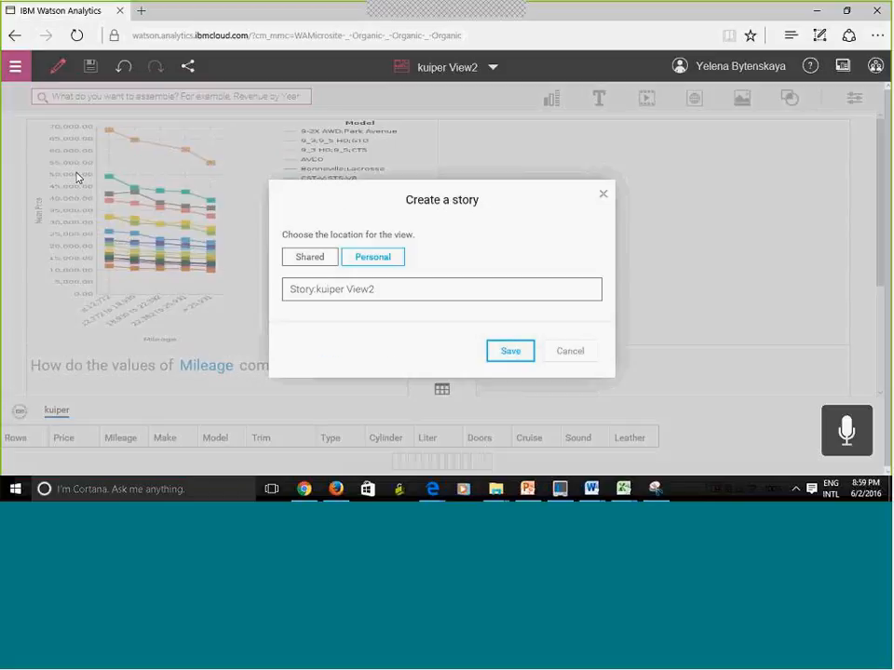
click(393, 291)
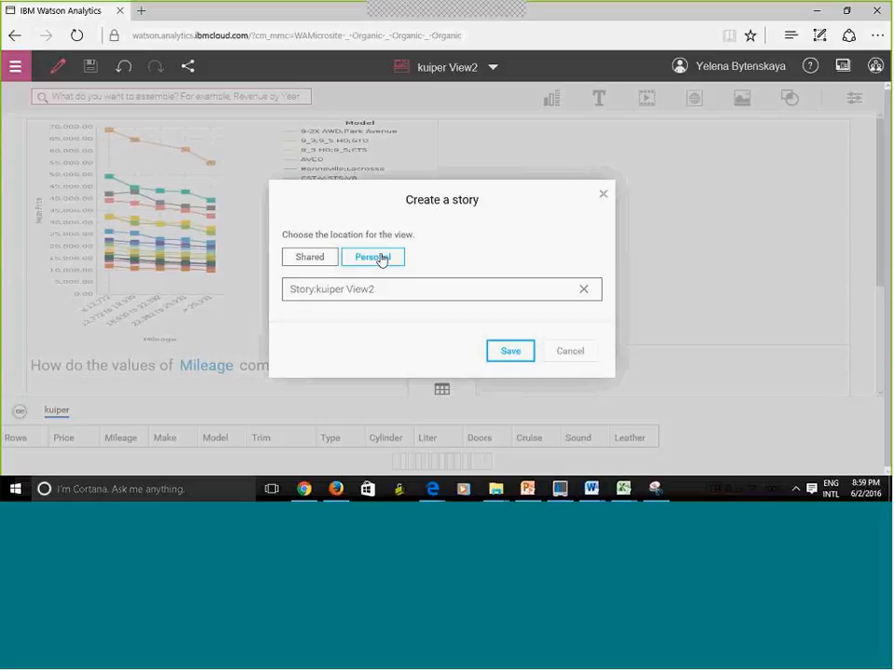
click(382, 261)
click(510, 351)
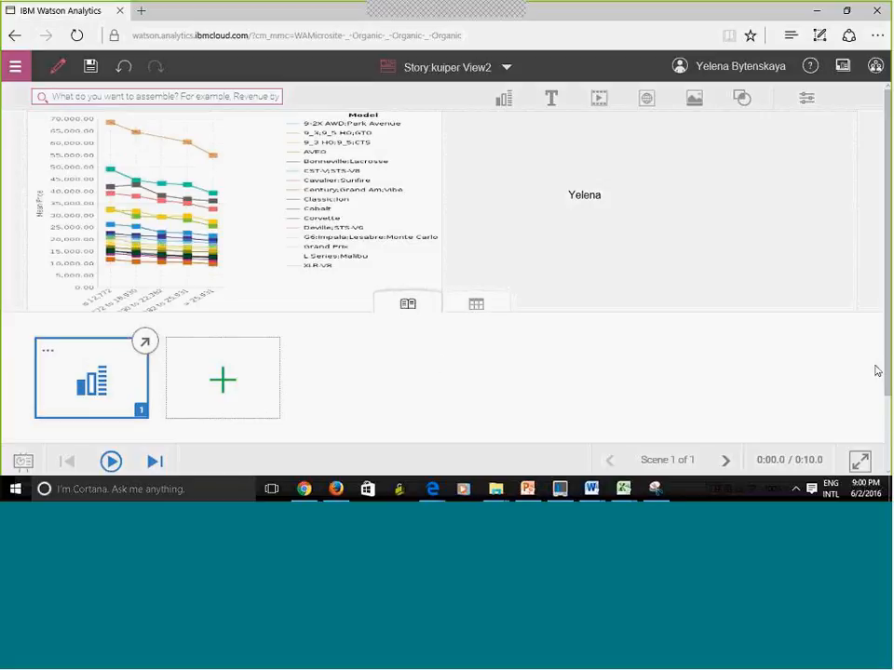
- Examine the new story's scene tray, the scene display options, and the panes that make up the first scene
scroll(885, 380, down, 1)
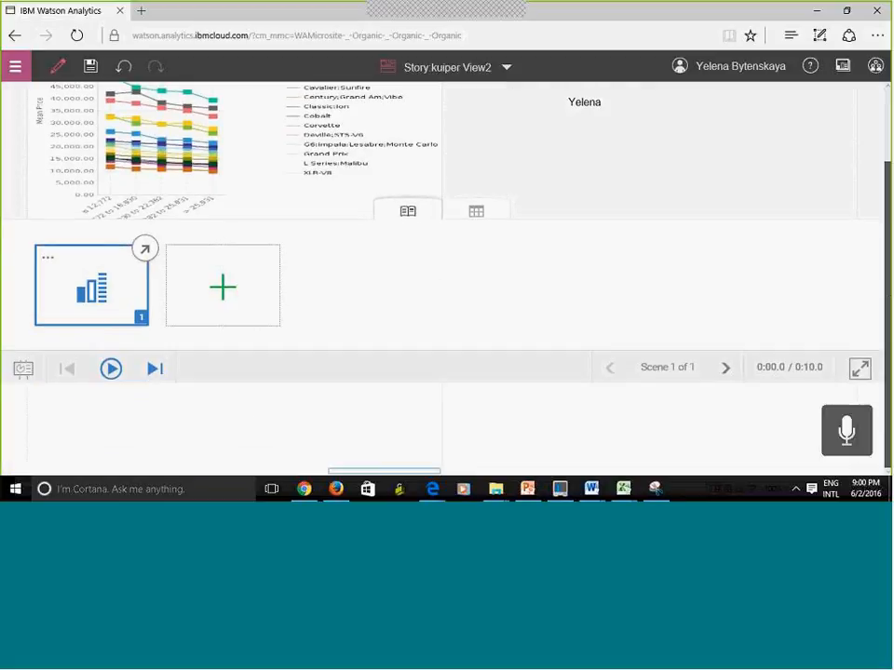
click(86, 452)
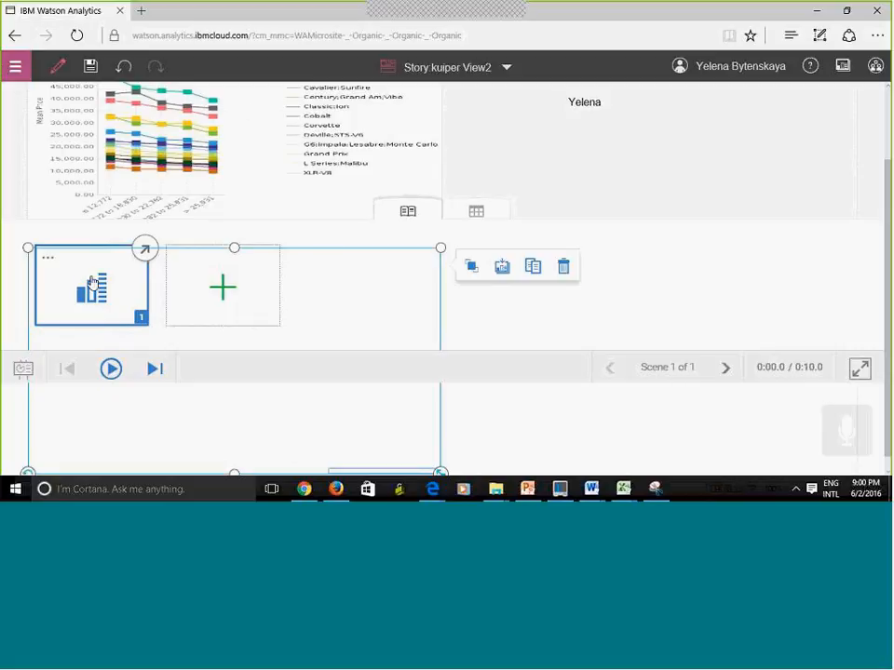
click(190, 408)
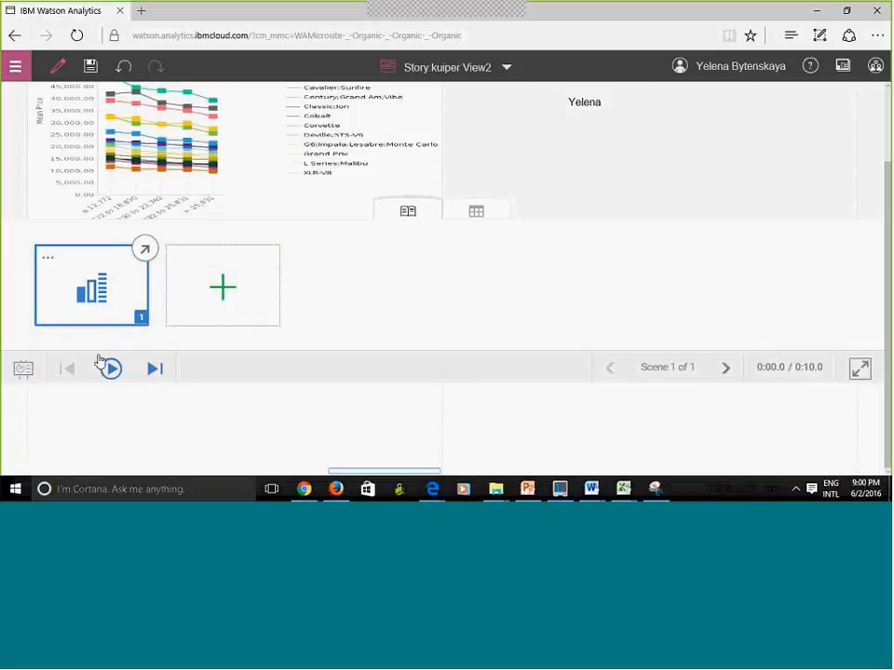
click(42, 419)
click(23, 373)
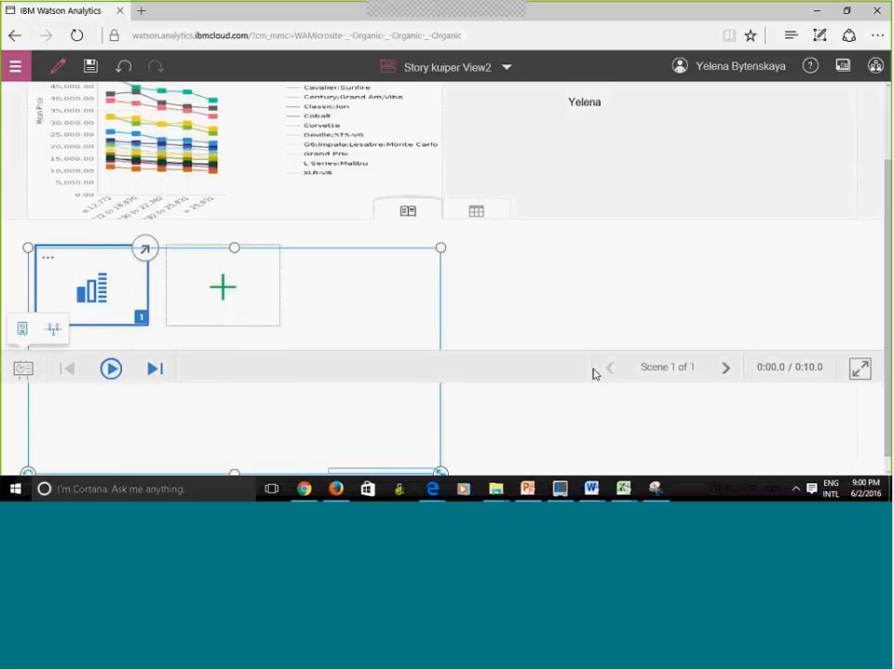
scroll(664, 191, up, 1)
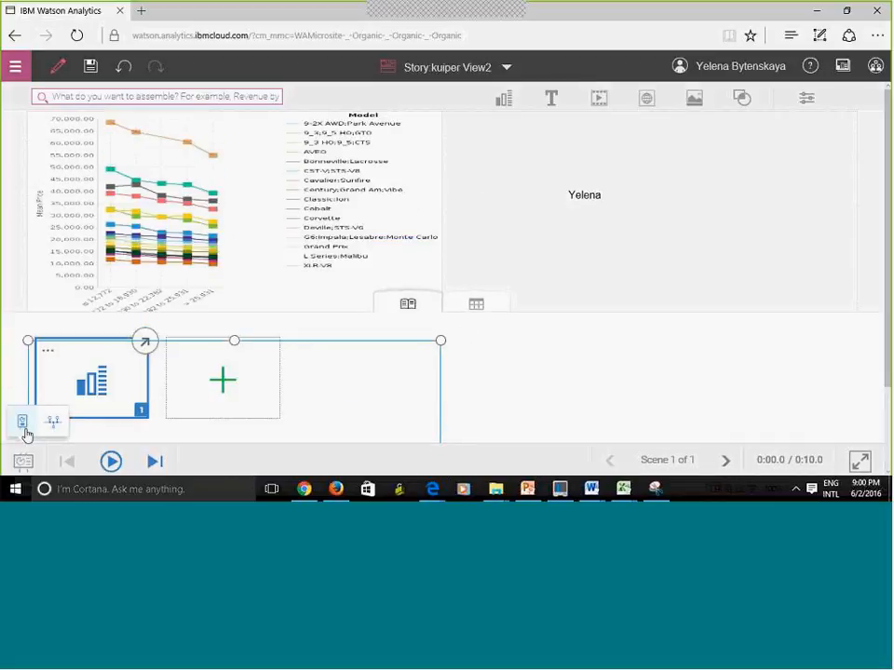
click(572, 363)
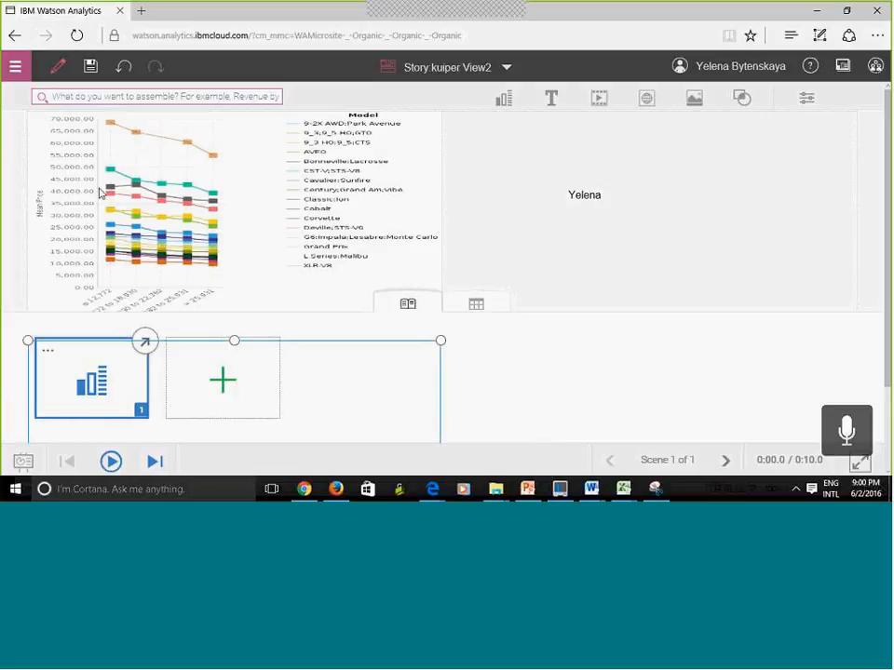
click(198, 237)
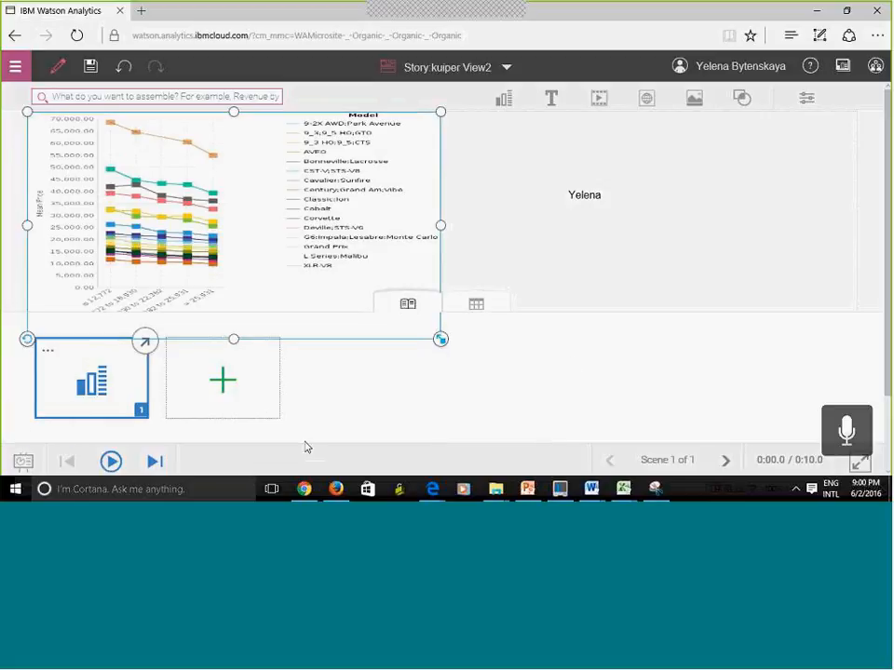
- Expand the timeline of scene 1 and delay the start of the vizControl 1 track to about 2.6 seconds
click(144, 343)
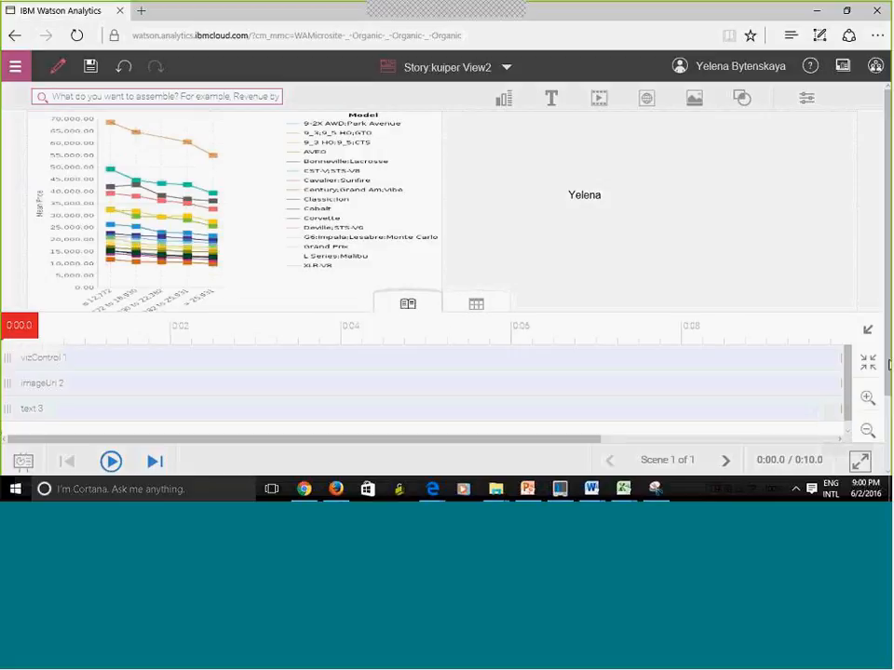
scroll(640, 200, down, 2)
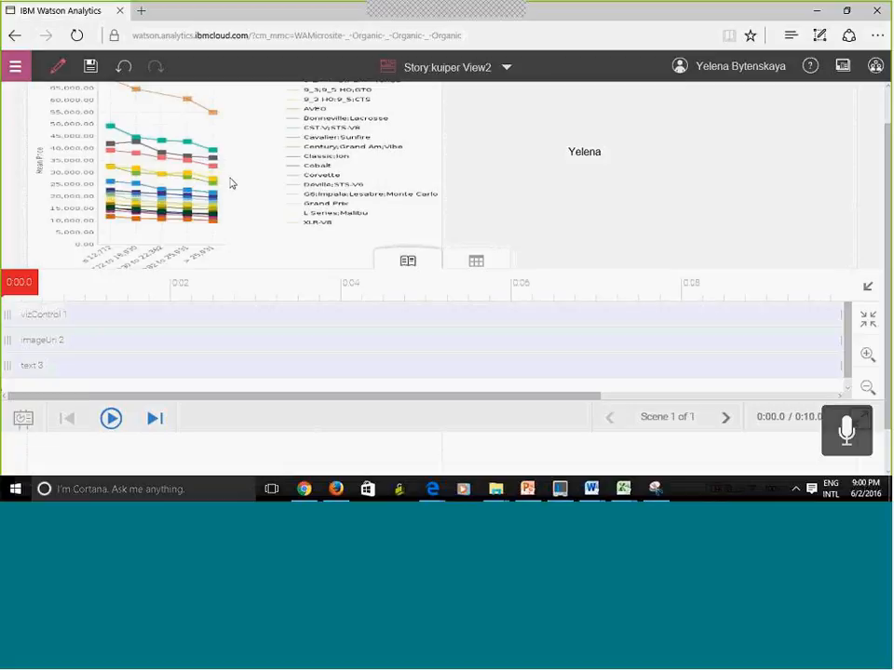
click(386, 159)
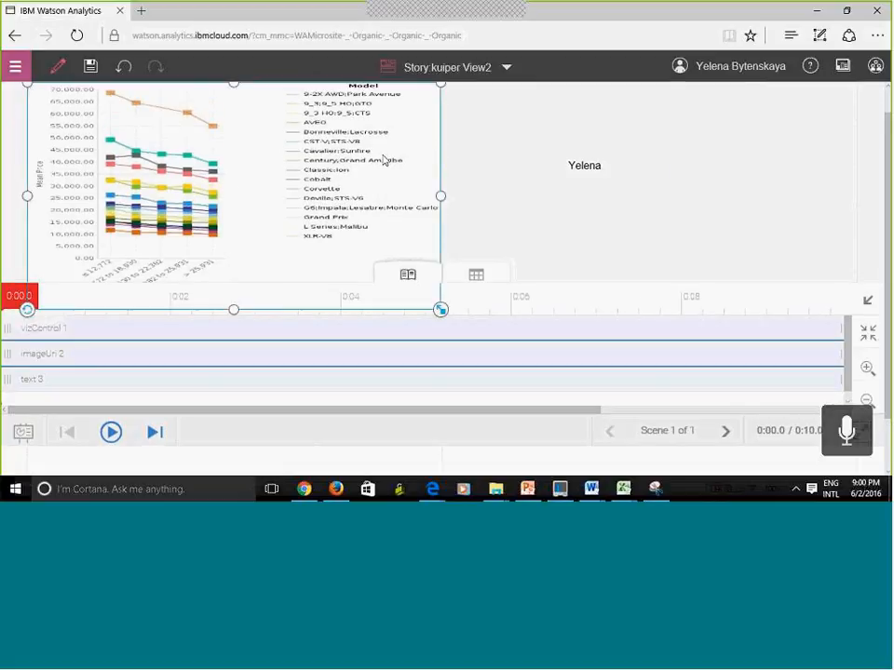
click(702, 197)
click(381, 180)
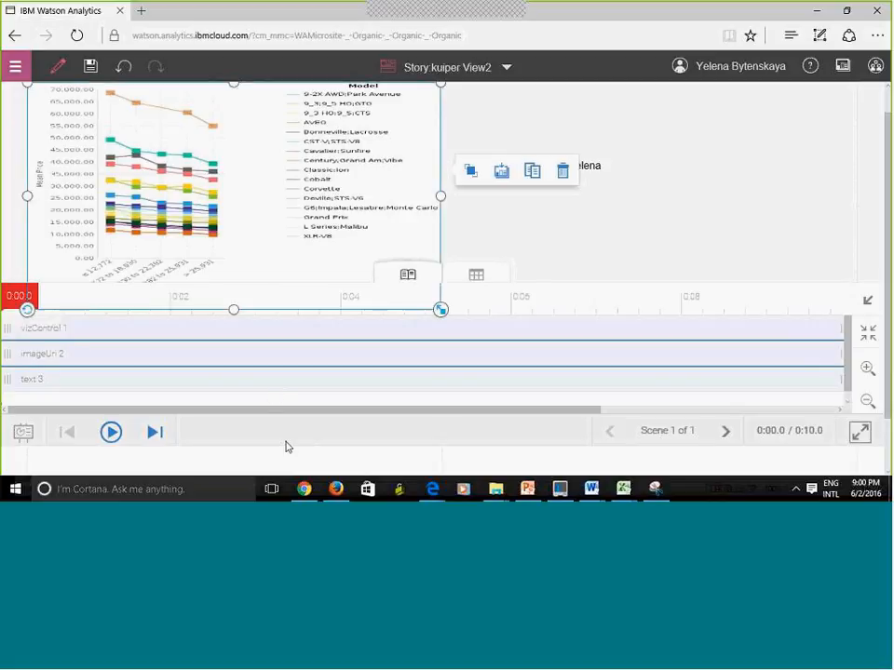
scroll(186, 391, down, 1)
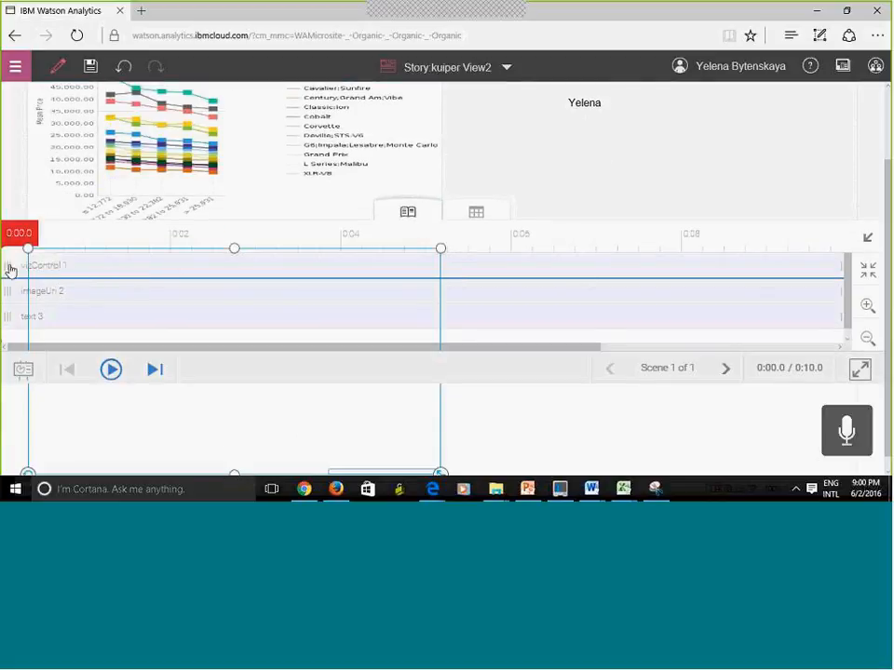
drag(7, 266, 239, 273)
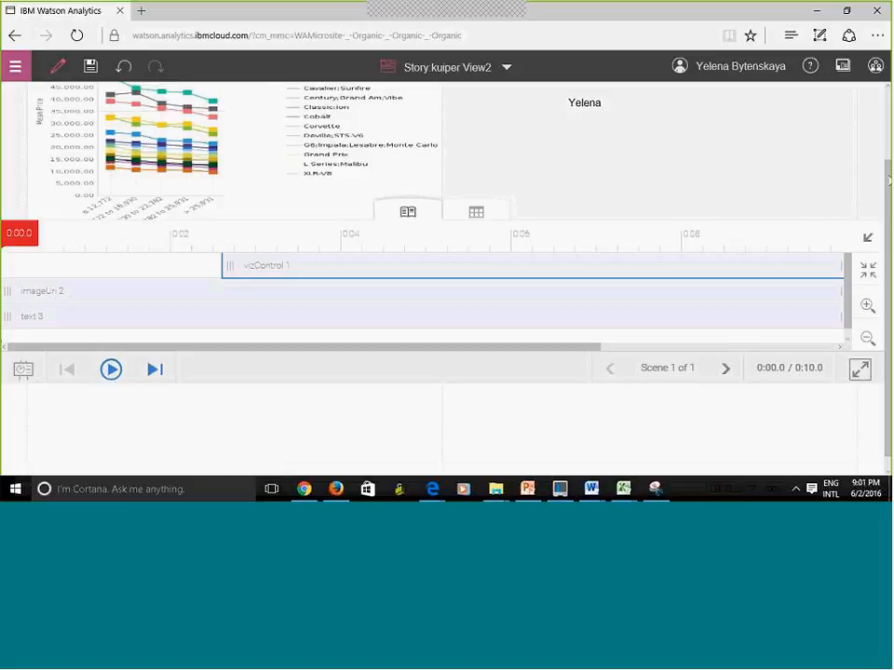
- Delay the start of the text 3 track to about 5.3 seconds on the scene timeline
scroll(888, 179, up, 2)
scroll(447, 279, down, 2)
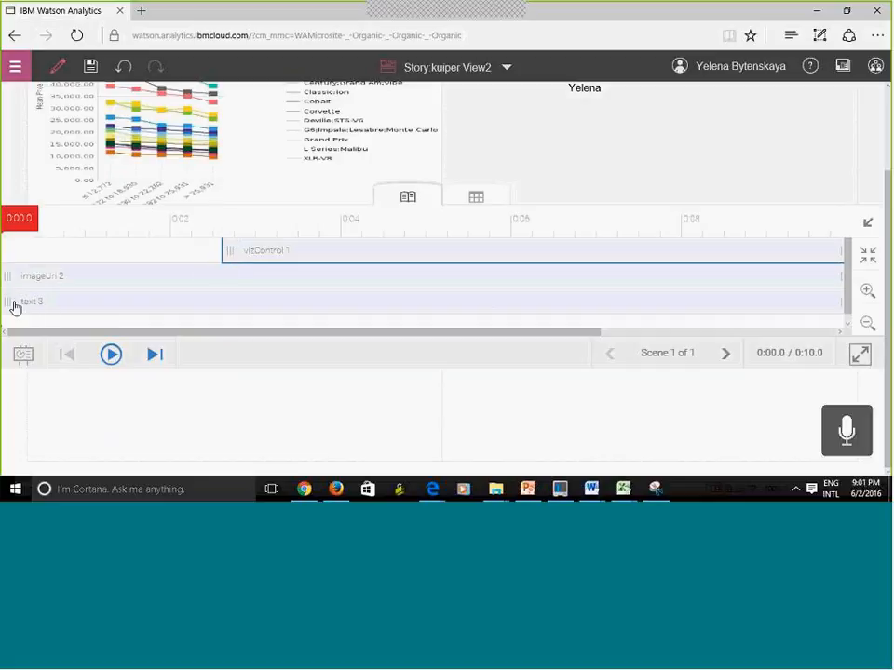
drag(13, 307, 639, 365)
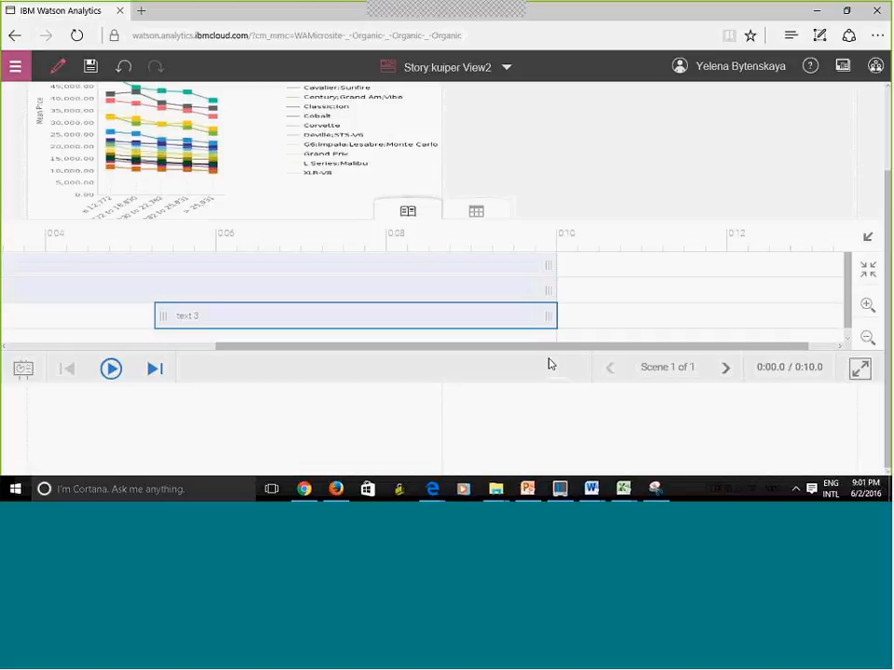
drag(543, 353, 265, 335)
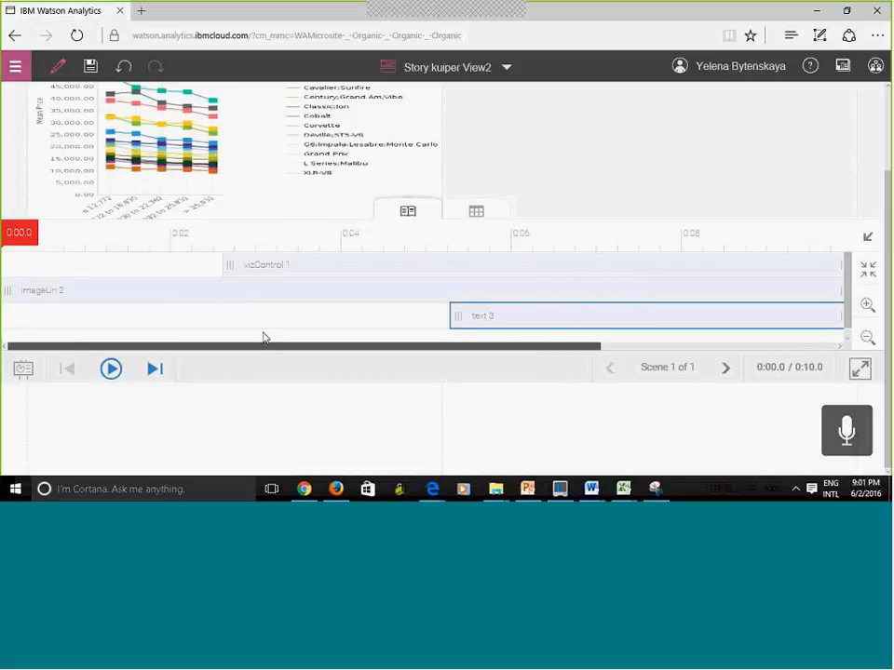
- Play scene 1 and watch the staggered appearance of its chart and text elements
click(111, 369)
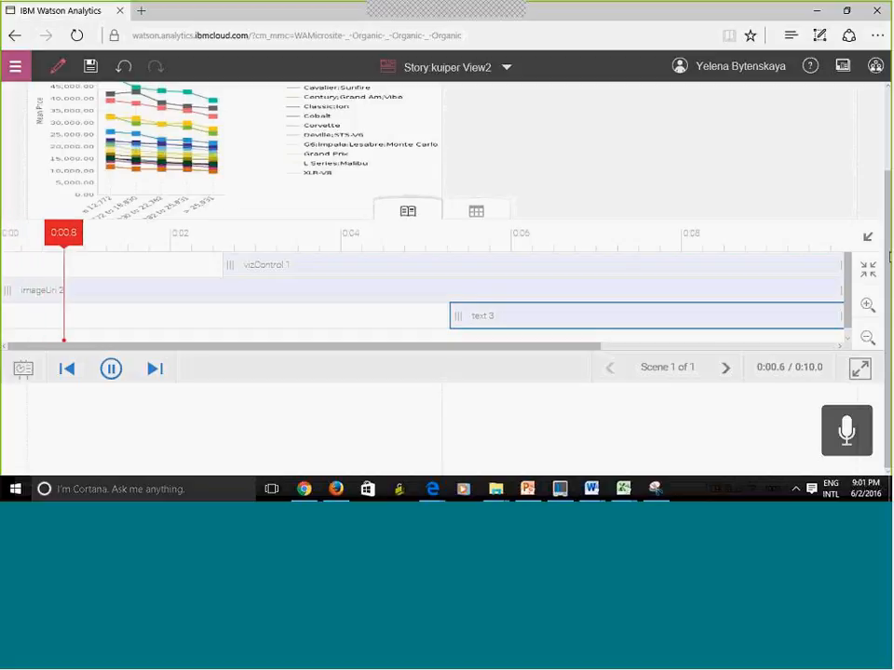
scroll(889, 258, up, 1)
scroll(886, 256, up, 1)
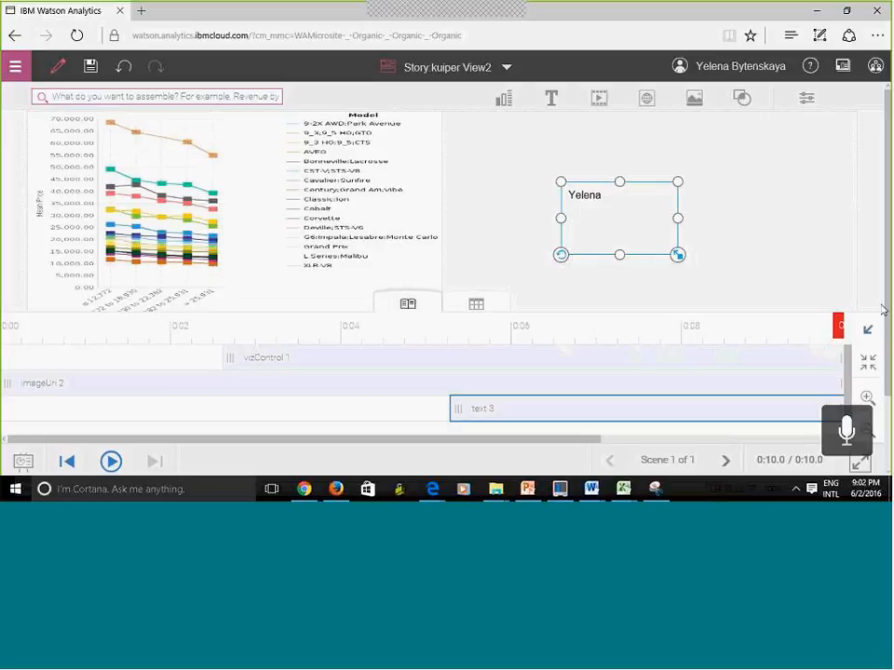
- Collapse the scene timeline and hide the scene tray to show more of the story canvas
click(868, 330)
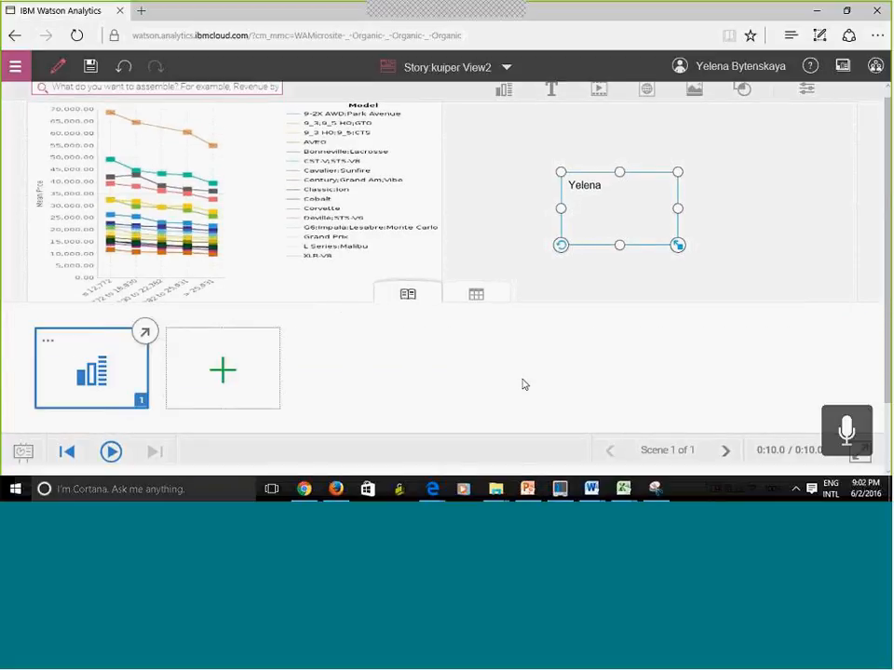
click(407, 296)
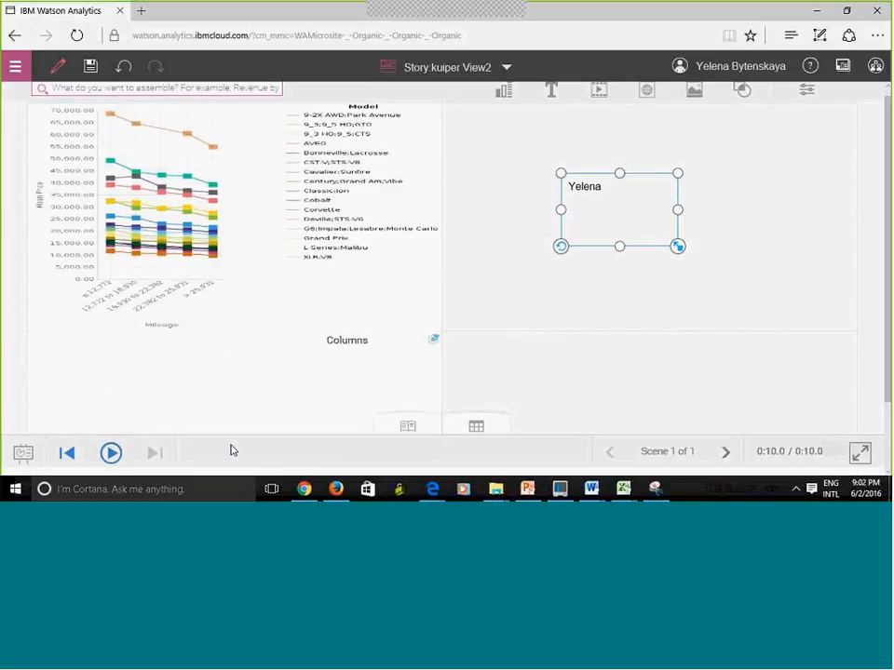
drag(889, 276, 889, 297)
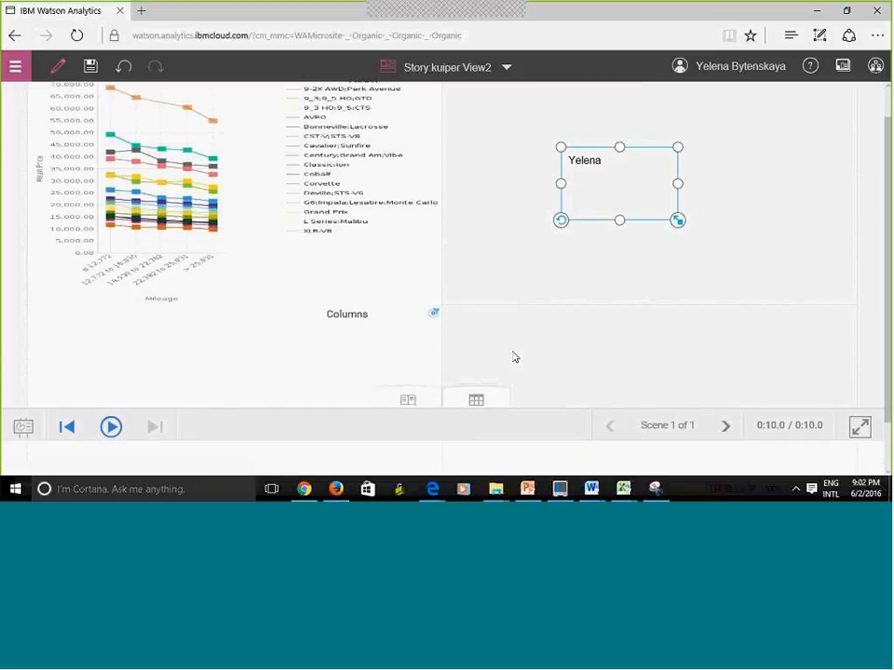
click(236, 368)
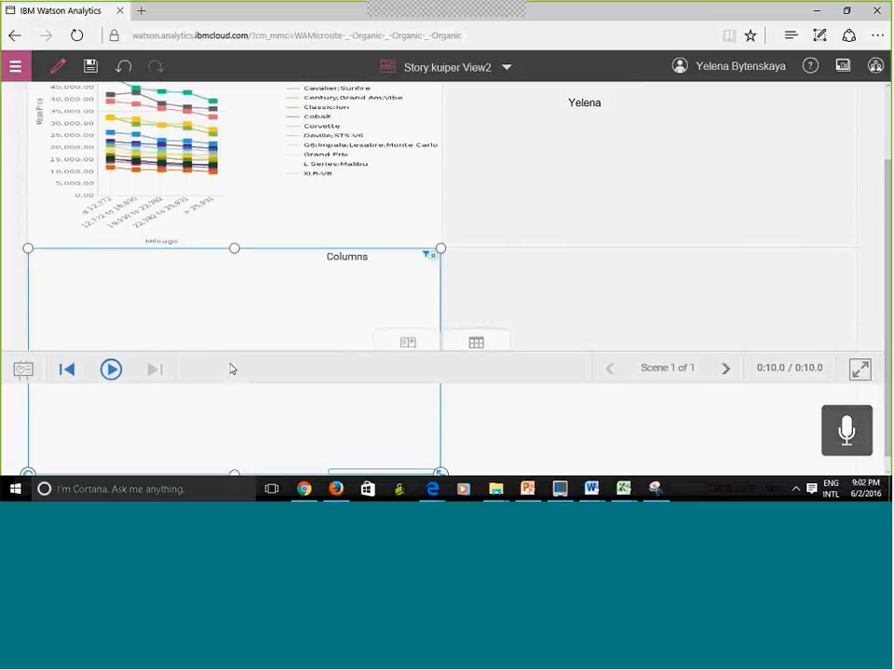
click(856, 259)
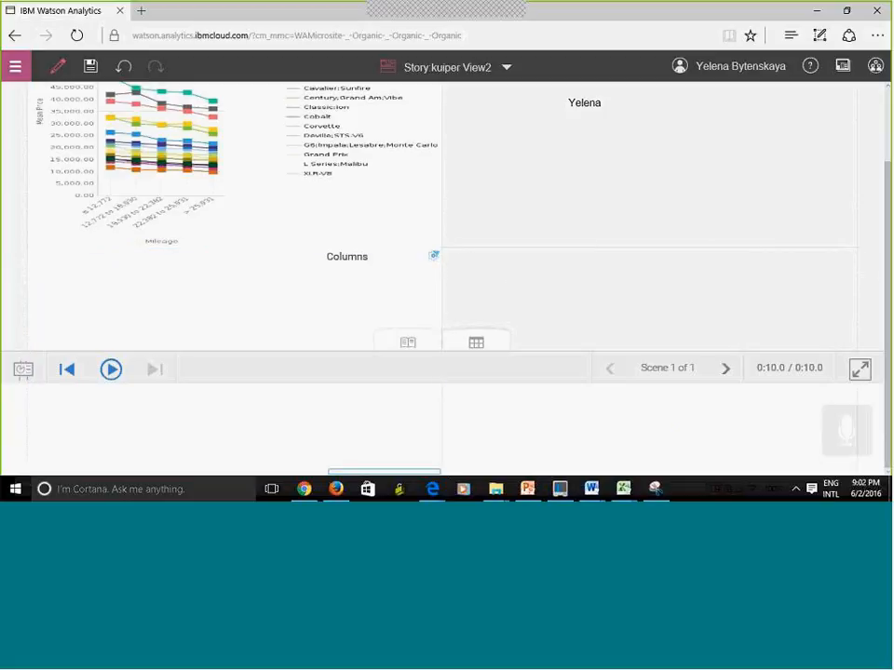
- Replay scene 1 with the tray hidden and save the story
click(111, 369)
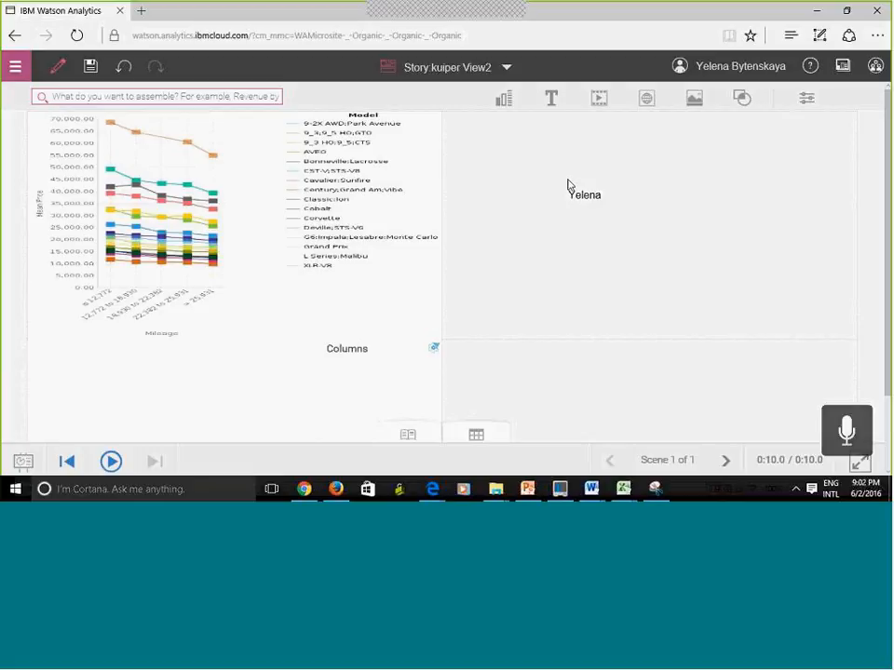
click(89, 69)
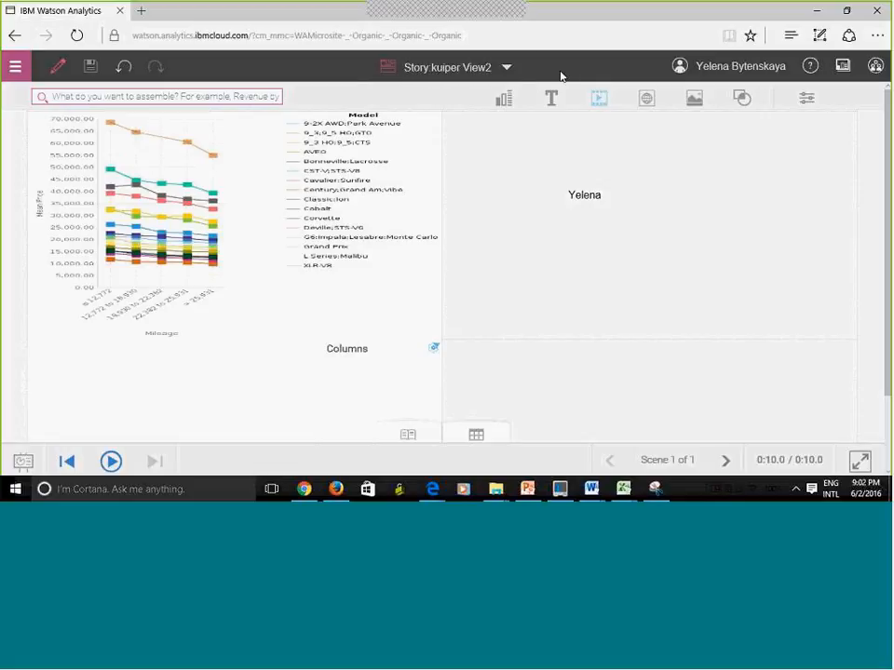
- Show the asset collection and review the user account's details and storage space
click(844, 68)
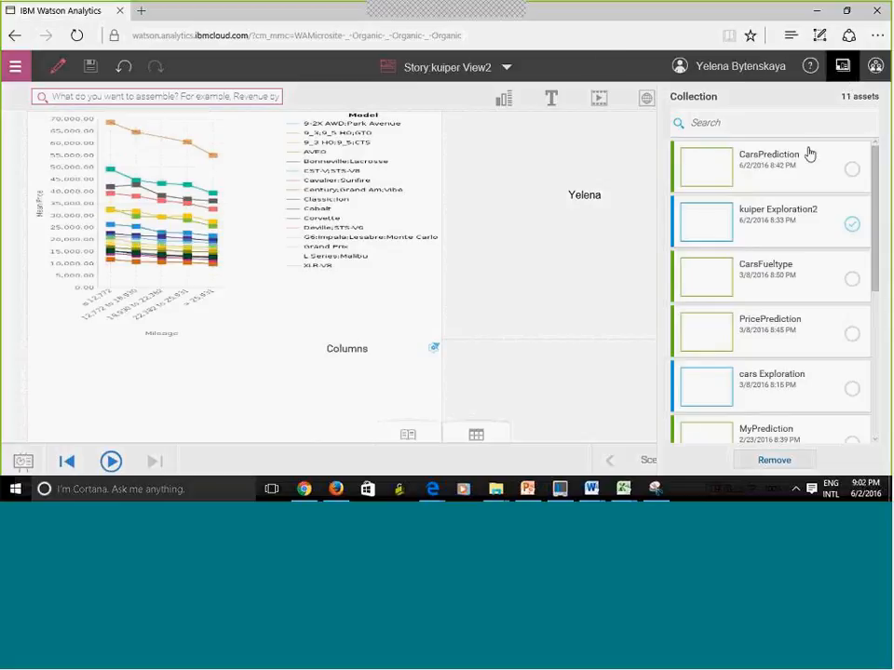
click(756, 71)
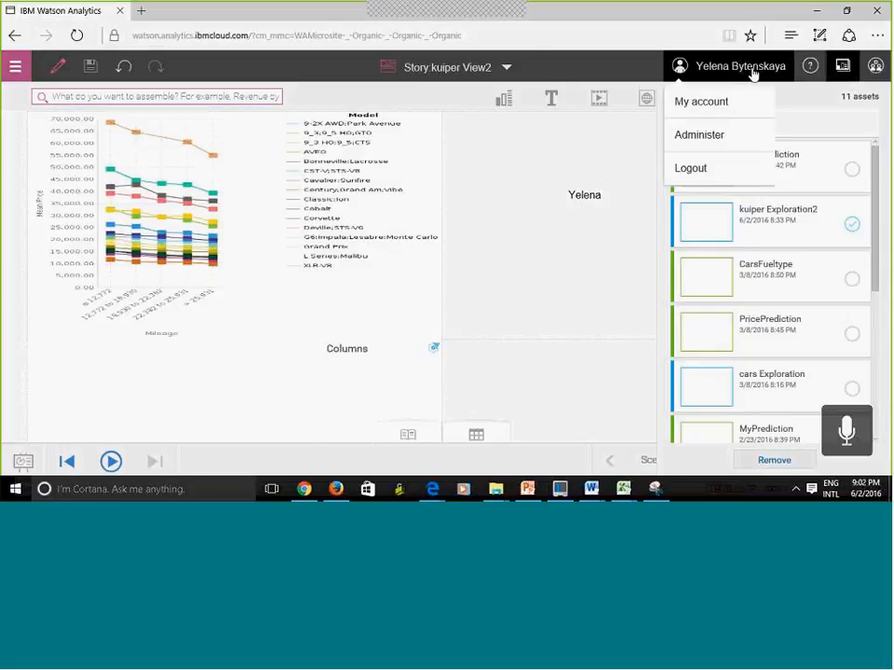
click(708, 105)
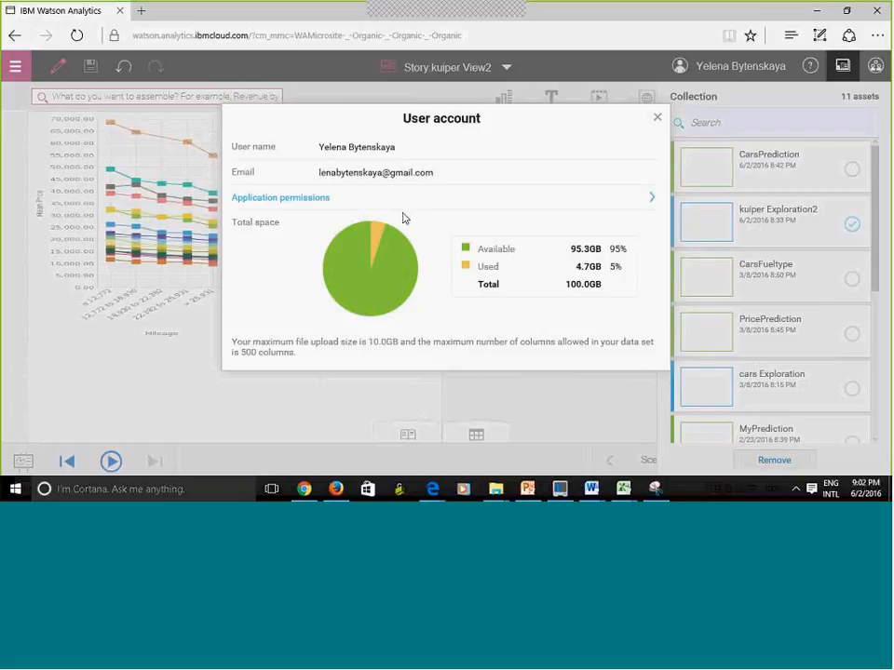
click(657, 120)
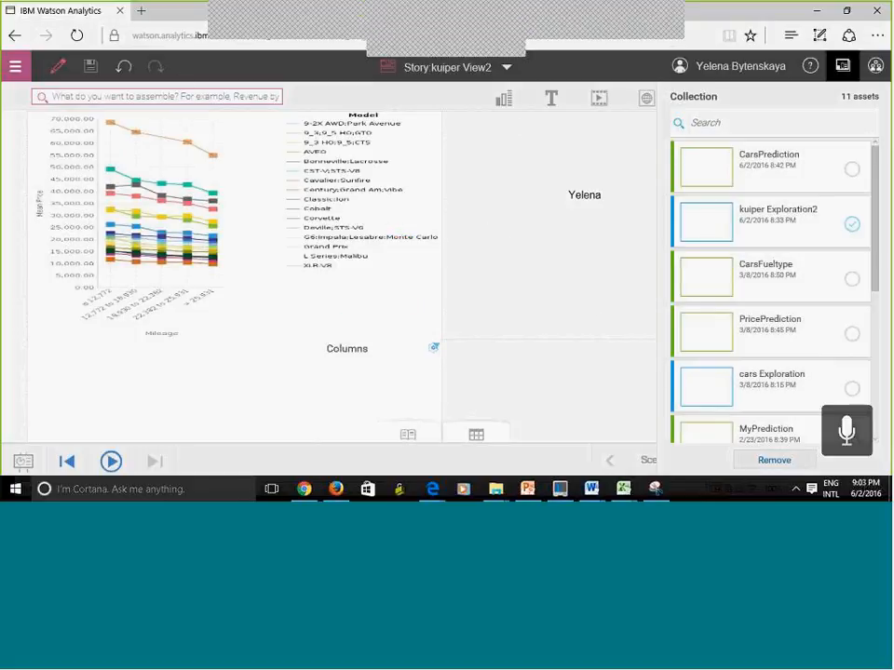
- Close Story:kuiper View2, check which assets are still open, and hide the collection on the Welcome page
click(511, 70)
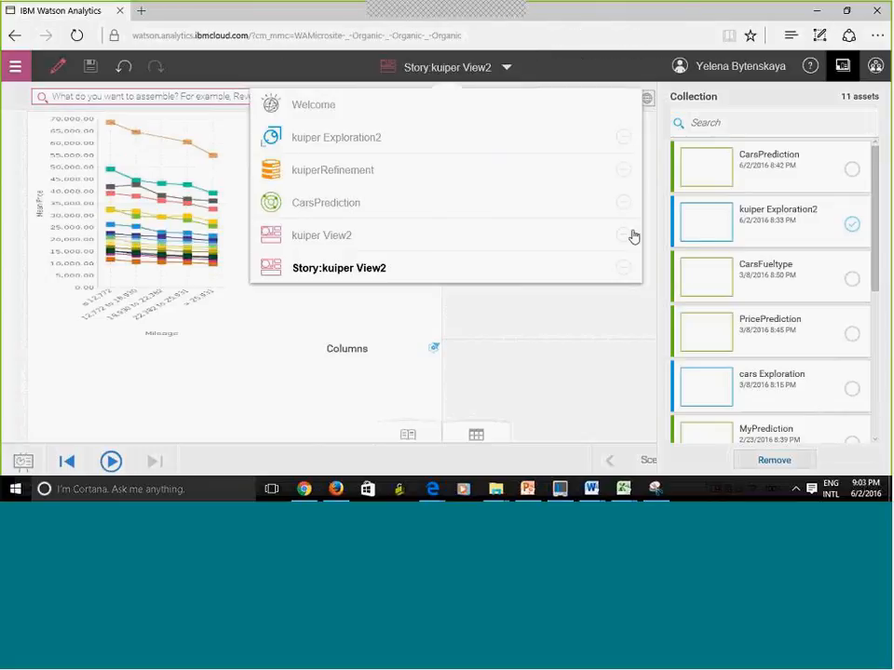
click(623, 273)
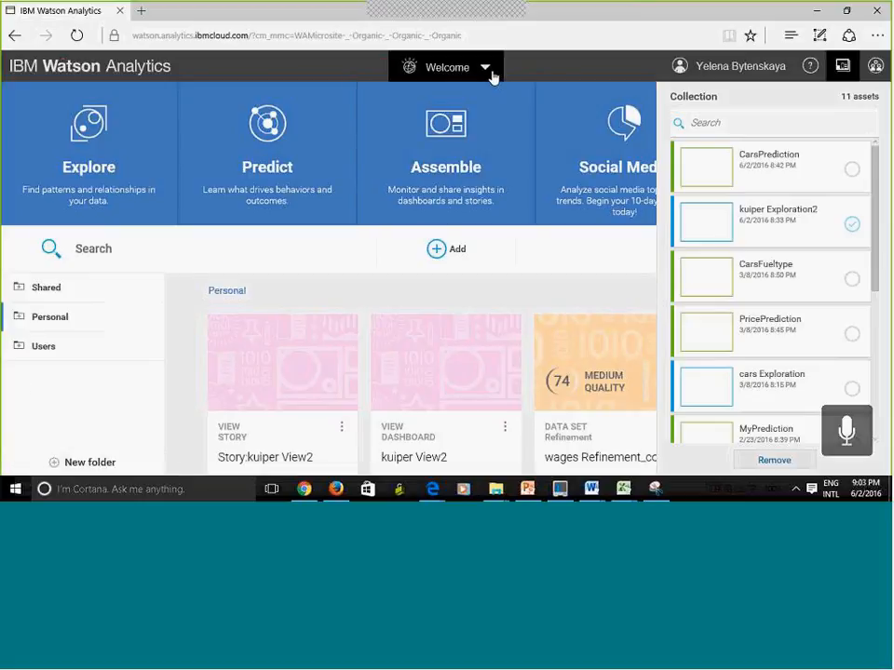
click(485, 73)
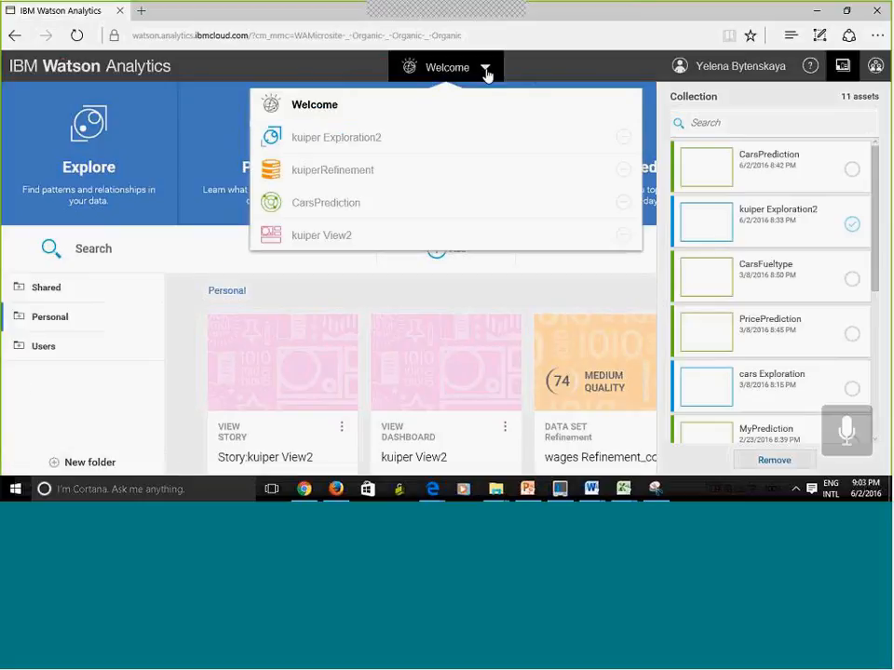
click(488, 74)
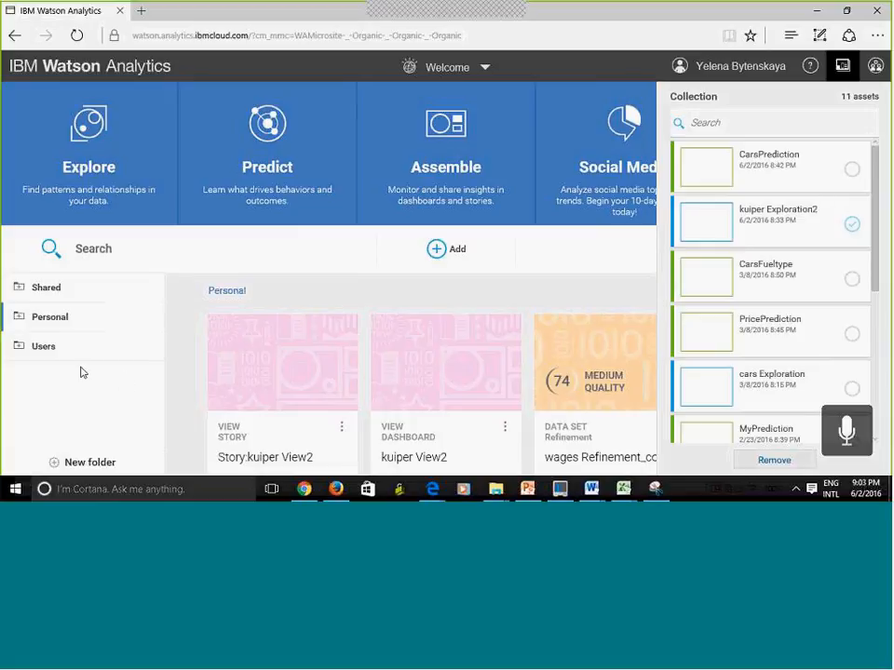
click(842, 69)
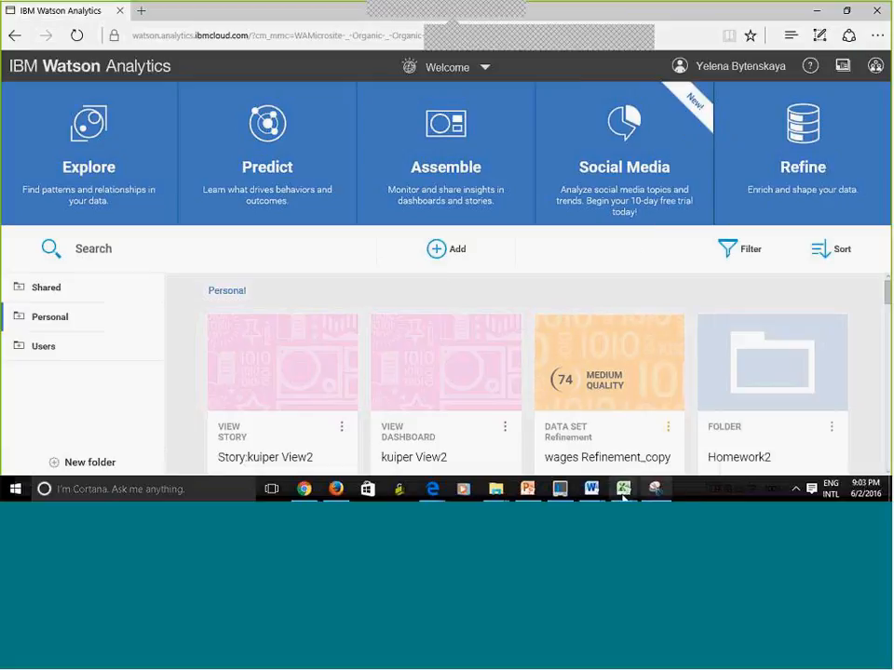